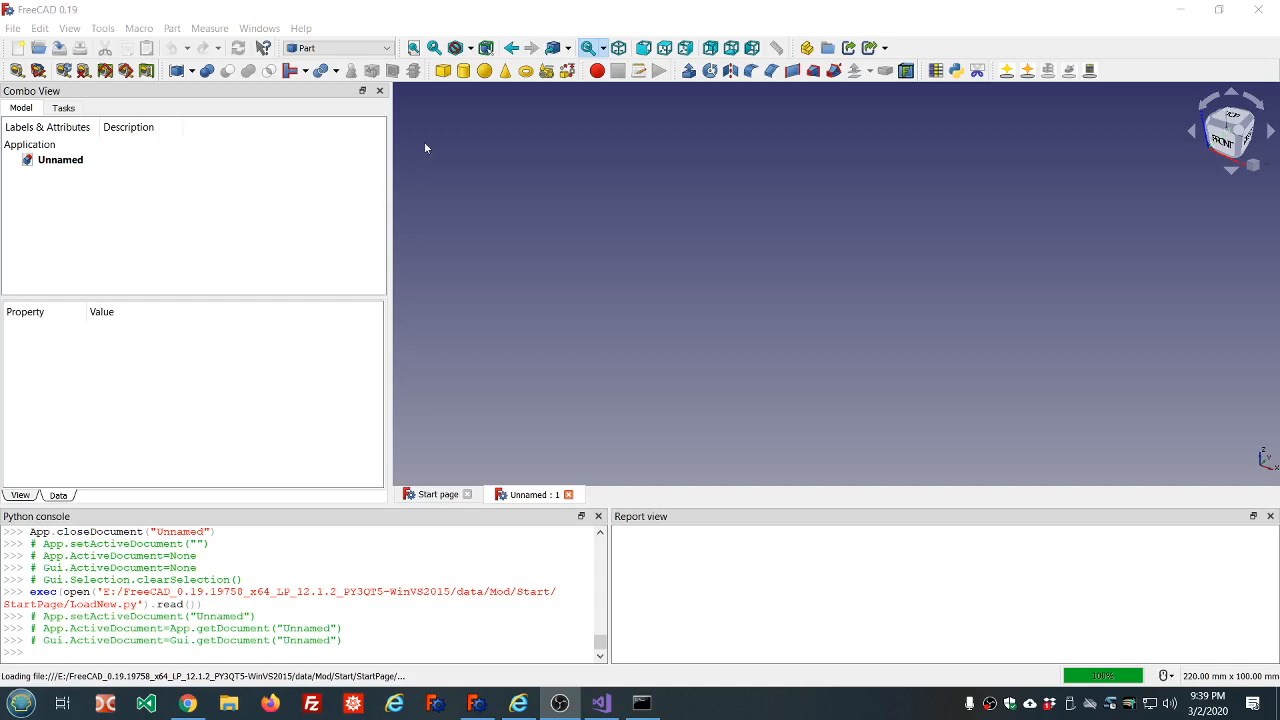
Check the installed version, revision number and operating system details in the program's About information.
{"action": "left_click", "coordinate": [300, 28]}
{"action": "left_click", "coordinate": [340, 166]}
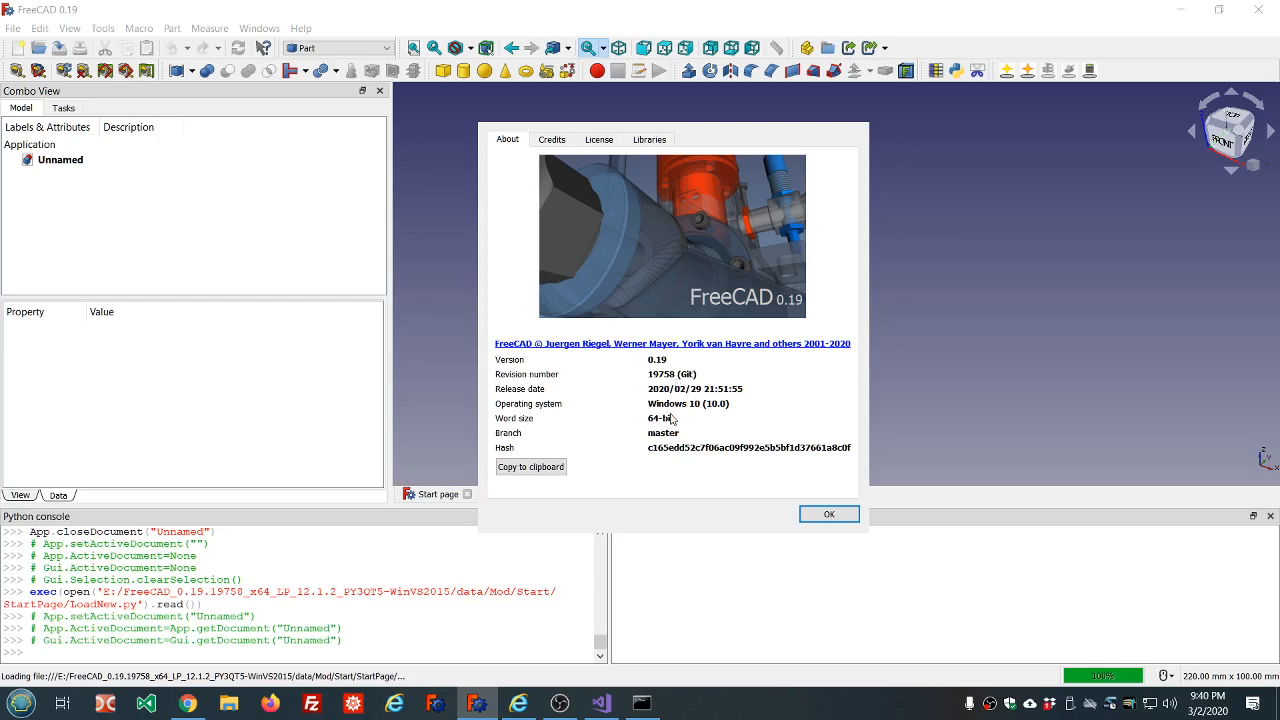
{"action": "left_click", "coordinate": [826, 514]}
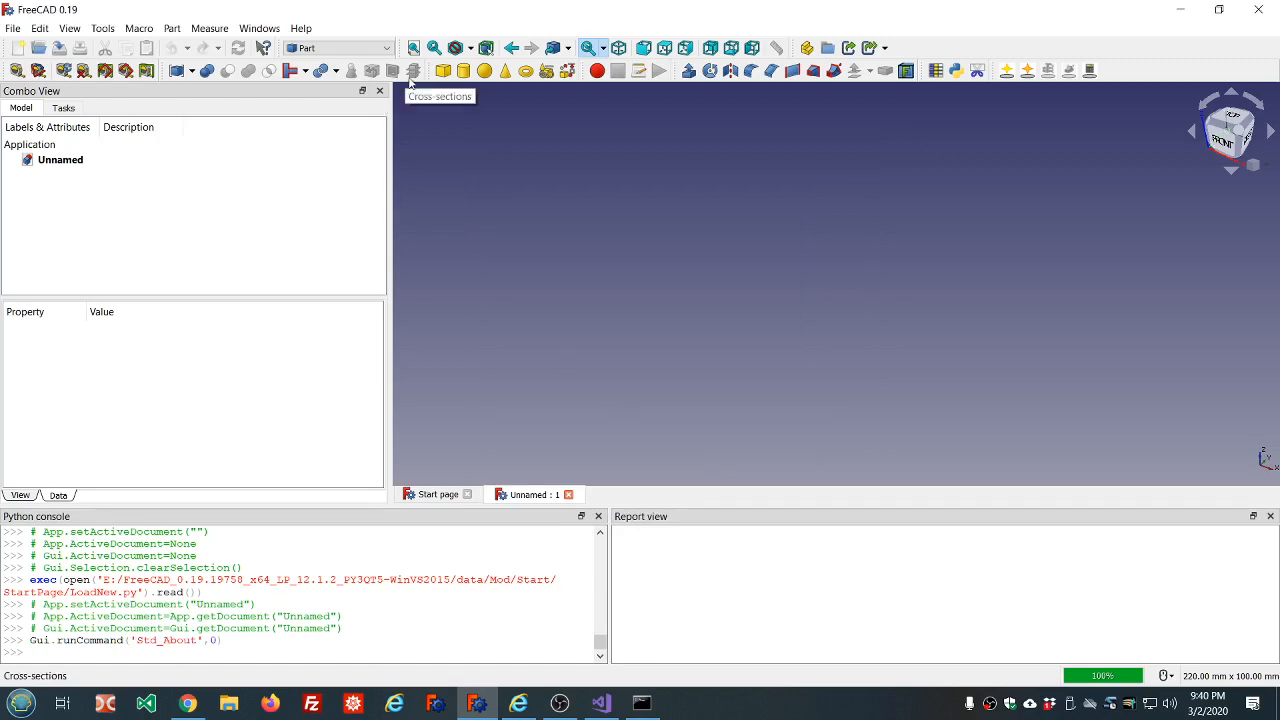
Check the installation status and description of the ThreadProfile workbench in the Addon manager.
{"action": "left_click", "coordinate": [104, 29]}
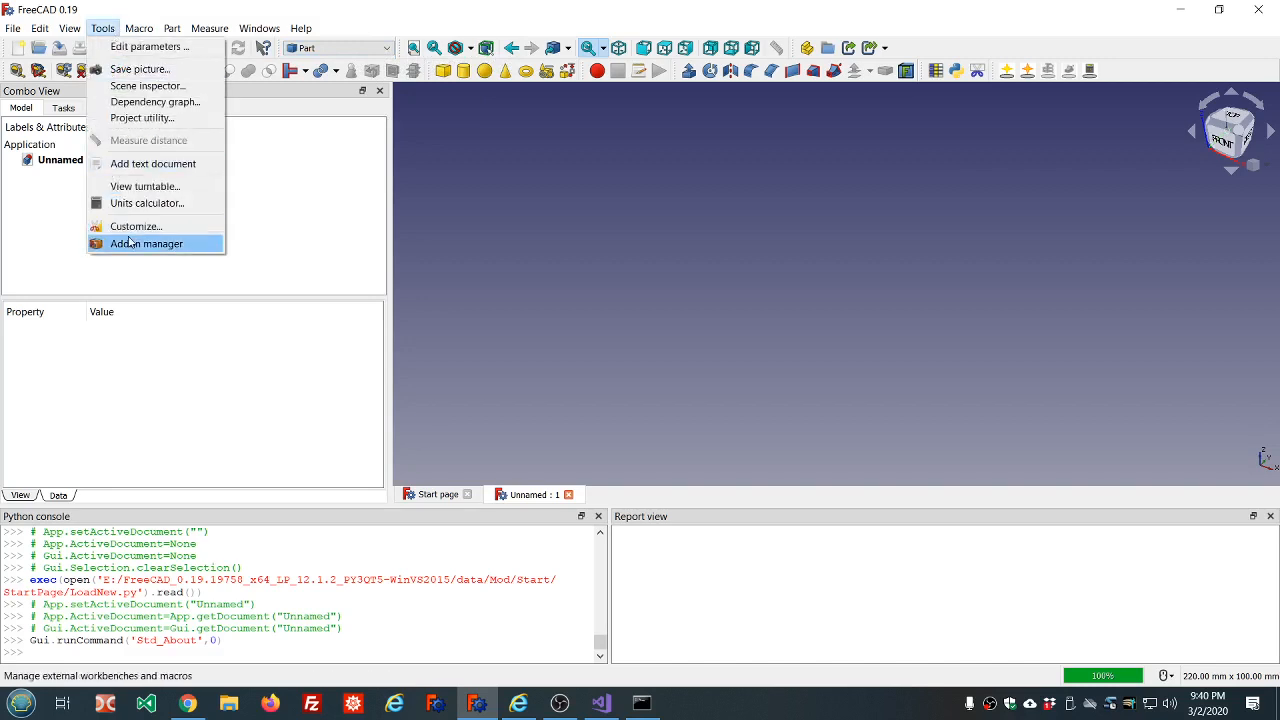
{"action": "left_click", "coordinate": [129, 243]}
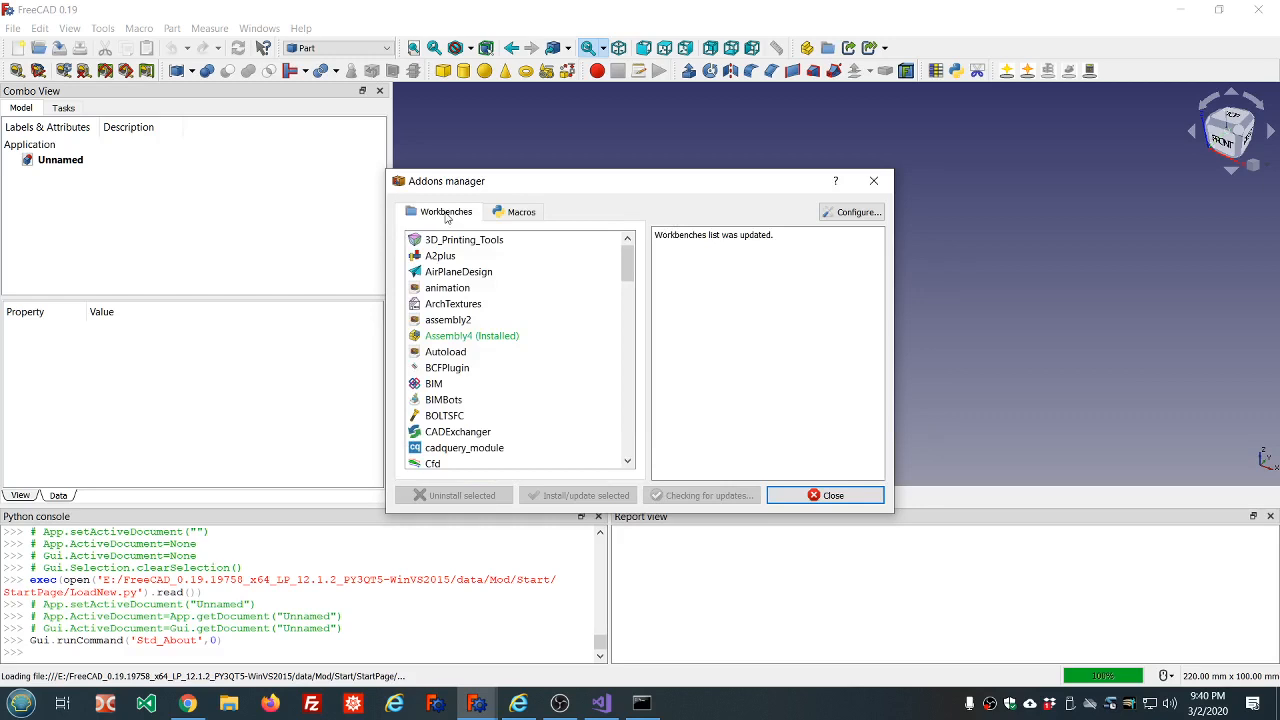
{"action": "scroll", "coordinate": [457, 320], "scroll_direction": "down", "scroll_amount": 10}
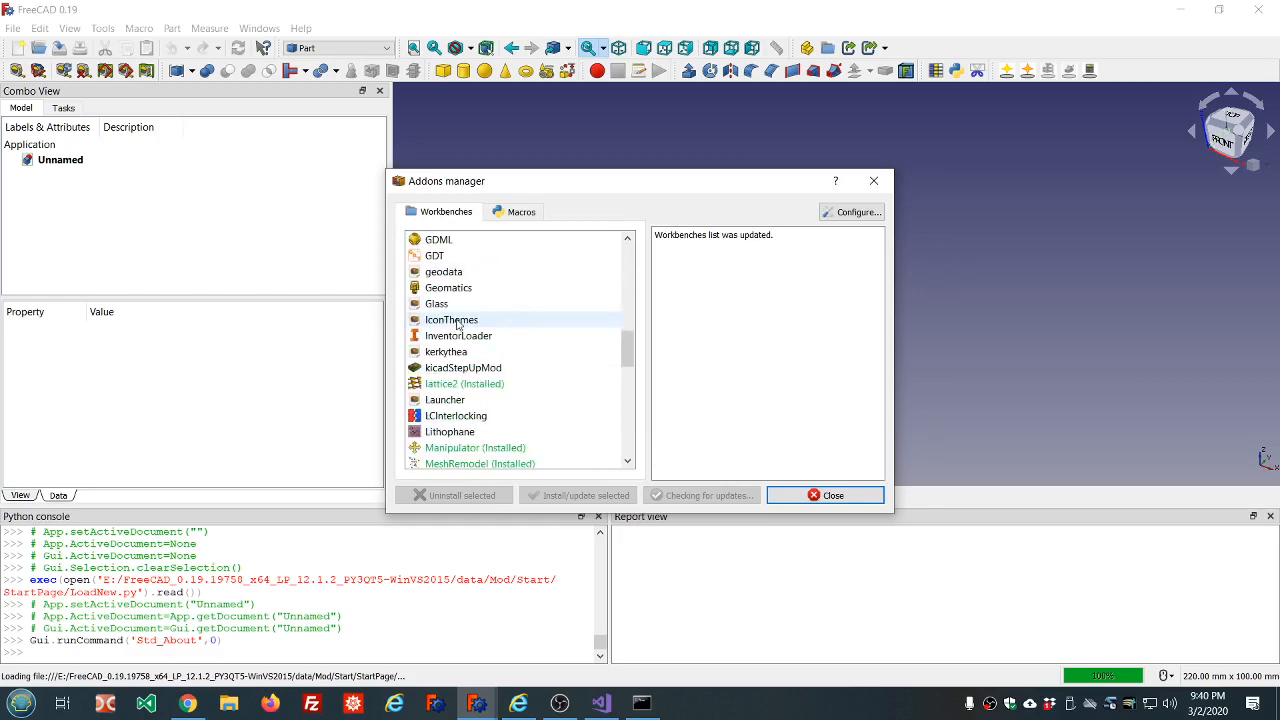
{"action": "scroll", "coordinate": [457, 324], "scroll_direction": "down", "scroll_amount": 3}
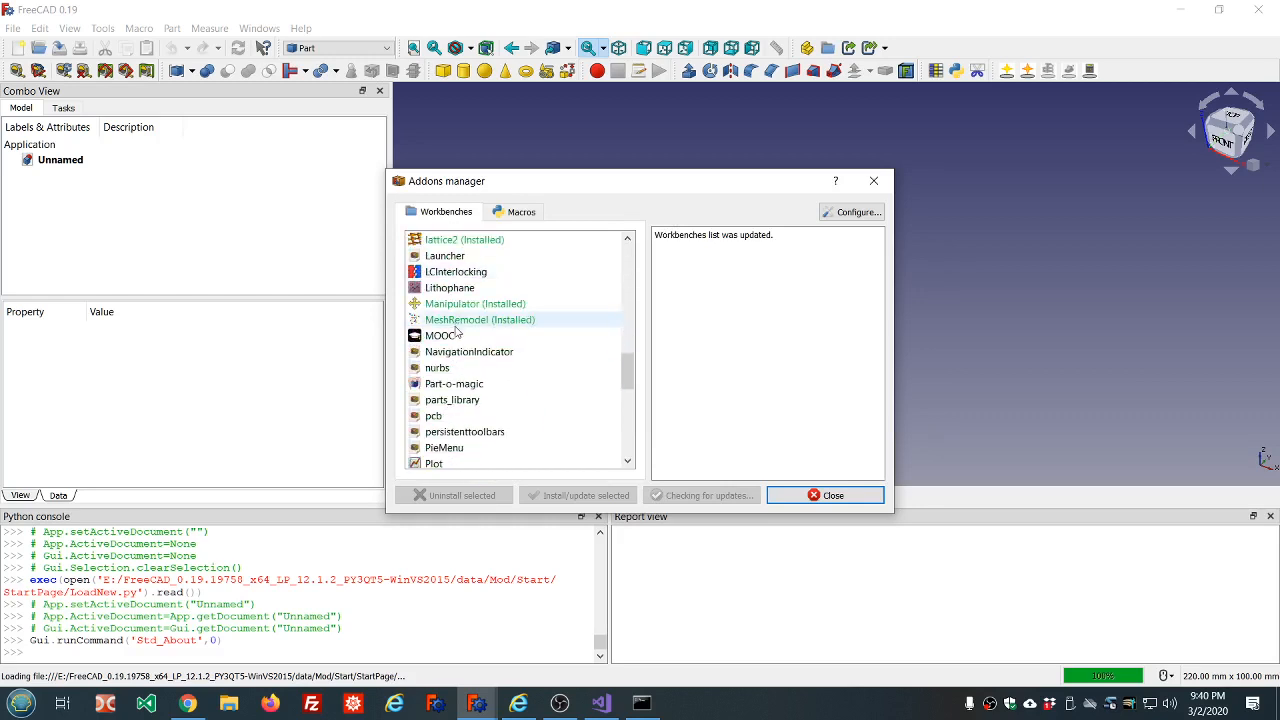
{"action": "scroll", "coordinate": [453, 326], "scroll_direction": "down", "scroll_amount": 8}
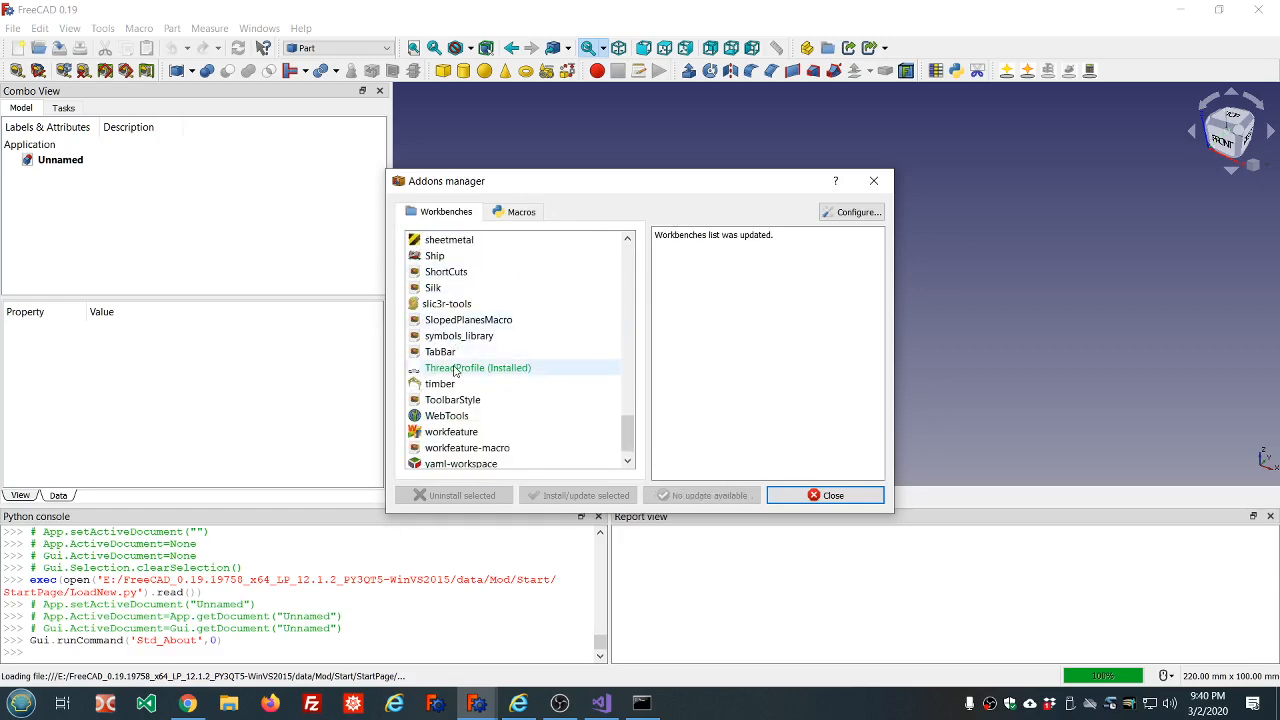
{"action": "left_click", "coordinate": [455, 369]}
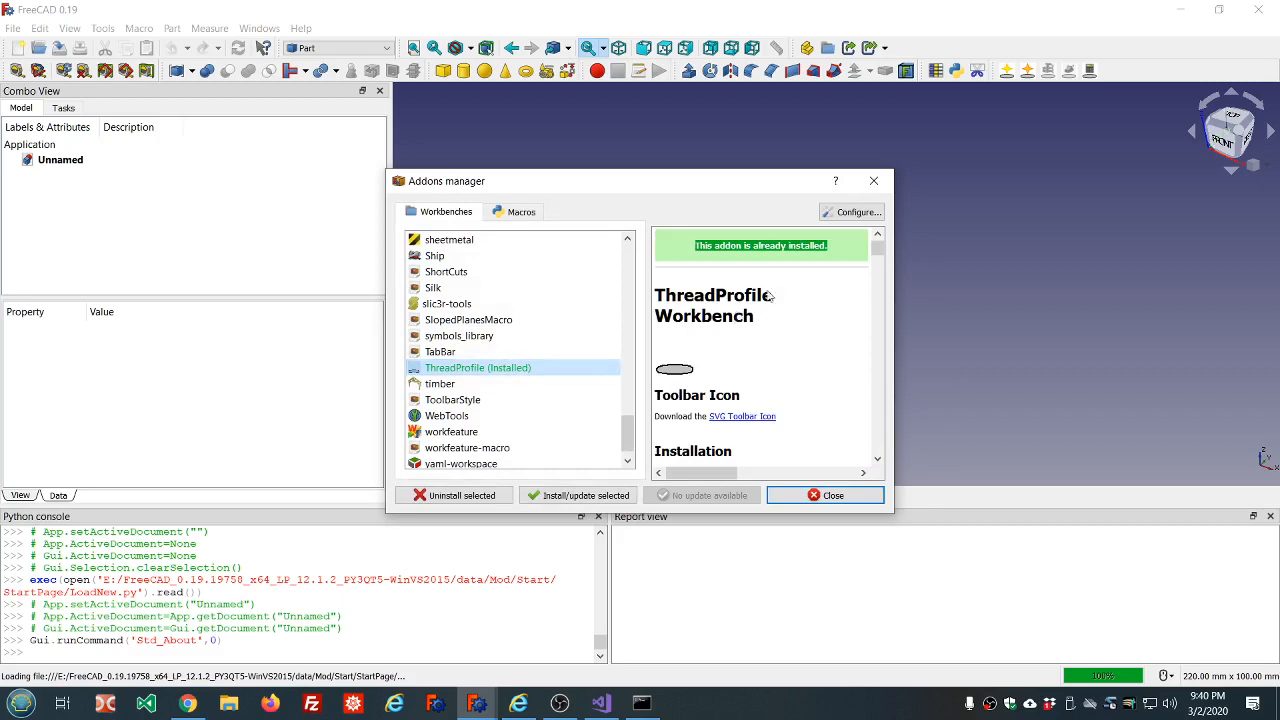
{"action": "left_click", "coordinate": [836, 496]}
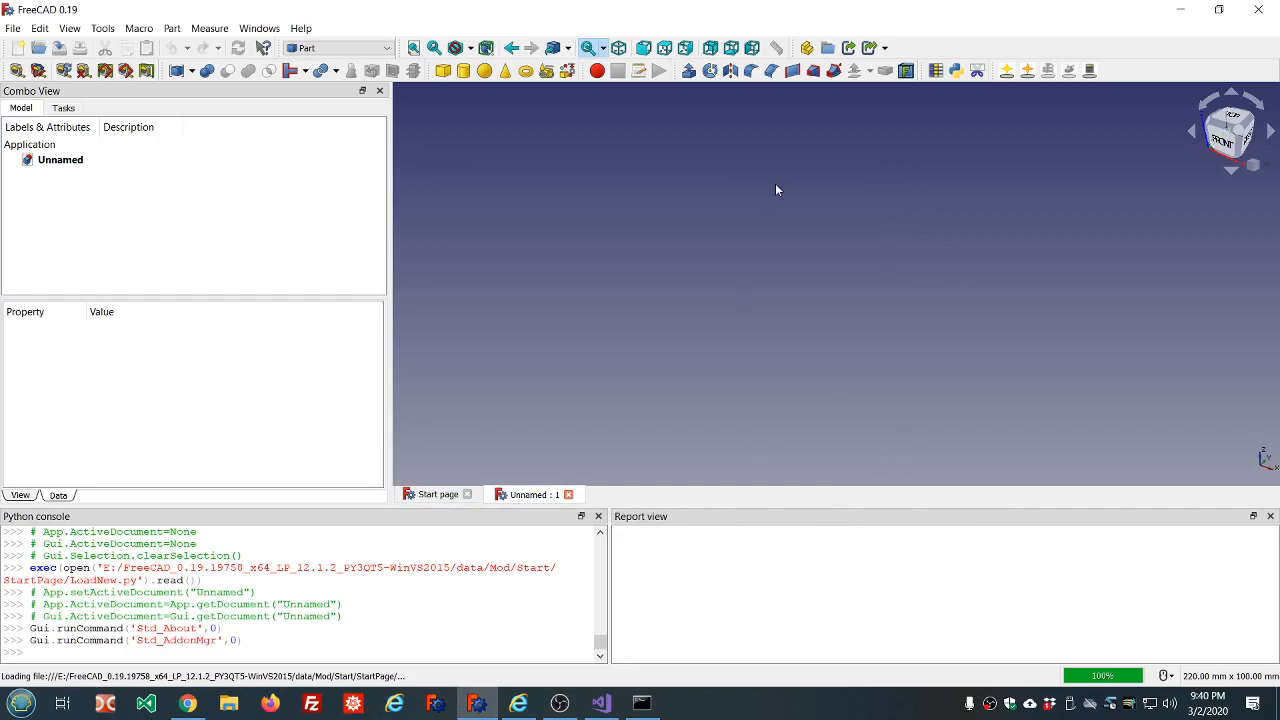
Activate the ThreadProfile workbench once so its tools load, and switch to the Part Design workbench.
{"action": "left_click", "coordinate": [388, 48]}
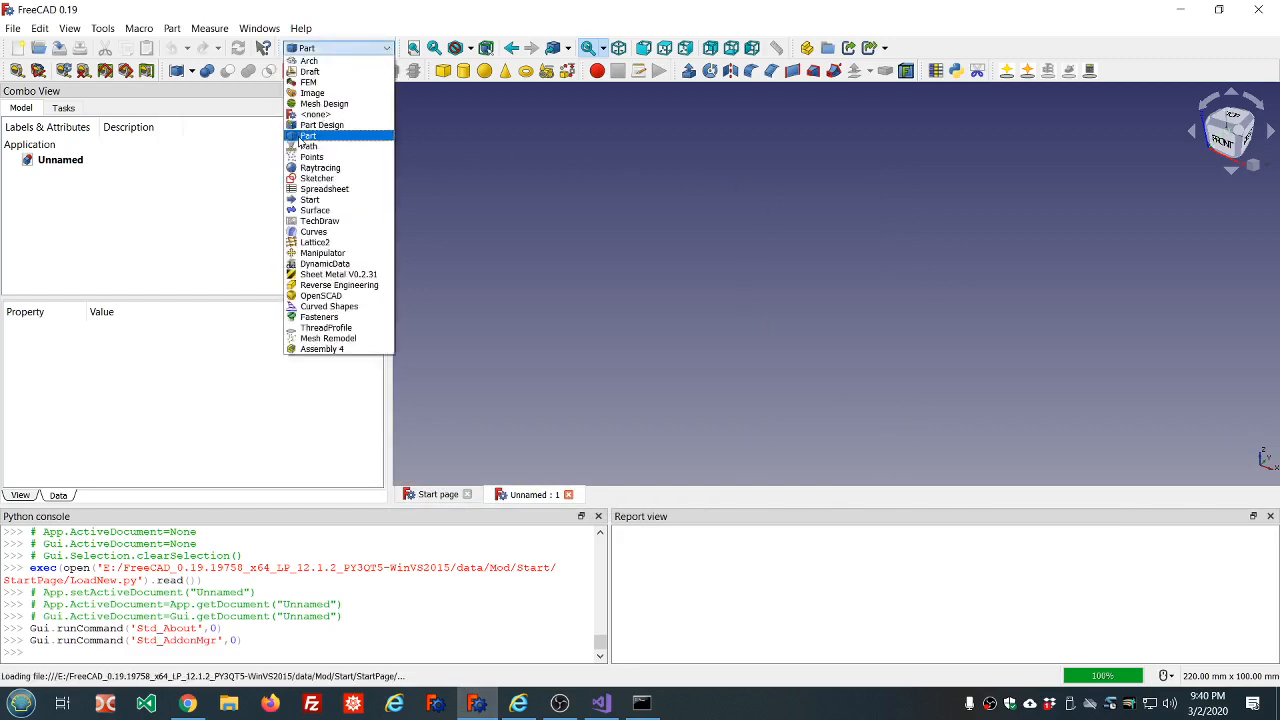
{"action": "left_click", "coordinate": [325, 329]}
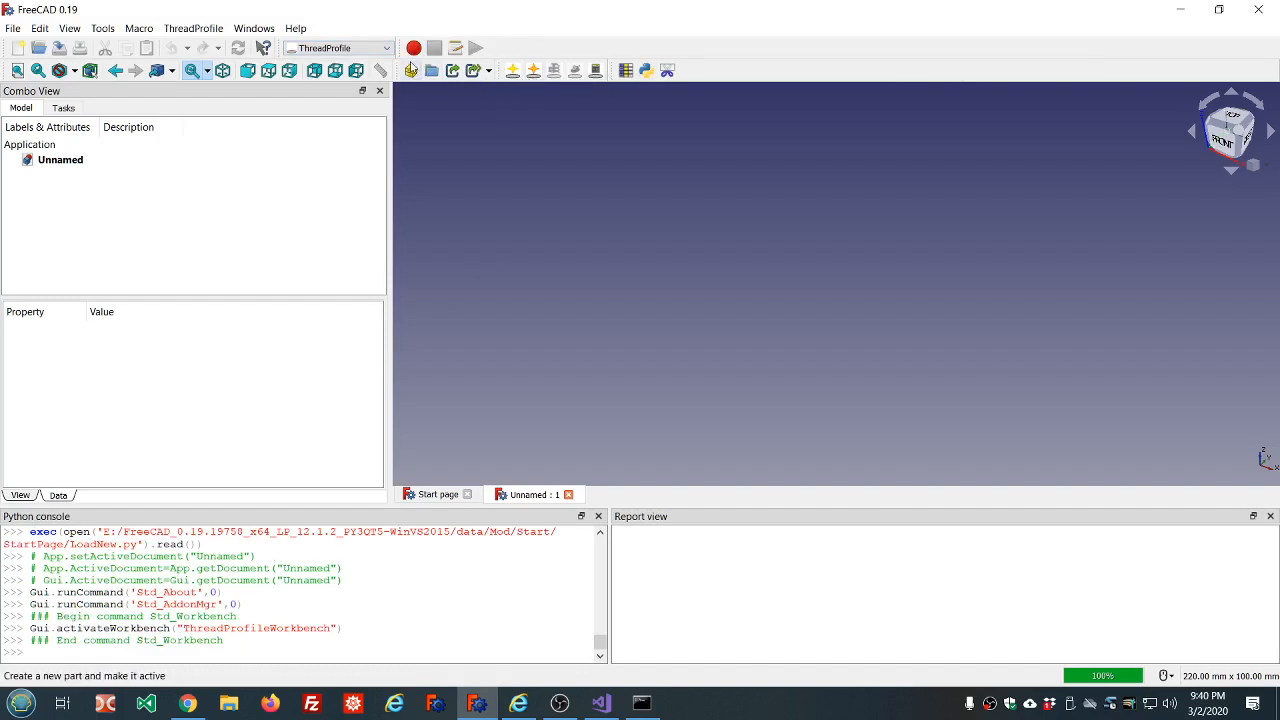
{"action": "left_click", "coordinate": [387, 49]}
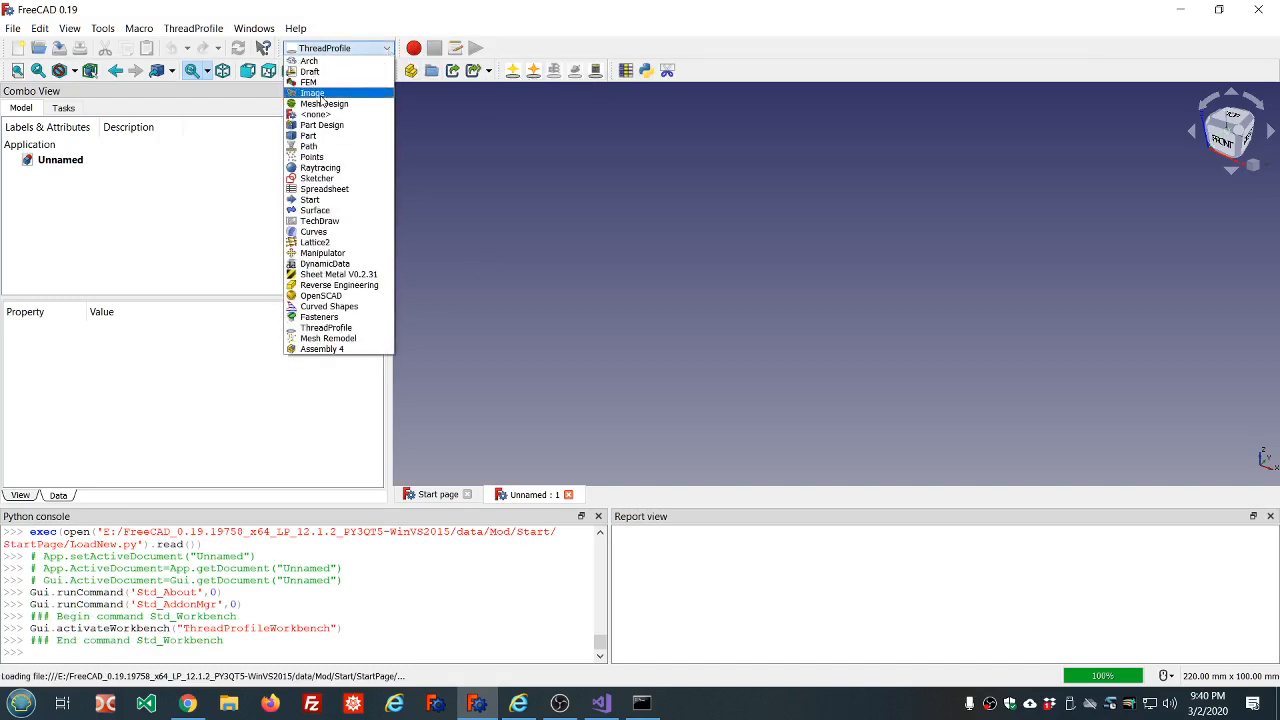
{"action": "left_click", "coordinate": [323, 125]}
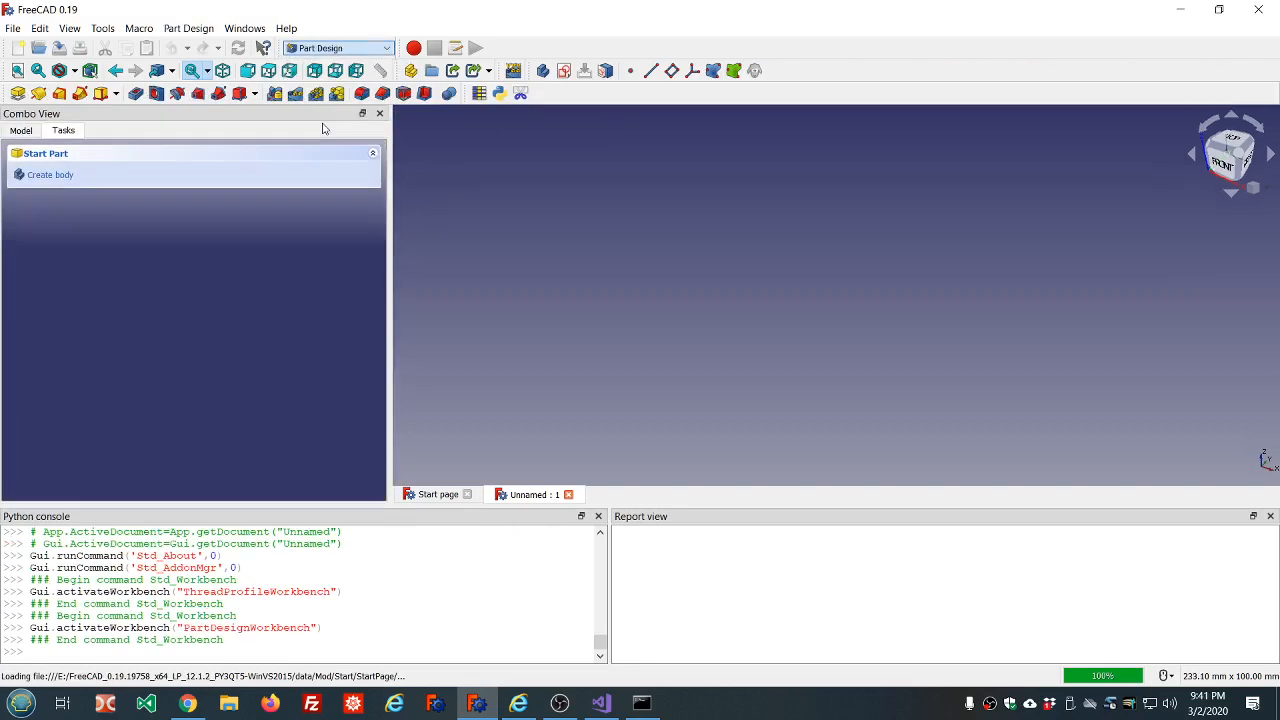
Create a new body and start a sketch on its XY plane.
{"action": "left_click", "coordinate": [48, 177]}
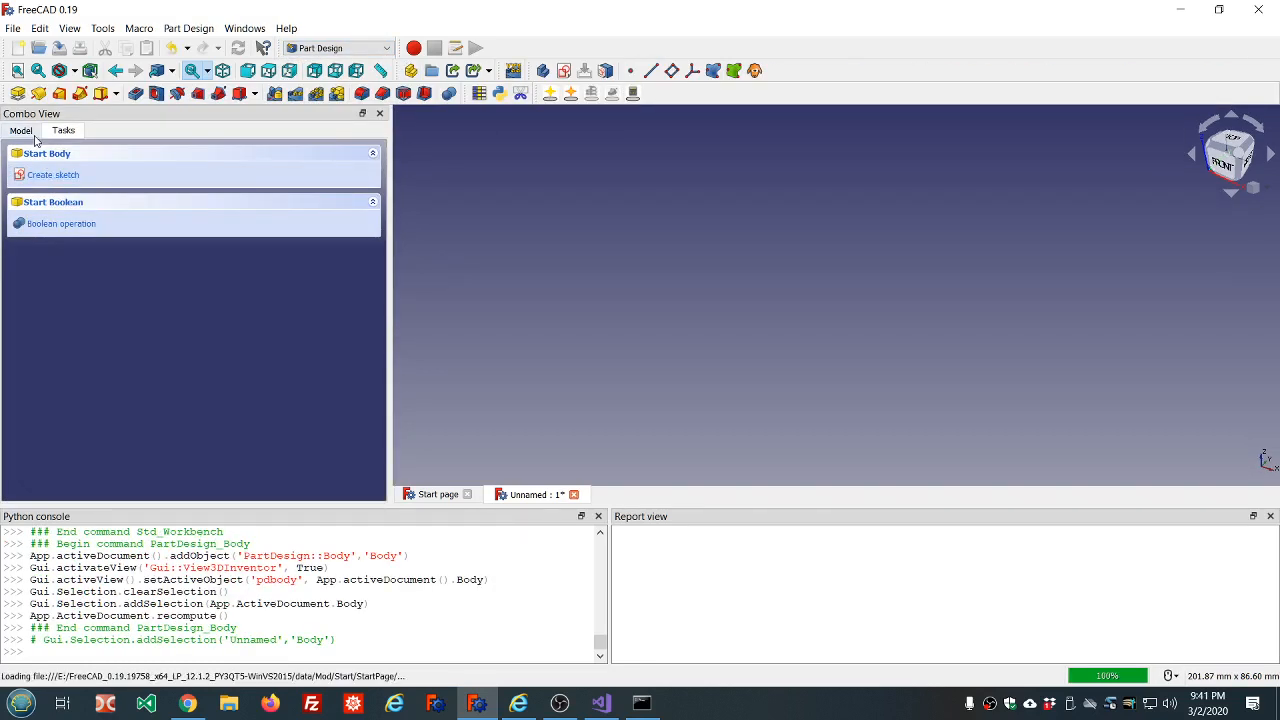
{"action": "left_click", "coordinate": [52, 177]}
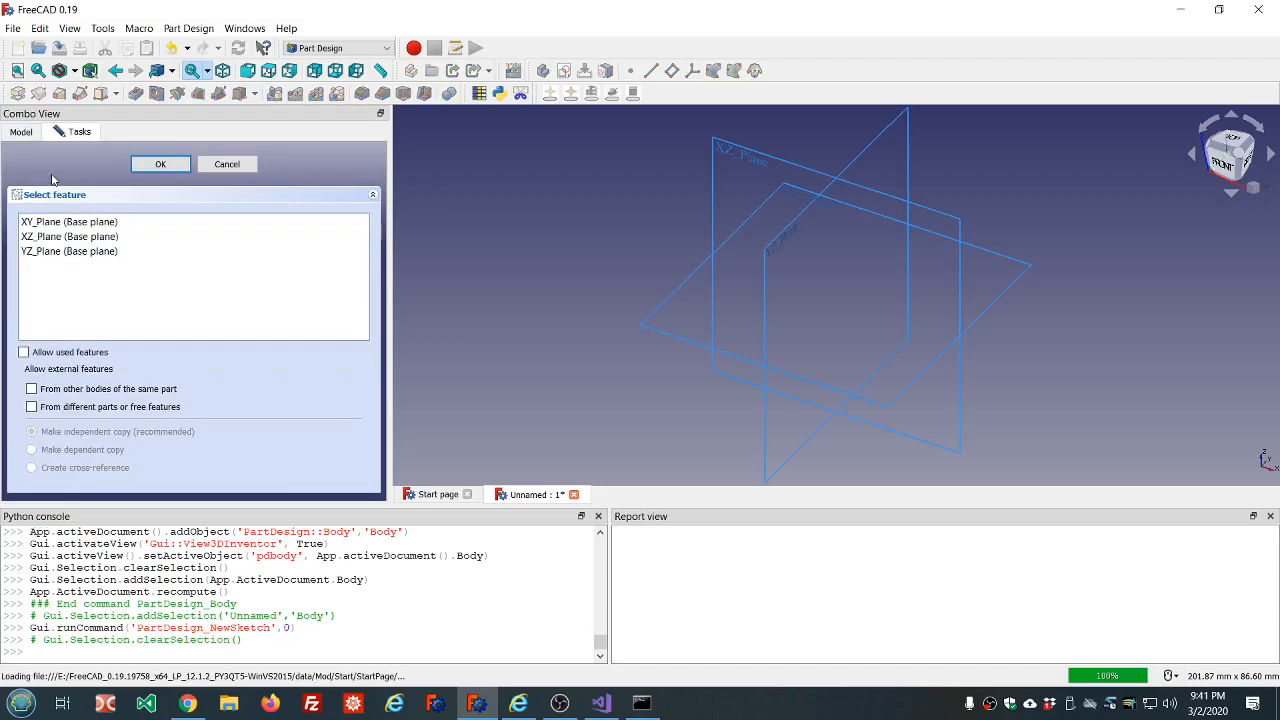
{"action": "left_click", "coordinate": [118, 221]}
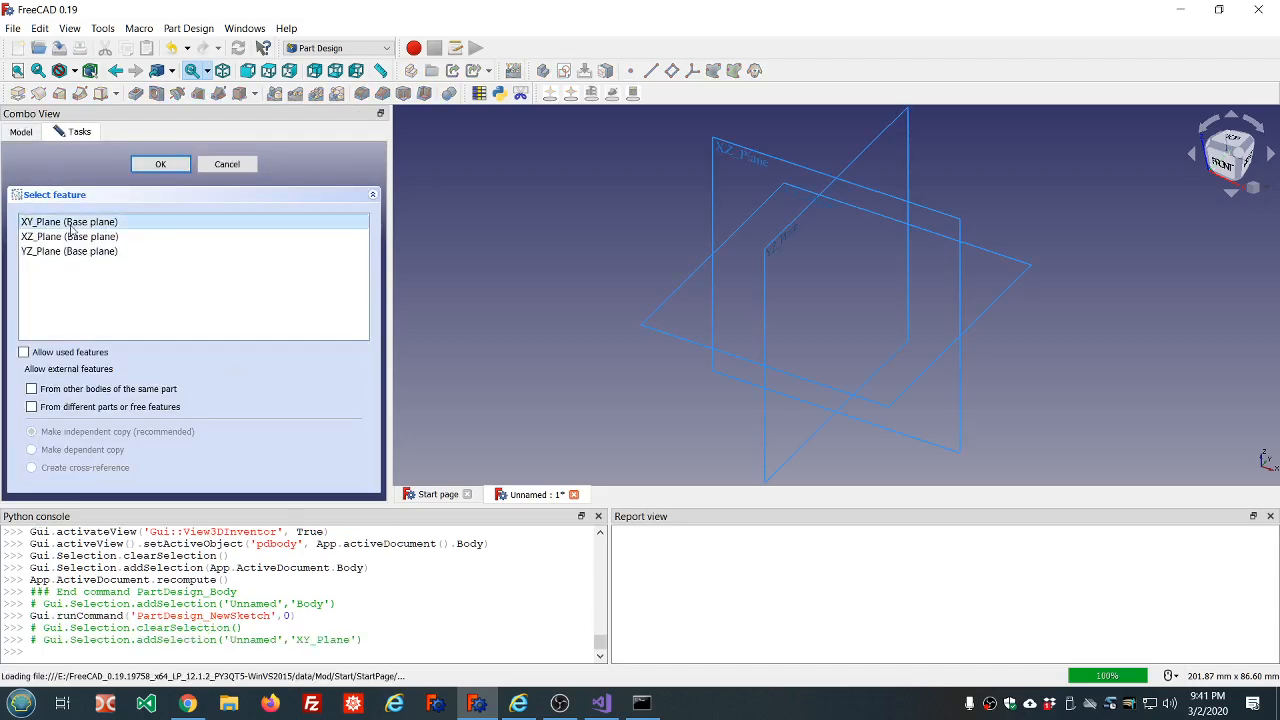
{"action": "left_click", "coordinate": [165, 165]}
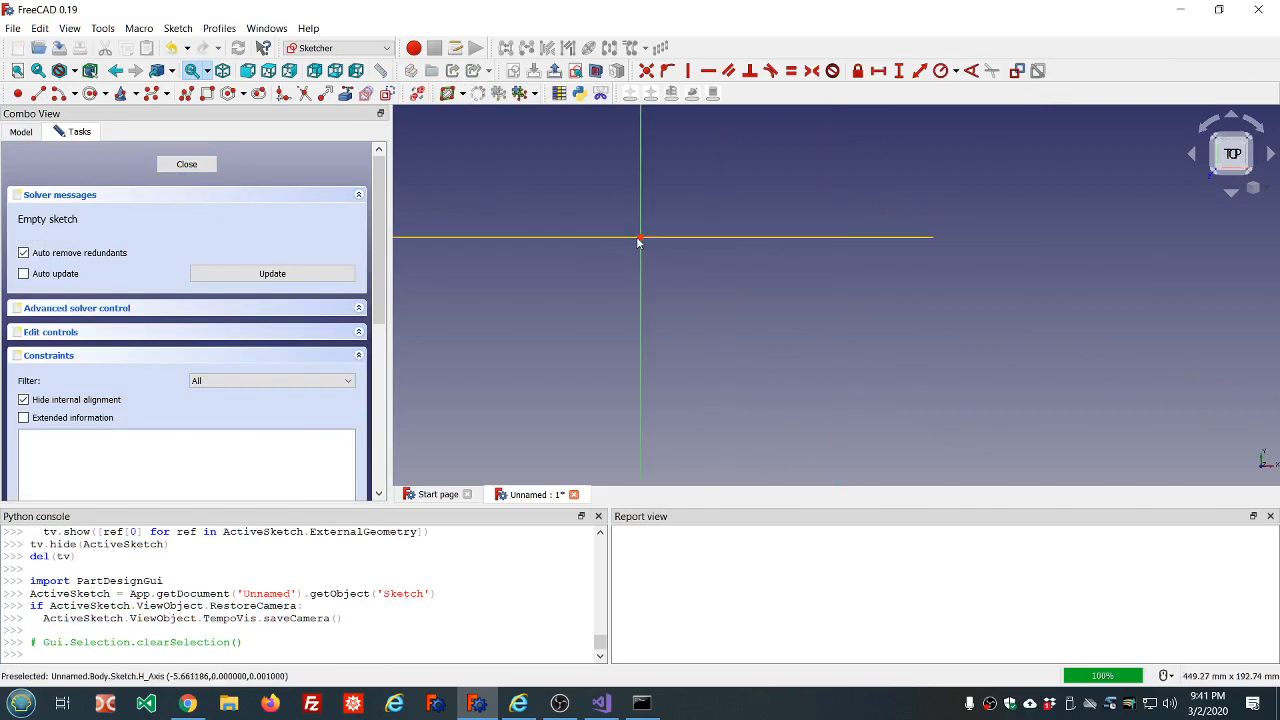
Sketch a regular hexagon centred on the origin with one corner at about (-13.5, 10.2) mm.
{"action": "scroll", "coordinate": [494, 195], "scroll_direction": "up", "scroll_amount": 2}
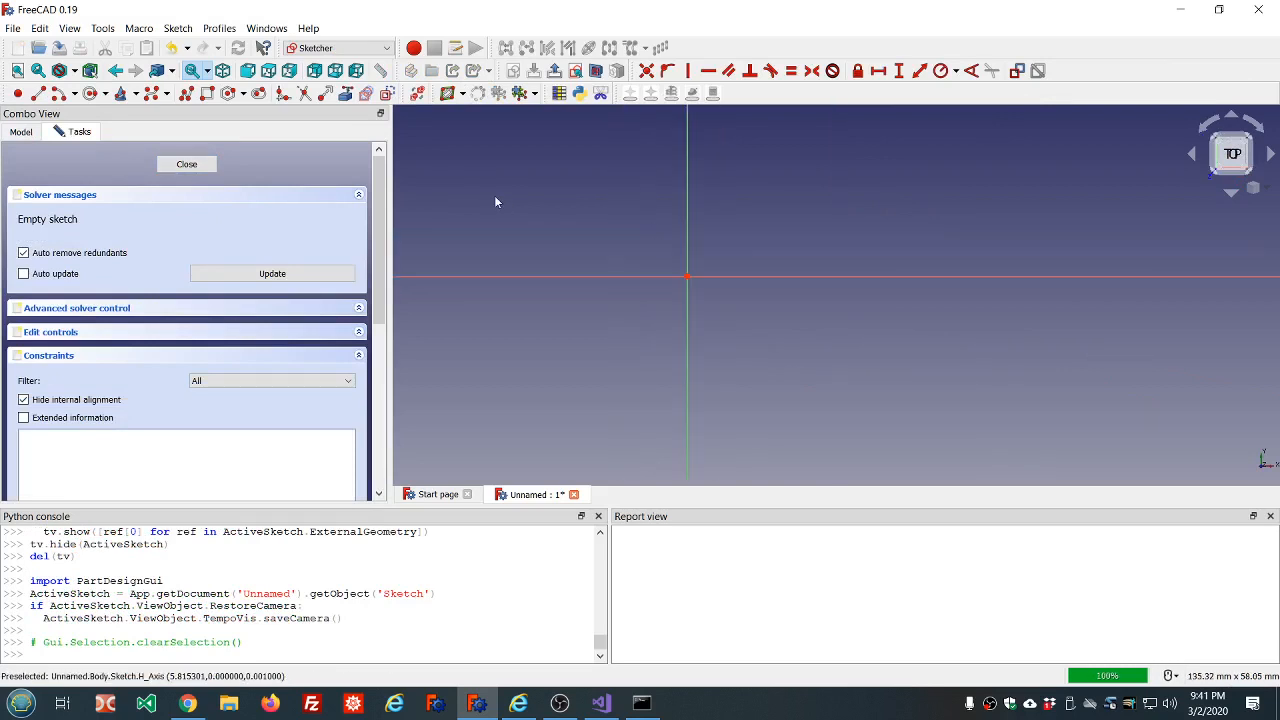
{"action": "left_click", "coordinate": [228, 93]}
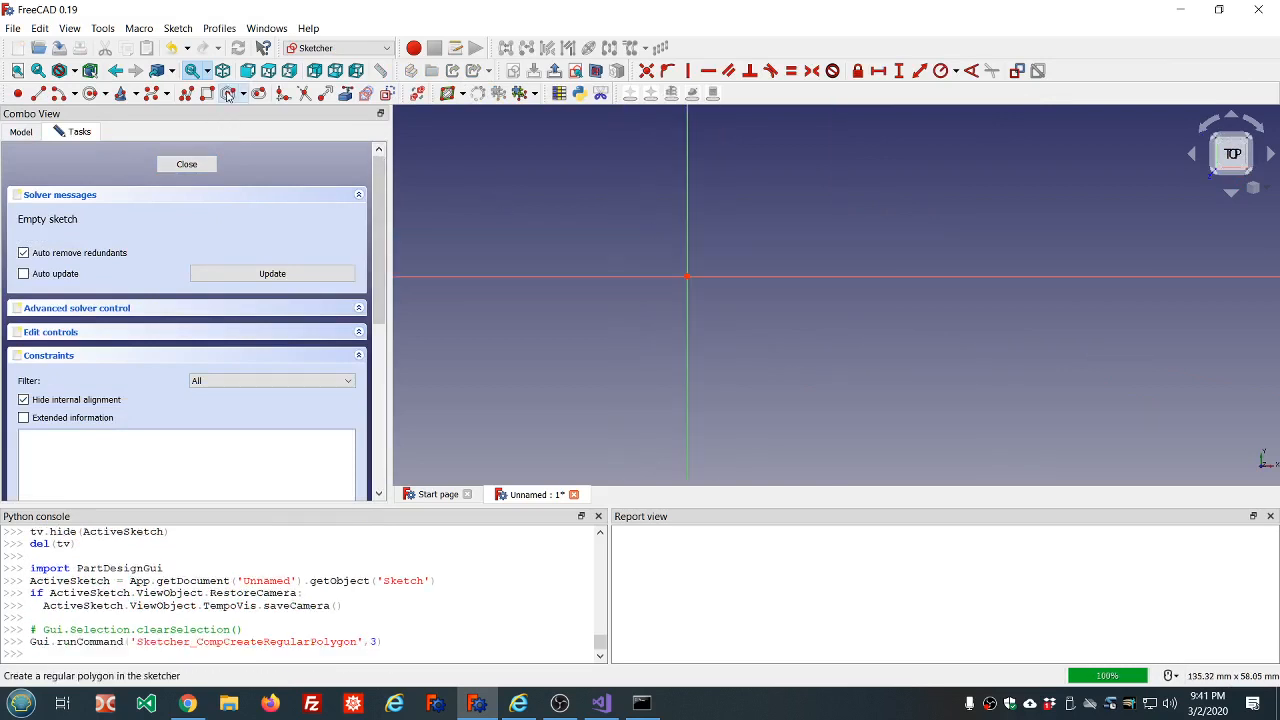
{"action": "left_click", "coordinate": [687, 276]}
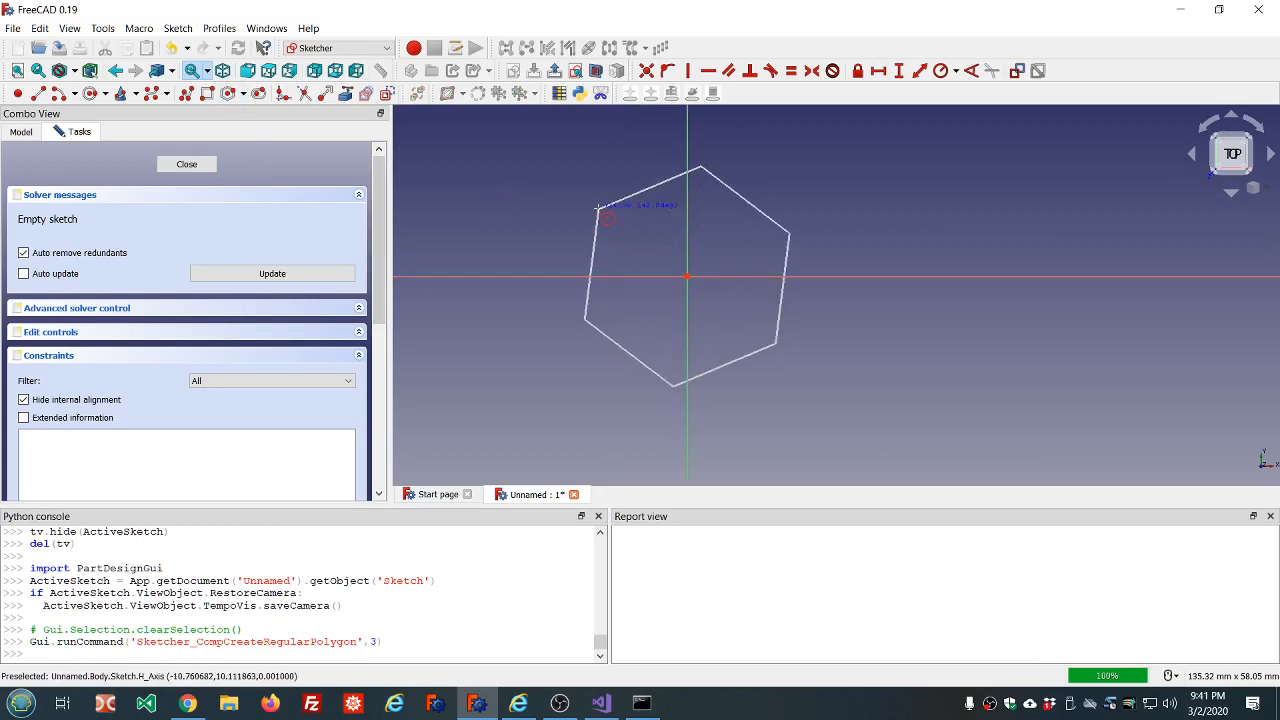
{"action": "left_click", "coordinate": [598, 211]}
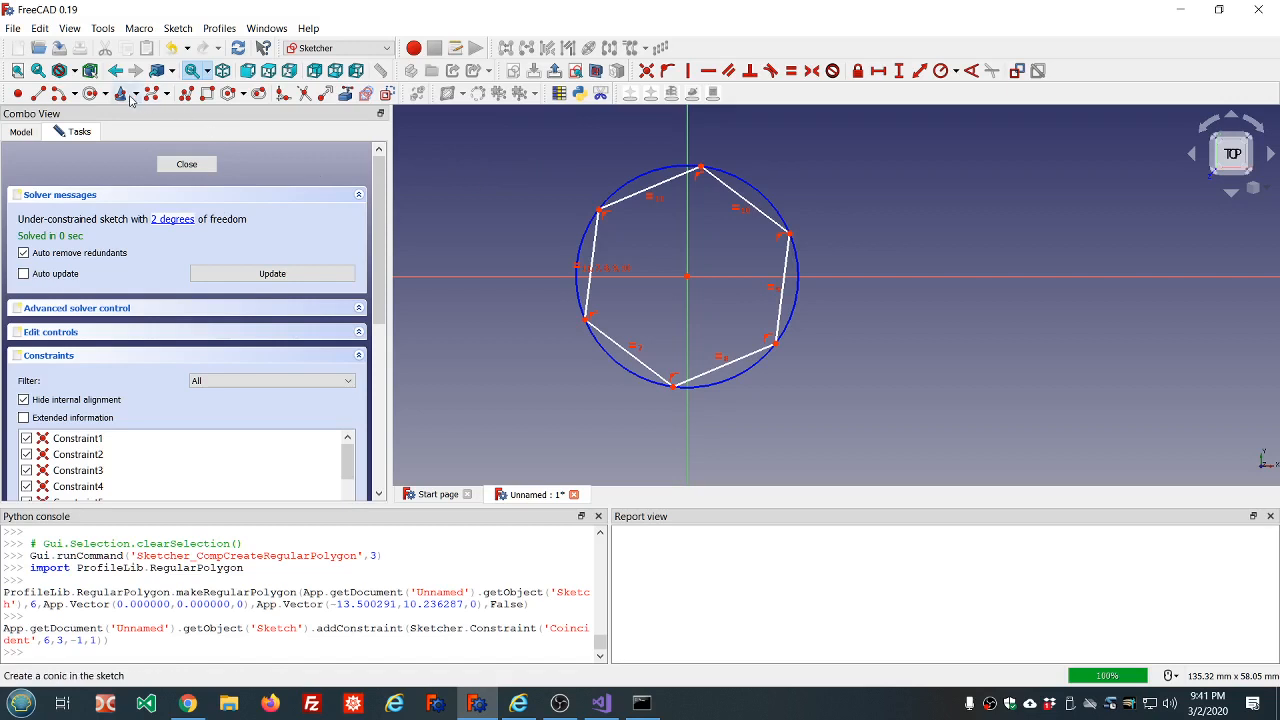
Draw a circle of about 2.9 mm radius centred on the origin inside the hexagon, and finish the sketch.
{"action": "left_click", "coordinate": [92, 93]}
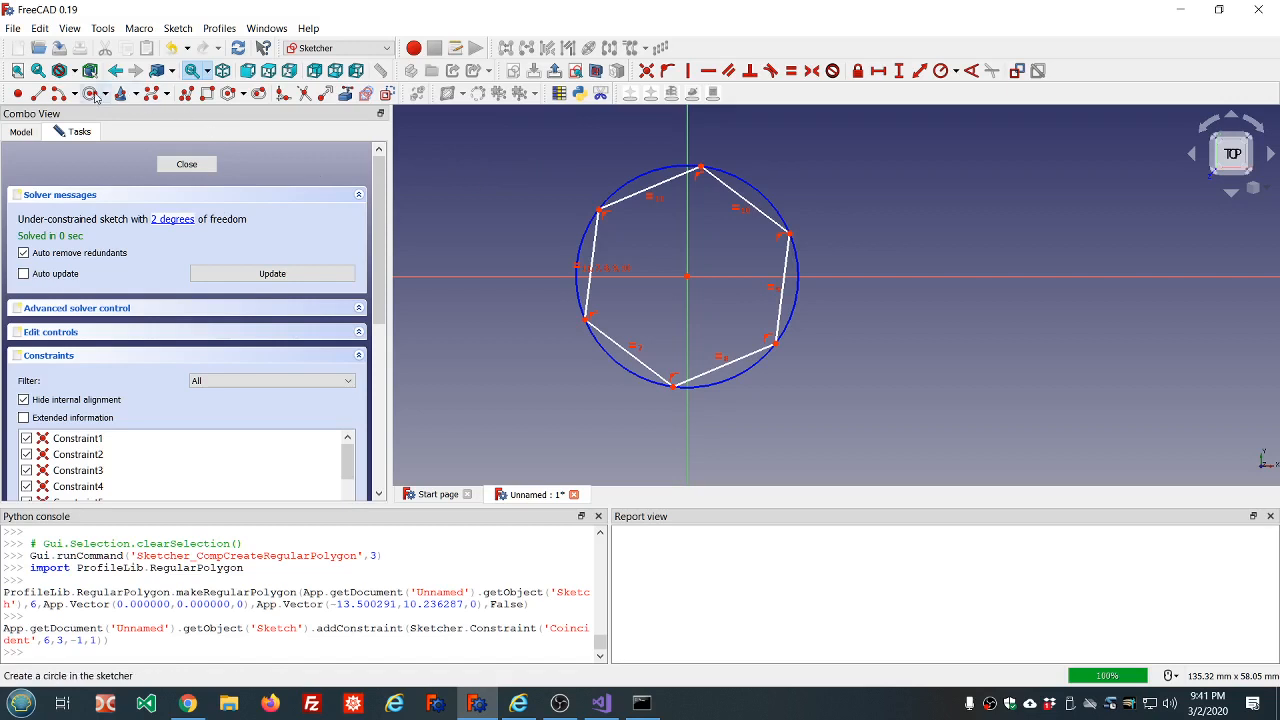
{"action": "left_click", "coordinate": [687, 277]}
{"action": "left_click", "coordinate": [685, 260]}
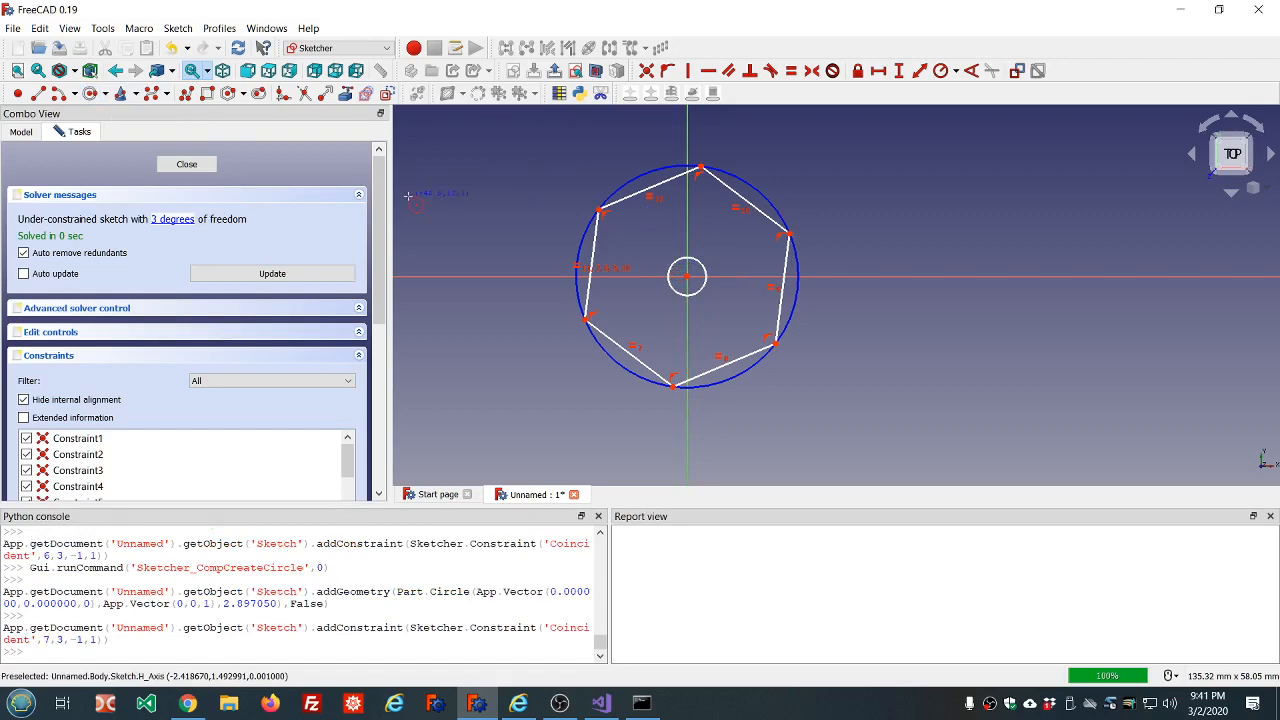
{"action": "left_click", "coordinate": [187, 165]}
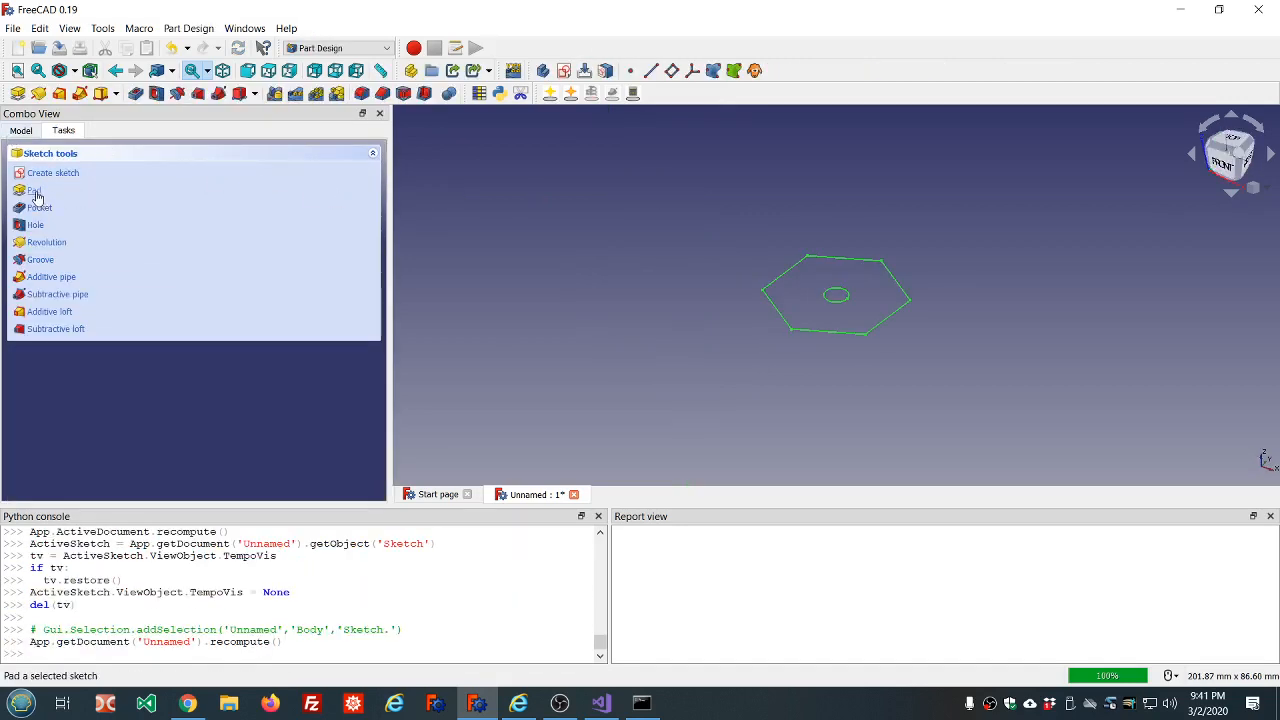
Create a standard V thread profile in the body and set its Internal Or External property to Internal.
{"action": "left_click", "coordinate": [22, 131]}
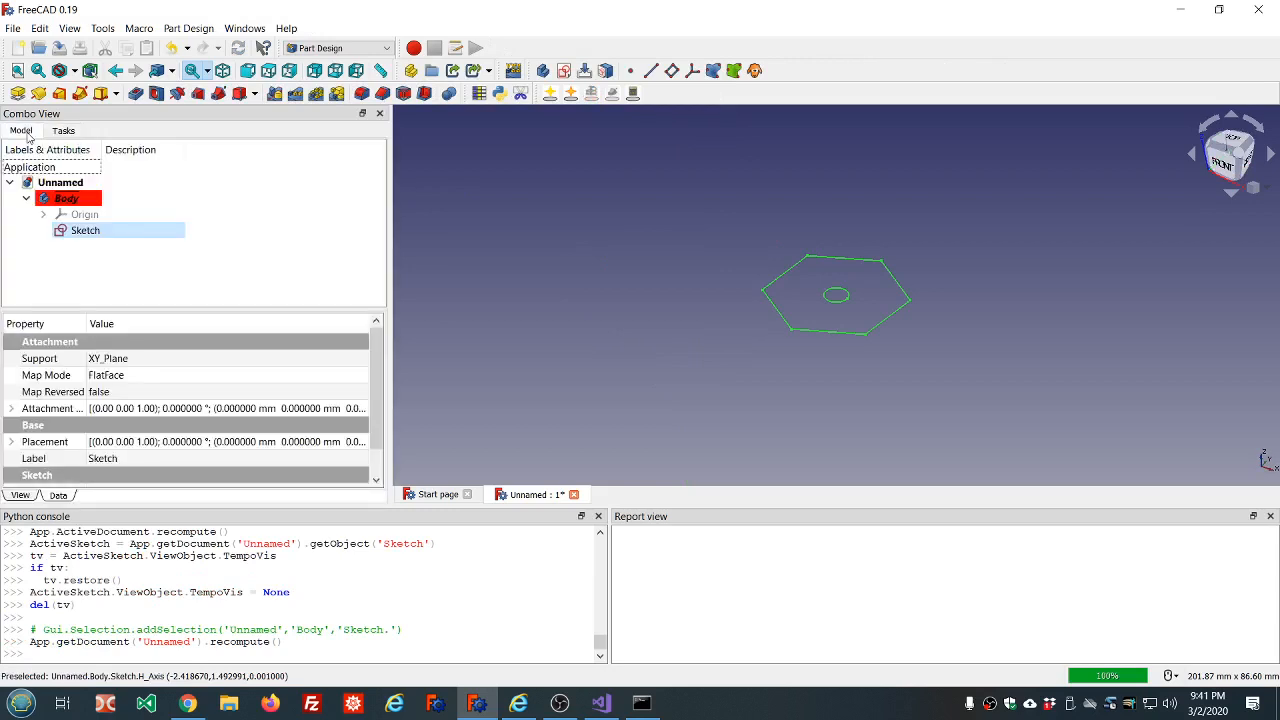
{"action": "left_click", "coordinate": [195, 286]}
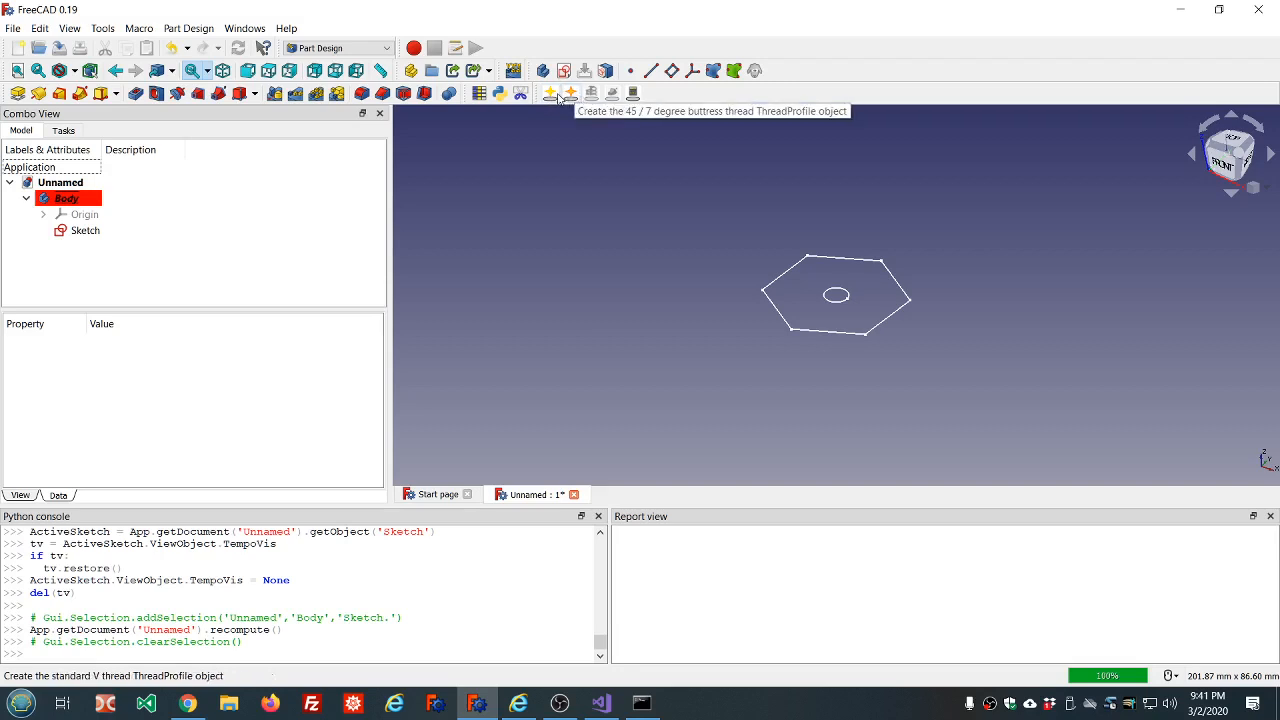
{"action": "left_click", "coordinate": [552, 95]}
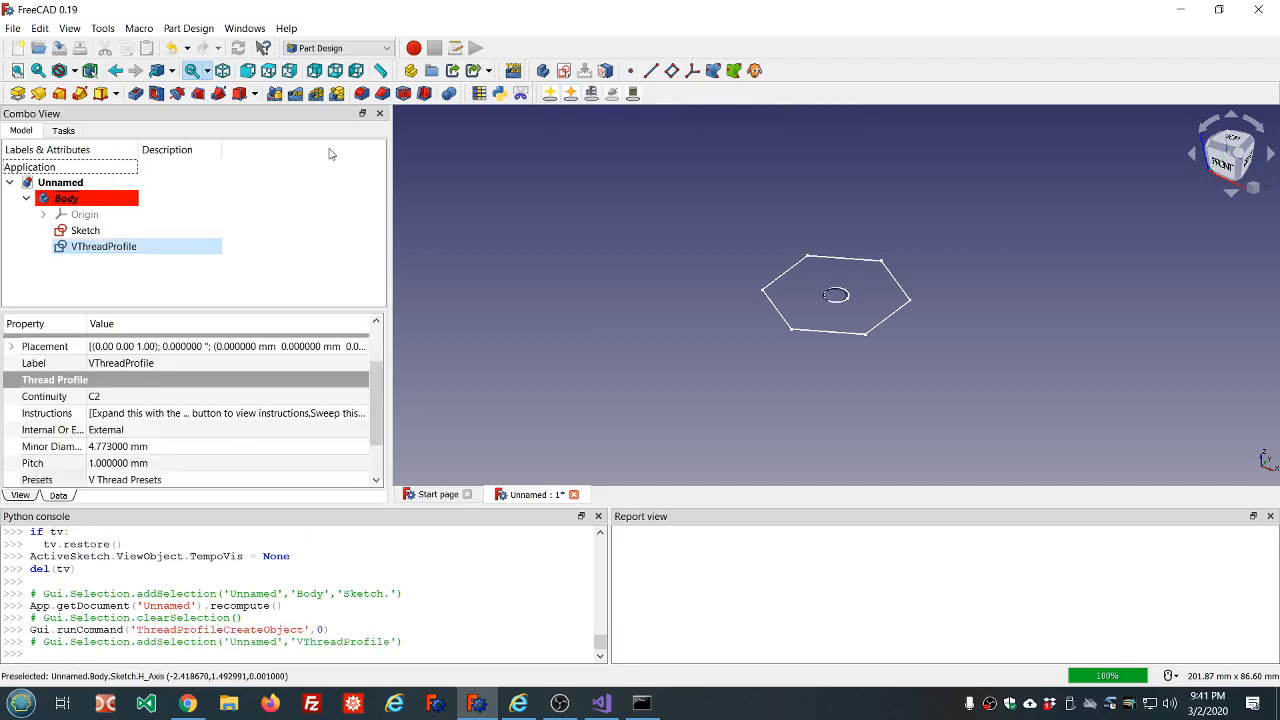
{"action": "left_click", "coordinate": [266, 433]}
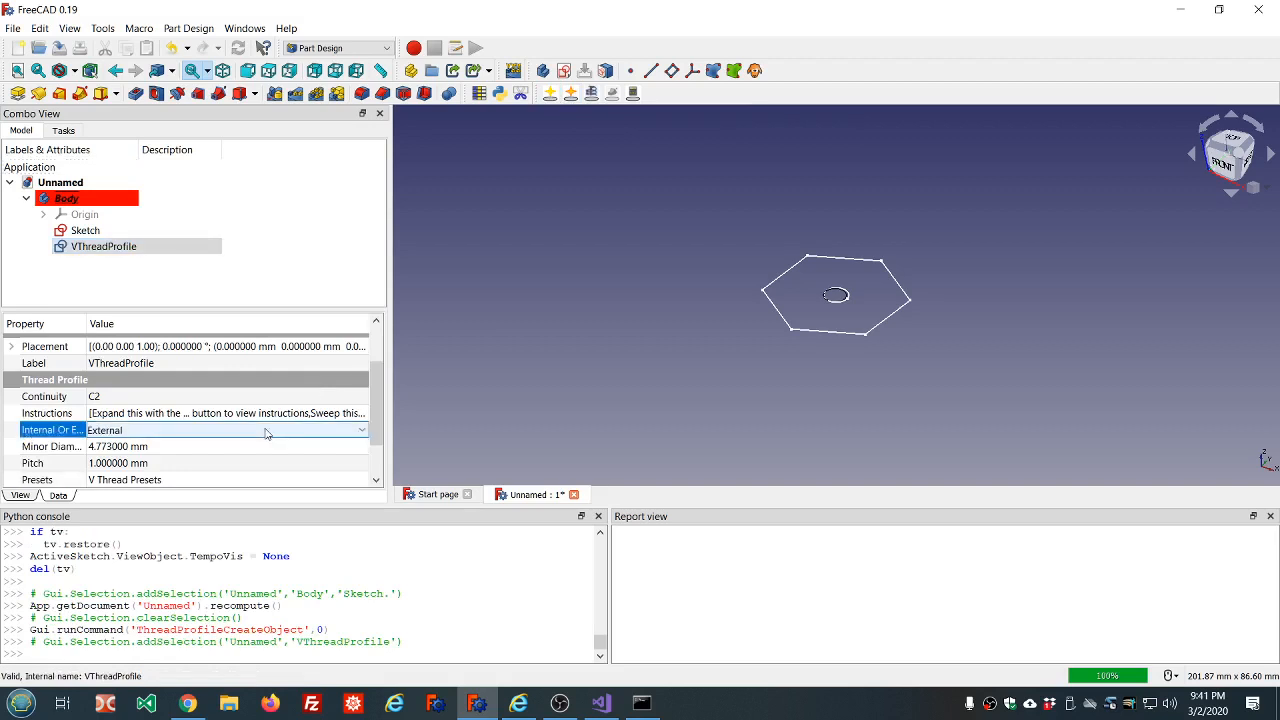
{"action": "left_click", "coordinate": [363, 431]}
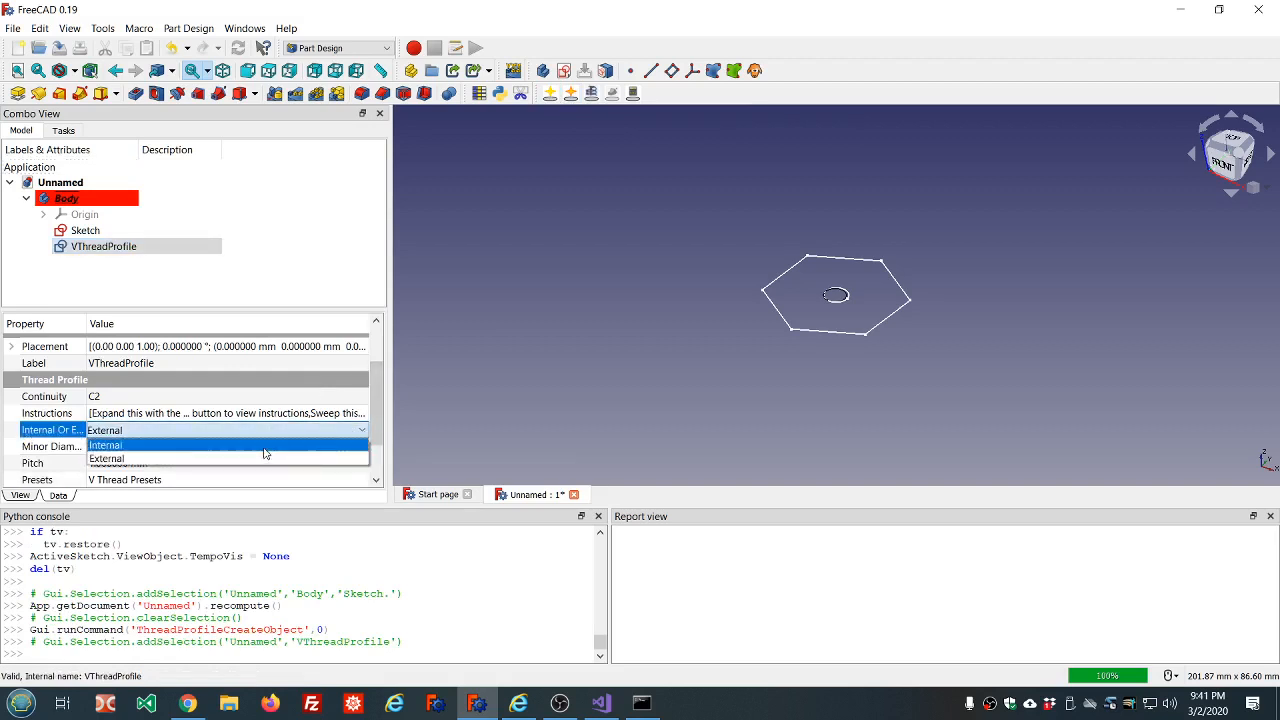
{"action": "left_click", "coordinate": [265, 449]}
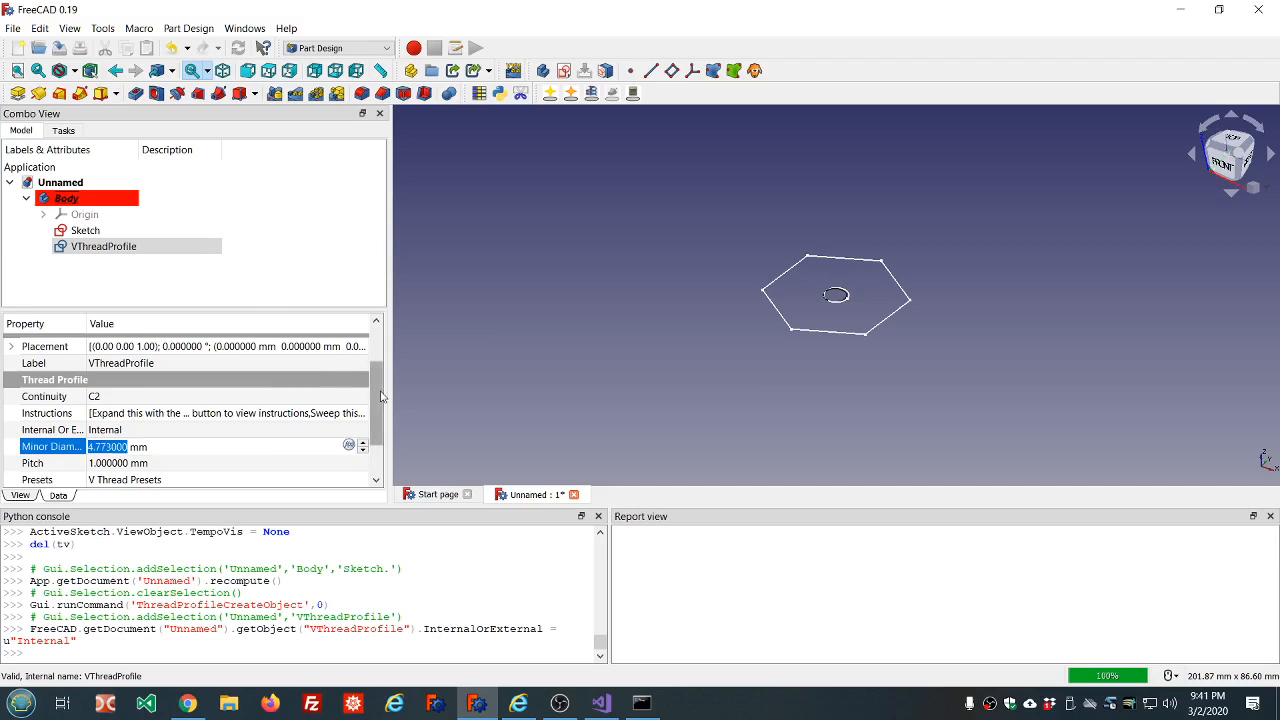
Set the thread profile's Presets property to M20 Fine 1.5 and recompute the document.
{"action": "left_click_drag", "start_coordinate": [380, 397], "coordinate": [388, 437]}
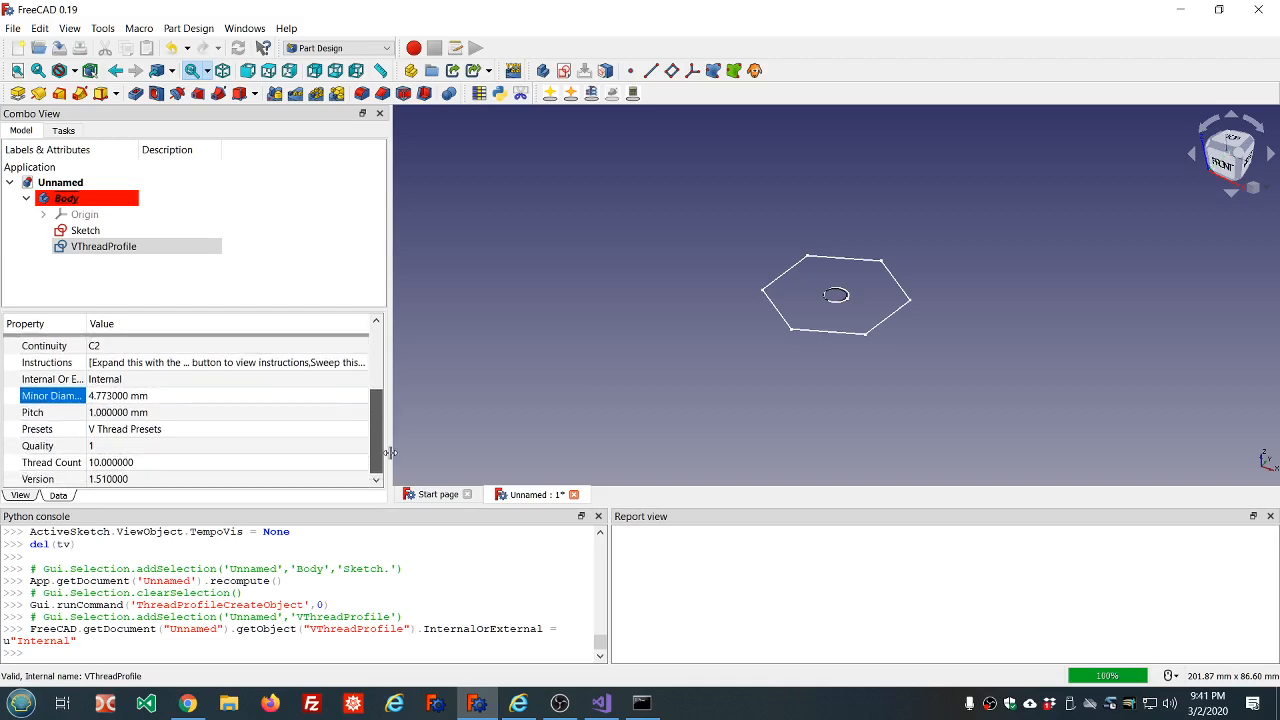
{"action": "left_click", "coordinate": [336, 432]}
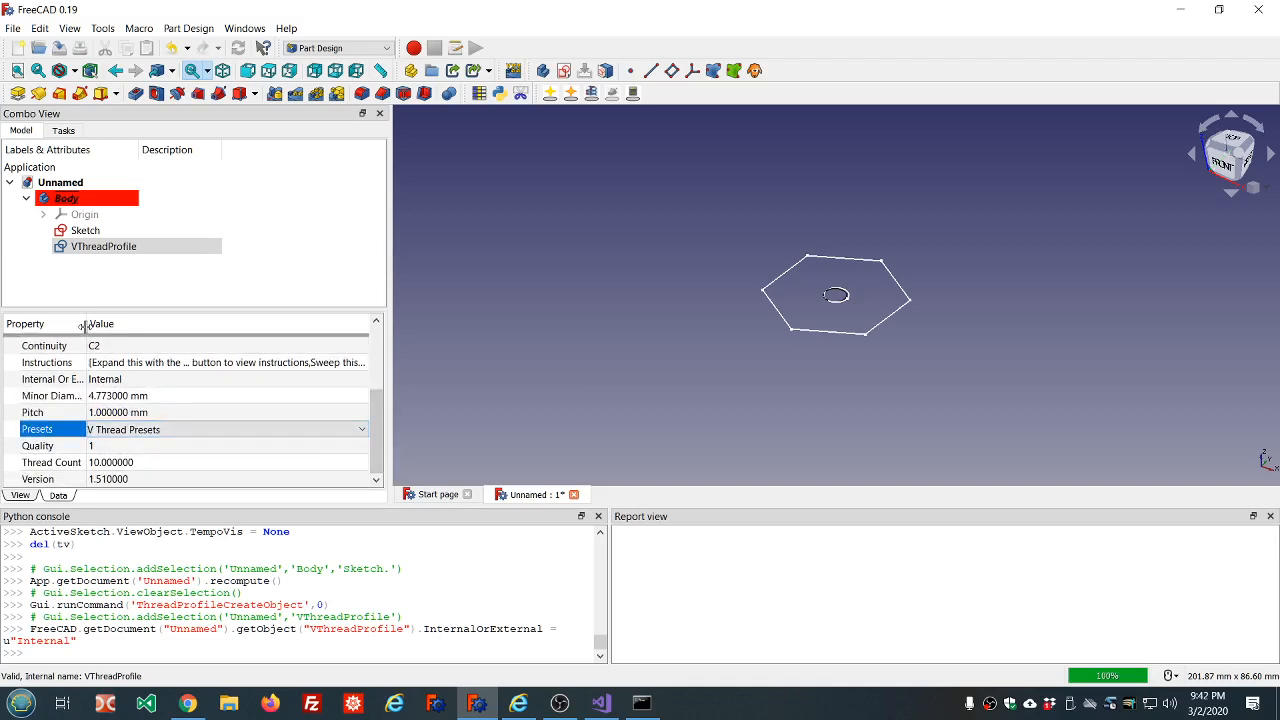
{"action": "left_click_drag", "start_coordinate": [87, 324], "coordinate": [125, 328]}
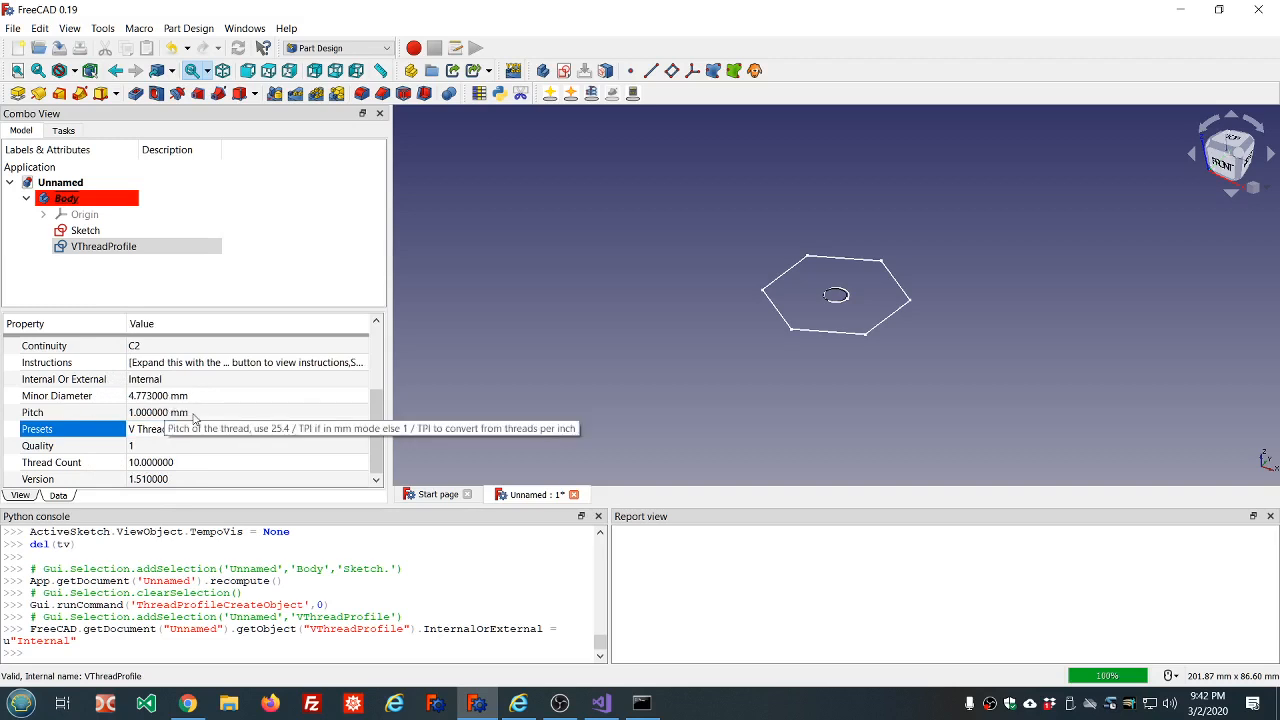
{"action": "left_click", "coordinate": [362, 433]}
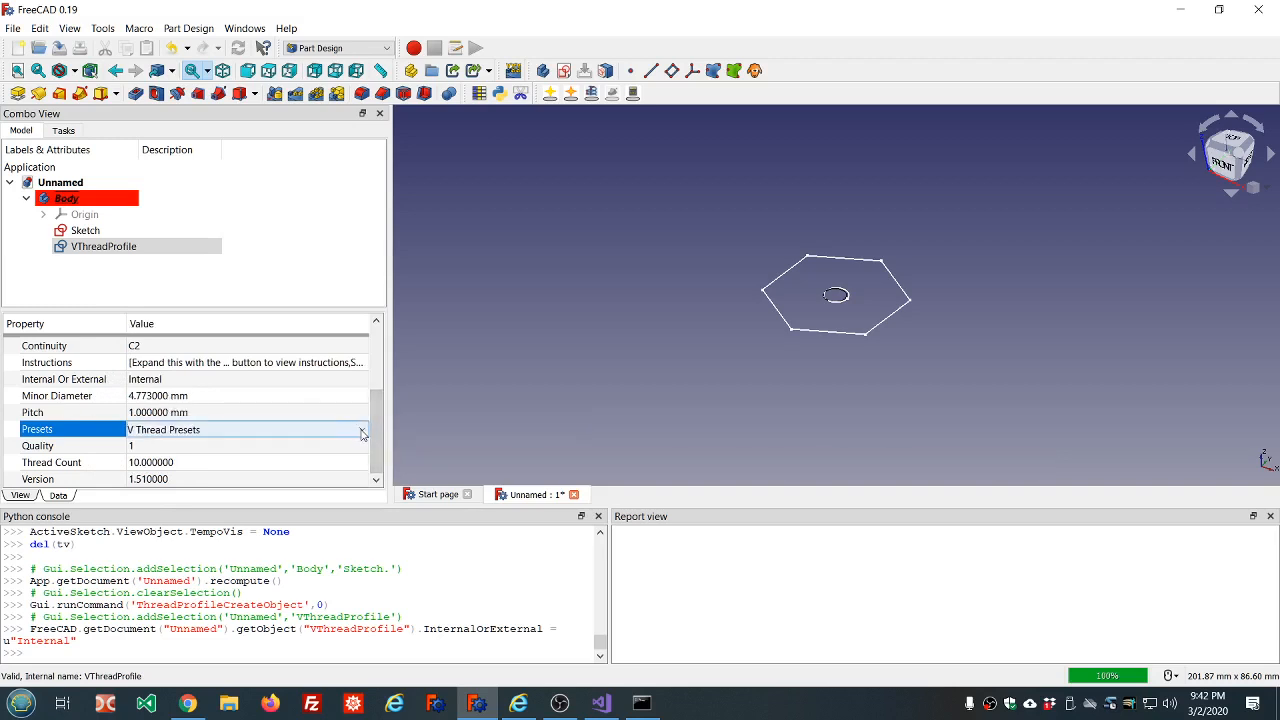
{"action": "left_click", "coordinate": [362, 433]}
{"action": "scroll", "coordinate": [304, 468], "scroll_direction": "down", "scroll_amount": 10}
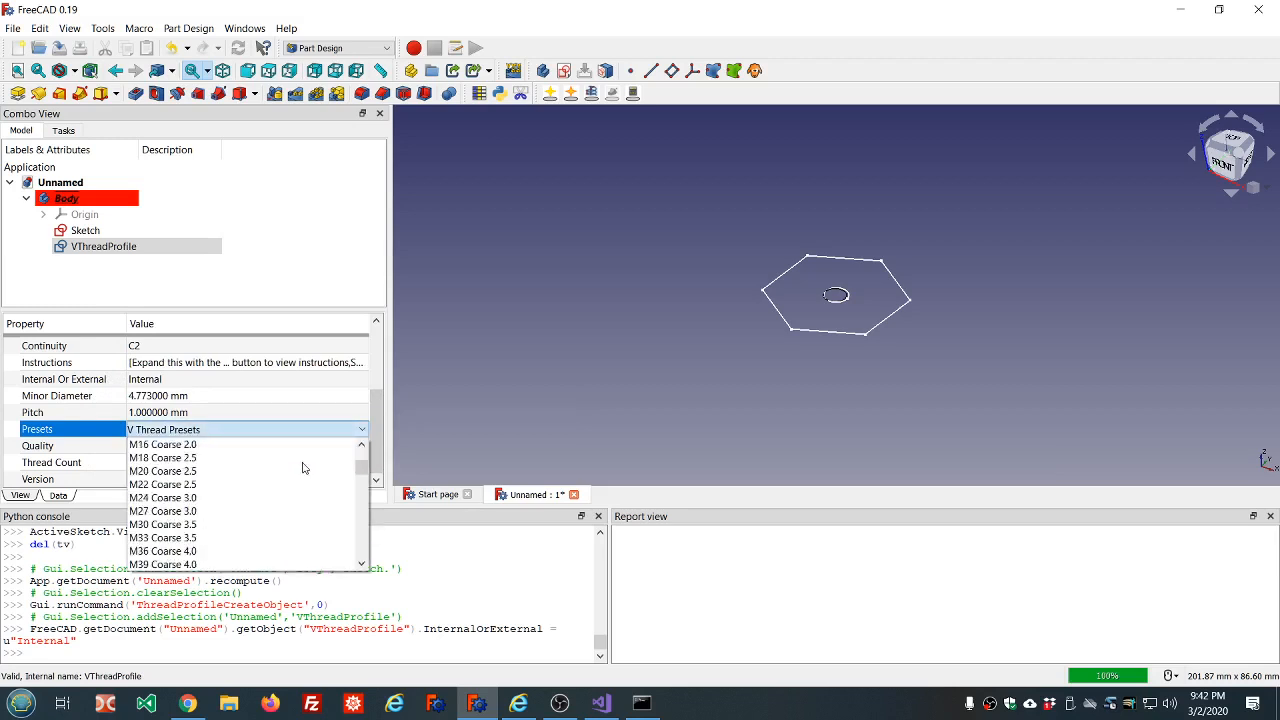
{"action": "scroll", "coordinate": [300, 468], "scroll_direction": "down", "scroll_amount": 3}
{"action": "scroll", "coordinate": [204, 467], "scroll_direction": "down", "scroll_amount": 5}
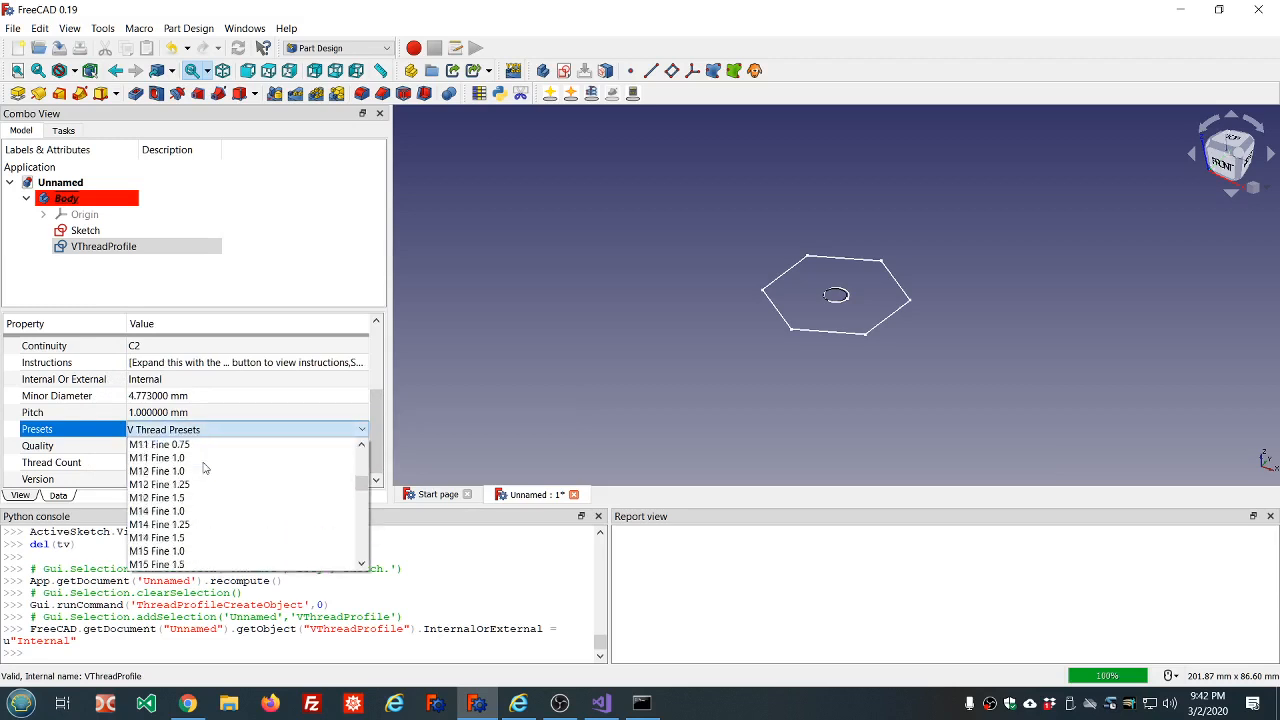
{"action": "scroll", "coordinate": [204, 467], "scroll_direction": "down", "scroll_amount": 3}
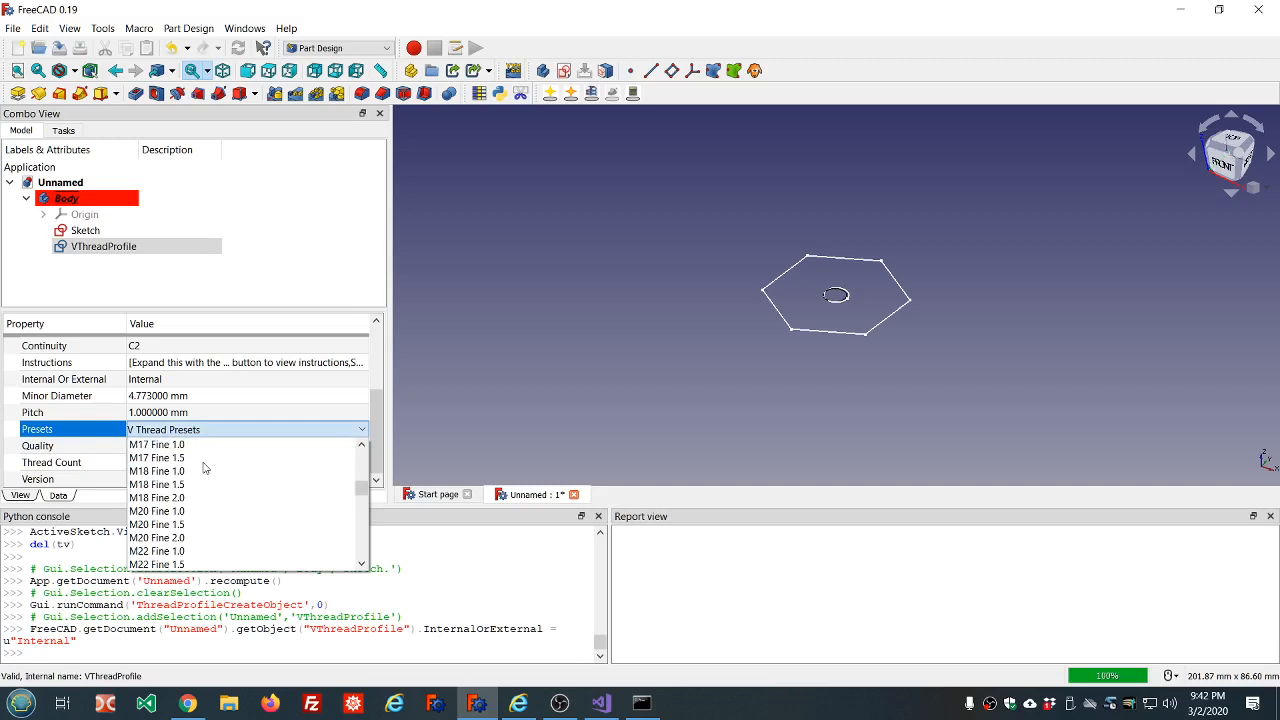
{"action": "left_click", "coordinate": [155, 525]}
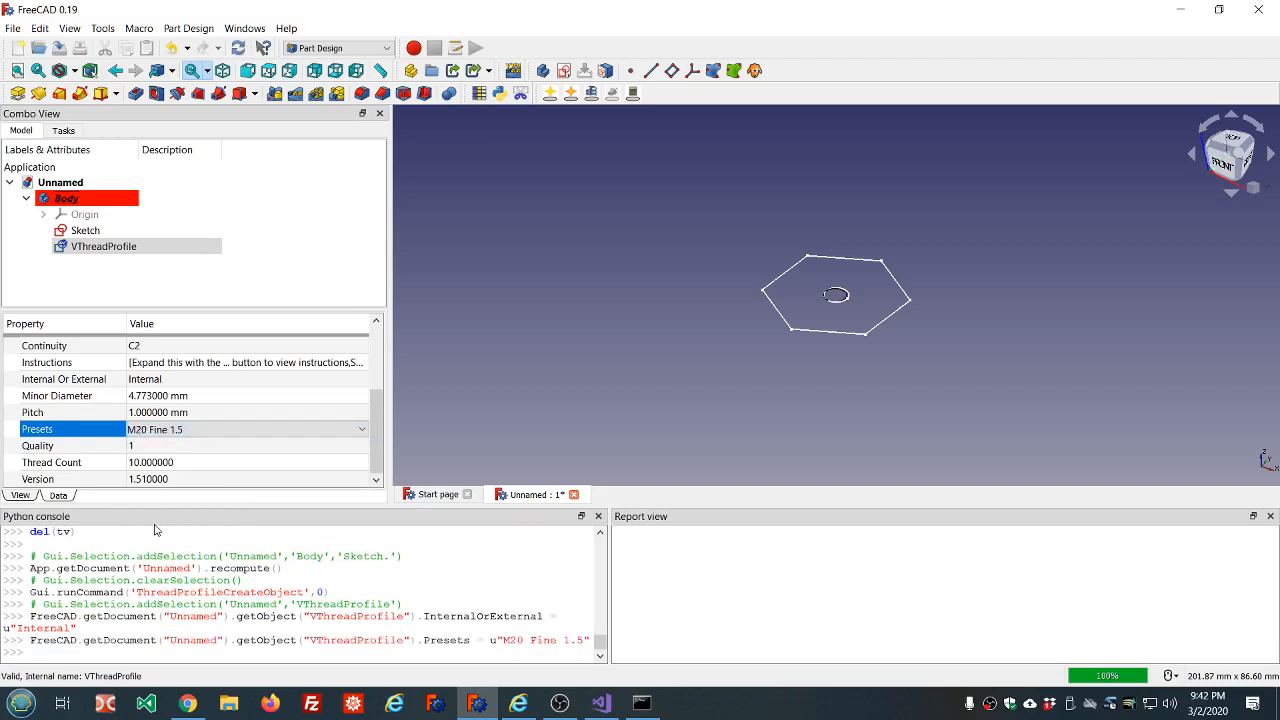
{"action": "left_click", "coordinate": [237, 52]}
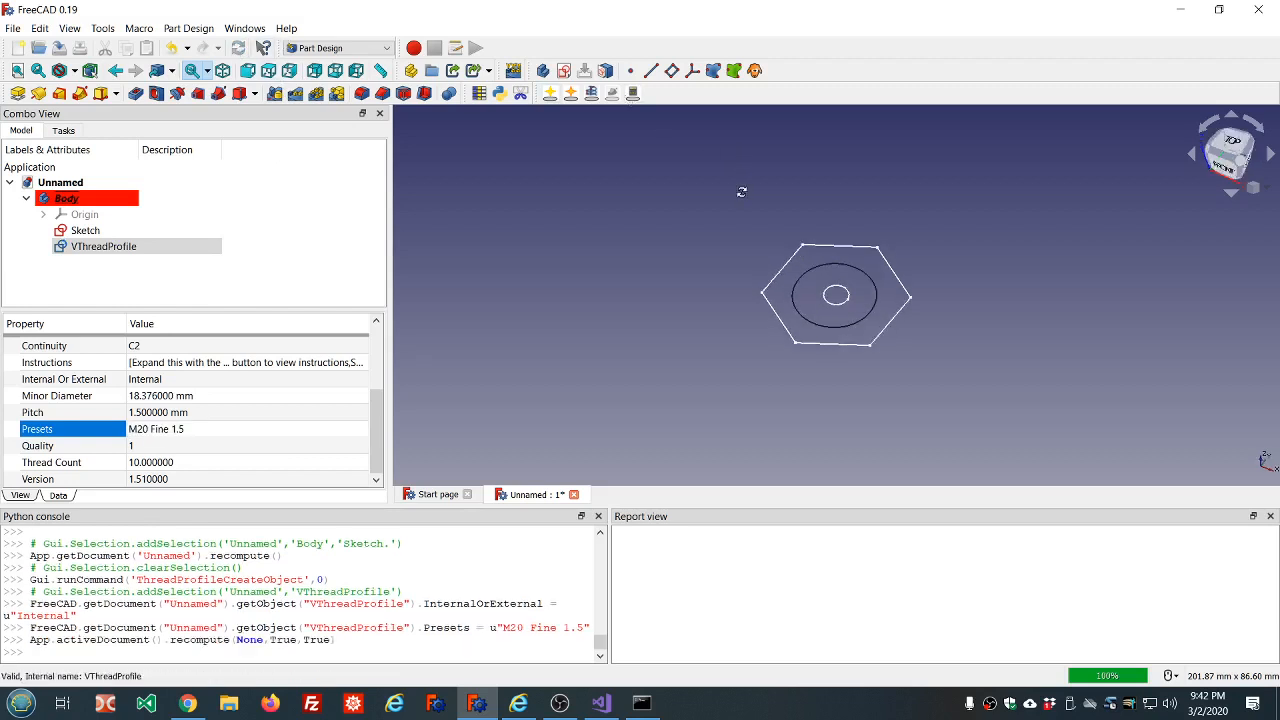
Attach the thread profile to the sketch's small centre circle using the Concentric attachment mode.
{"action": "mouse_move", "coordinate": [742, 192]}
{"action": "middle_mouse_down"}
{"action": "mouse_move", "coordinate": [749, 225]}
{"action": "mouse_move", "coordinate": [748, 213]}
{"action": "middle_mouse_up"}
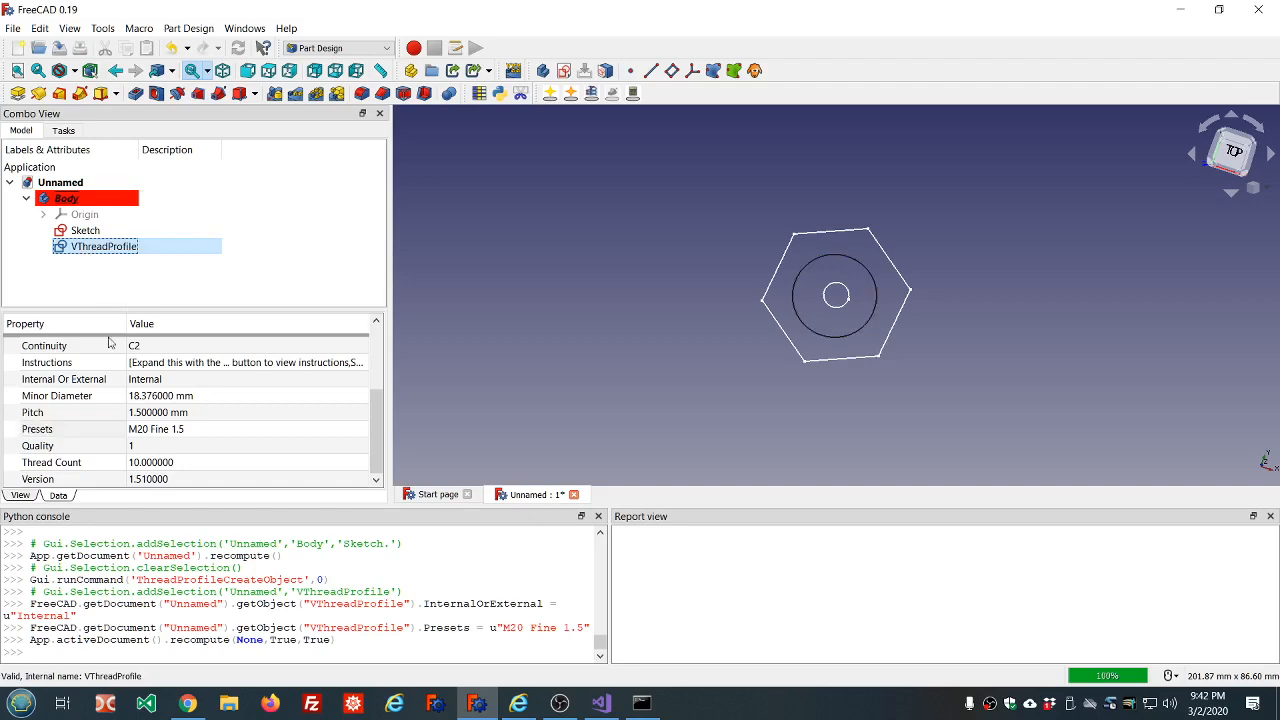
{"action": "scroll", "coordinate": [200, 395], "scroll_direction": "up", "scroll_amount": 1}
{"action": "scroll", "coordinate": [200, 395], "scroll_direction": "up", "scroll_amount": 2}
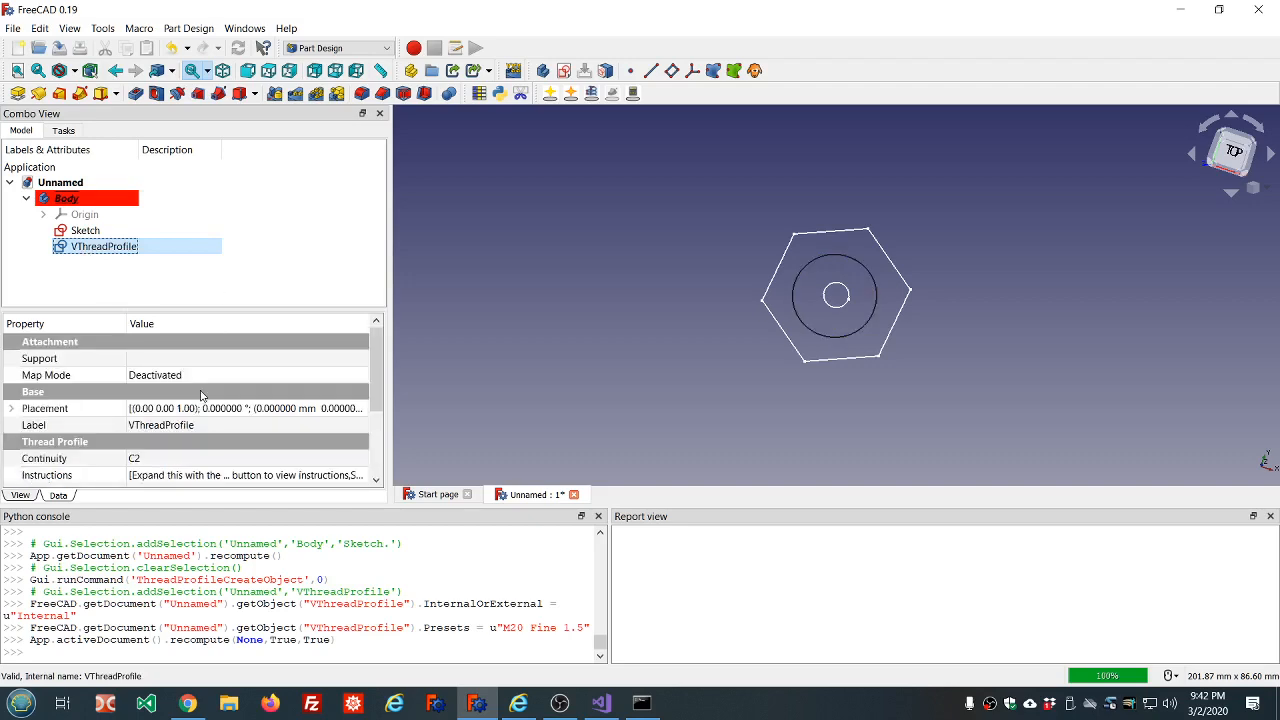
{"action": "left_click", "coordinate": [246, 375]}
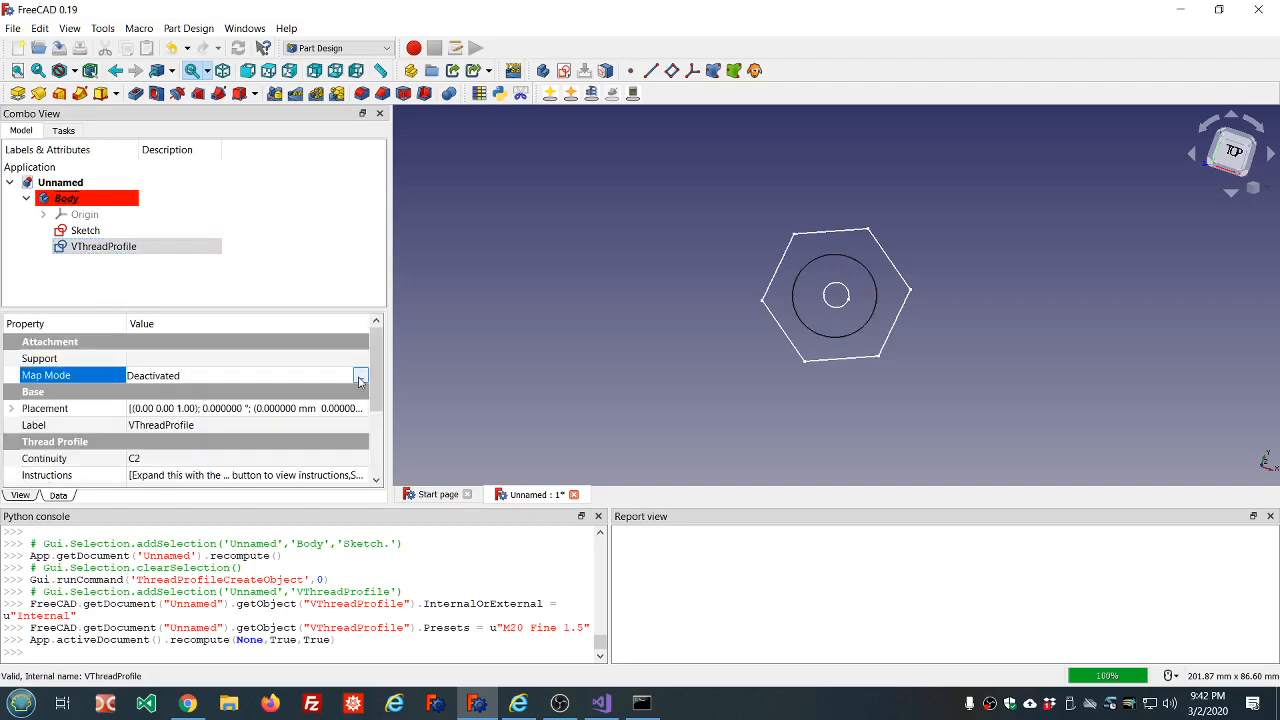
{"action": "left_click", "coordinate": [360, 377]}
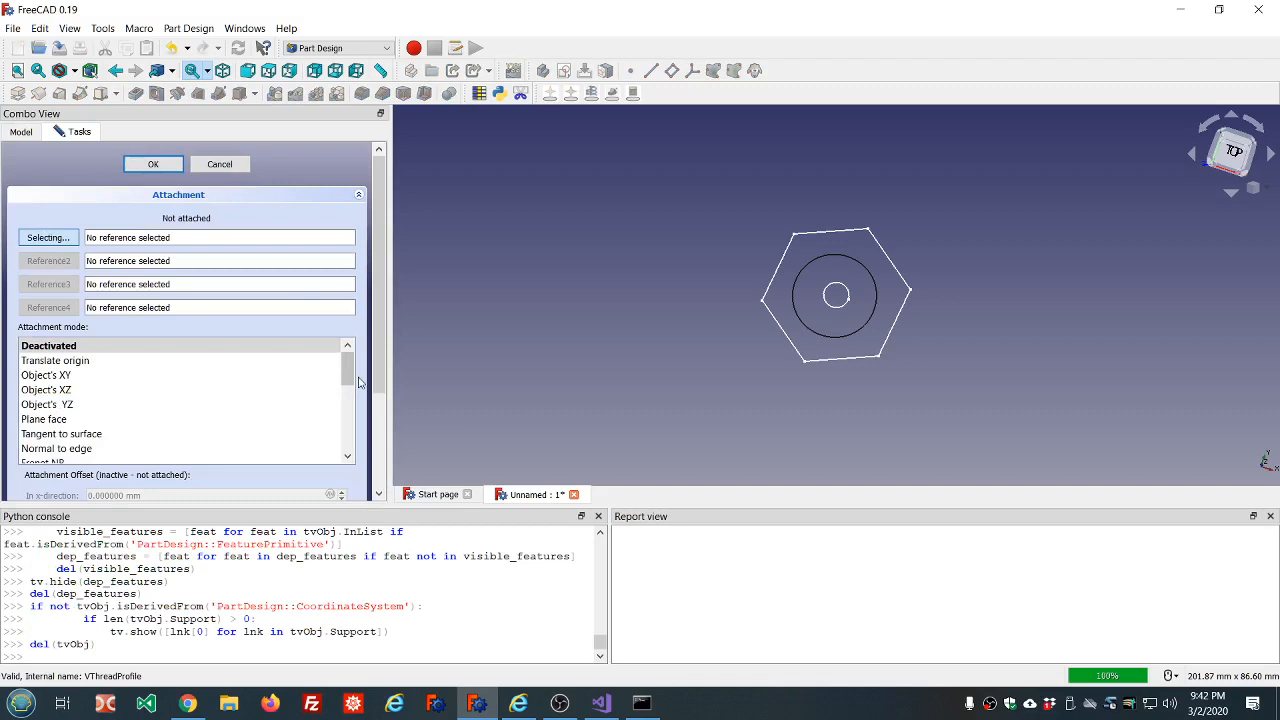
{"action": "left_click", "coordinate": [836, 309]}
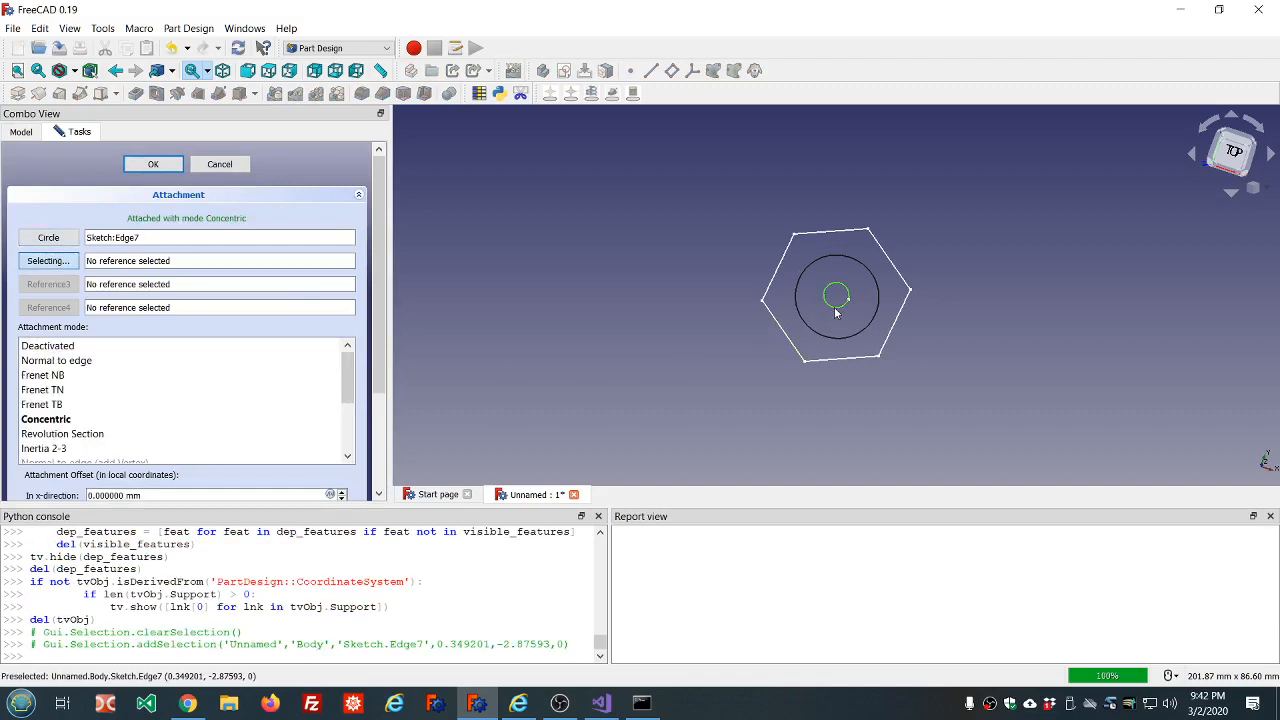
{"action": "left_click", "coordinate": [46, 419]}
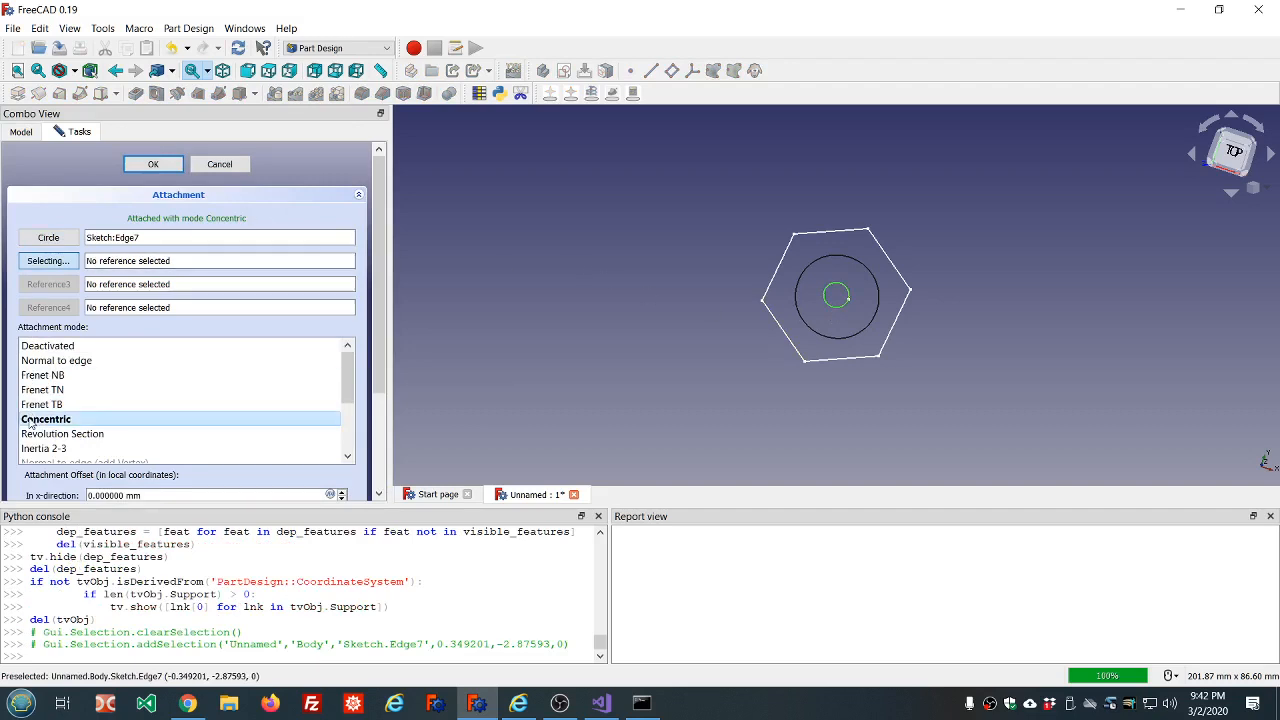
{"action": "left_click", "coordinate": [151, 166]}
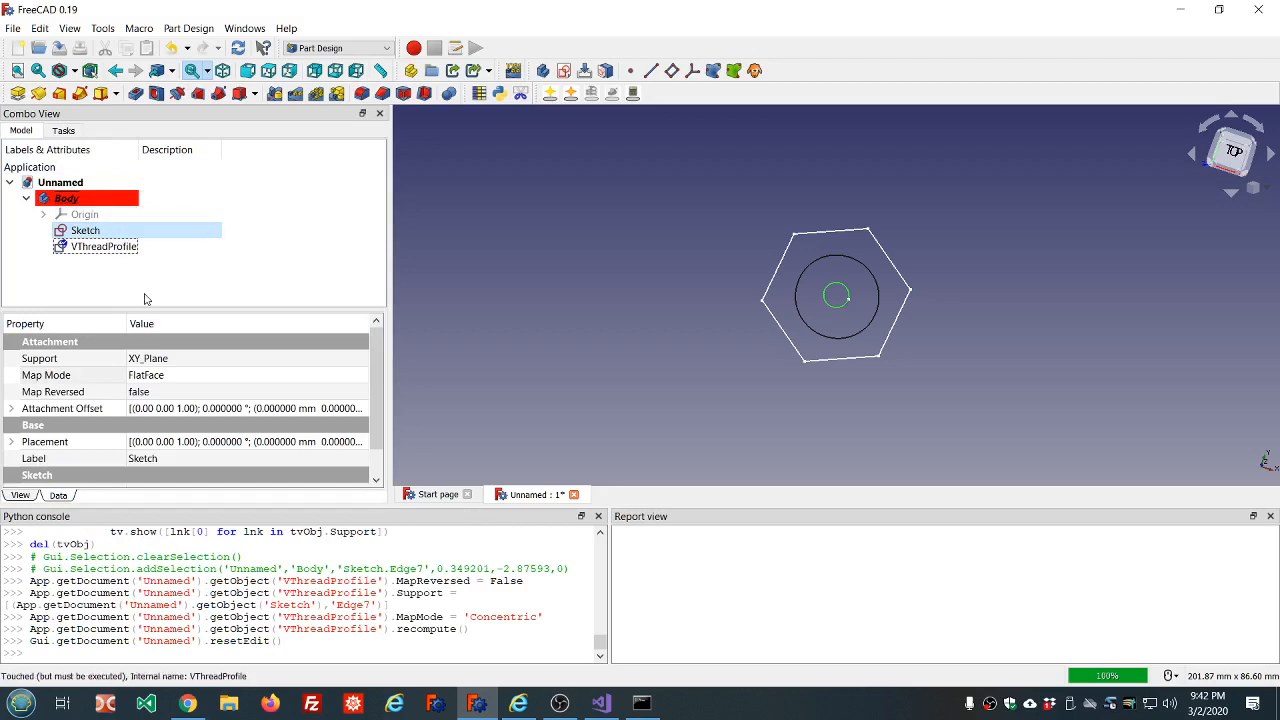
Pad the hexagon sketch with its centre hole to a length of 10 mm.
{"action": "left_click", "coordinate": [118, 230]}
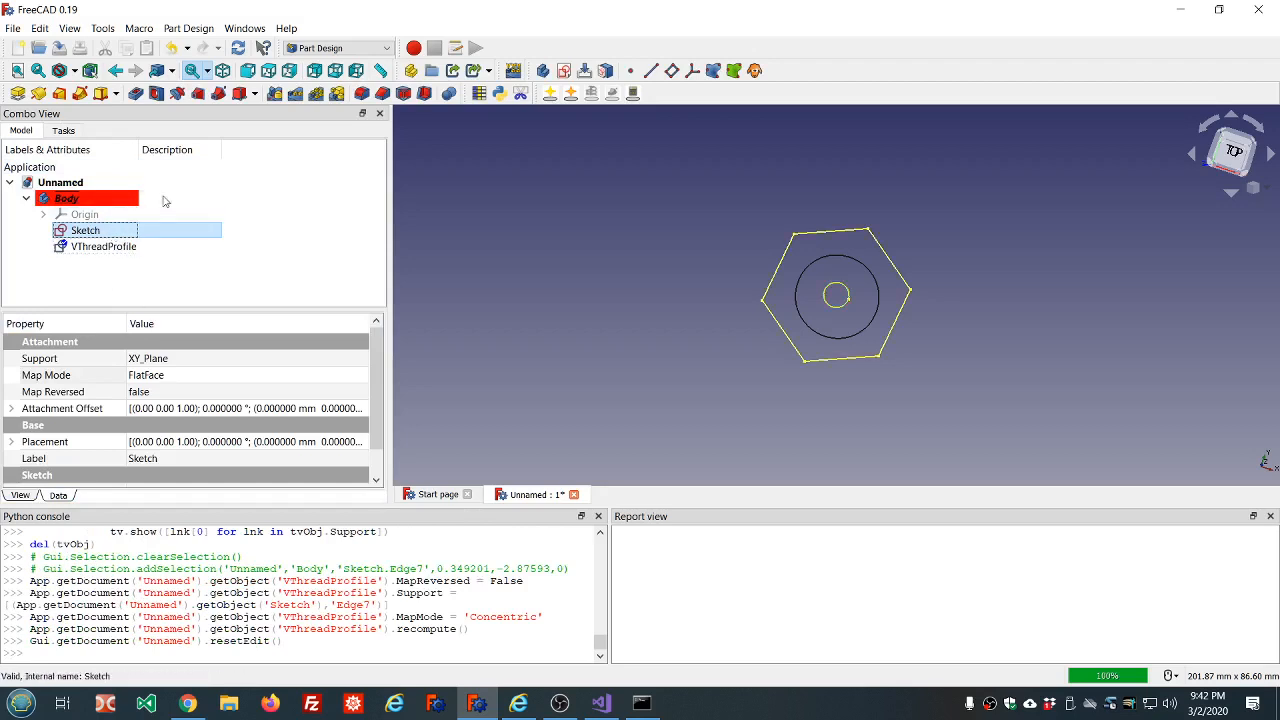
{"action": "left_click", "coordinate": [17, 93]}
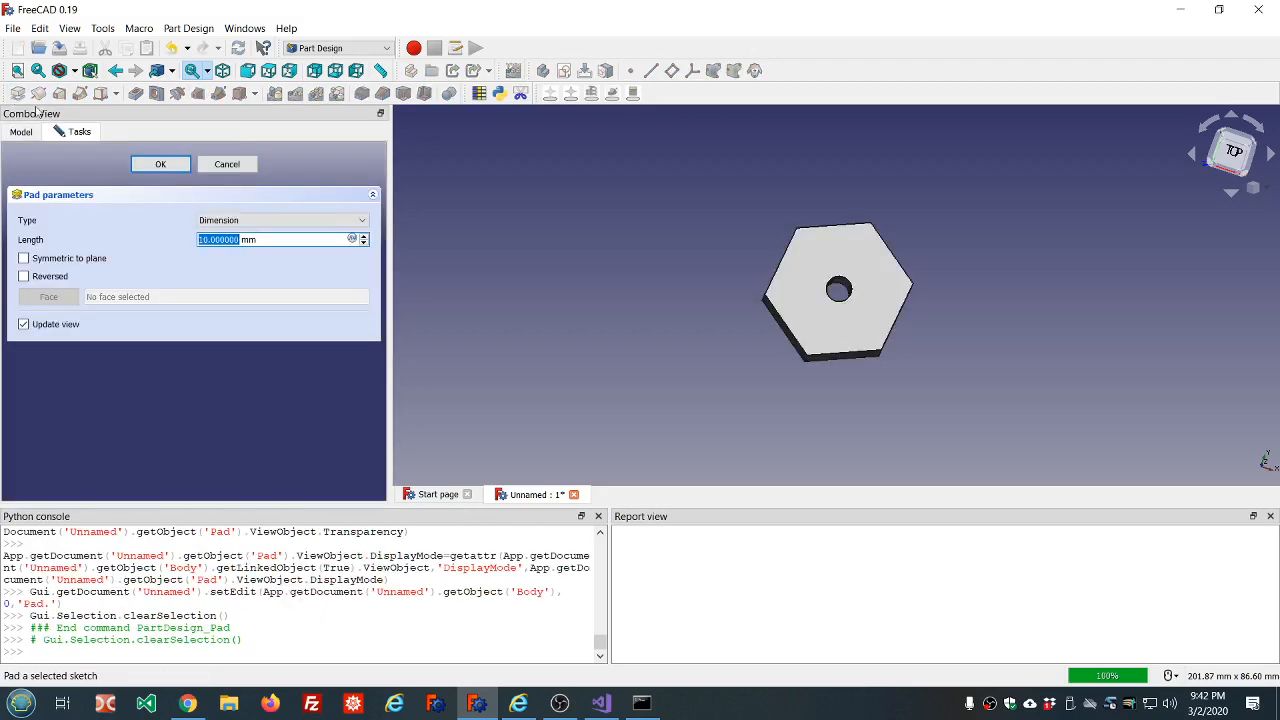
{"action": "left_click", "coordinate": [159, 164]}
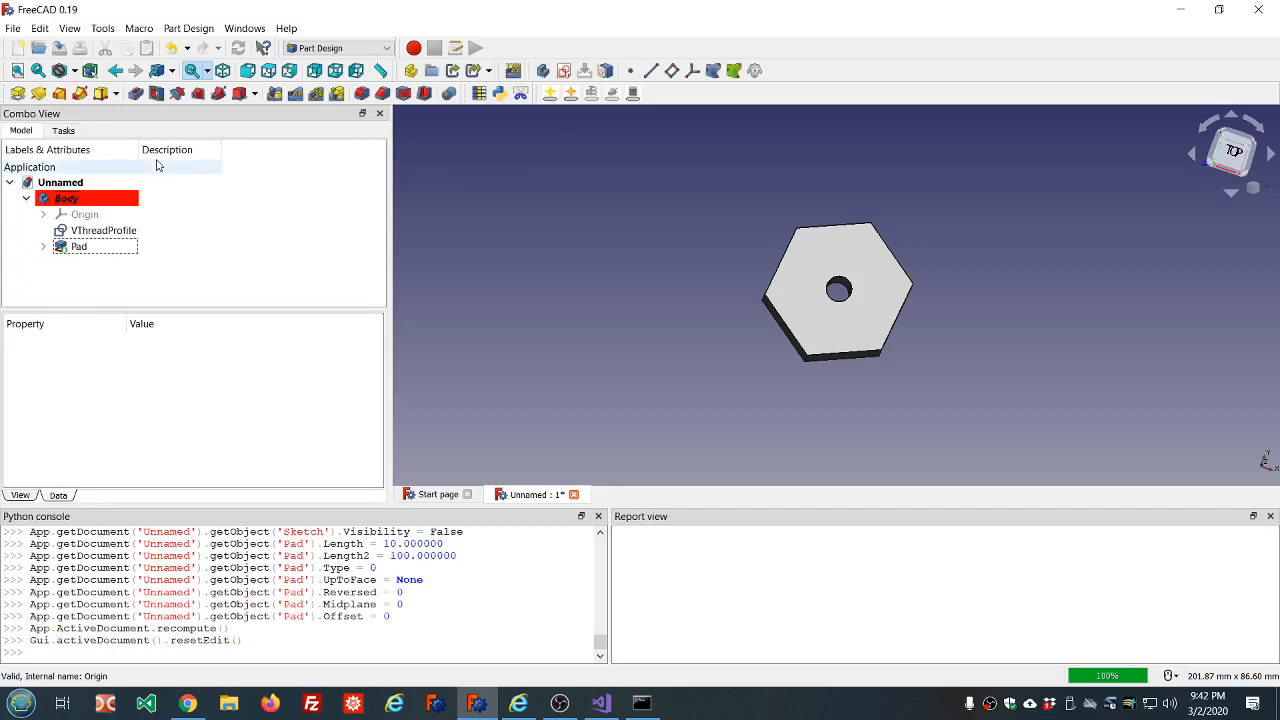
Make a helix from the V thread profile with its pitch matched to the profile.
{"action": "left_click", "coordinate": [114, 233]}
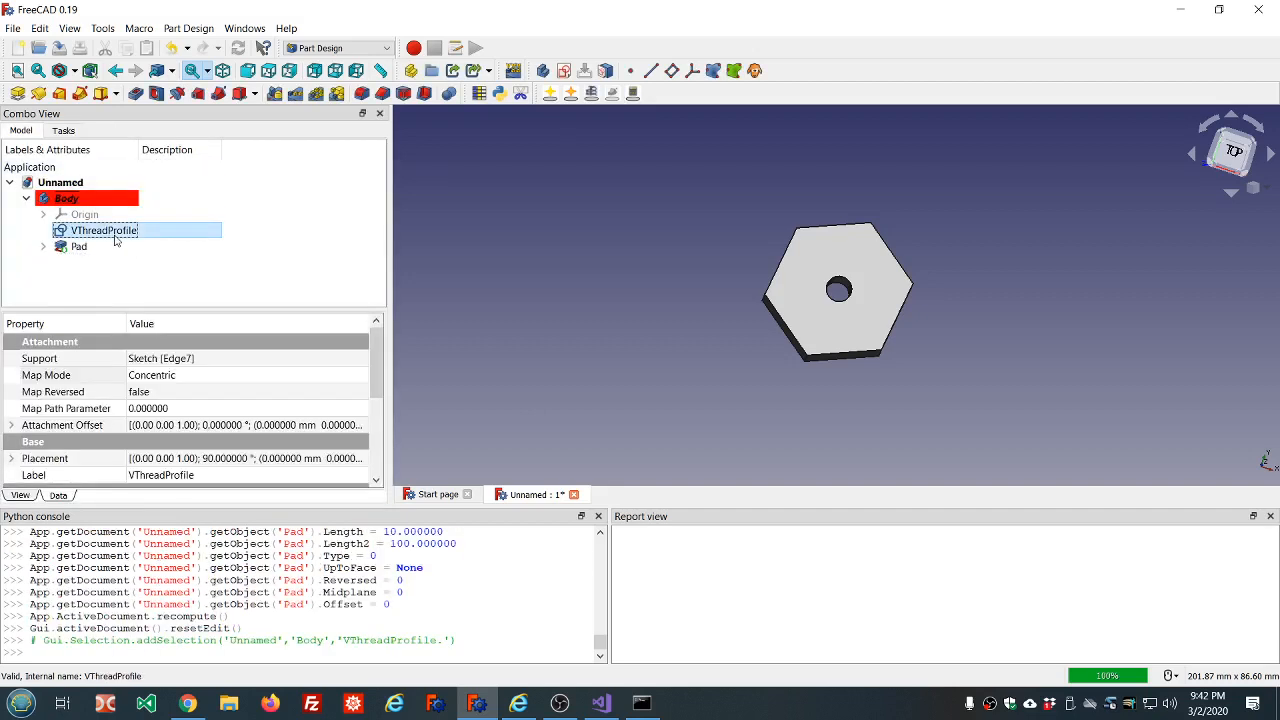
{"action": "left_click", "coordinate": [591, 93]}
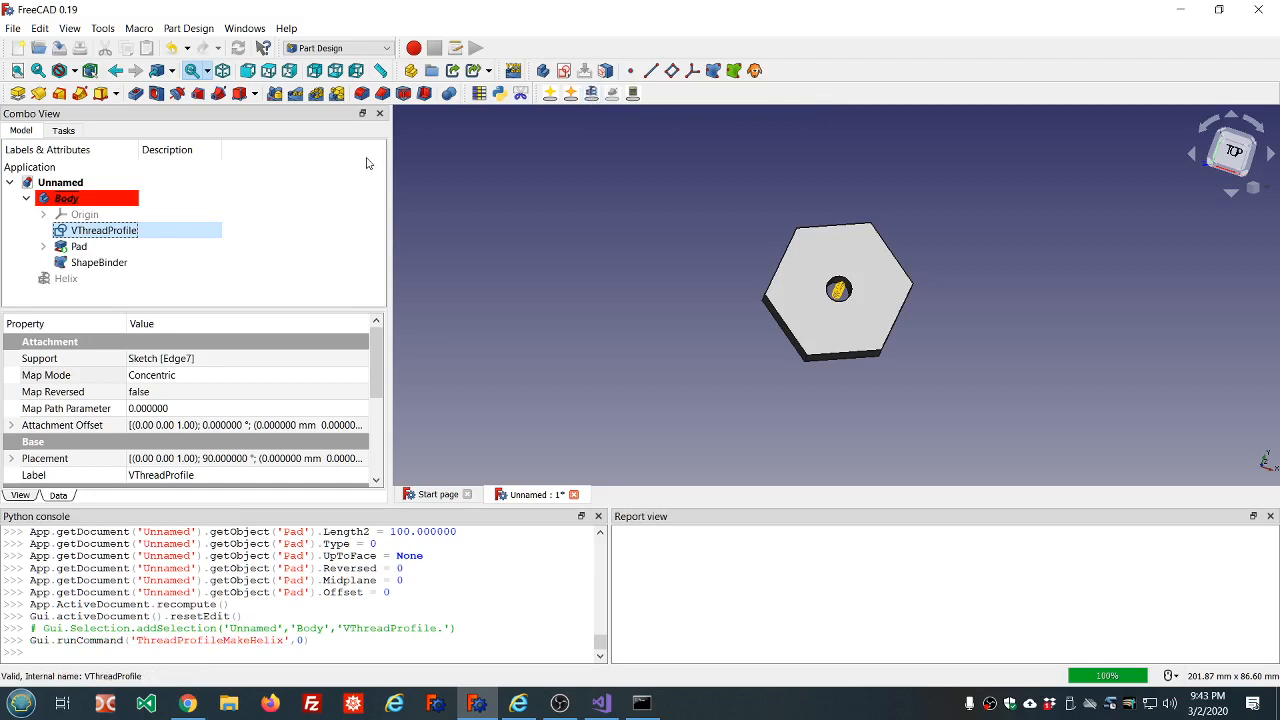
{"action": "middle_click_drag", "start_coordinate": [830, 384], "coordinate": [828, 296]}
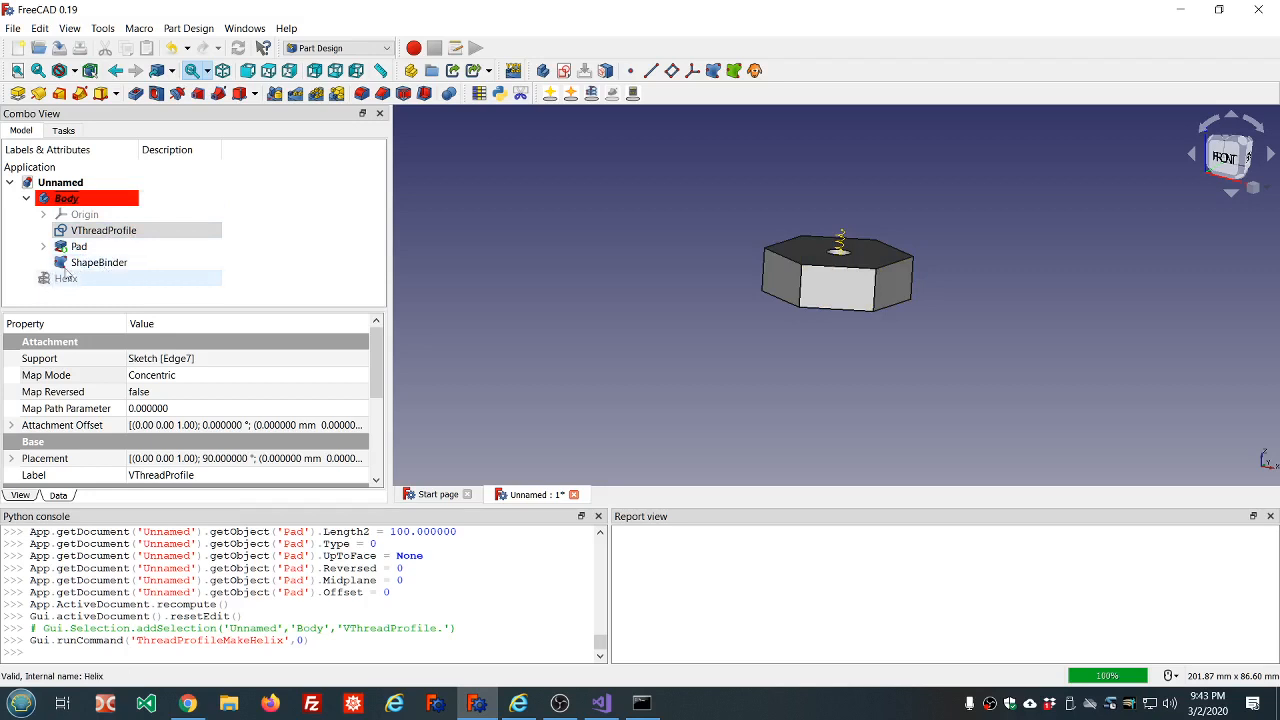
Sweep the V thread profile along the helix's shape binder as a subtractive pipe in Frenet orientation.
{"action": "left_click", "coordinate": [112, 232]}
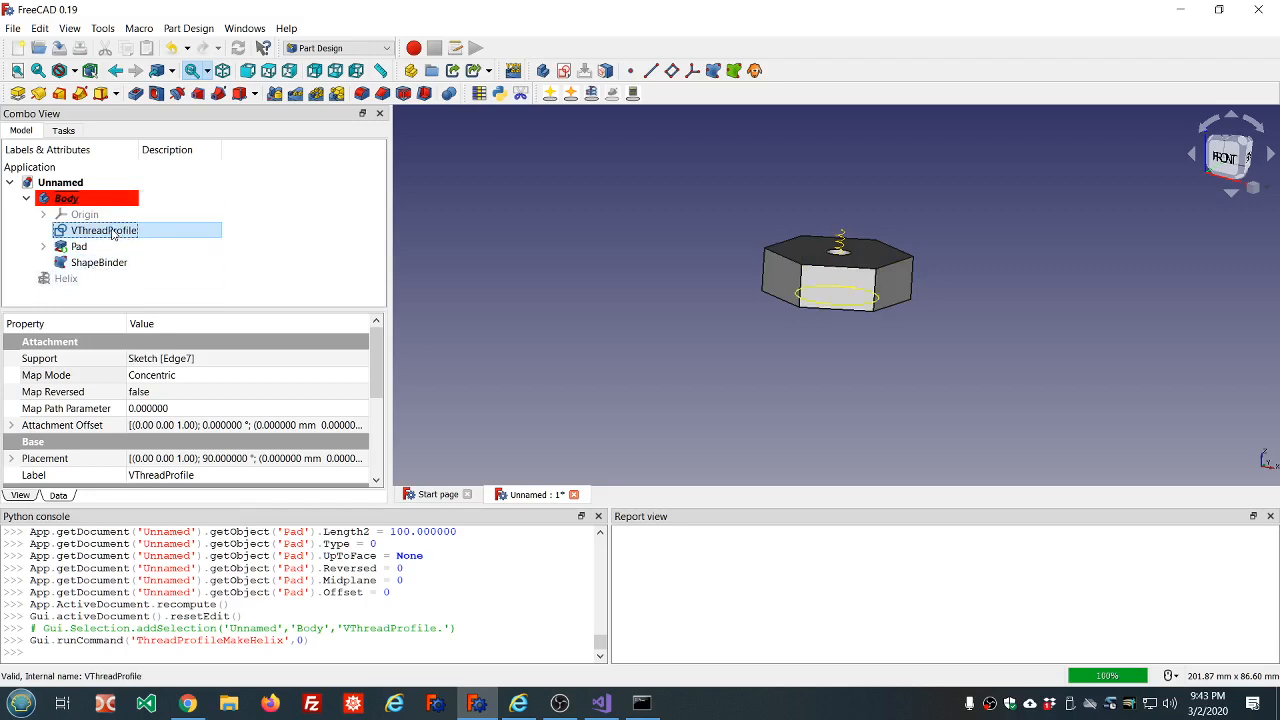
{"action": "left_click", "coordinate": [112, 263], "text": "ctrl"}
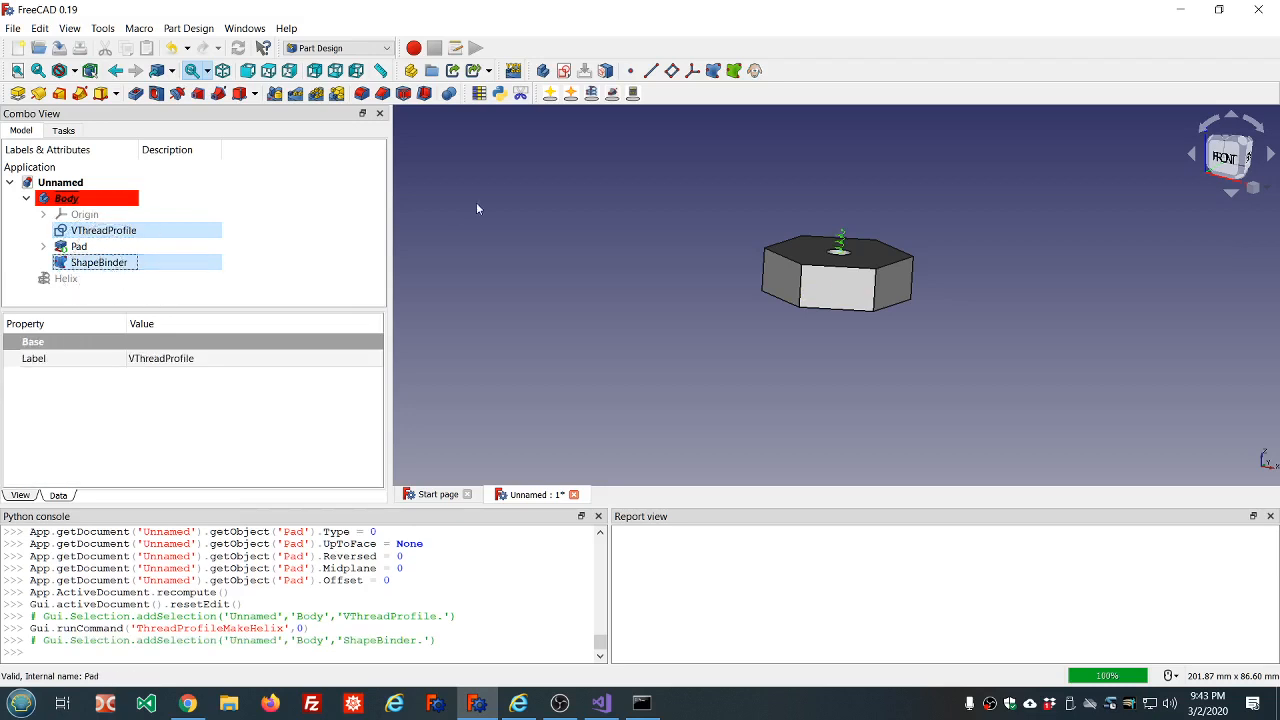
{"action": "left_click", "coordinate": [612, 93]}
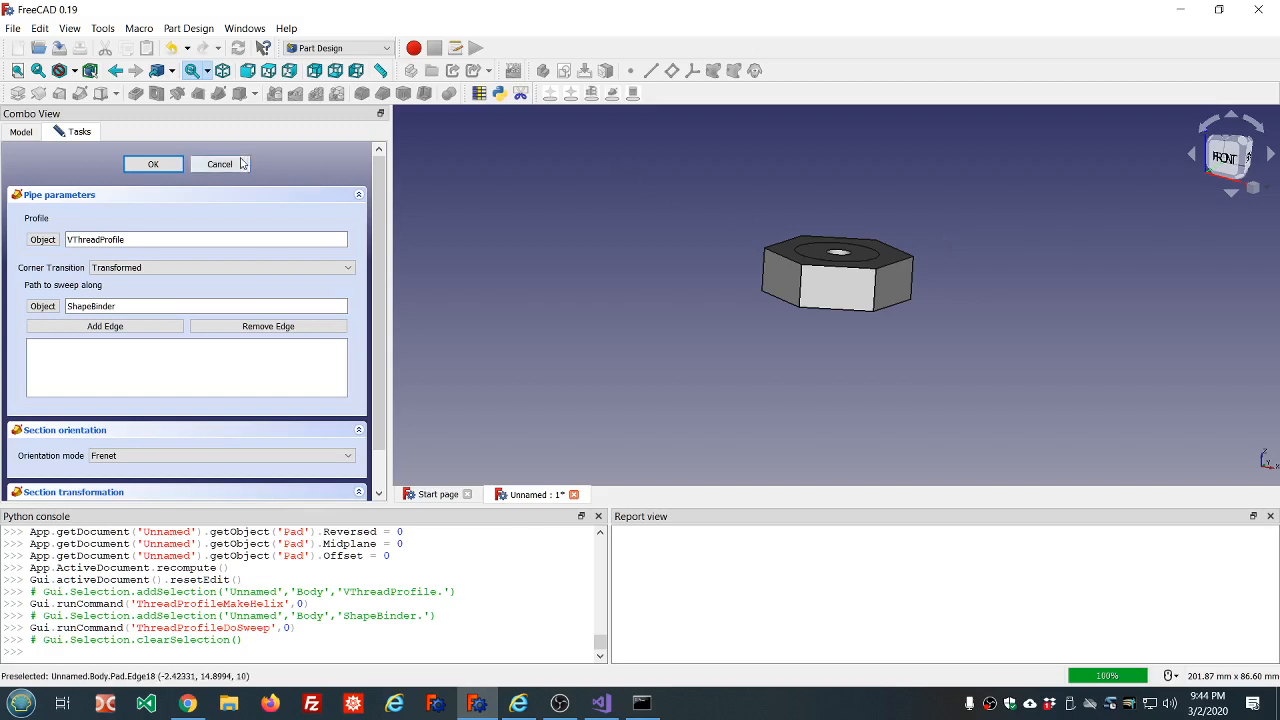
{"action": "left_click", "coordinate": [153, 165]}
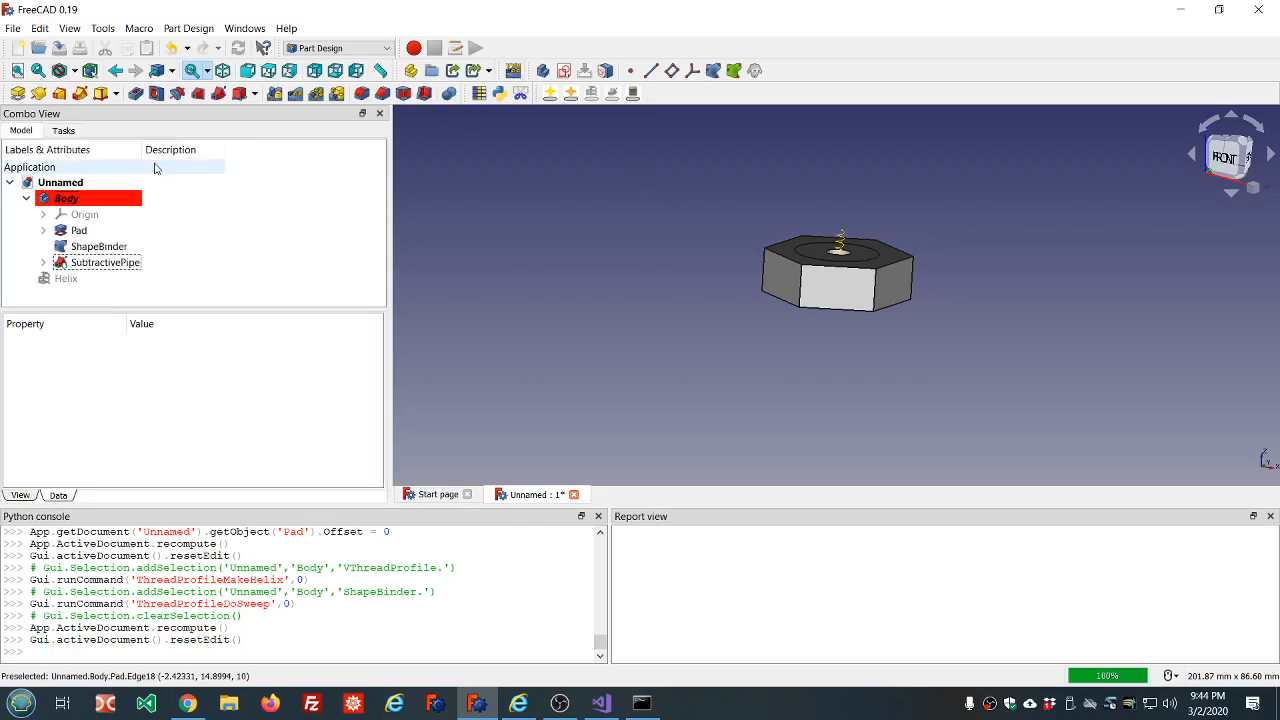
{"action": "left_click", "coordinate": [87, 231]}
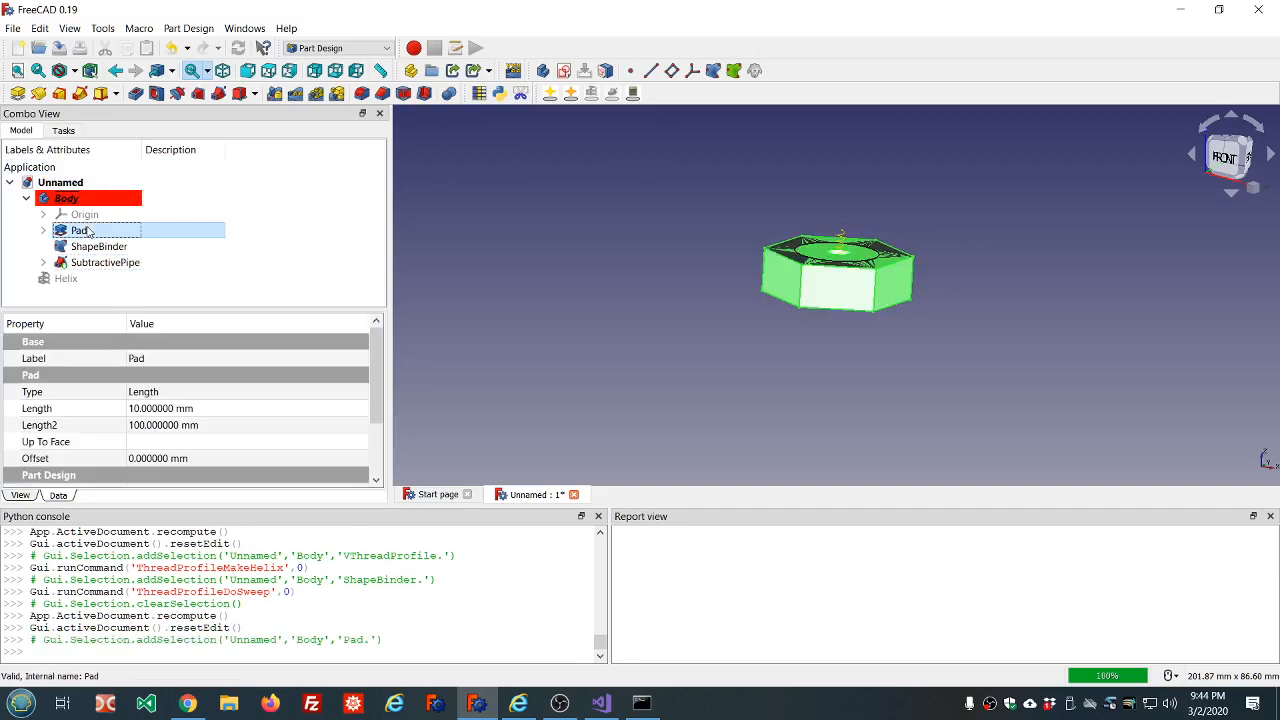
{"action": "double_click", "coordinate": [87, 231]}
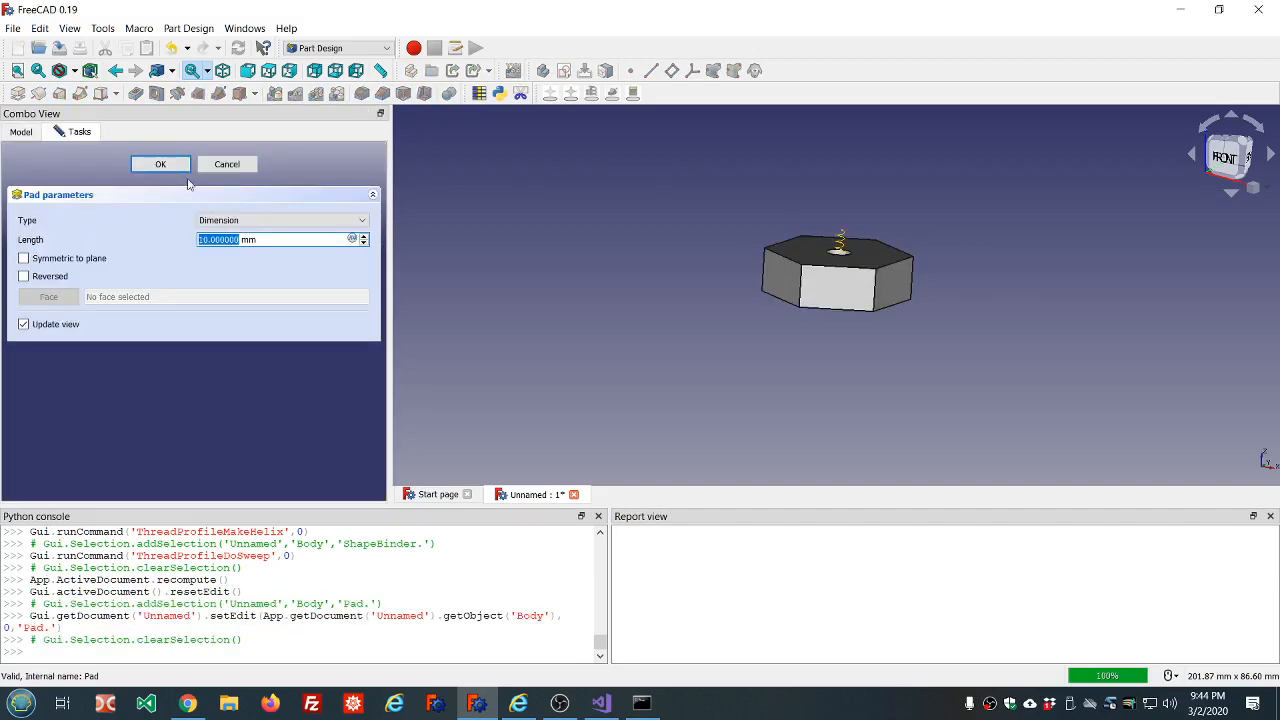
{"action": "left_click", "coordinate": [222, 164]}
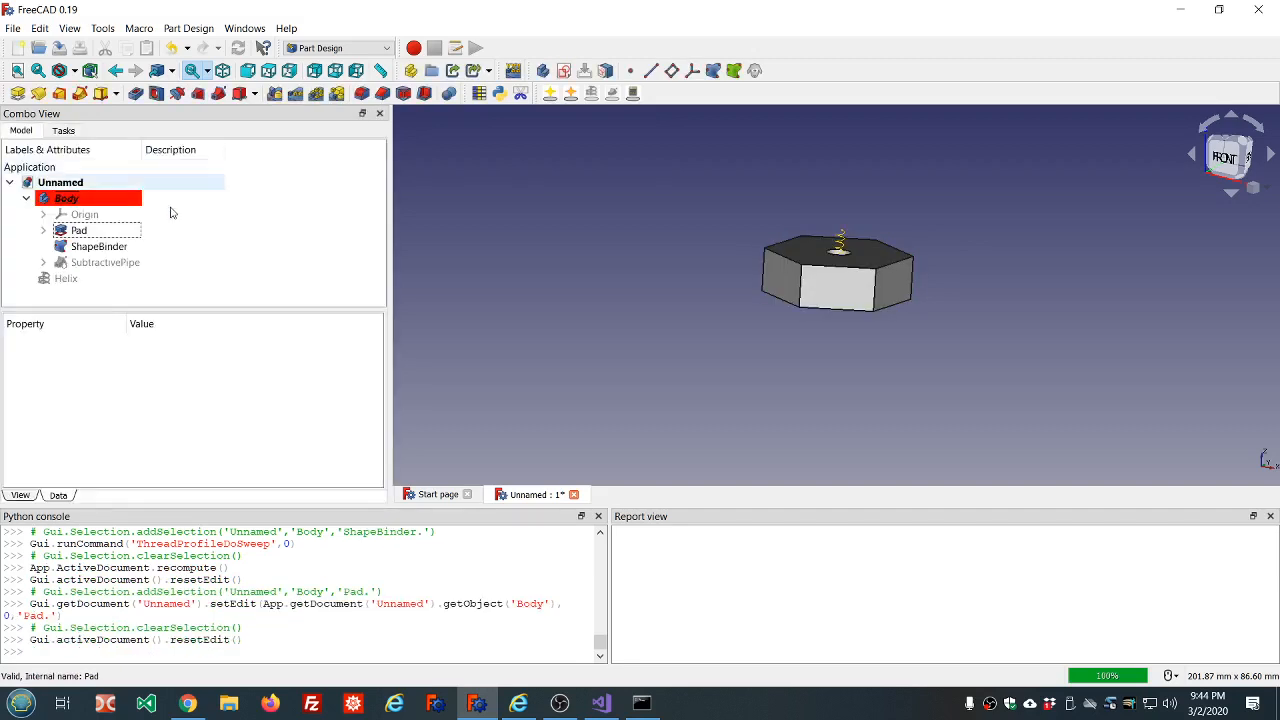
Hide the pad and the shape binder, and show the subtractive pipe to inspect the nut's internal thread.
{"action": "left_click", "coordinate": [74, 231]}
{"action": "key", "text": "space"}
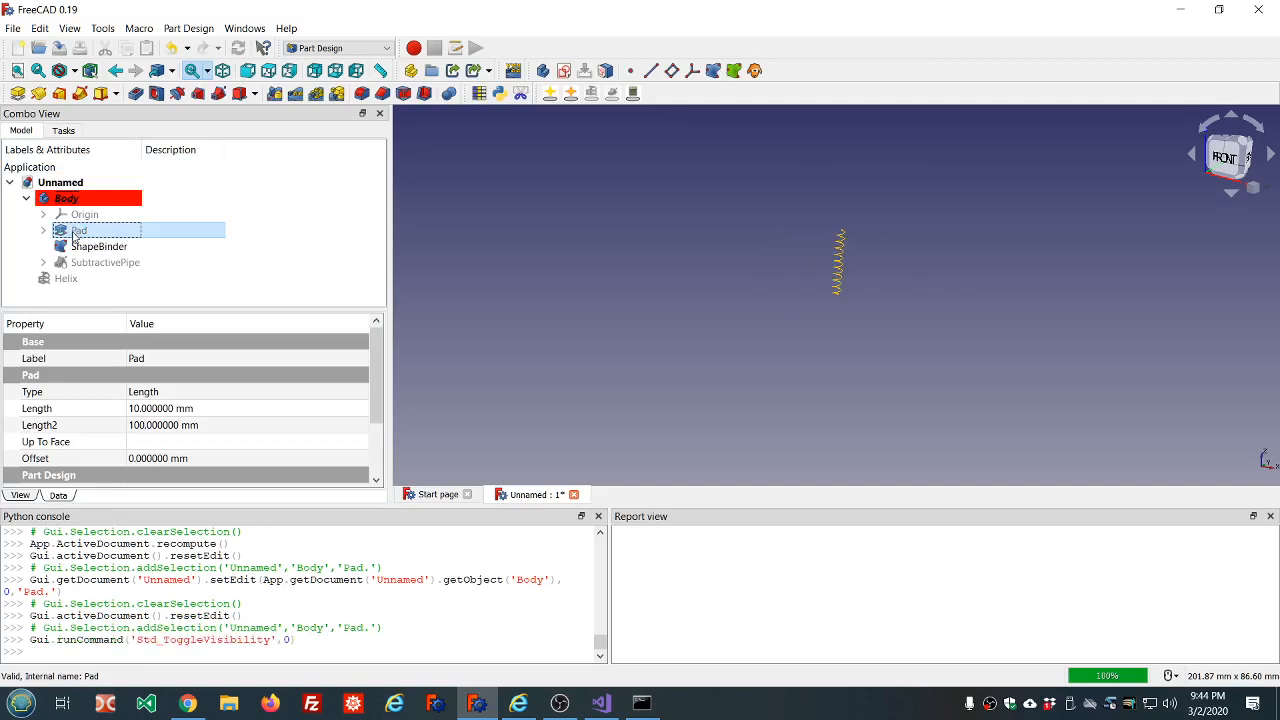
{"action": "left_click", "coordinate": [83, 263]}
{"action": "key", "text": "space"}
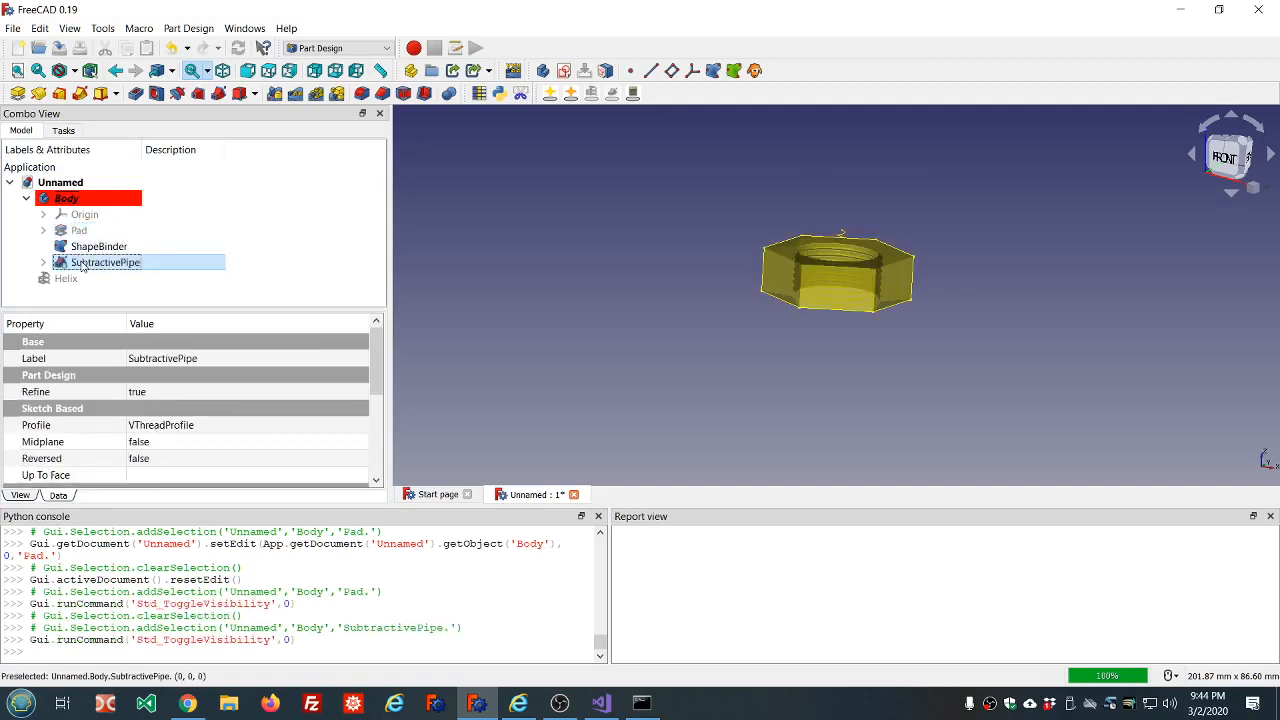
{"action": "left_click", "coordinate": [182, 247]}
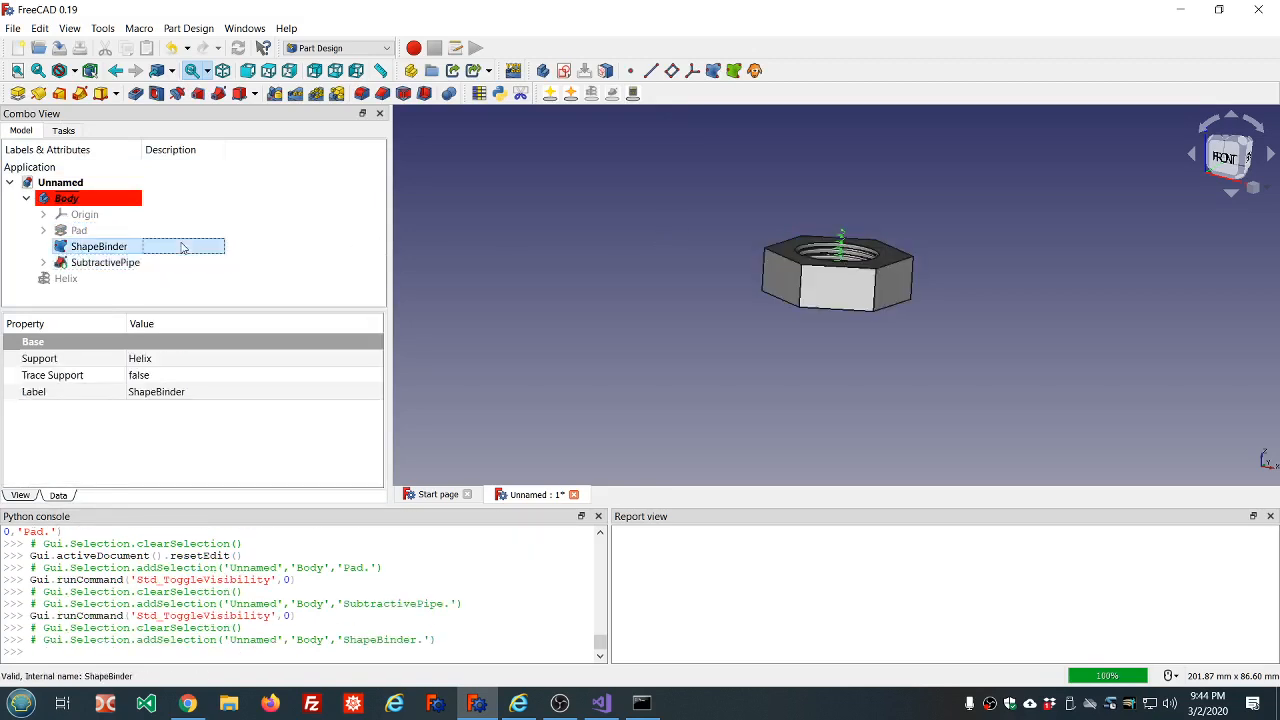
{"action": "key", "text": "space"}
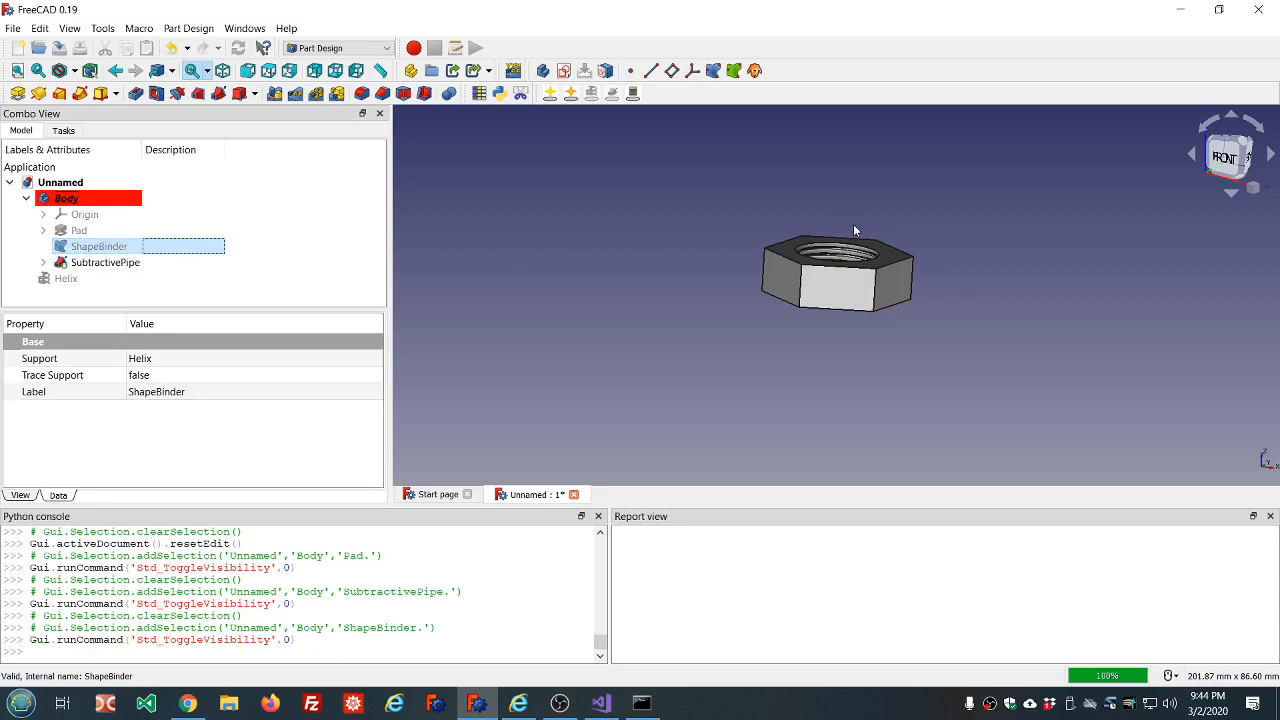
{"action": "middle_click_drag", "start_coordinate": [853, 232], "coordinate": [836, 247]}
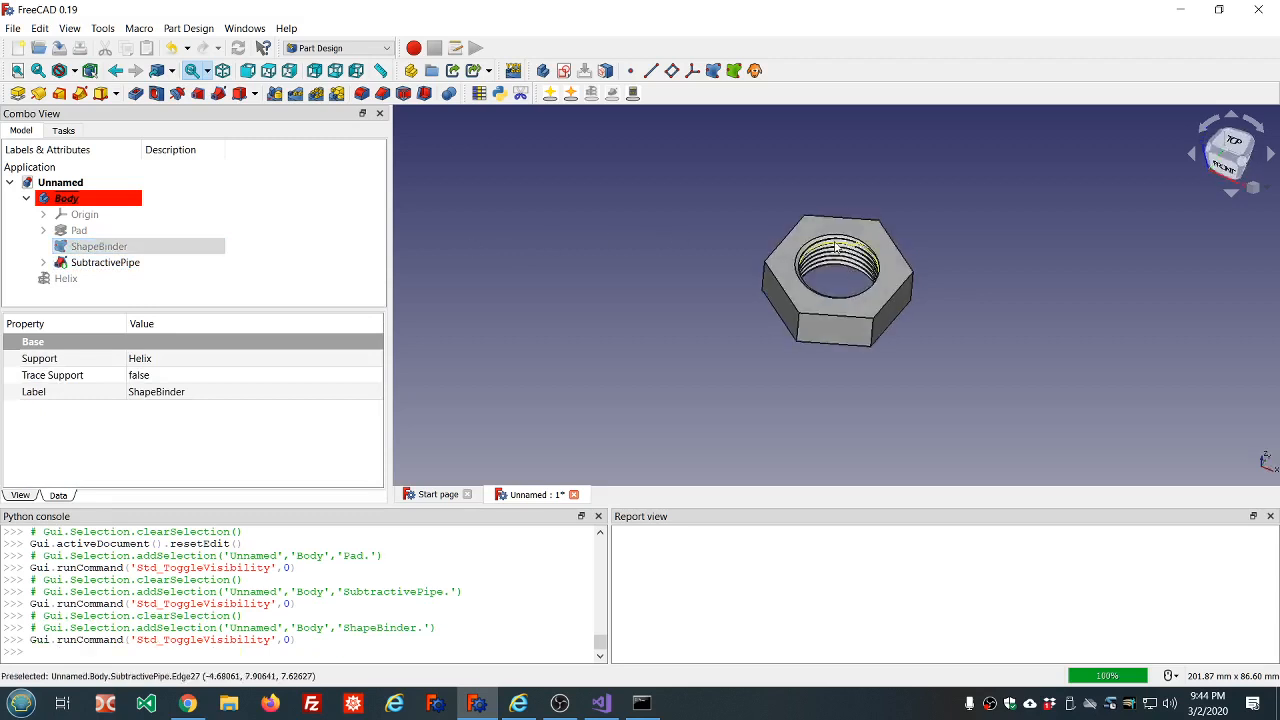
{"action": "scroll", "coordinate": [836, 247], "scroll_direction": "up", "scroll_amount": 8}
{"action": "scroll", "coordinate": [965, 266], "scroll_direction": "down", "scroll_amount": 5}
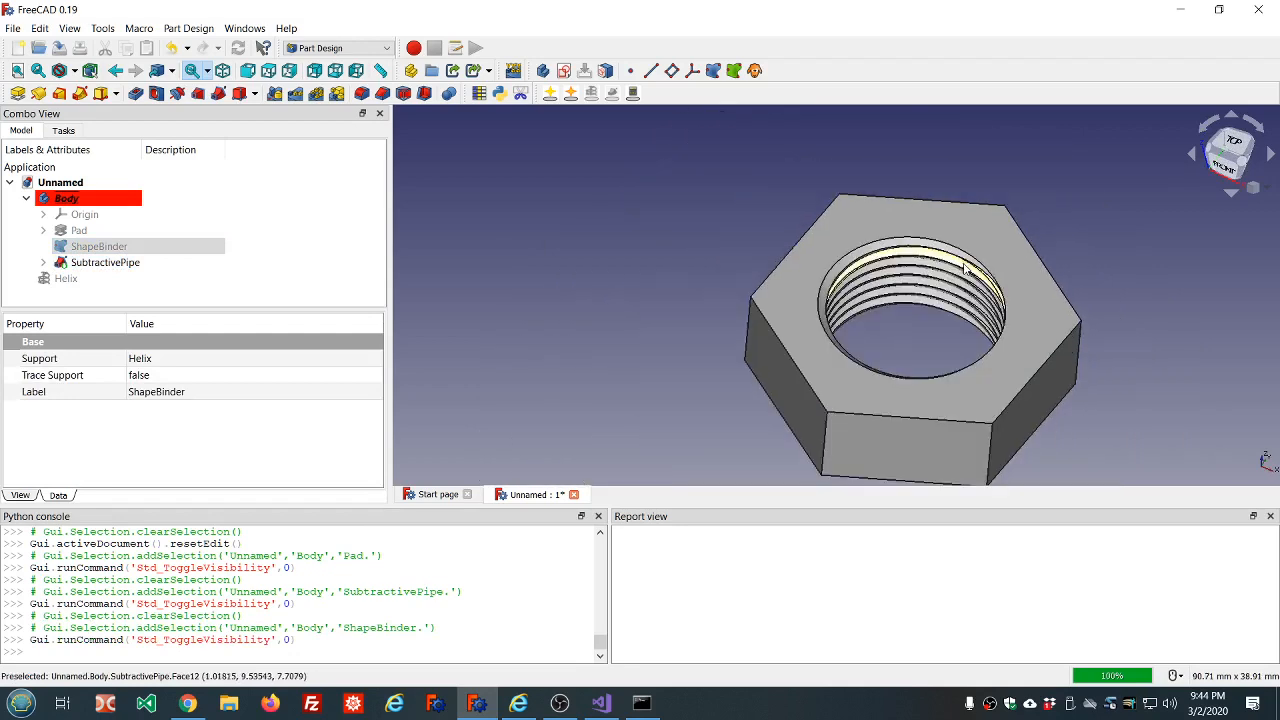
Inspect the nut's internal thread from several angles and distances.
{"action": "middle_click_drag", "start_coordinate": [965, 266], "coordinate": [919, 232]}
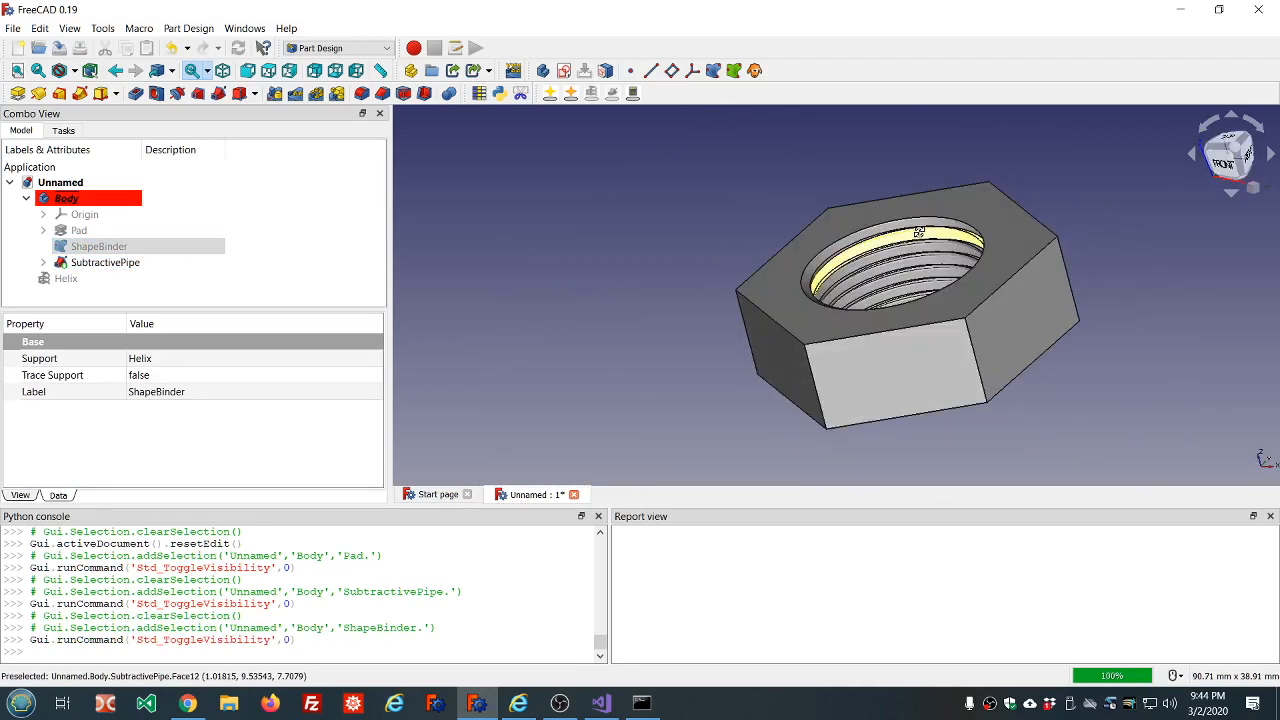
{"action": "scroll", "coordinate": [919, 232], "scroll_direction": "up", "scroll_amount": 2}
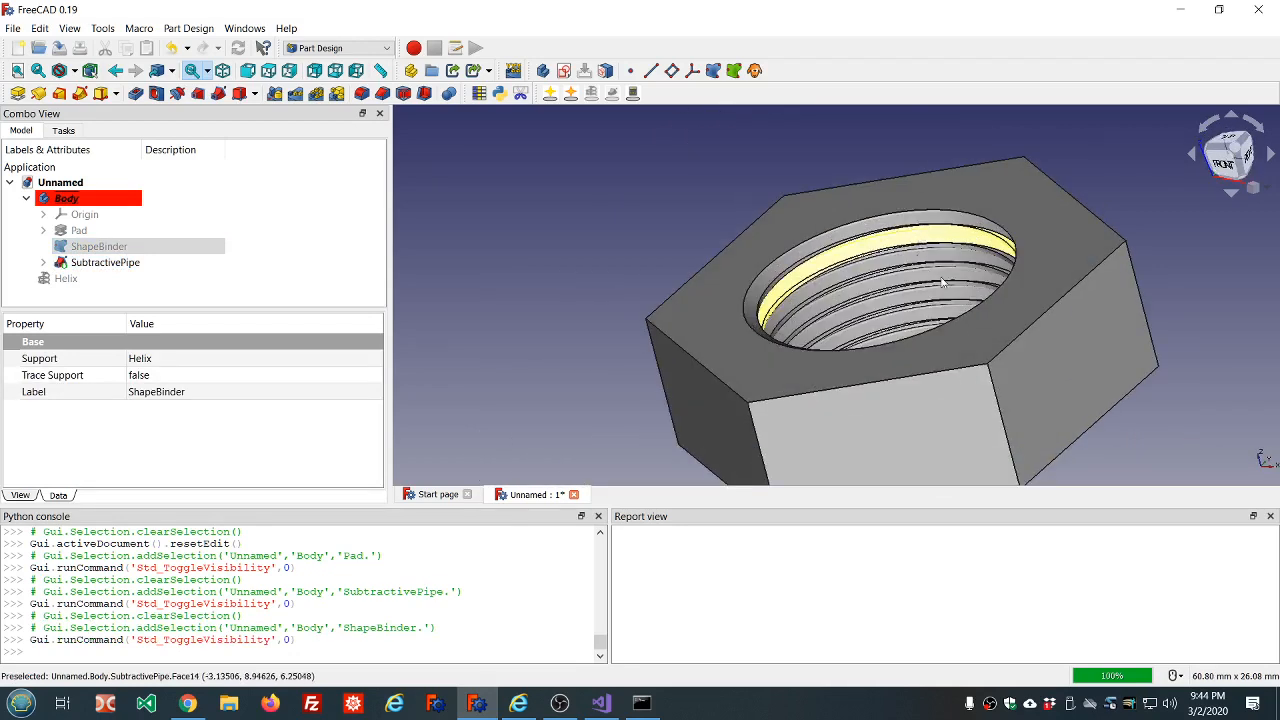
{"action": "middle_click_drag", "start_coordinate": [606, 189], "coordinate": [687, 186]}
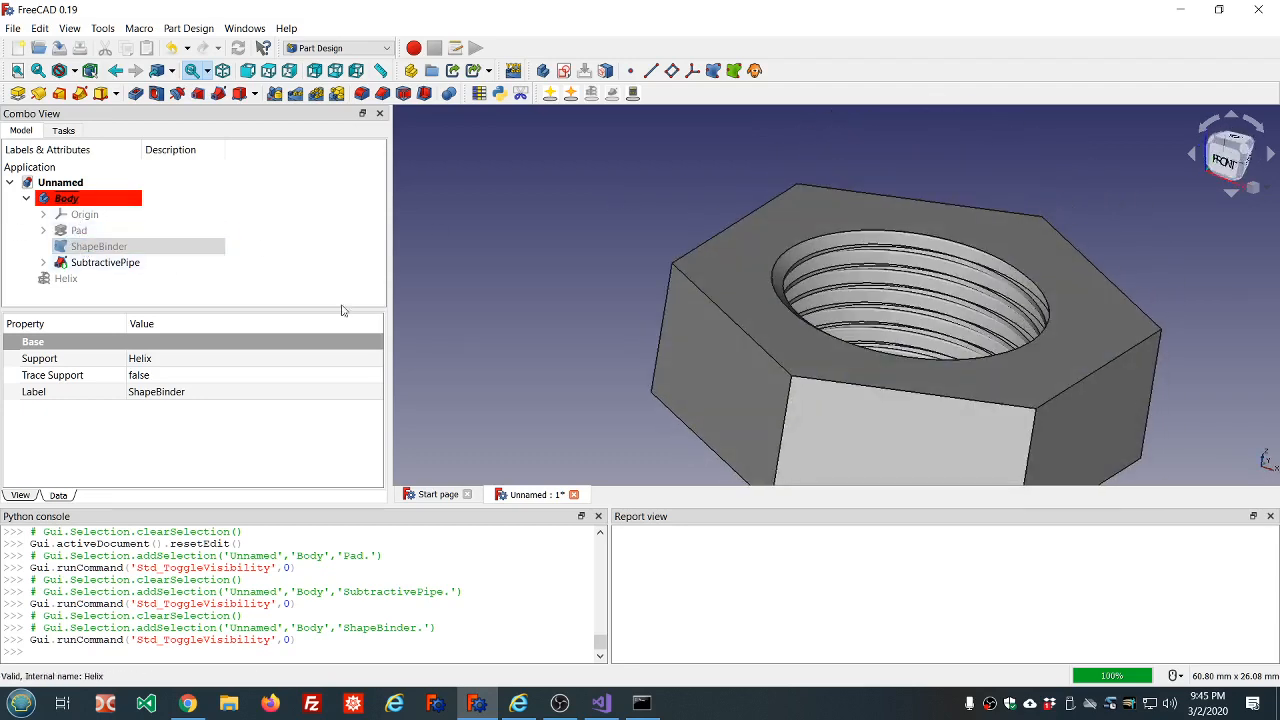
{"action": "scroll", "coordinate": [686, 314], "scroll_direction": "down", "scroll_amount": 4}
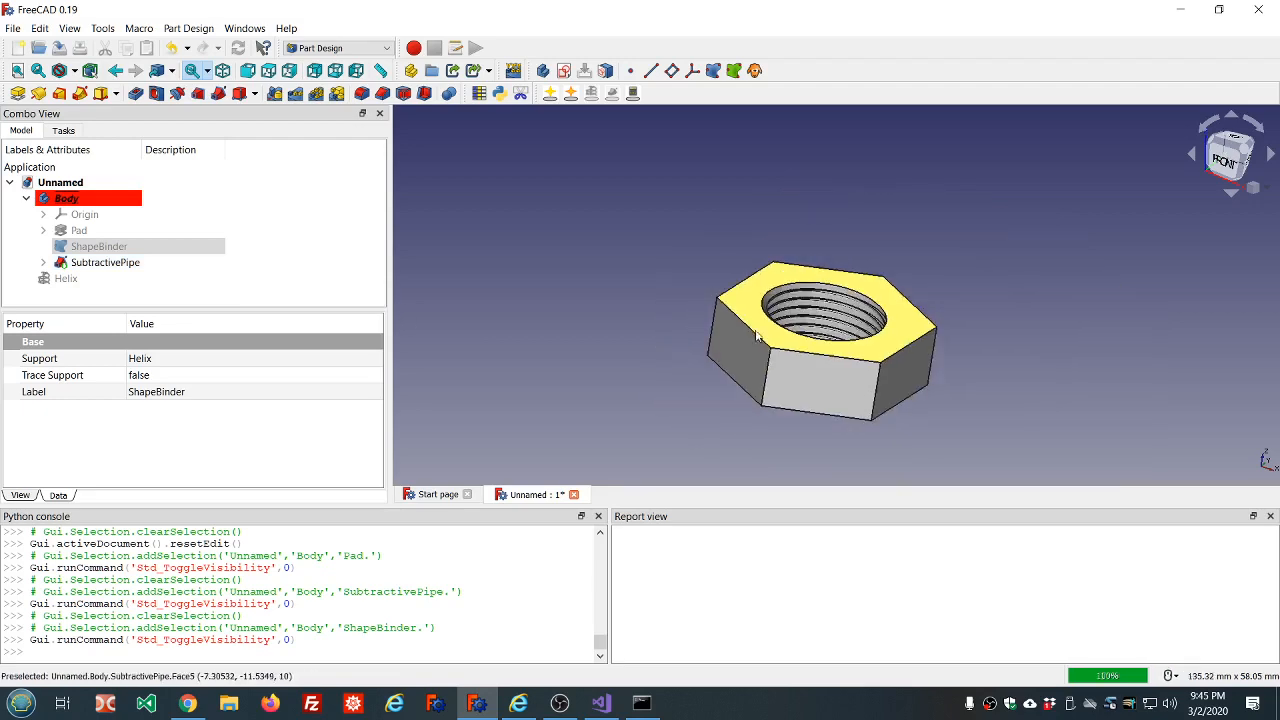
{"action": "mouse_move", "coordinate": [1016, 337]}
{"action": "middle_mouse_down"}
{"action": "mouse_move", "coordinate": [1022, 298]}
{"action": "mouse_move", "coordinate": [988, 224]}
{"action": "mouse_move", "coordinate": [1033, 349]}
{"action": "middle_mouse_up"}
{"action": "scroll", "coordinate": [998, 254], "scroll_direction": "up", "scroll_amount": 4}
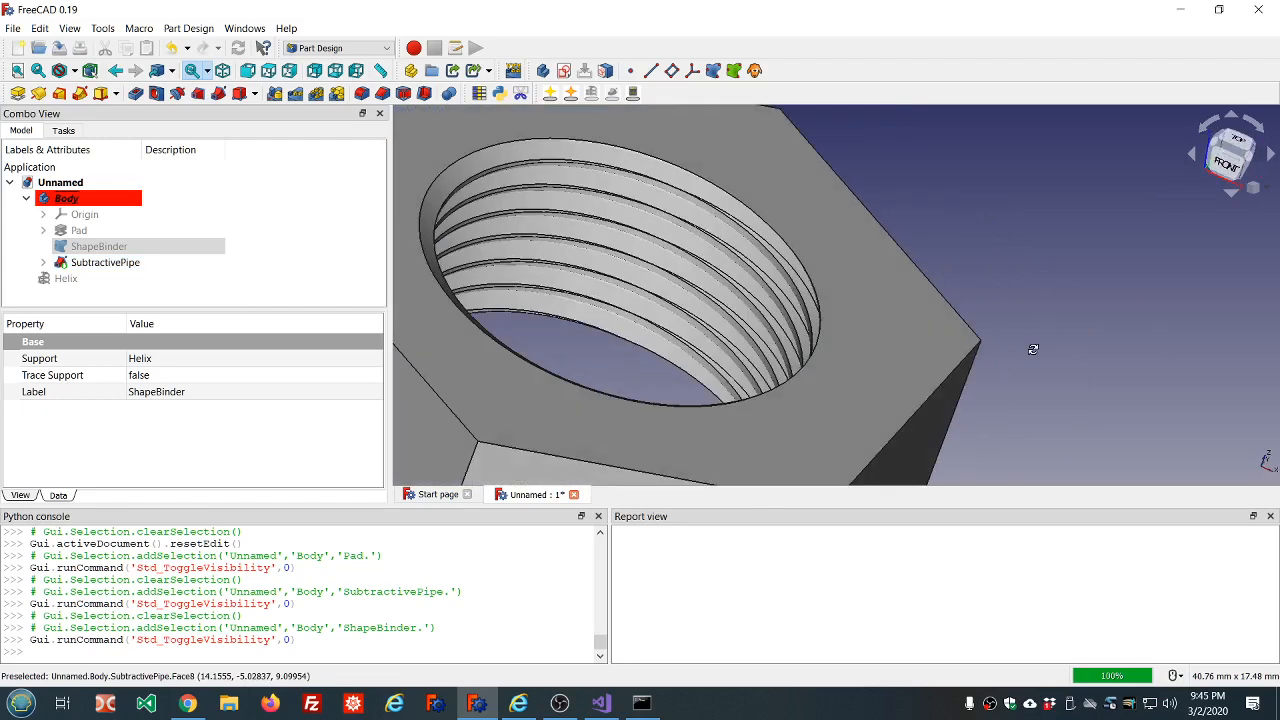
{"action": "scroll", "coordinate": [1012, 342], "scroll_direction": "down", "scroll_amount": 4}
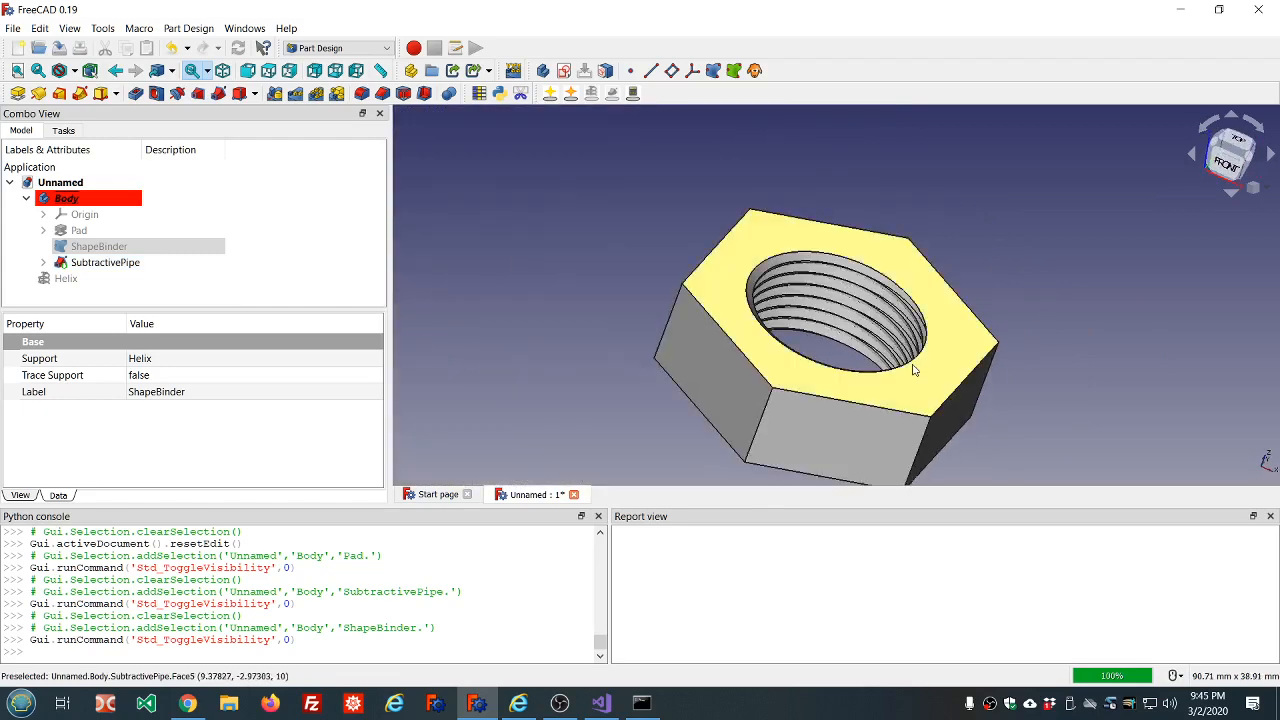
{"action": "middle_click_drag", "start_coordinate": [870, 390], "coordinate": [840, 387]}
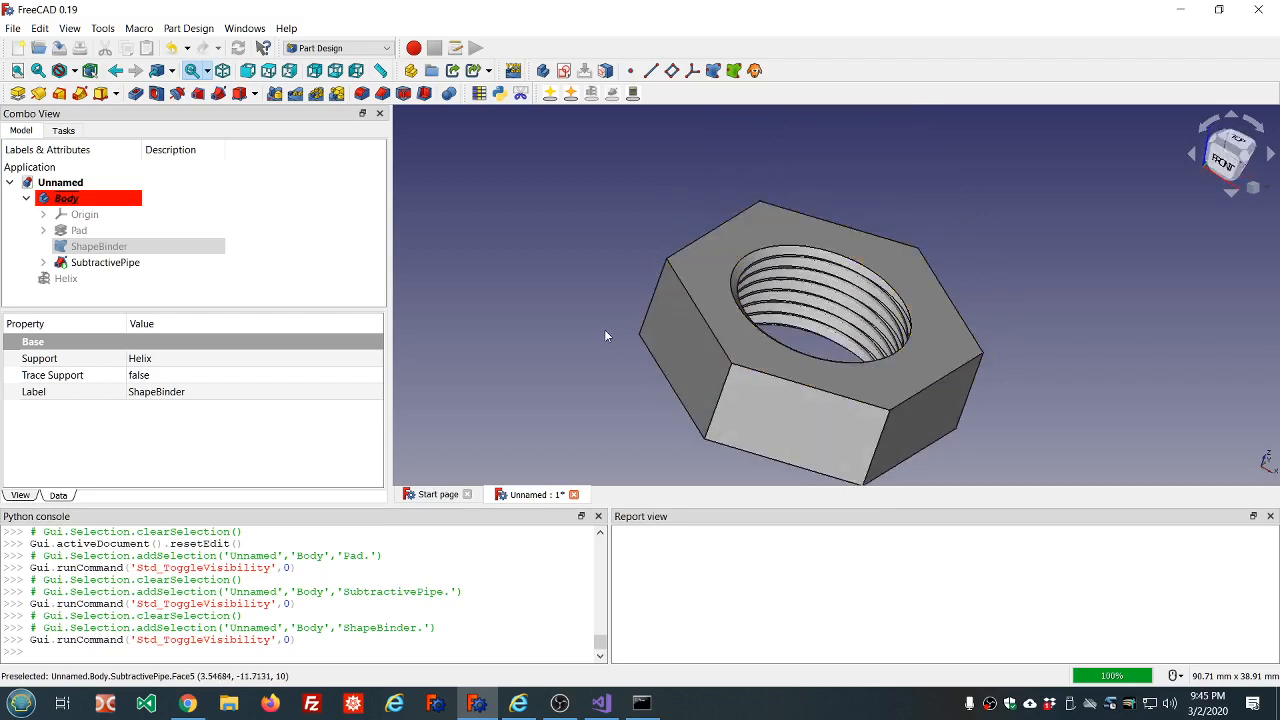
{"action": "scroll", "coordinate": [814, 284], "scroll_direction": "down", "scroll_amount": 4}
{"action": "middle_click_drag", "start_coordinate": [838, 320], "coordinate": [820, 366]}
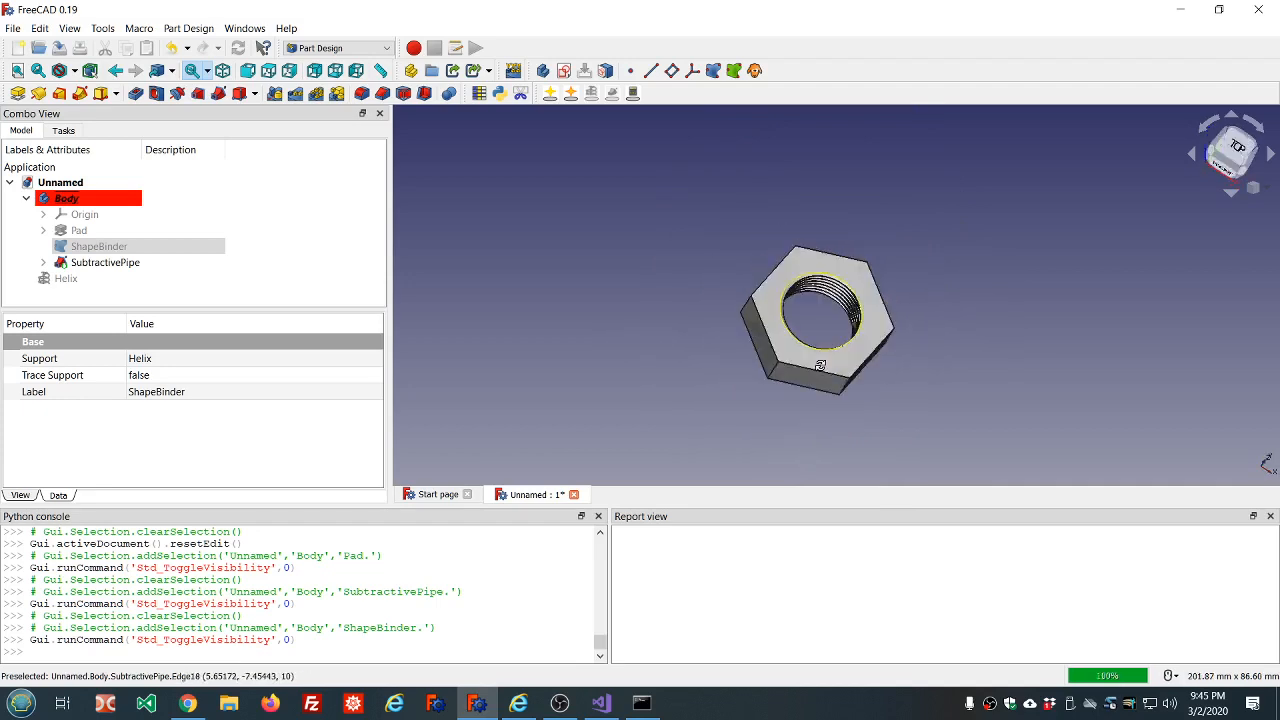
{"action": "scroll", "coordinate": [808, 332], "scroll_direction": "up", "scroll_amount": 4}
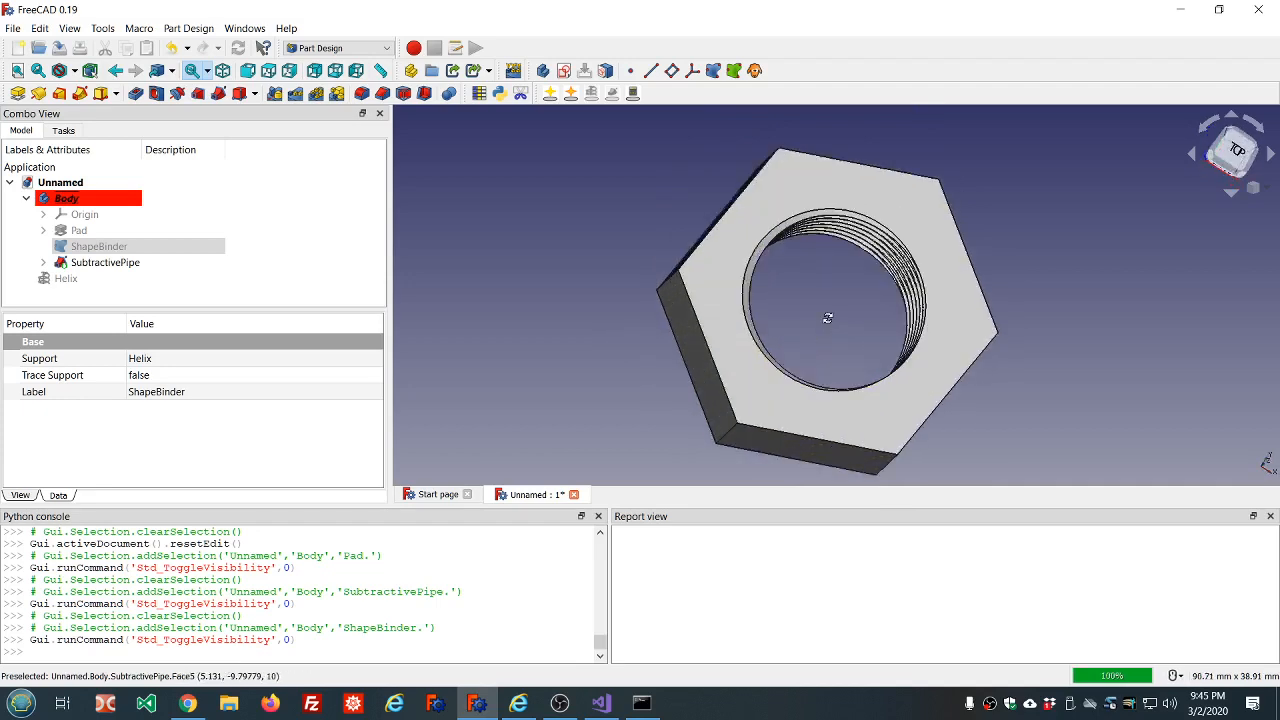
{"action": "middle_click_drag", "start_coordinate": [827, 318], "coordinate": [788, 290]}
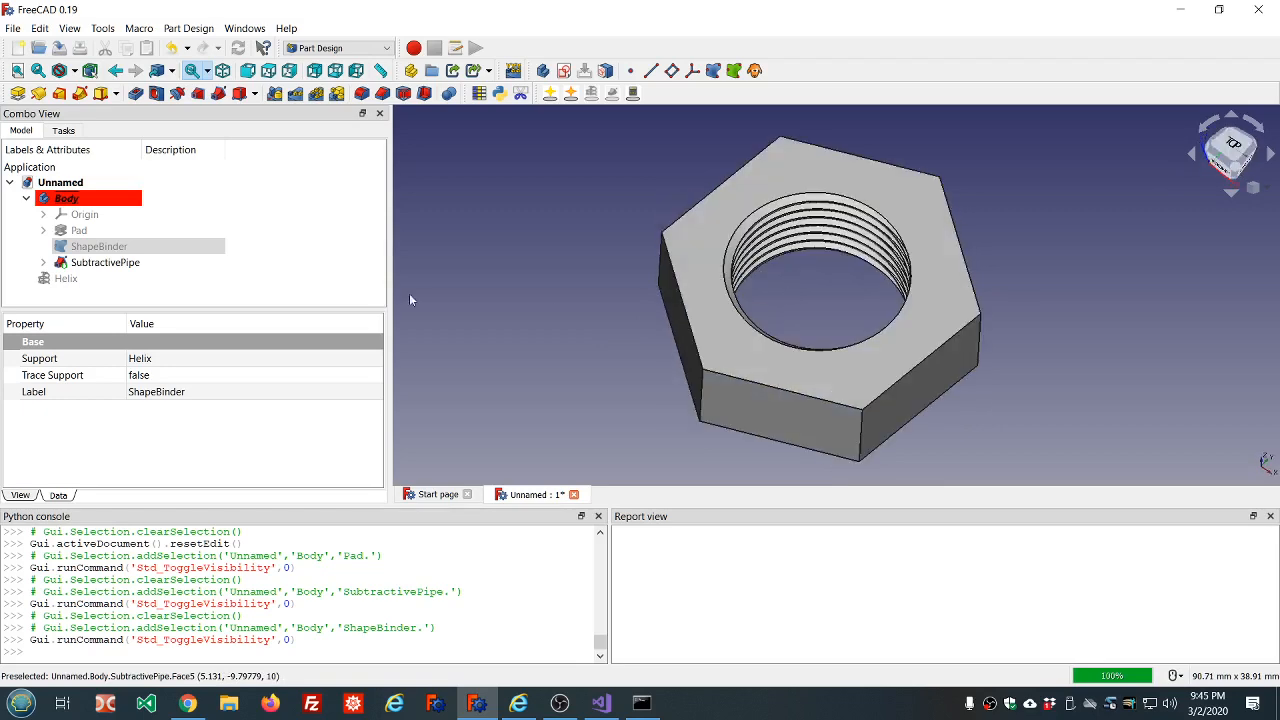
Collapse the finished nut's body in the model tree and hide it.
{"action": "left_click", "coordinate": [27, 199]}
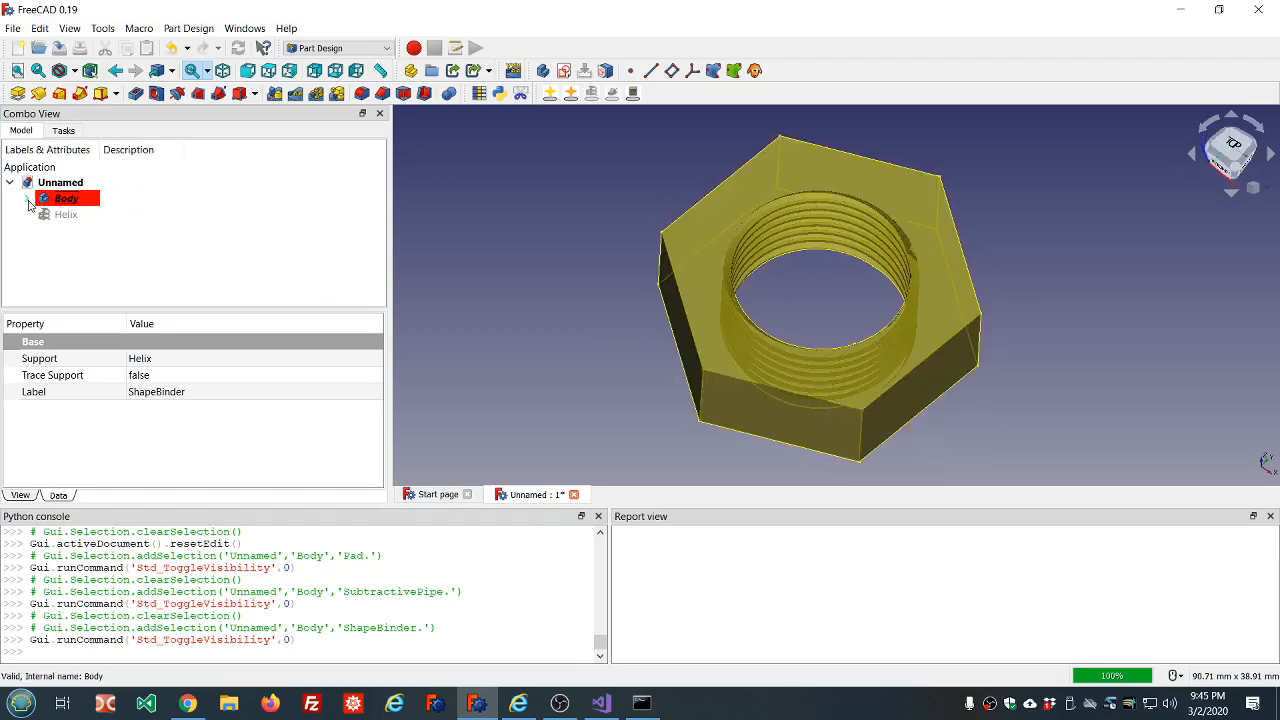
{"action": "key", "text": "space"}
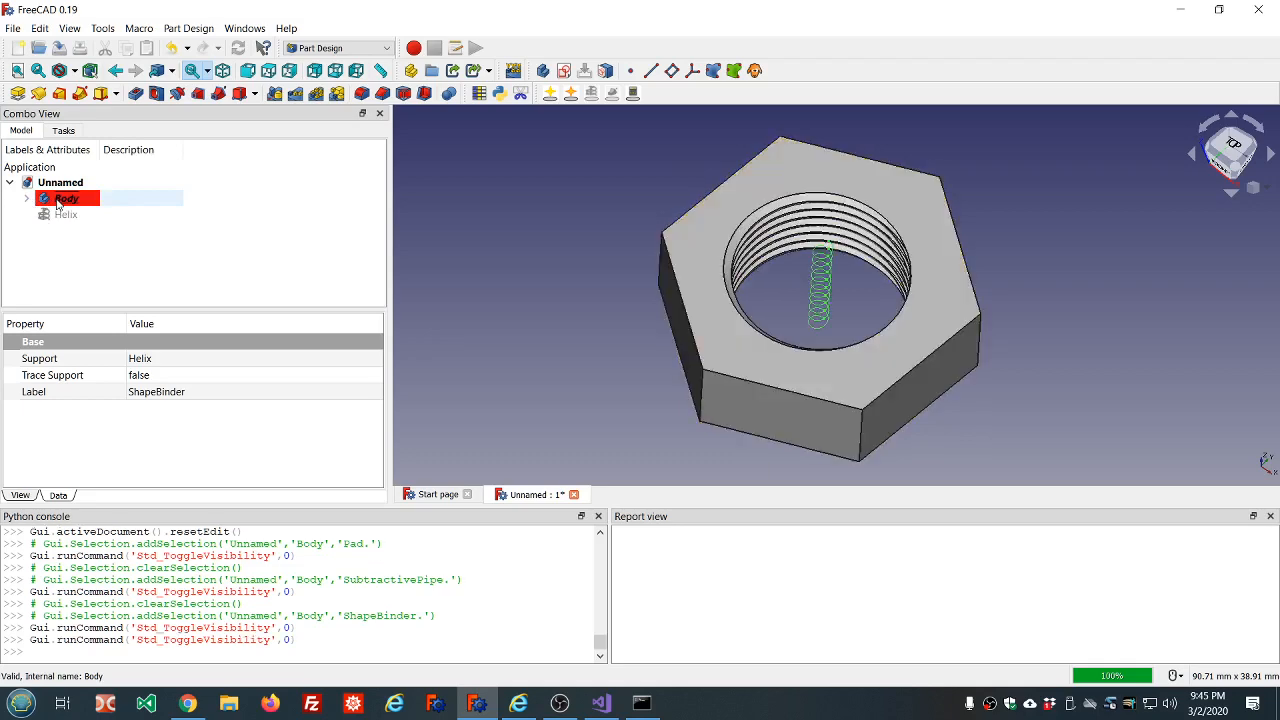
{"action": "left_click", "coordinate": [66, 200]}
{"action": "key", "text": "space"}
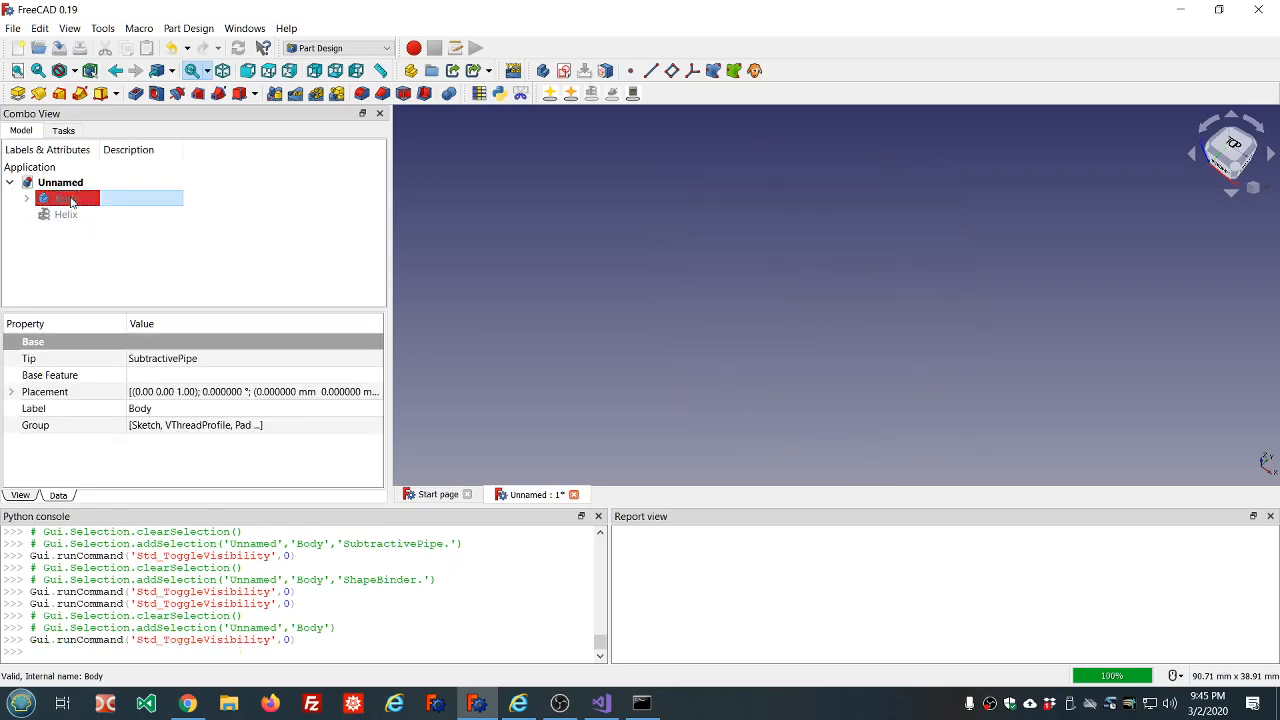
Create a new body and add a 45/7 degree buttress thread profile to it.
{"action": "left_click", "coordinate": [114, 266]}
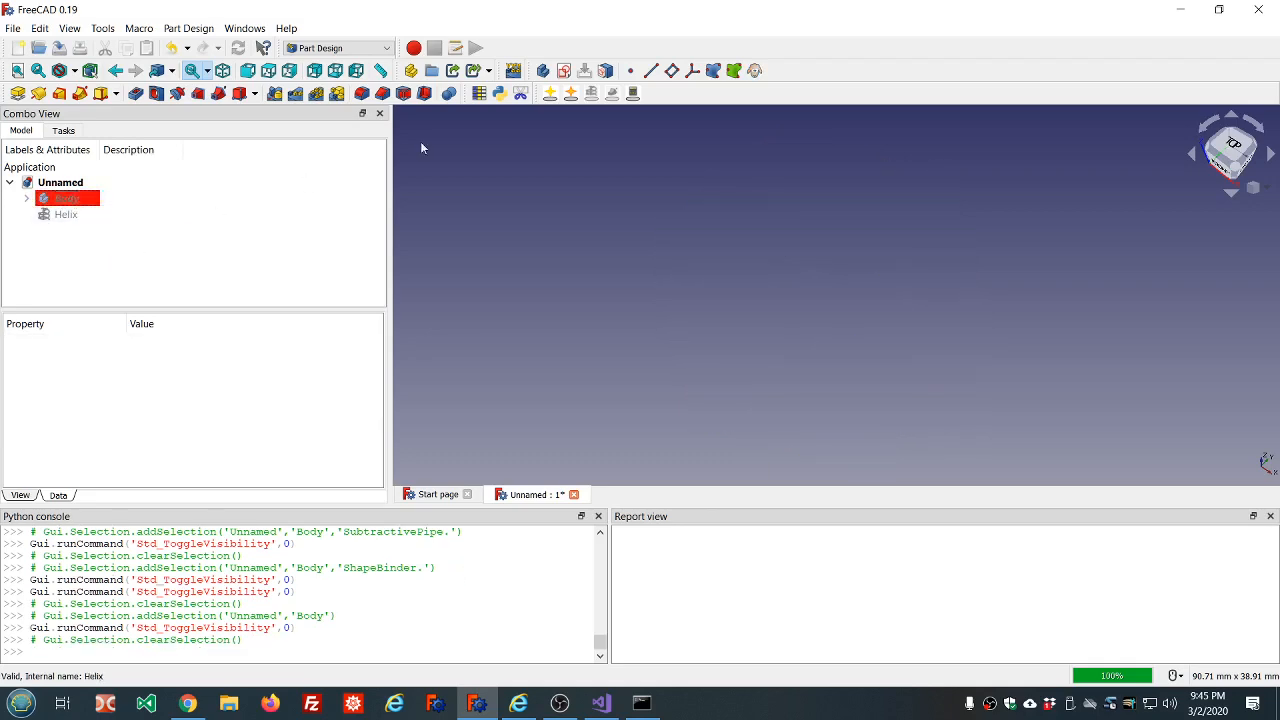
{"action": "left_click", "coordinate": [541, 72]}
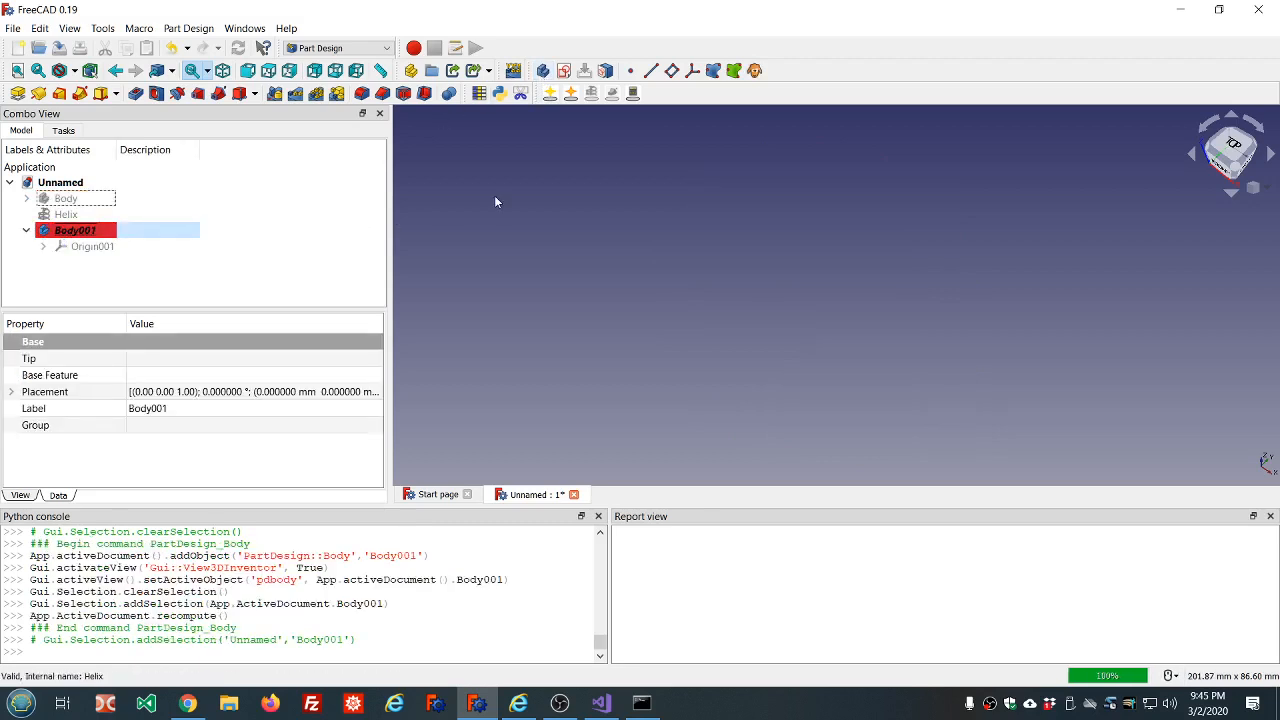
{"action": "left_click", "coordinate": [571, 95]}
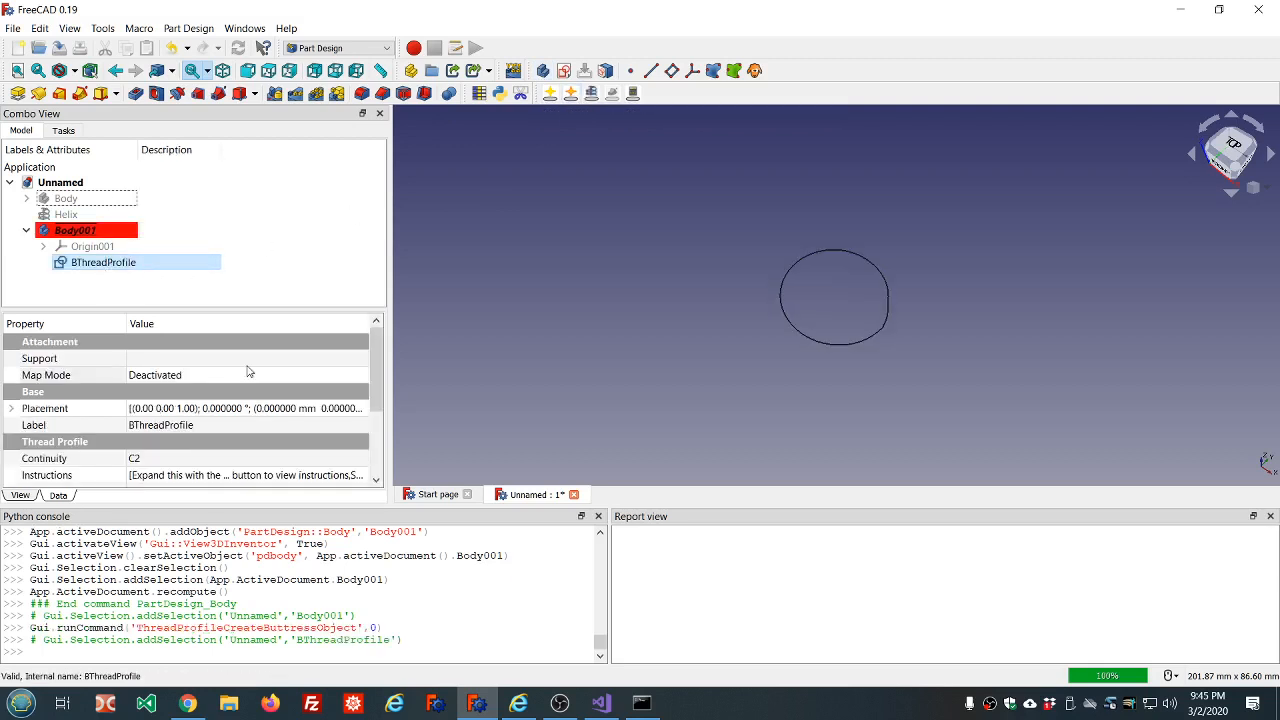
Examine the buttress thread profile's properties and the shape of its outline up close.
{"action": "left_click_drag", "start_coordinate": [375, 343], "coordinate": [378, 425]}
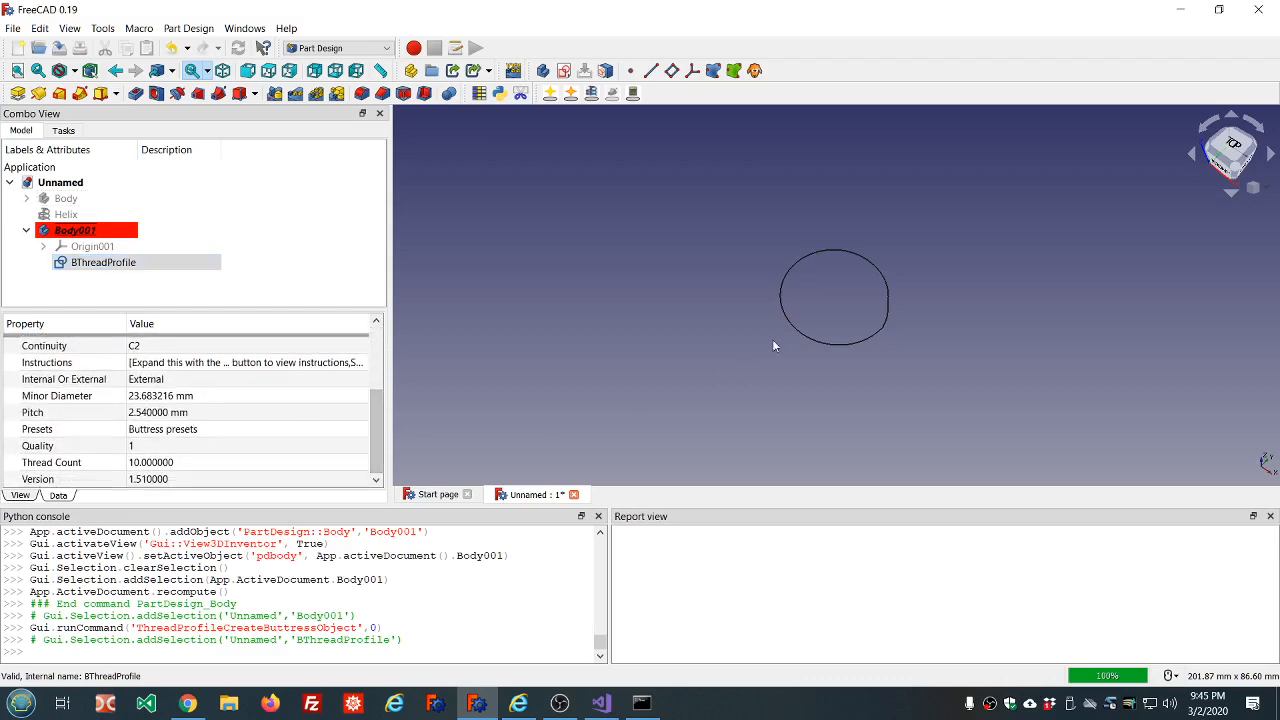
{"action": "left_click", "coordinate": [888, 302]}
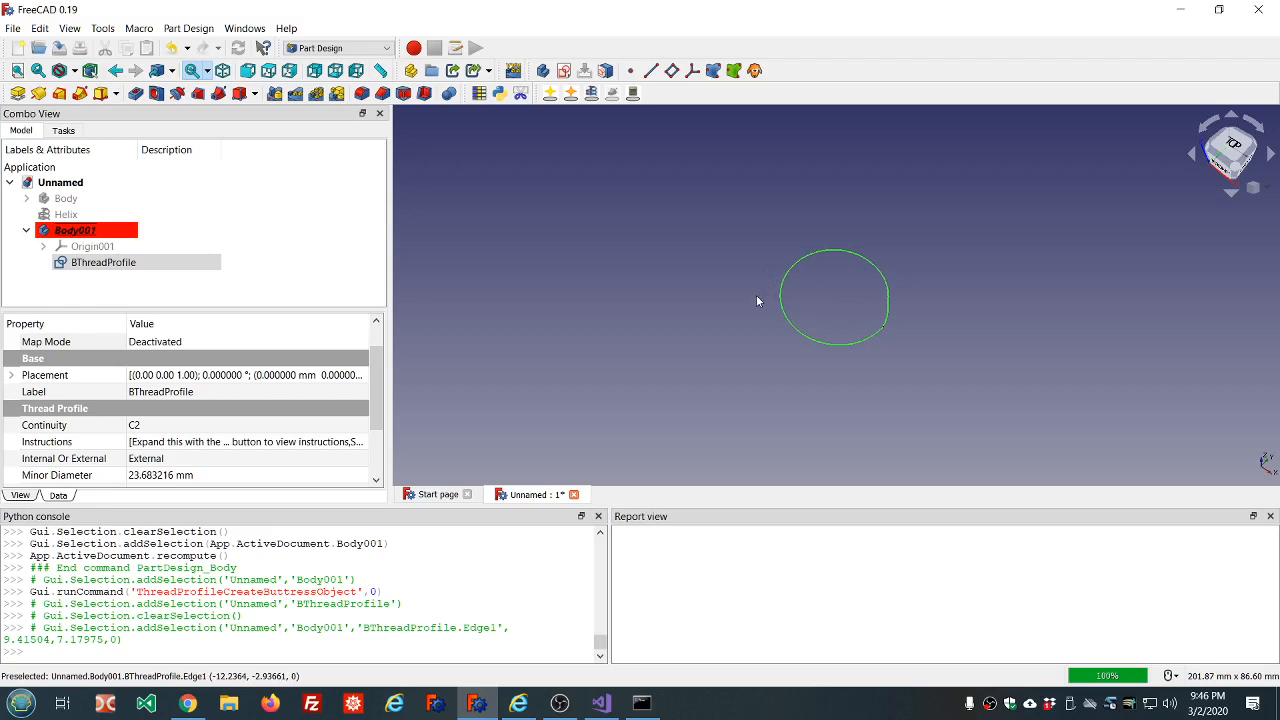
{"action": "scroll", "coordinate": [884, 332], "scroll_direction": "up", "scroll_amount": 6}
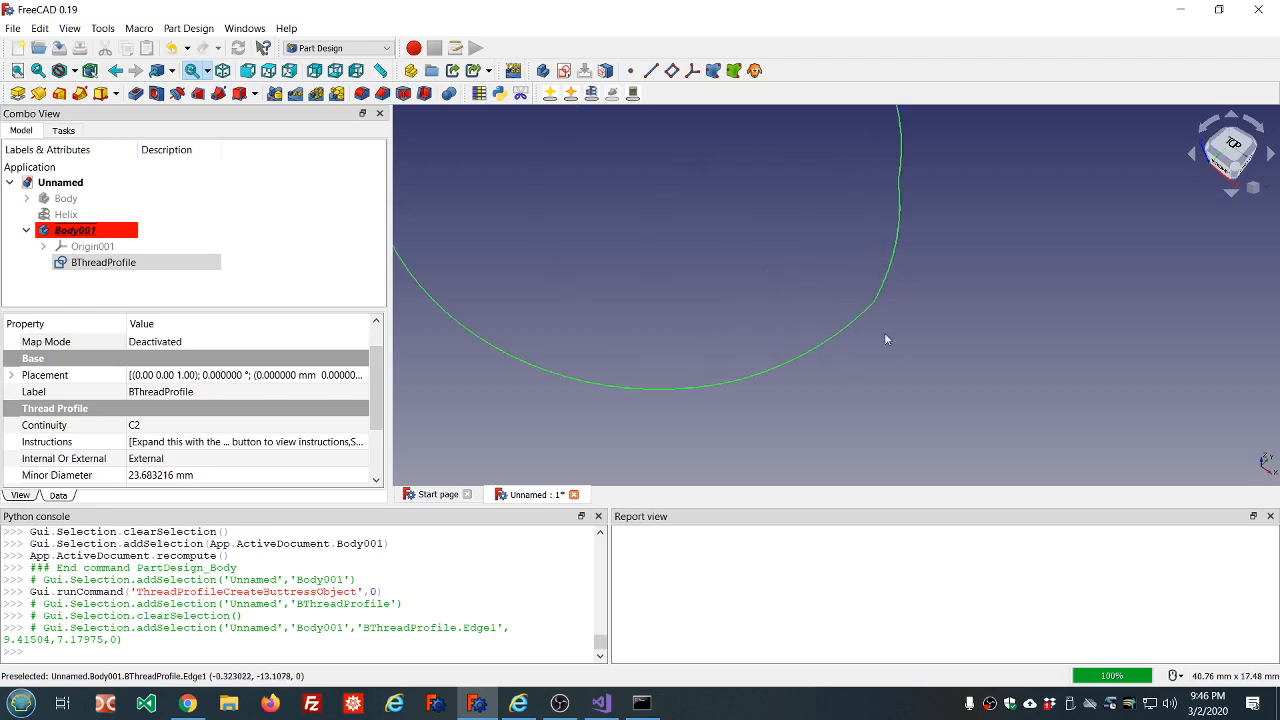
{"action": "scroll", "coordinate": [881, 305], "scroll_direction": "down", "scroll_amount": 3}
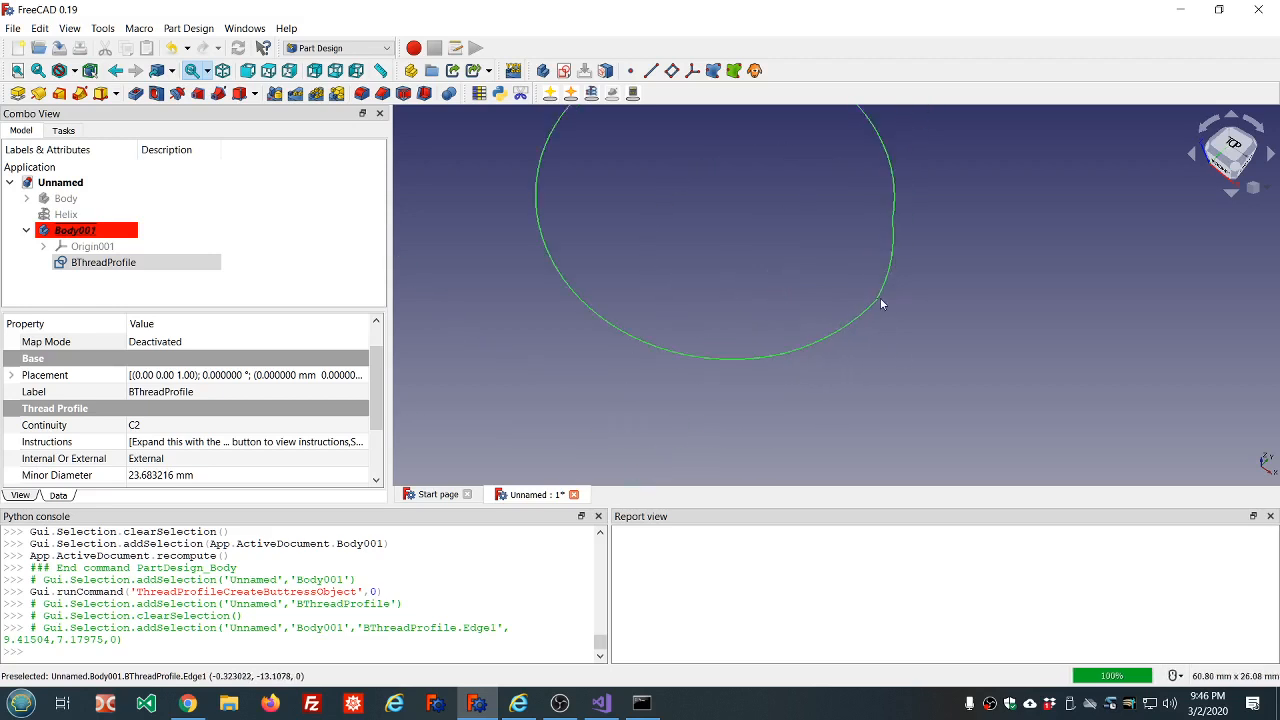
{"action": "scroll", "coordinate": [881, 305], "scroll_direction": "down", "scroll_amount": 4}
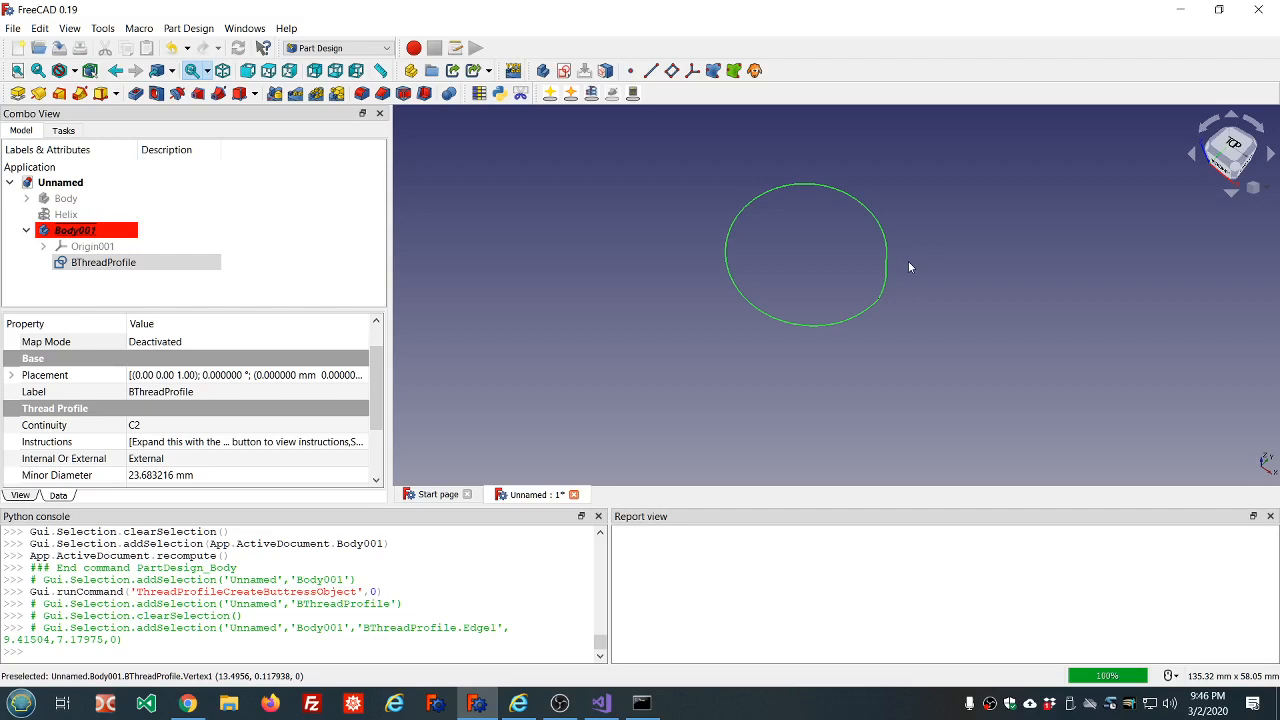
{"action": "scroll", "coordinate": [908, 266], "scroll_direction": "up", "scroll_amount": 4}
{"action": "scroll", "coordinate": [908, 266], "scroll_direction": "down", "scroll_amount": 2}
{"action": "scroll", "coordinate": [908, 266], "scroll_direction": "up", "scroll_amount": 2}
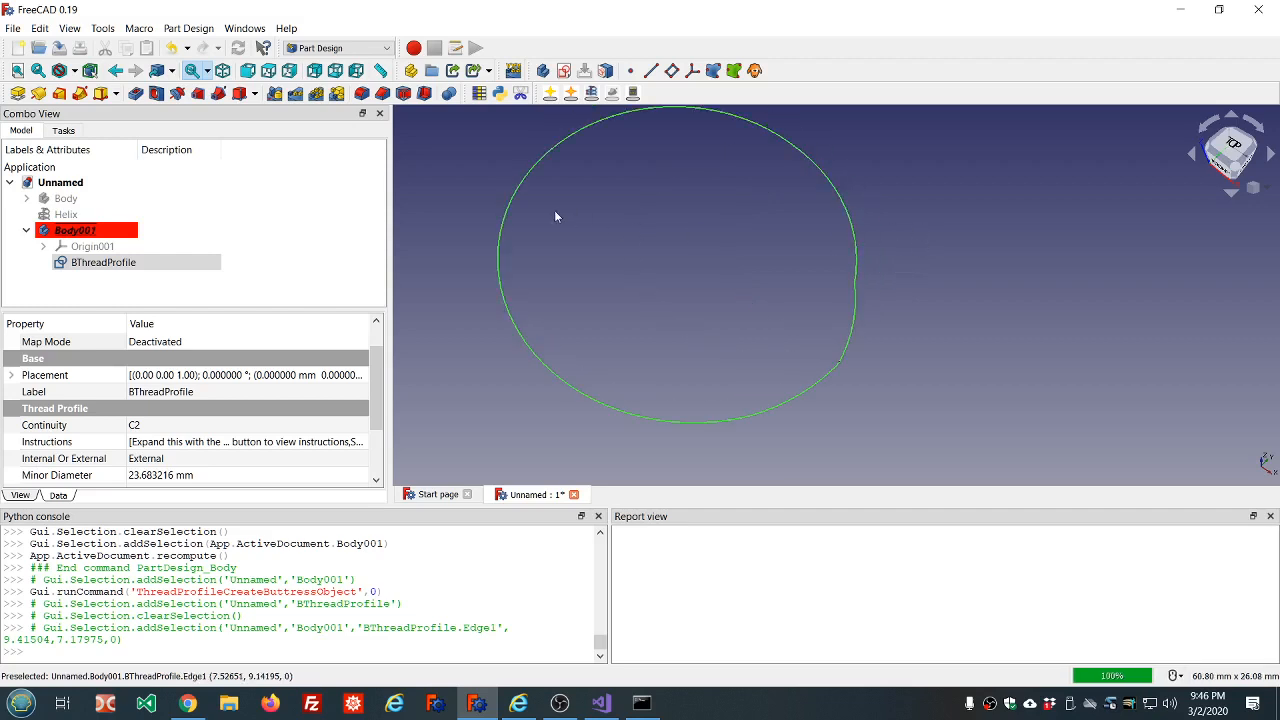
{"action": "scroll", "coordinate": [636, 203], "scroll_direction": "down", "scroll_amount": 2}
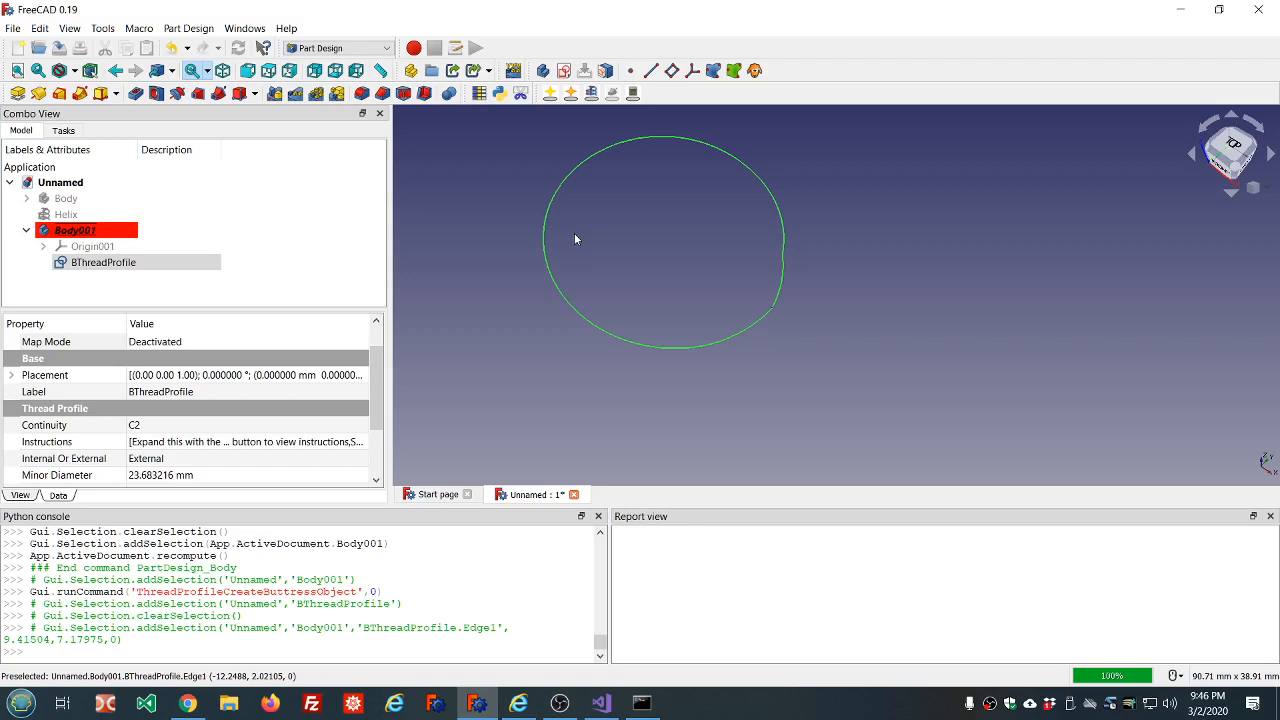
Apply the 2-8 preset to the buttress thread profile.
{"action": "left_click", "coordinate": [95, 264]}
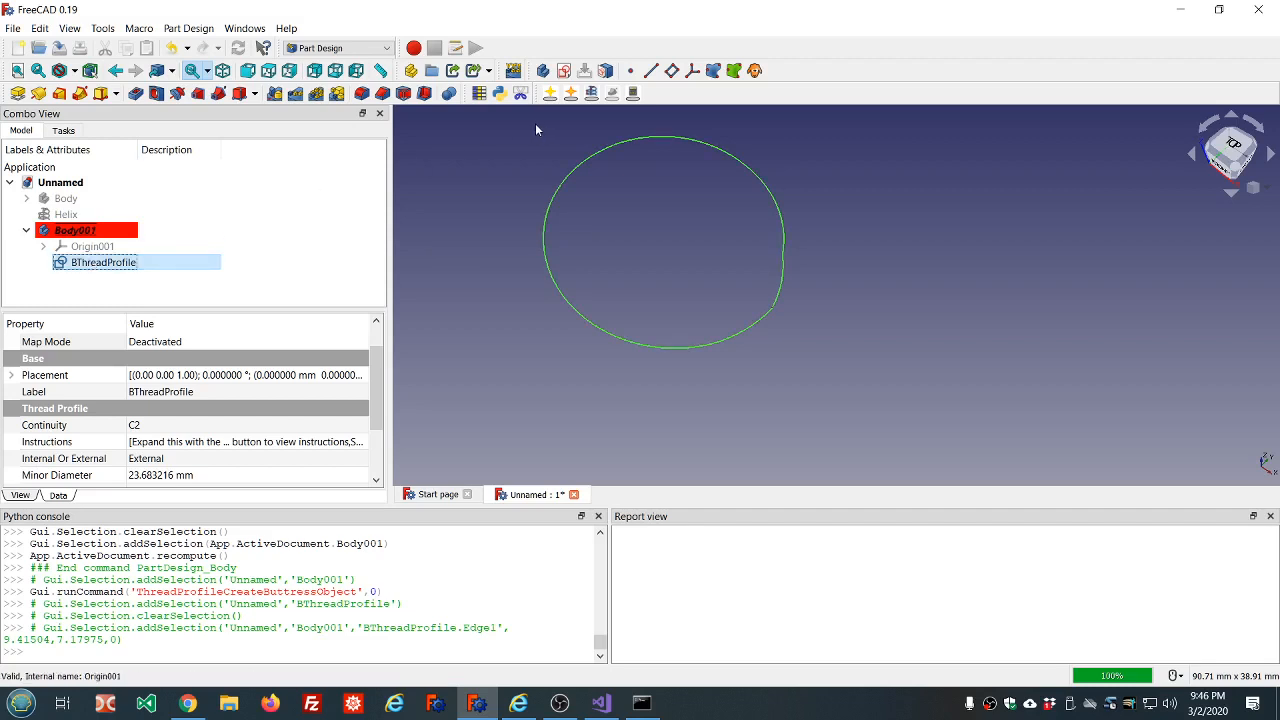
{"action": "left_click", "coordinate": [378, 368]}
{"action": "scroll", "coordinate": [378, 368], "scroll_direction": "down", "scroll_amount": 2}
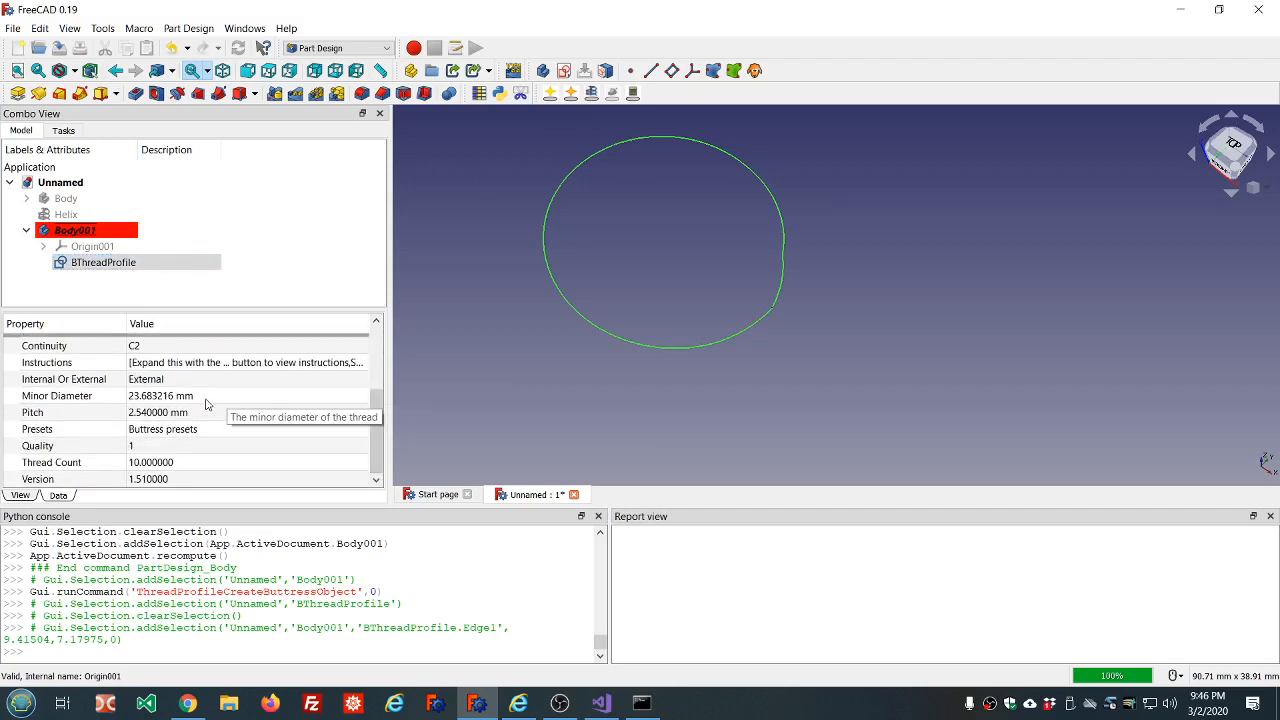
{"action": "left_click", "coordinate": [288, 435]}
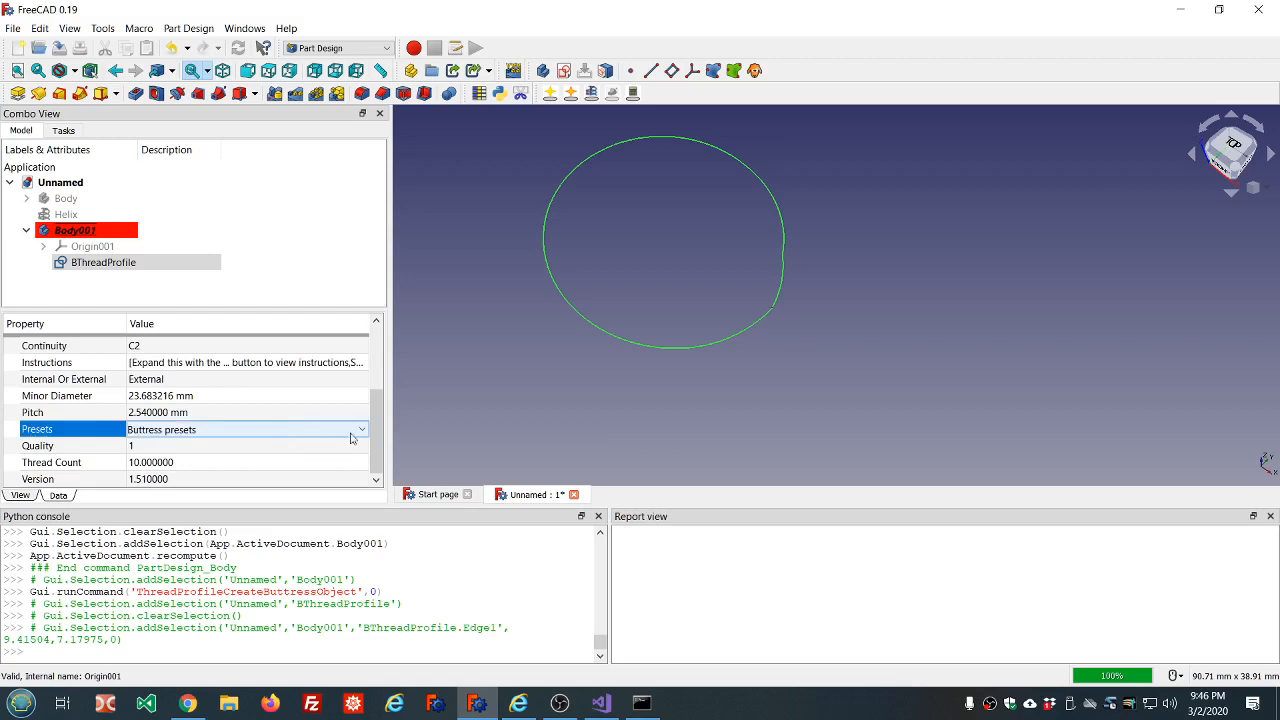
{"action": "left_click", "coordinate": [363, 433]}
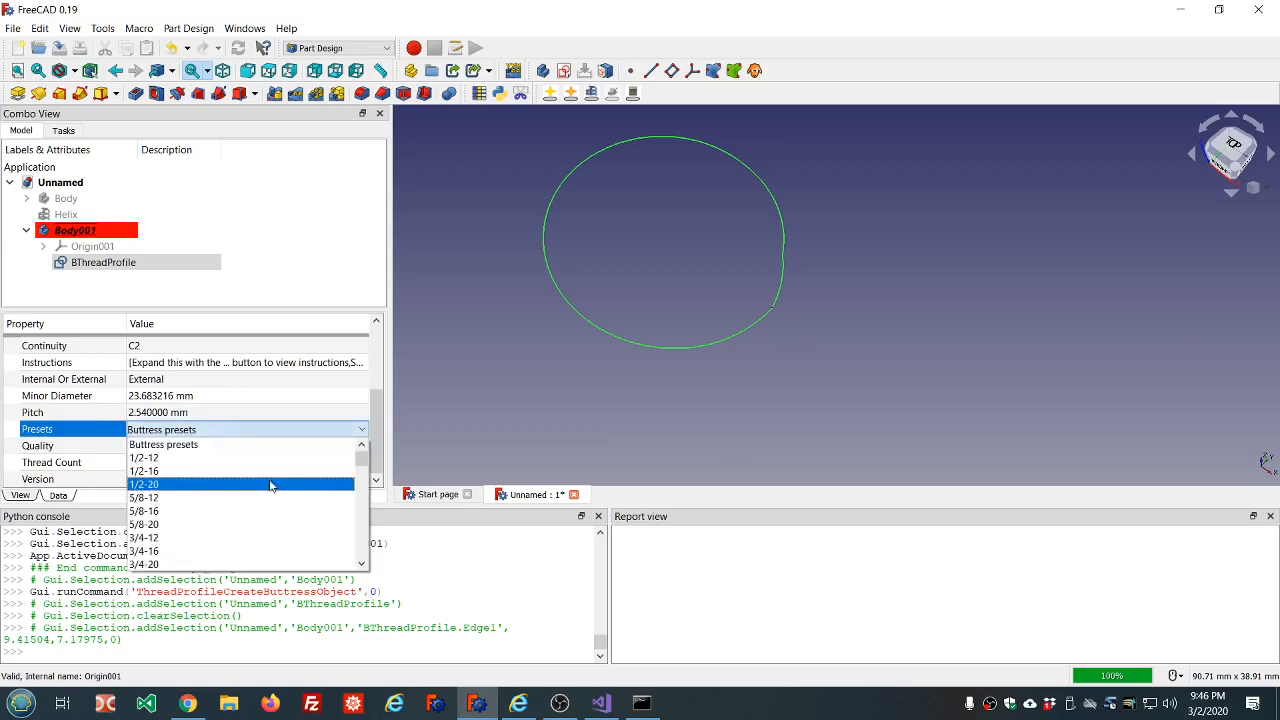
{"action": "scroll", "coordinate": [271, 486], "scroll_direction": "down", "scroll_amount": 3}
{"action": "scroll", "coordinate": [228, 529], "scroll_direction": "down", "scroll_amount": 5}
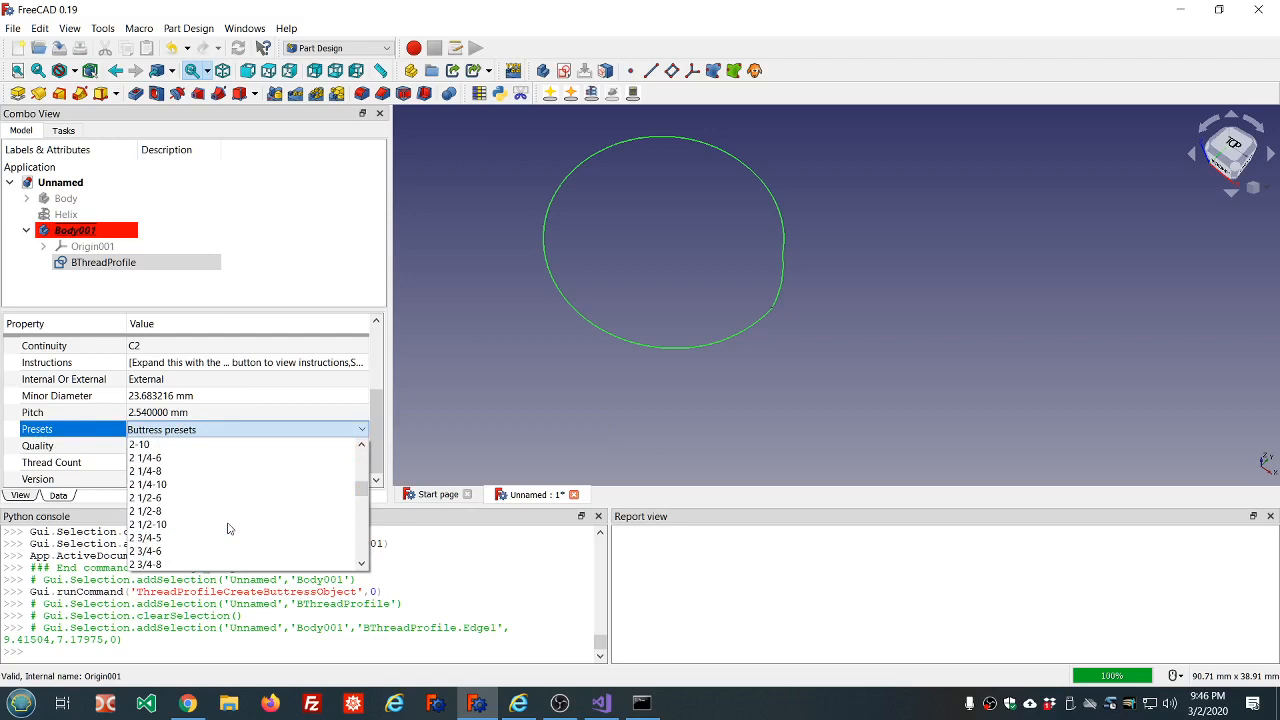
{"action": "scroll", "coordinate": [228, 527], "scroll_direction": "down", "scroll_amount": 2}
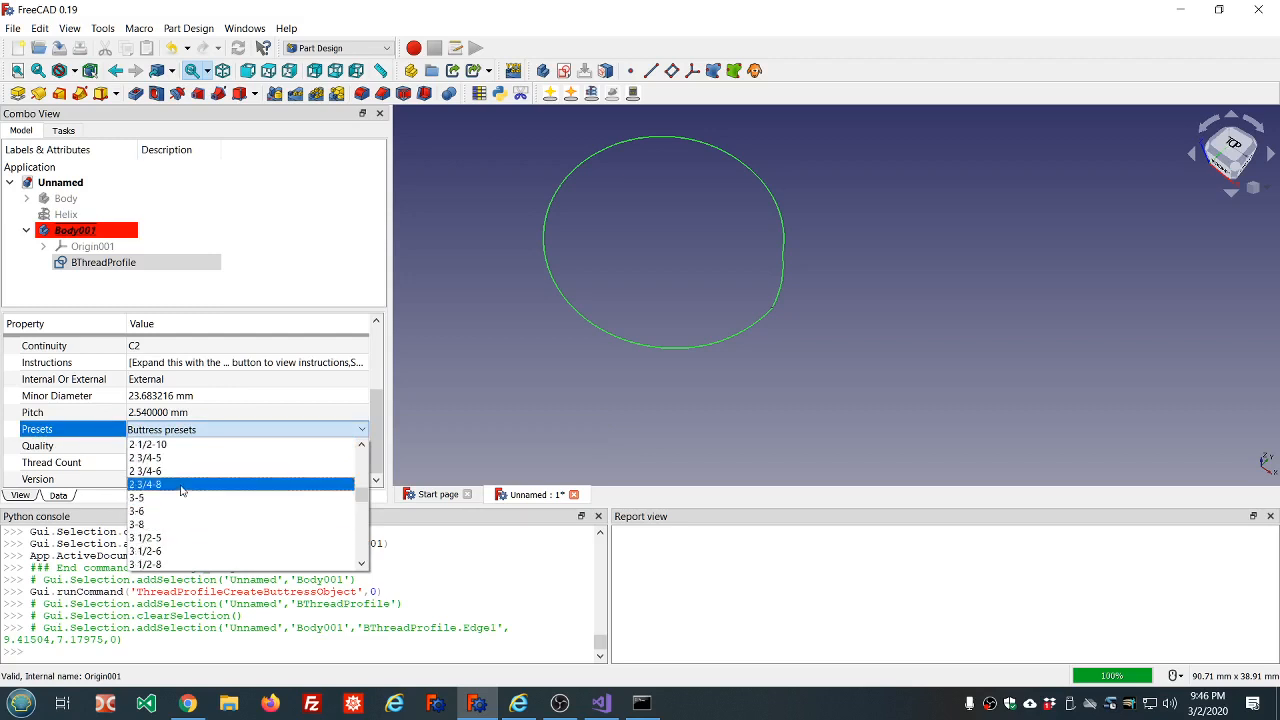
{"action": "scroll", "coordinate": [178, 467], "scroll_direction": "down", "scroll_amount": 10}
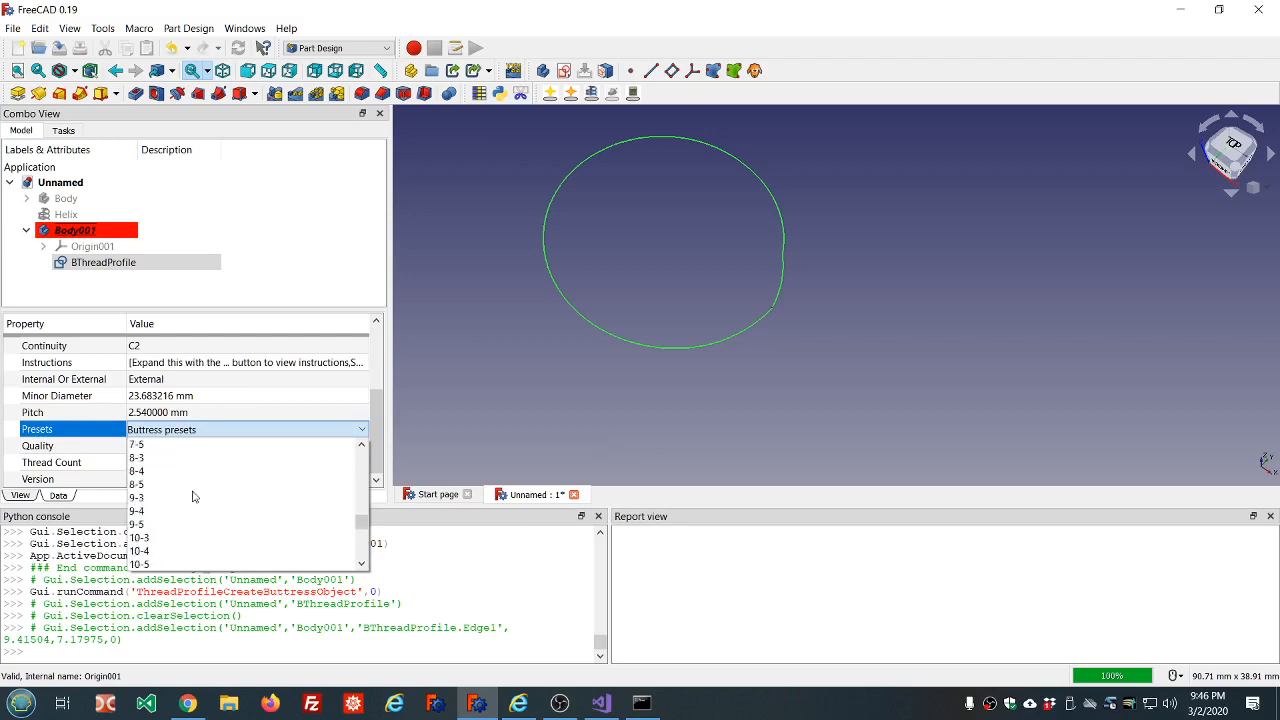
{"action": "scroll", "coordinate": [195, 496], "scroll_direction": "up", "scroll_amount": 8}
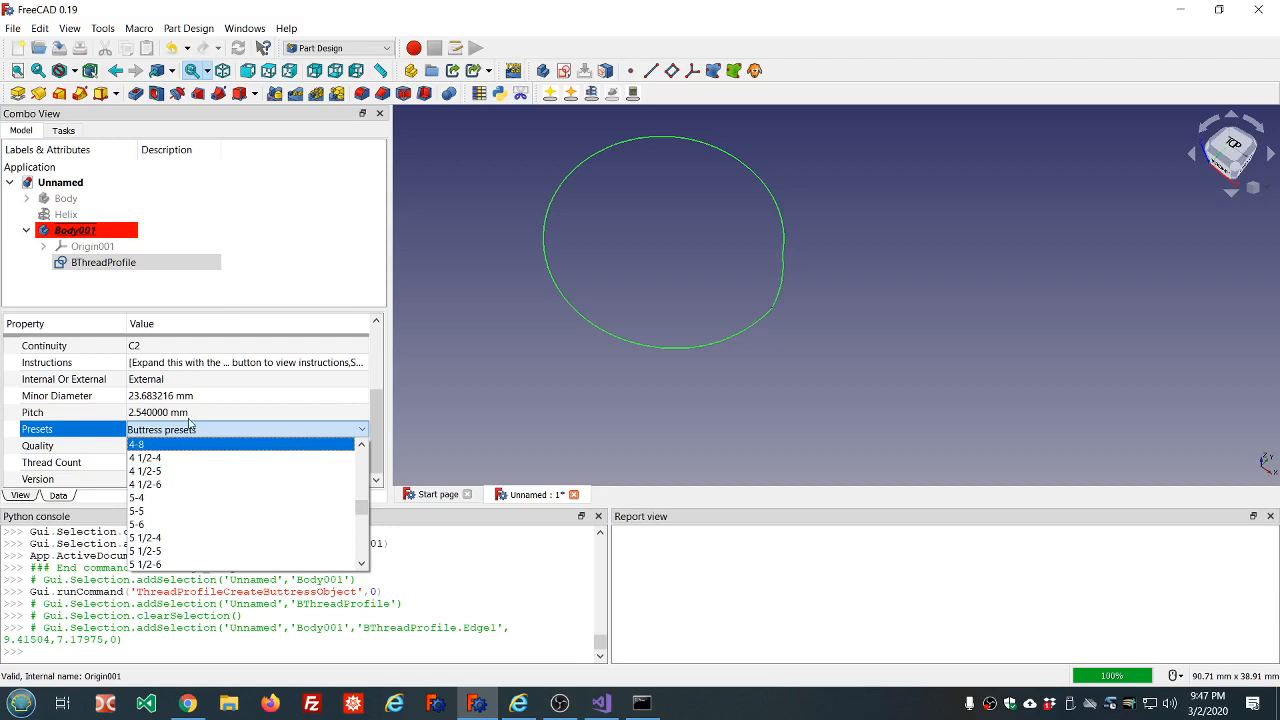
{"action": "scroll", "coordinate": [221, 496], "scroll_direction": "down", "scroll_amount": 3}
{"action": "scroll", "coordinate": [221, 496], "scroll_direction": "down", "scroll_amount": 3}
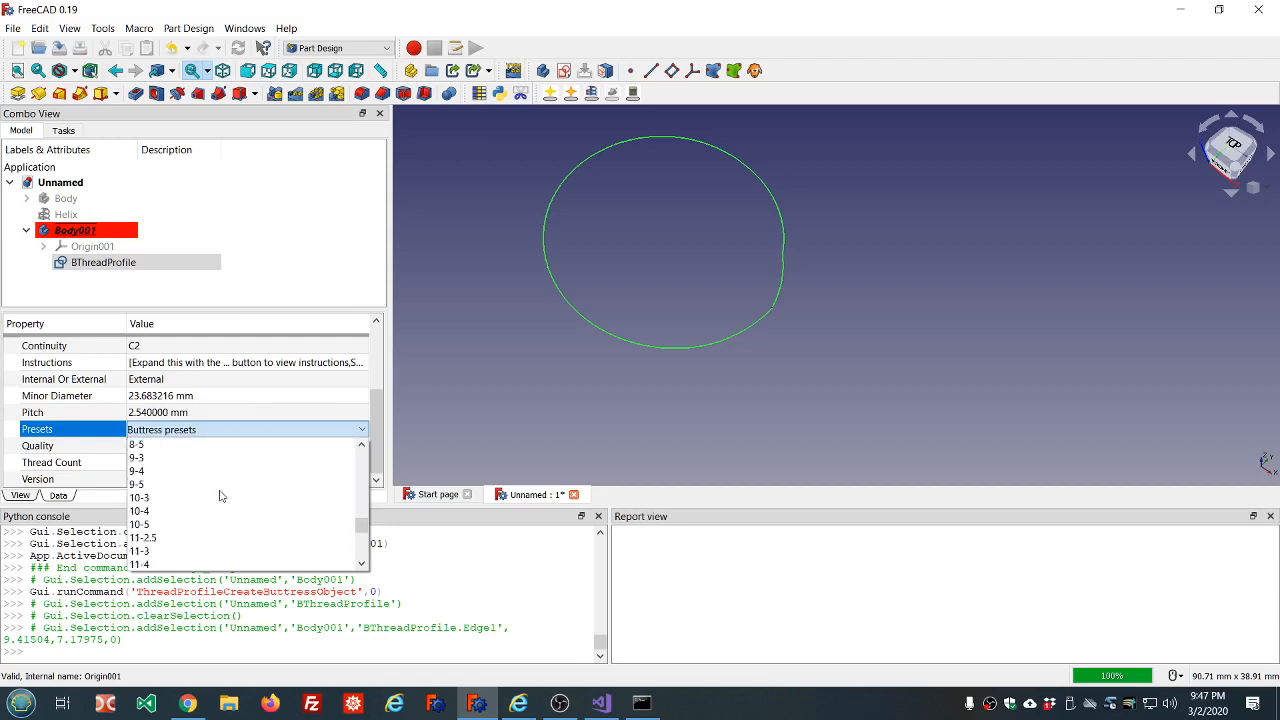
{"action": "scroll", "coordinate": [221, 496], "scroll_direction": "up", "scroll_amount": 10}
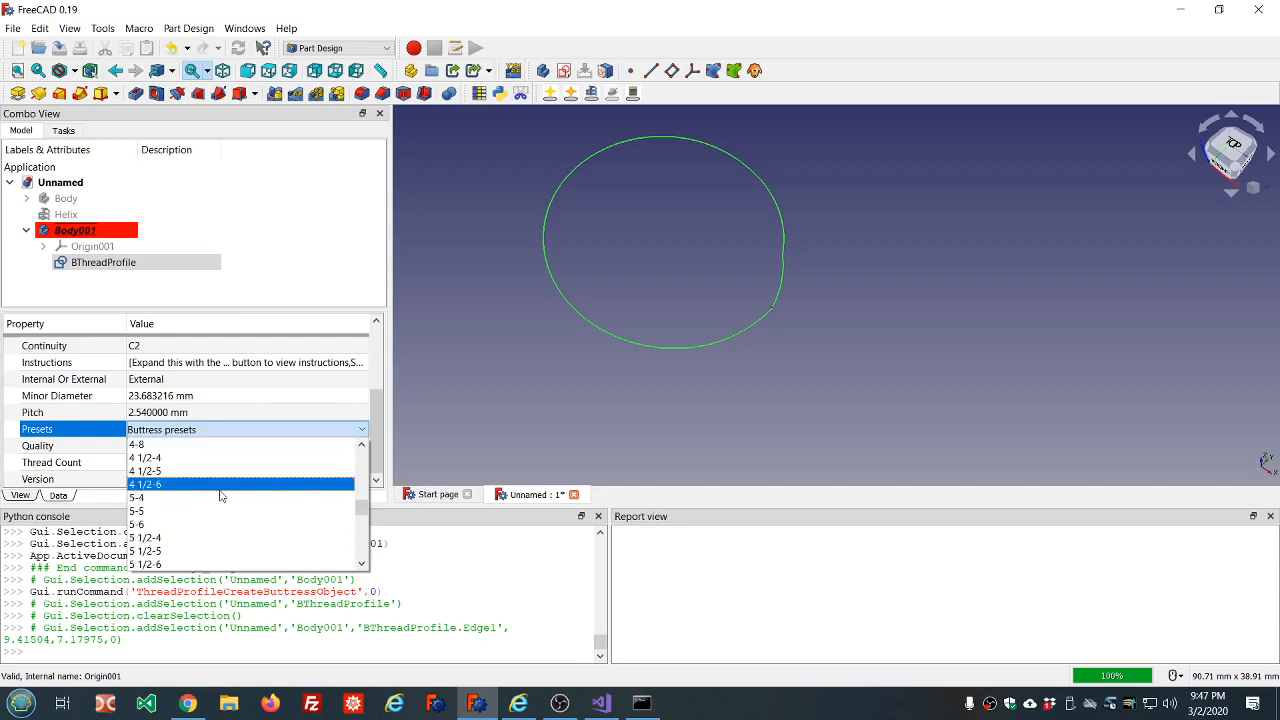
{"action": "scroll", "coordinate": [221, 496], "scroll_direction": "up", "scroll_amount": 4}
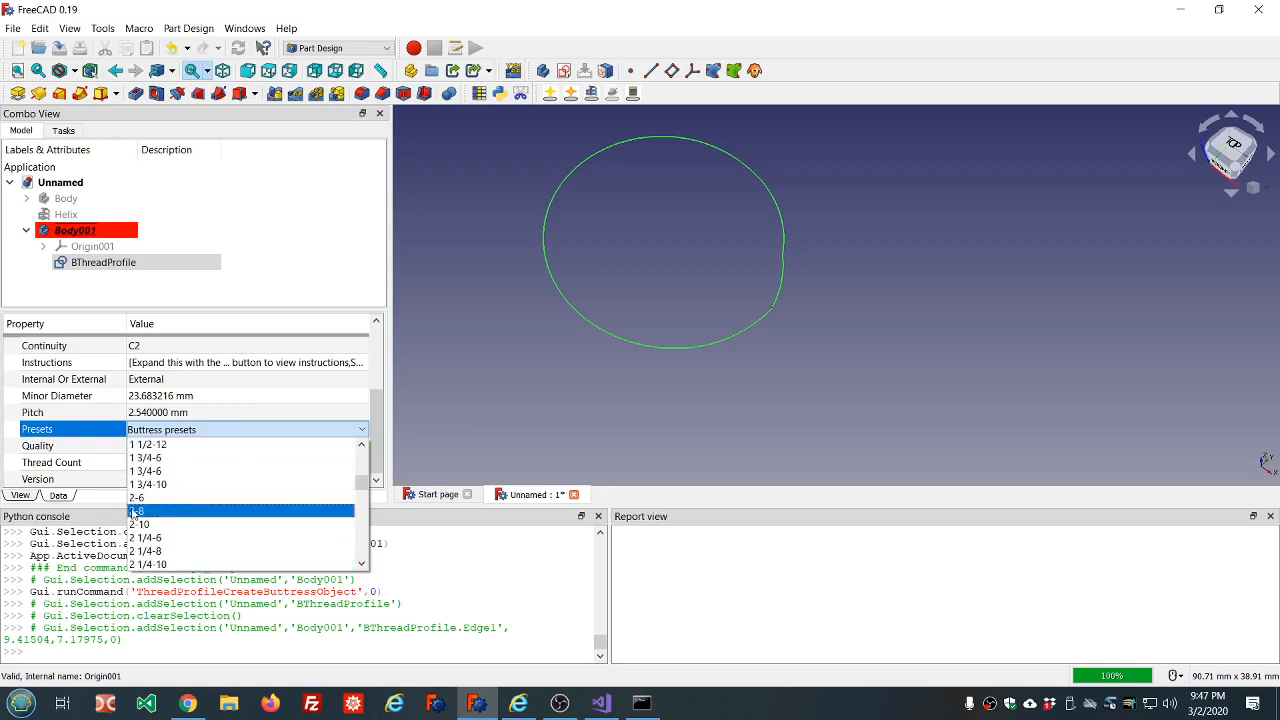
{"action": "left_click", "coordinate": [143, 511]}
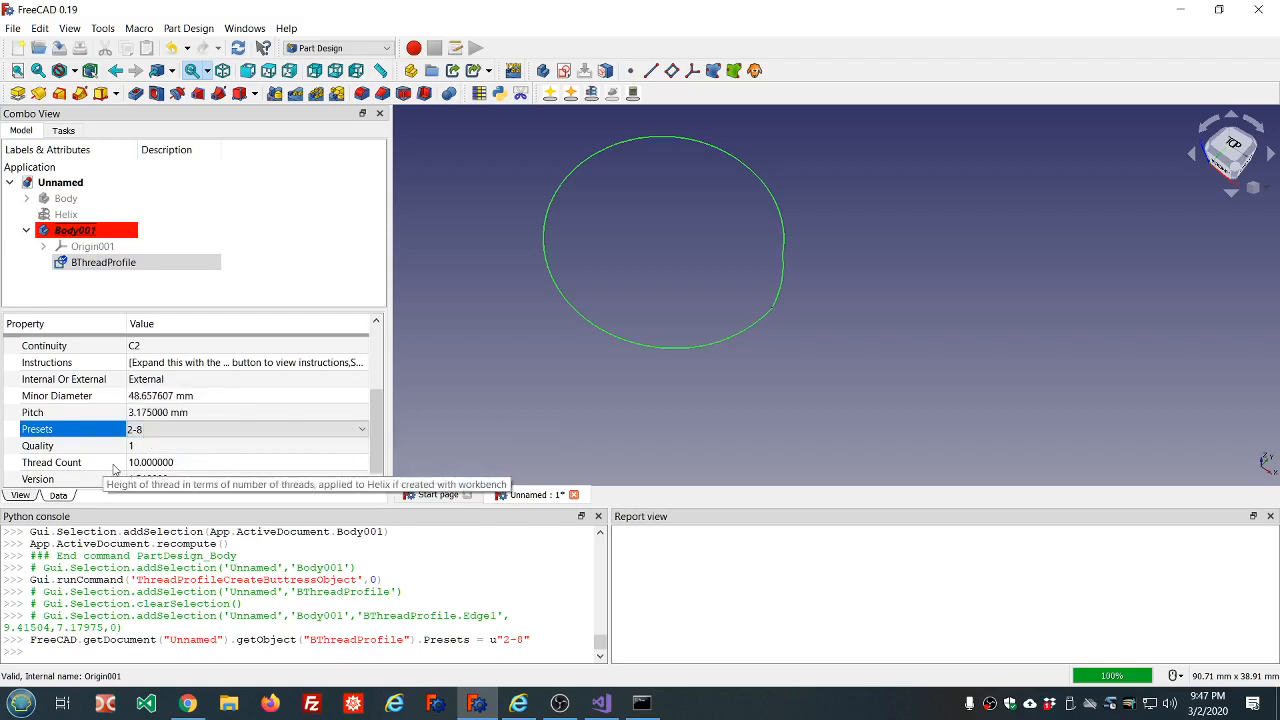
Make a helix with a matching pitch for the 2-8 buttress thread profile.
{"action": "left_click", "coordinate": [135, 430]}
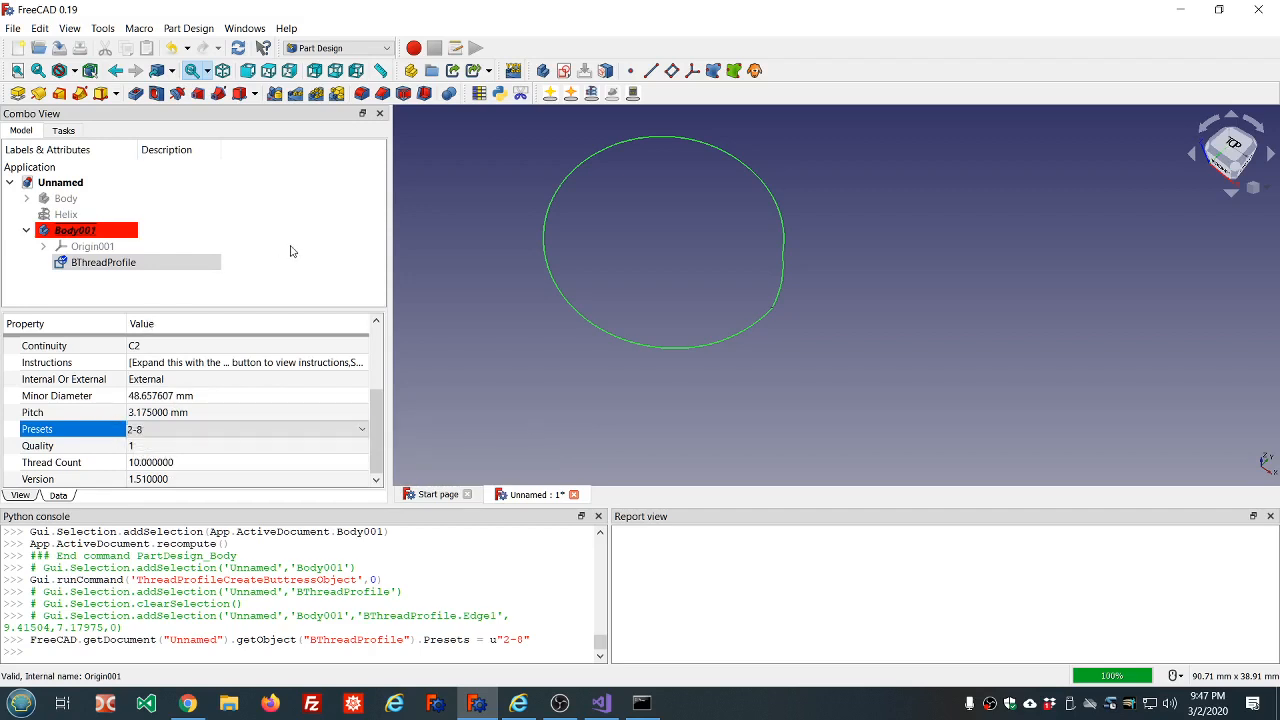
{"action": "left_click", "coordinate": [290, 251]}
{"action": "left_click", "coordinate": [196, 264]}
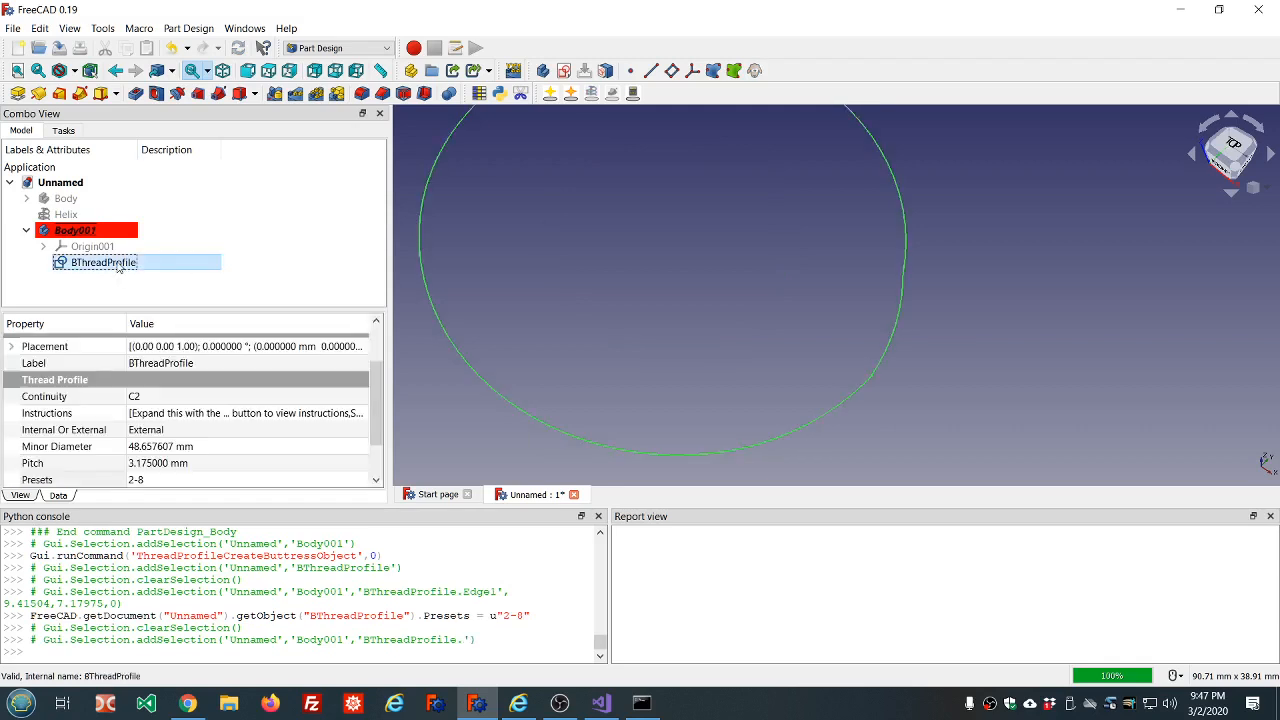
{"action": "scroll", "coordinate": [548, 275], "scroll_direction": "down", "scroll_amount": 5}
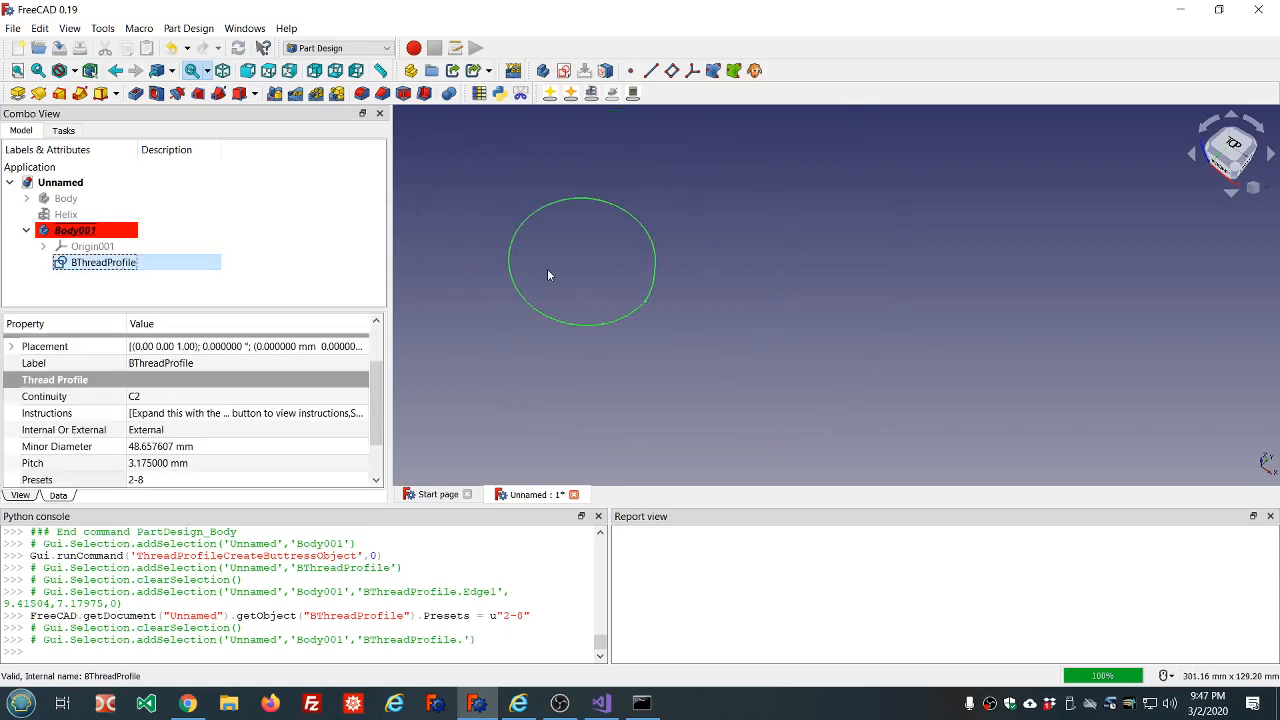
{"action": "left_click", "coordinate": [591, 93]}
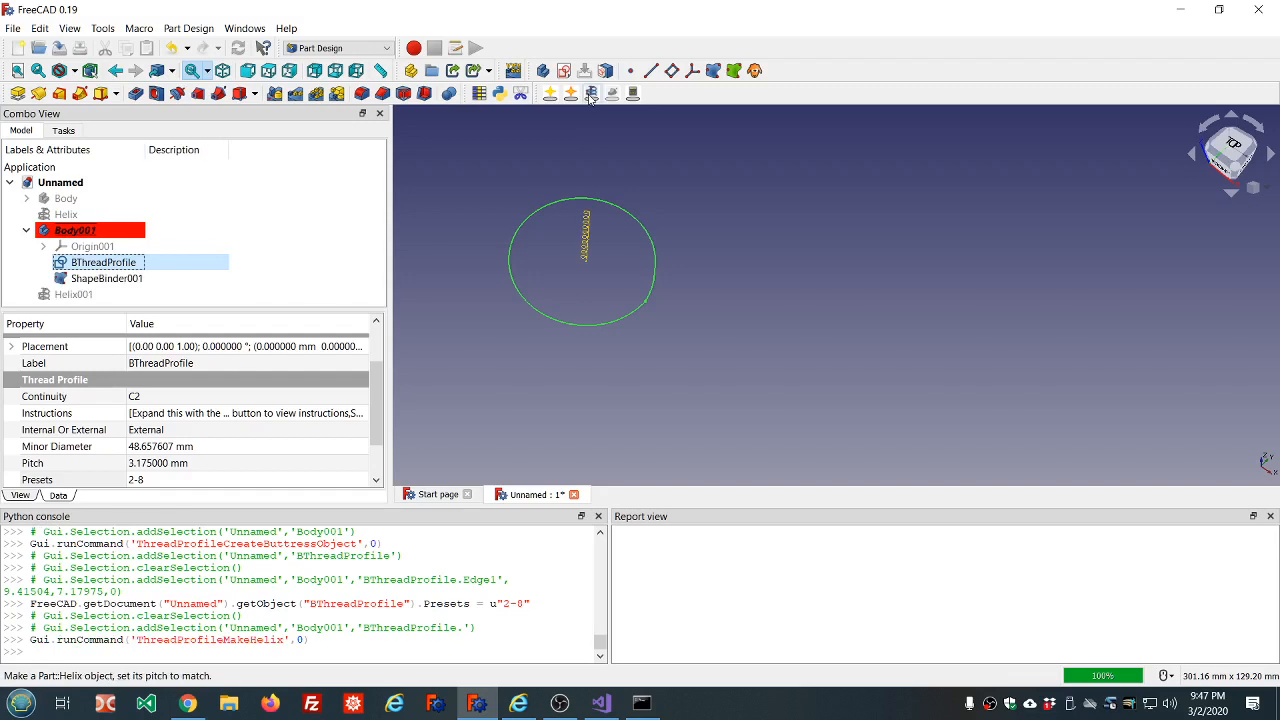
Sweep the buttress thread profile along the helix's shape binder with Frenet orientation and Transformed corner transition.
{"action": "left_click", "coordinate": [115, 279], "text": "ctrl"}
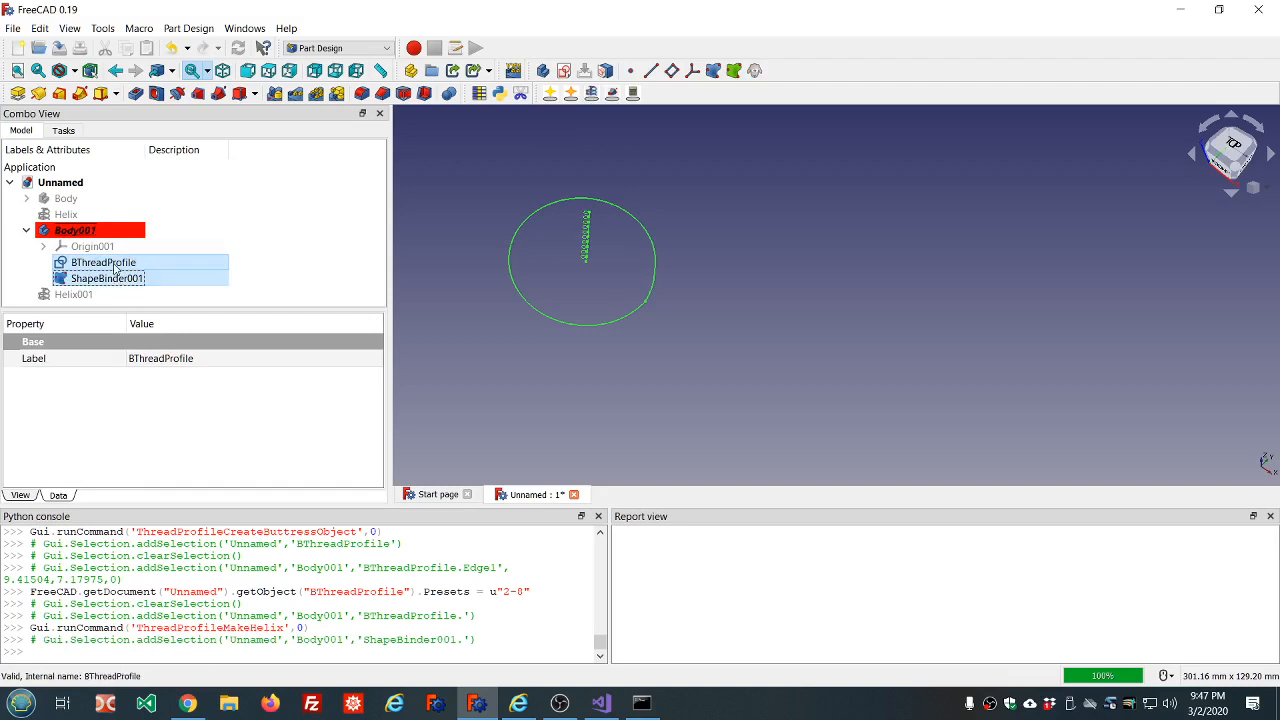
{"action": "left_click", "coordinate": [611, 93]}
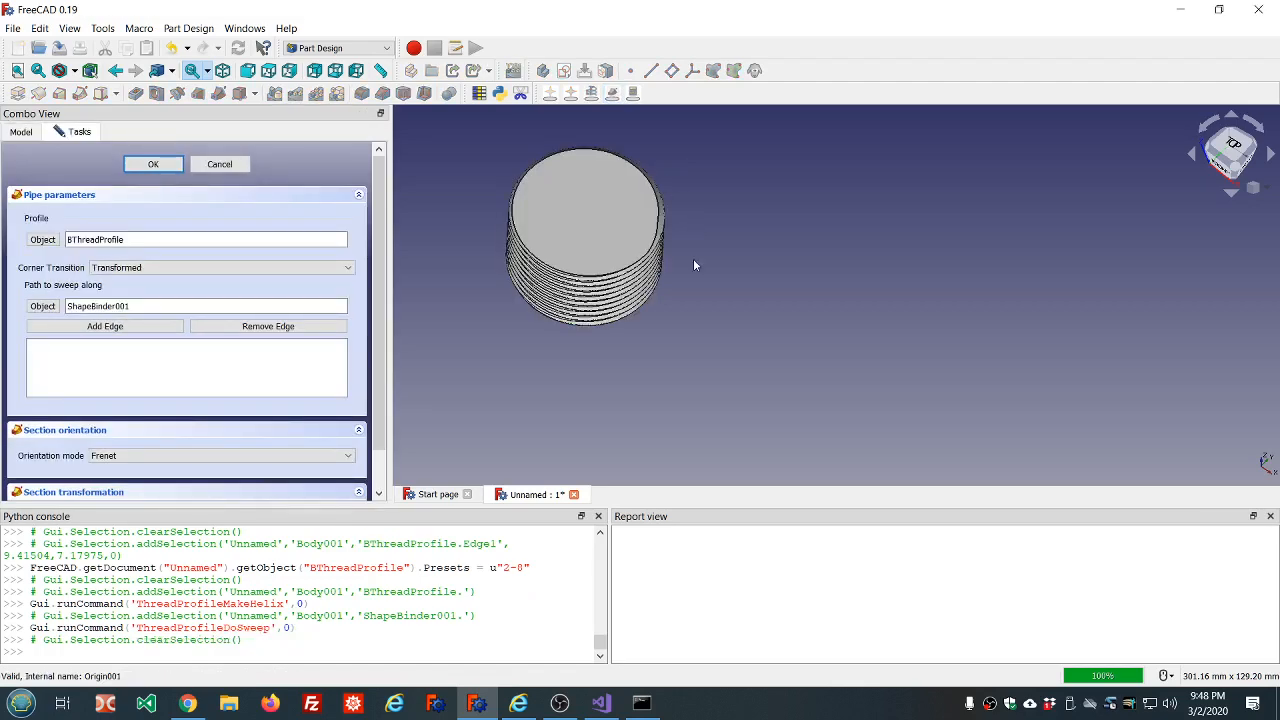
{"action": "middle_click_drag", "start_coordinate": [691, 257], "coordinate": [670, 186]}
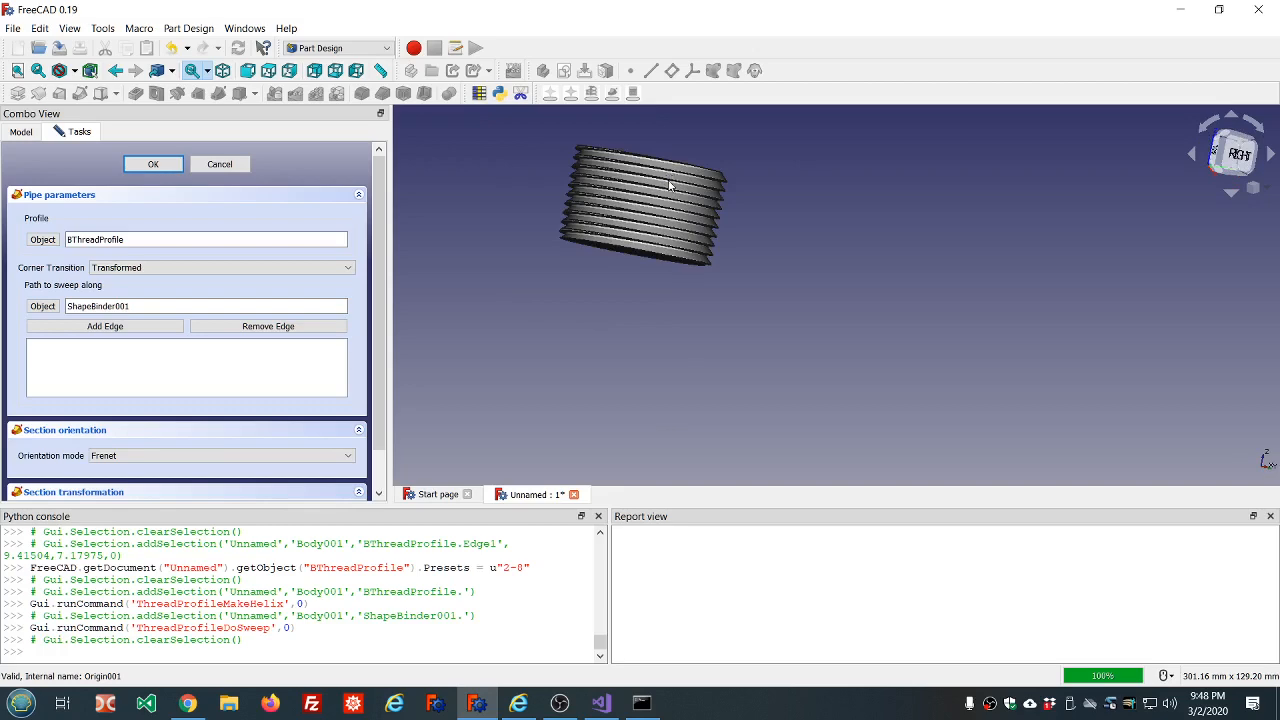
{"action": "scroll", "coordinate": [752, 193], "scroll_direction": "up", "scroll_amount": 5}
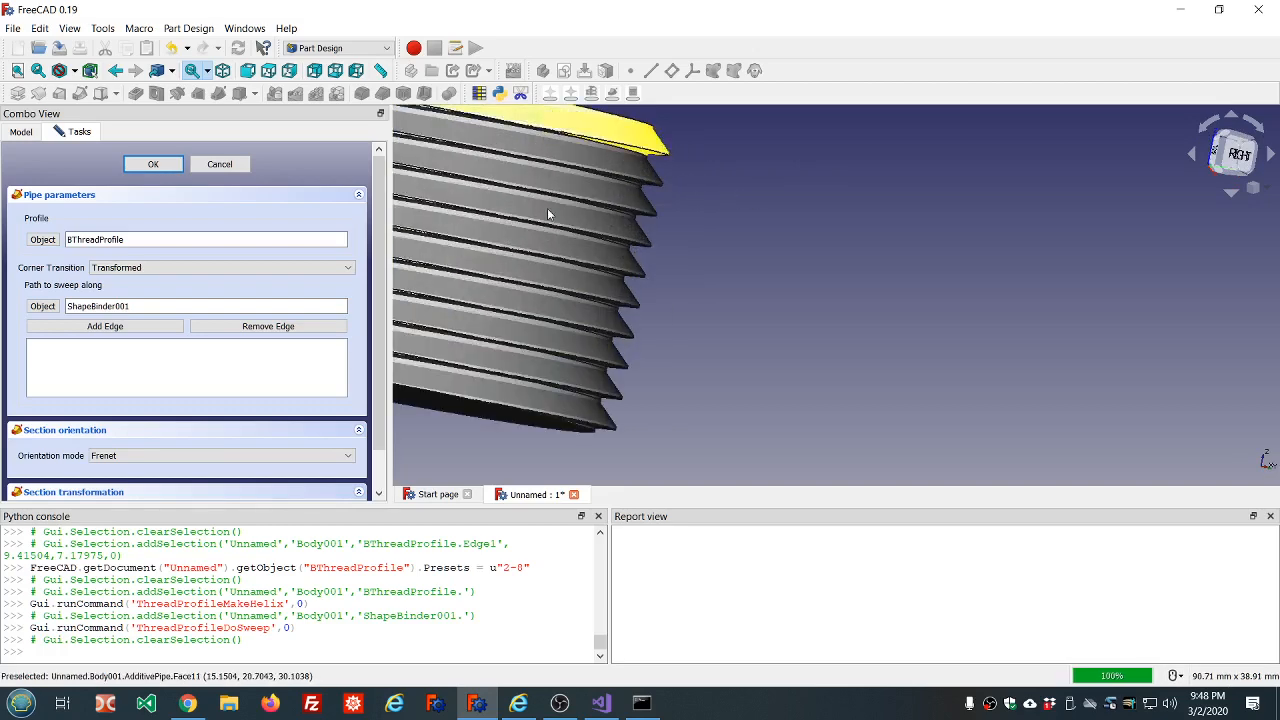
{"action": "left_click", "coordinate": [160, 164]}
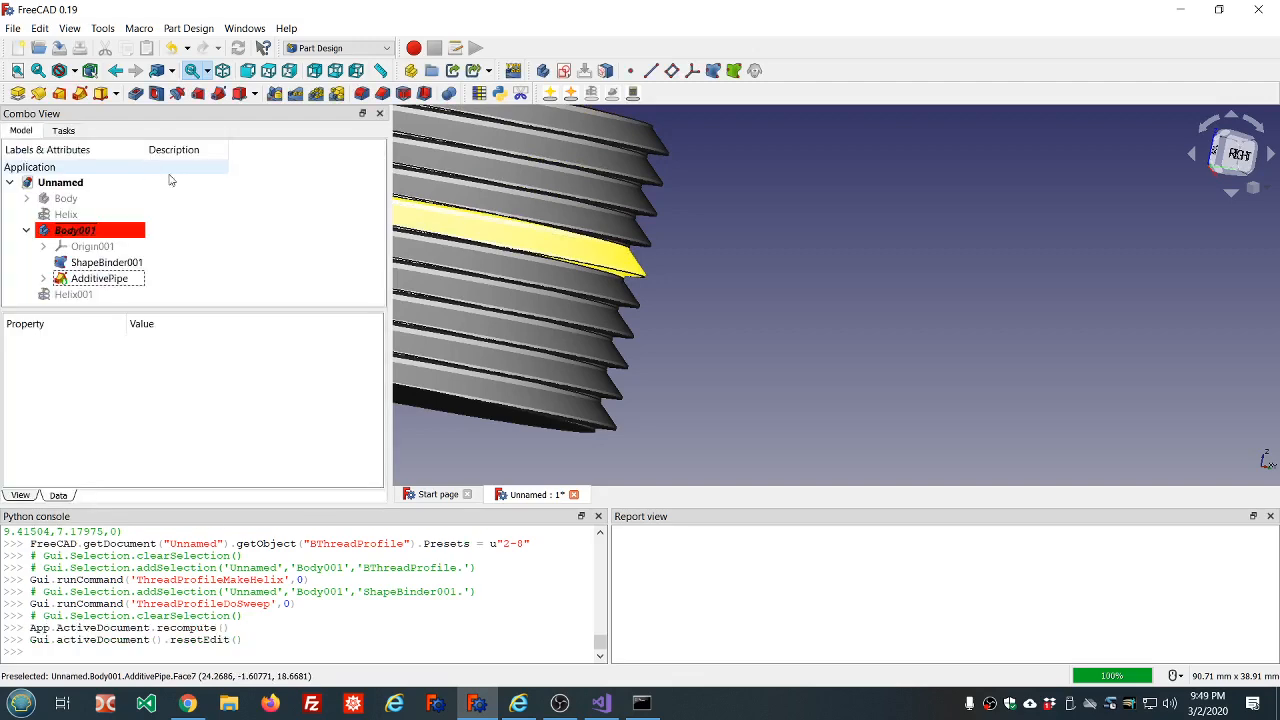
Examine the swept buttress thread's flanks from the right view and with the model turned upside down.
{"action": "scroll", "coordinate": [677, 231], "scroll_direction": "down", "scroll_amount": 2}
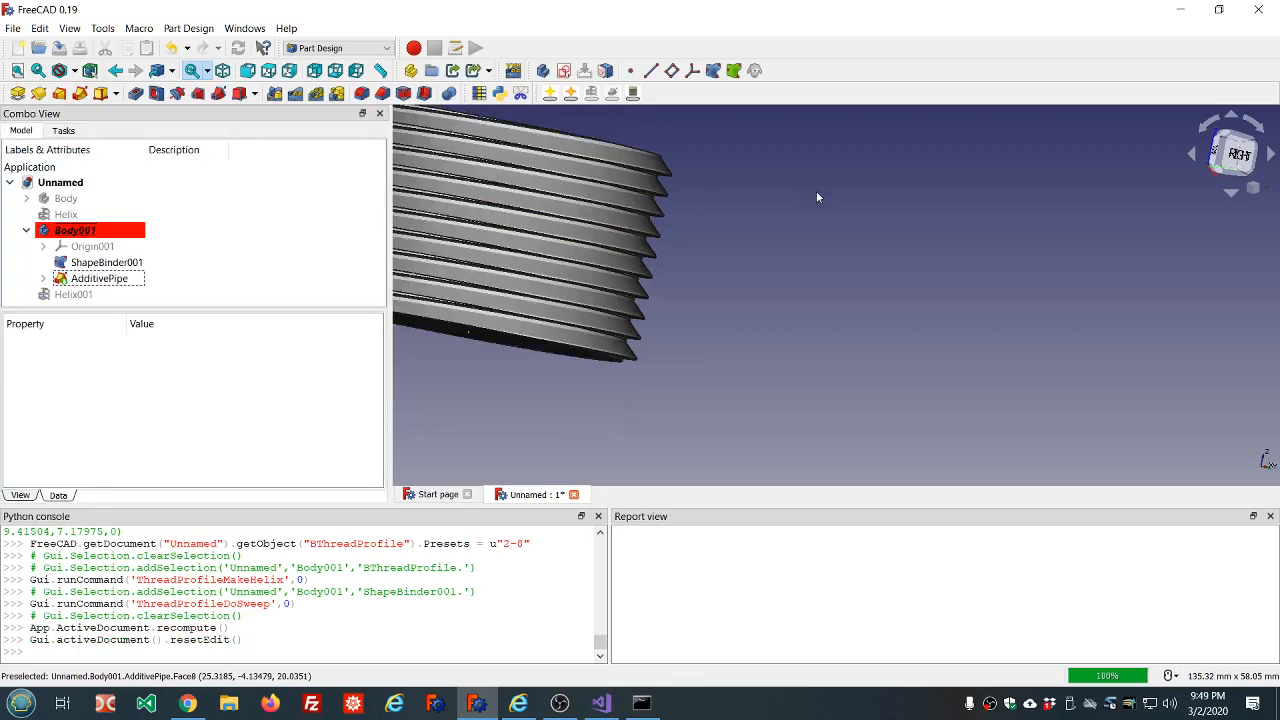
{"action": "left_click", "coordinate": [1238, 157]}
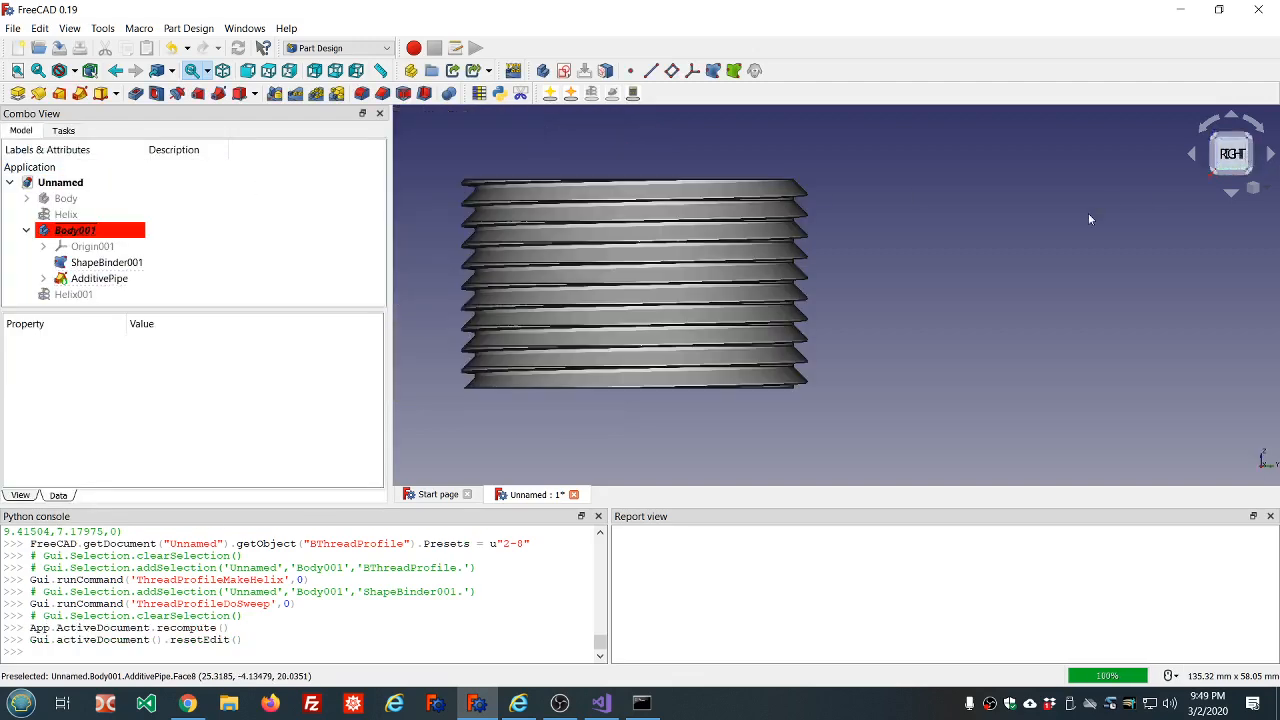
{"action": "scroll", "coordinate": [853, 265], "scroll_direction": "up", "scroll_amount": 2}
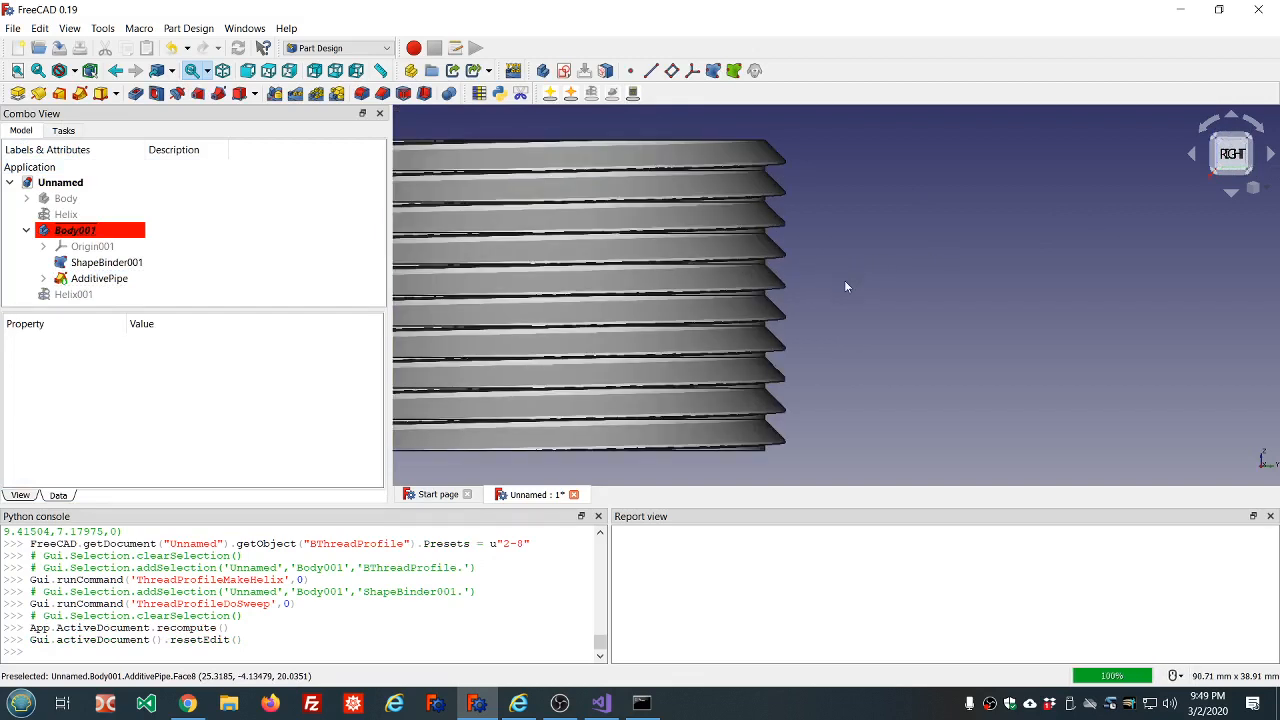
{"action": "left_click", "coordinate": [1233, 195]}
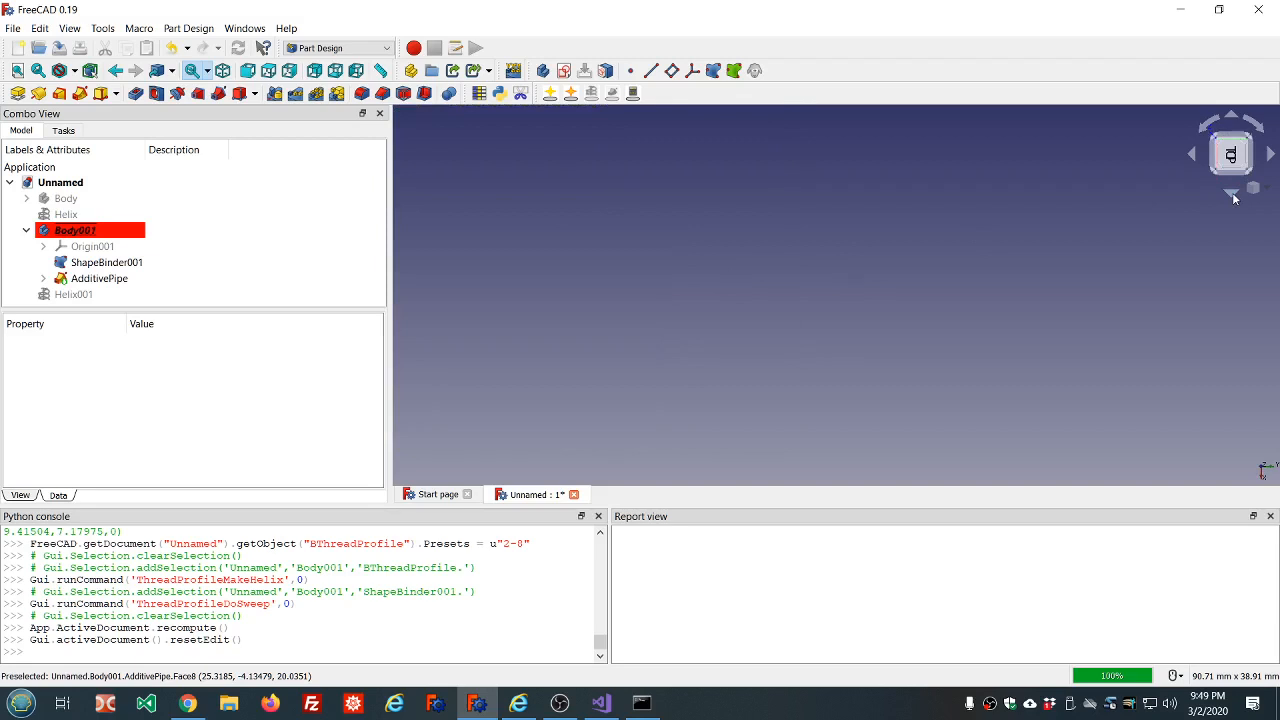
{"action": "left_click", "coordinate": [1232, 193]}
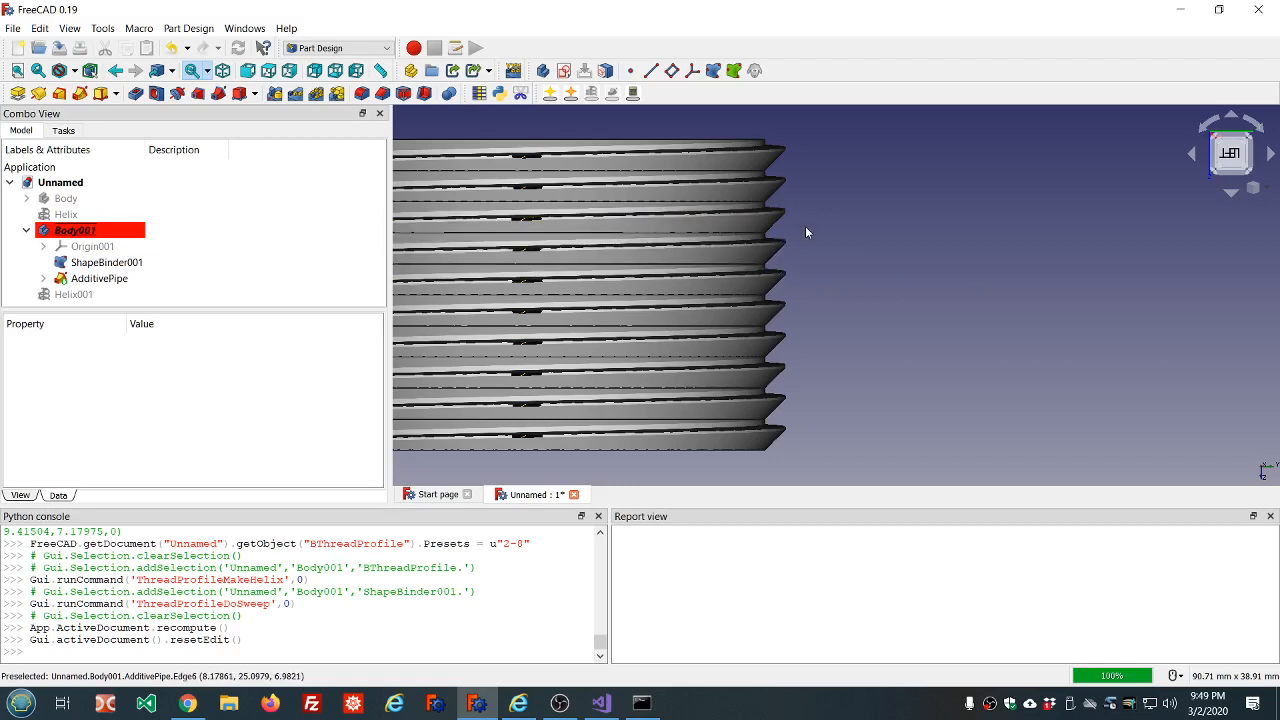
{"action": "scroll", "coordinate": [780, 475], "scroll_direction": "up", "scroll_amount": 2}
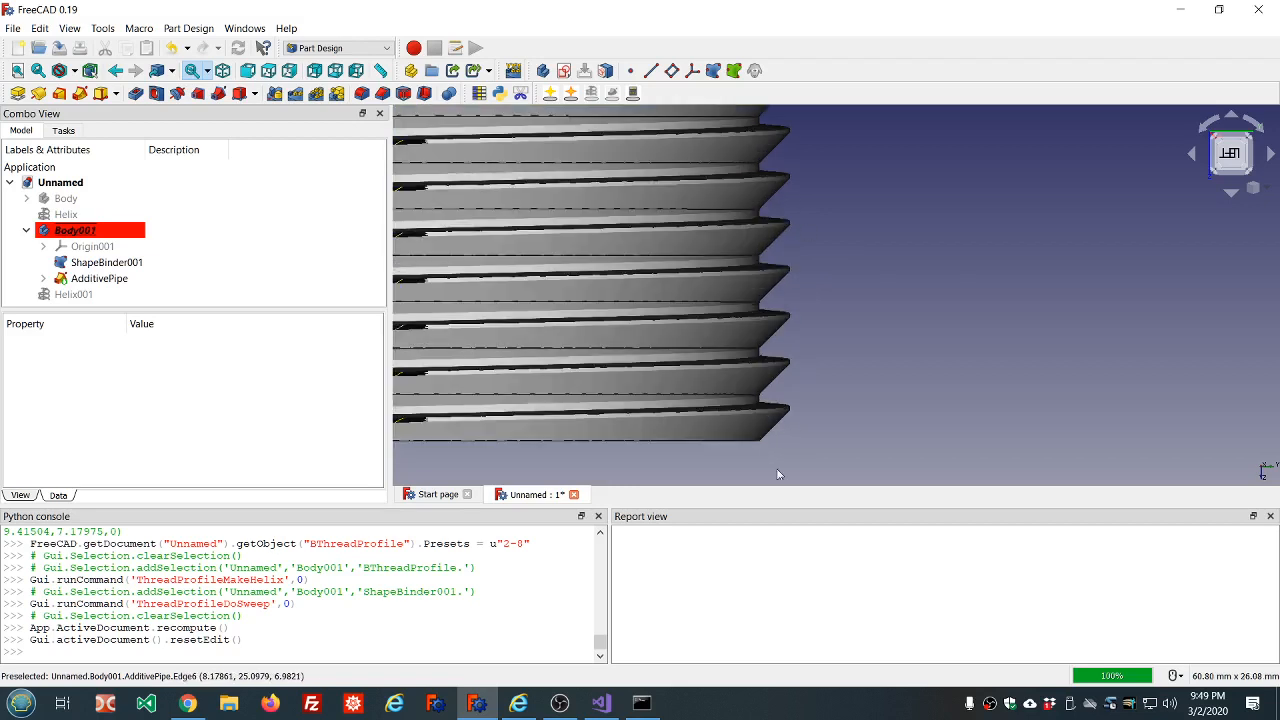
{"action": "scroll", "coordinate": [779, 474], "scroll_direction": "up", "scroll_amount": 2}
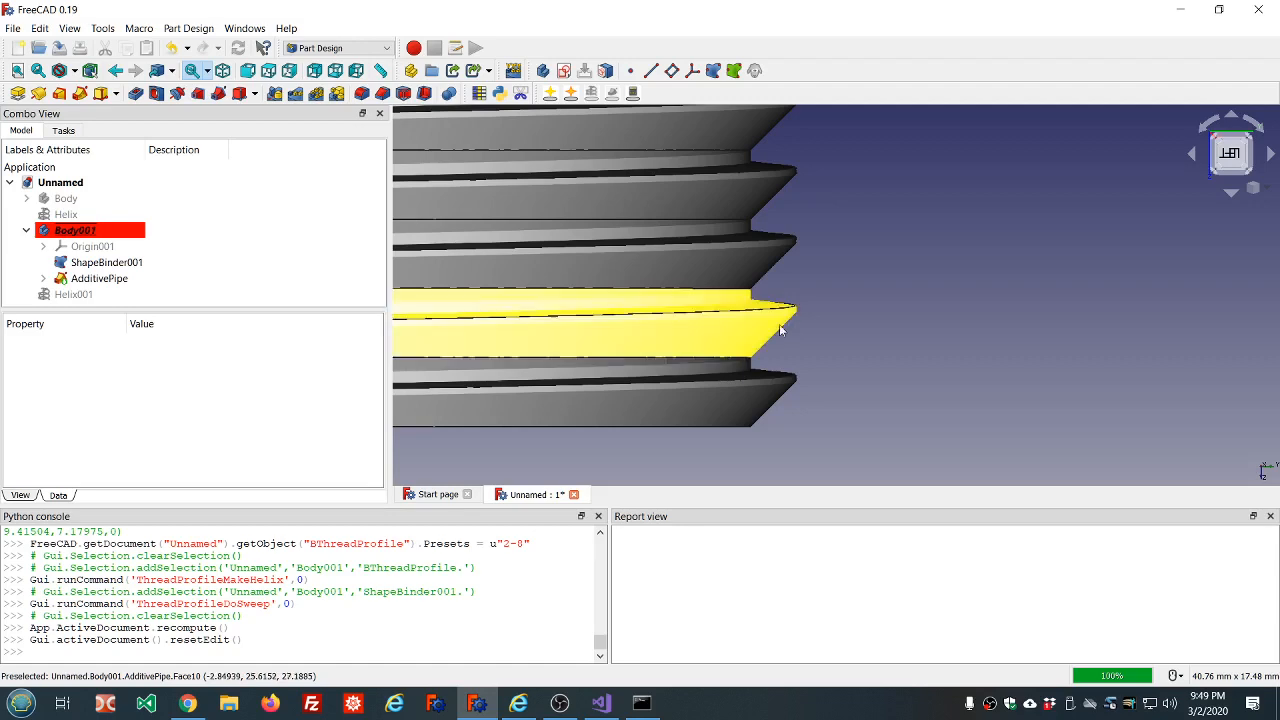
{"action": "scroll", "coordinate": [842, 312], "scroll_direction": "down", "scroll_amount": 2}
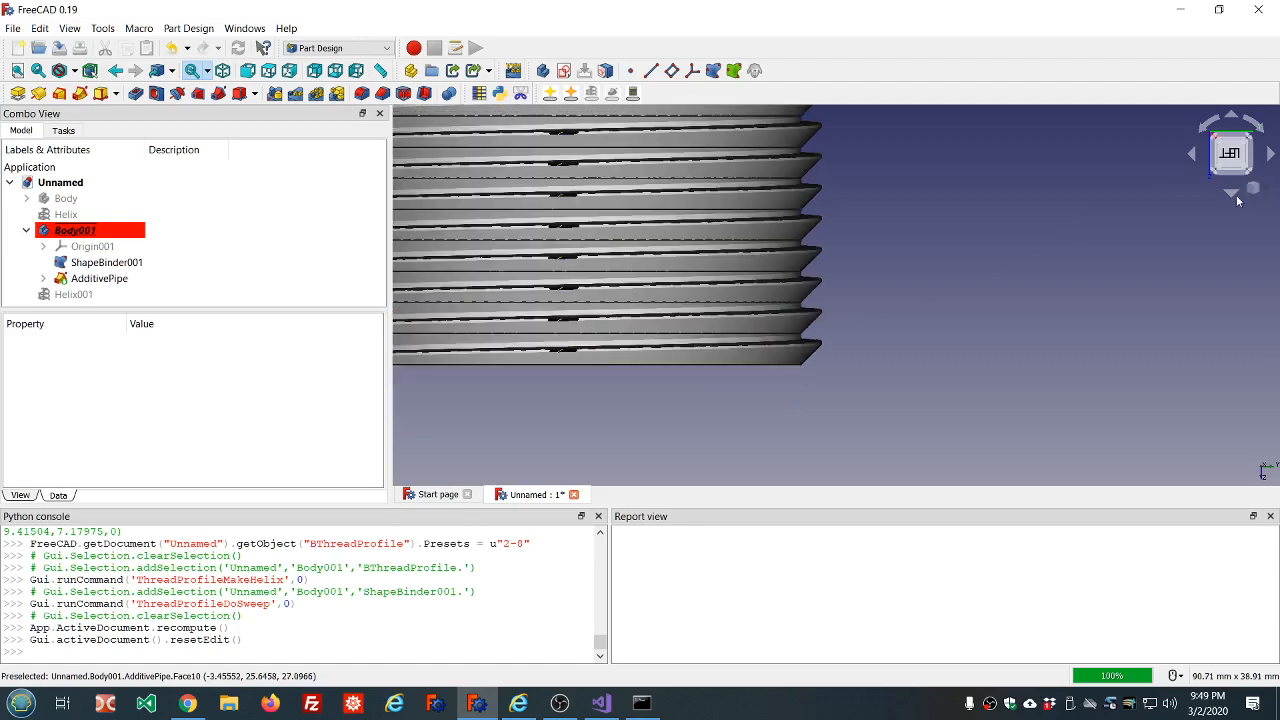
Examine the upright buttress thread from the left view and slightly tilted angles, both overall and up close.
{"action": "left_click", "coordinate": [1233, 154]}
{"action": "scroll", "coordinate": [979, 279], "scroll_direction": "down", "scroll_amount": 4}
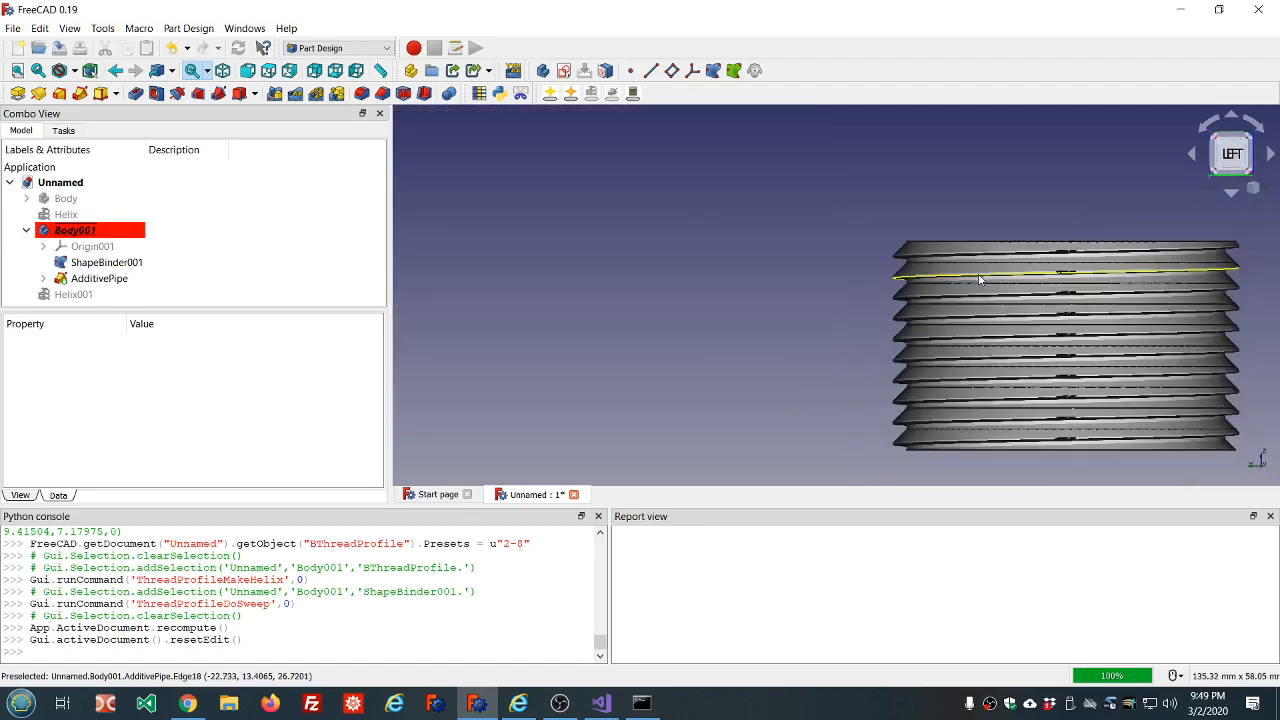
{"action": "scroll", "coordinate": [1096, 306], "scroll_direction": "up", "scroll_amount": 4}
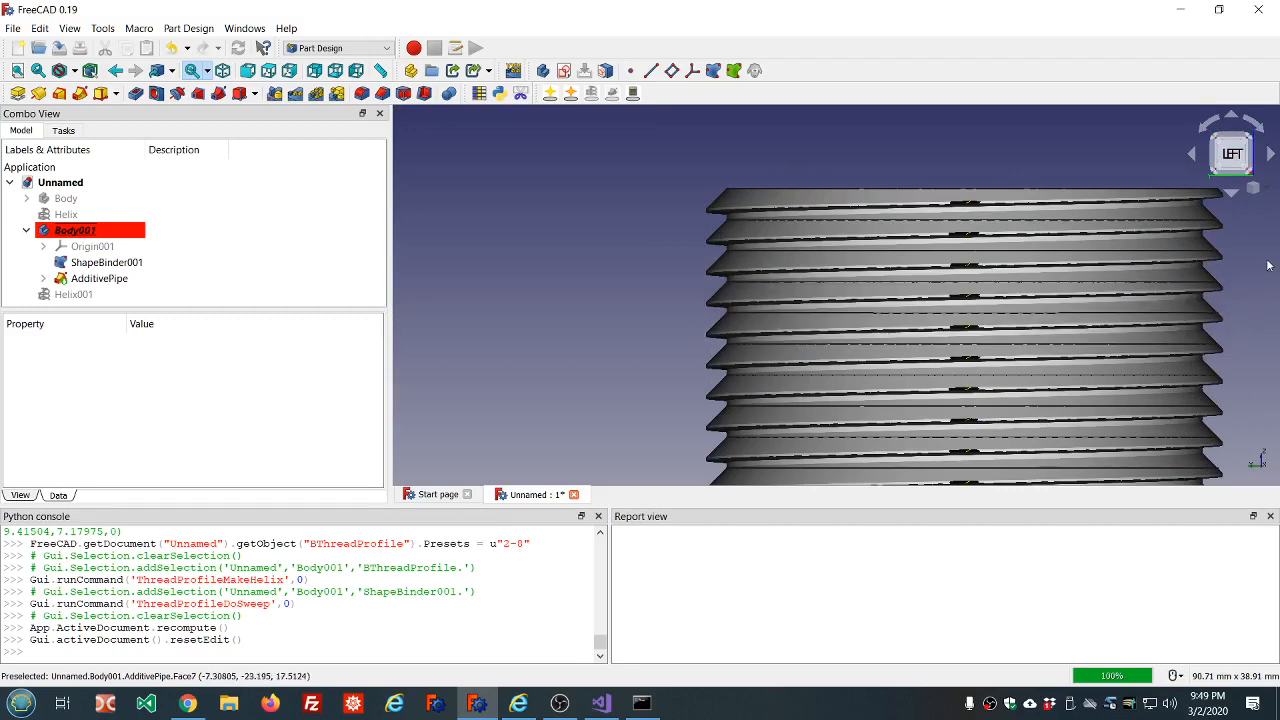
{"action": "scroll", "coordinate": [1268, 265], "scroll_direction": "up", "scroll_amount": 2}
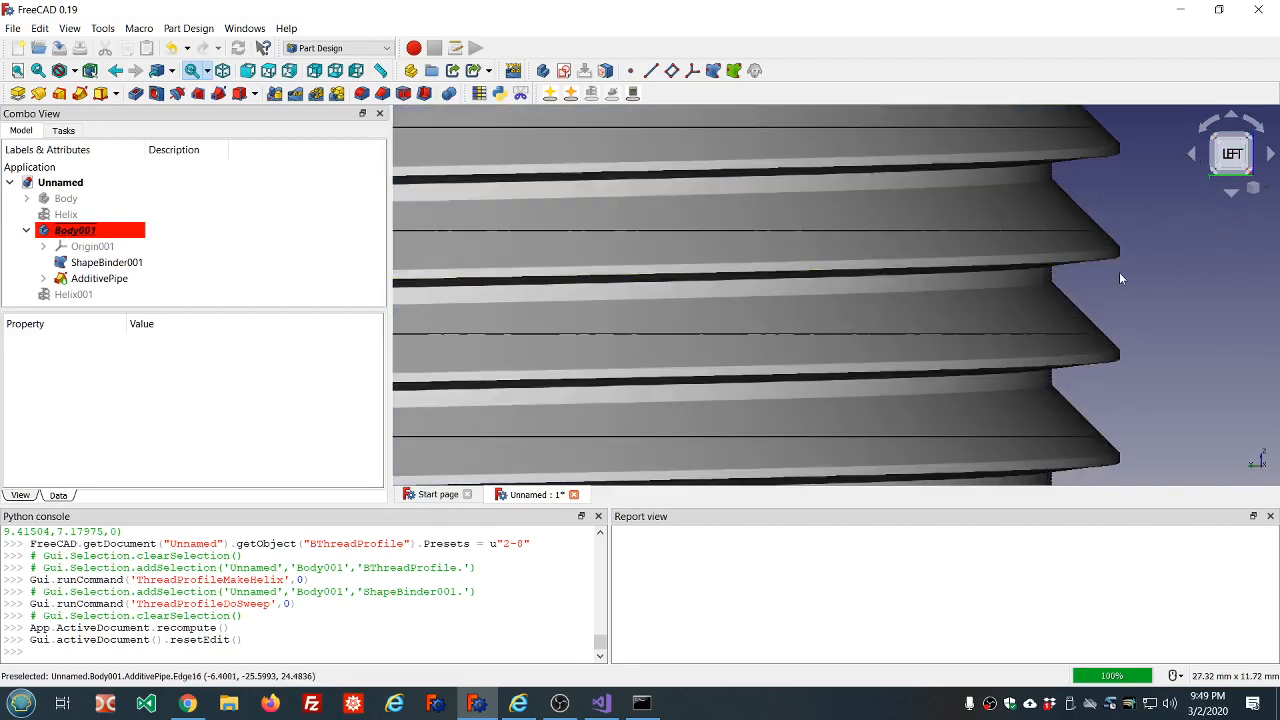
{"action": "middle_click_drag", "start_coordinate": [1119, 272], "coordinate": [1120, 270]}
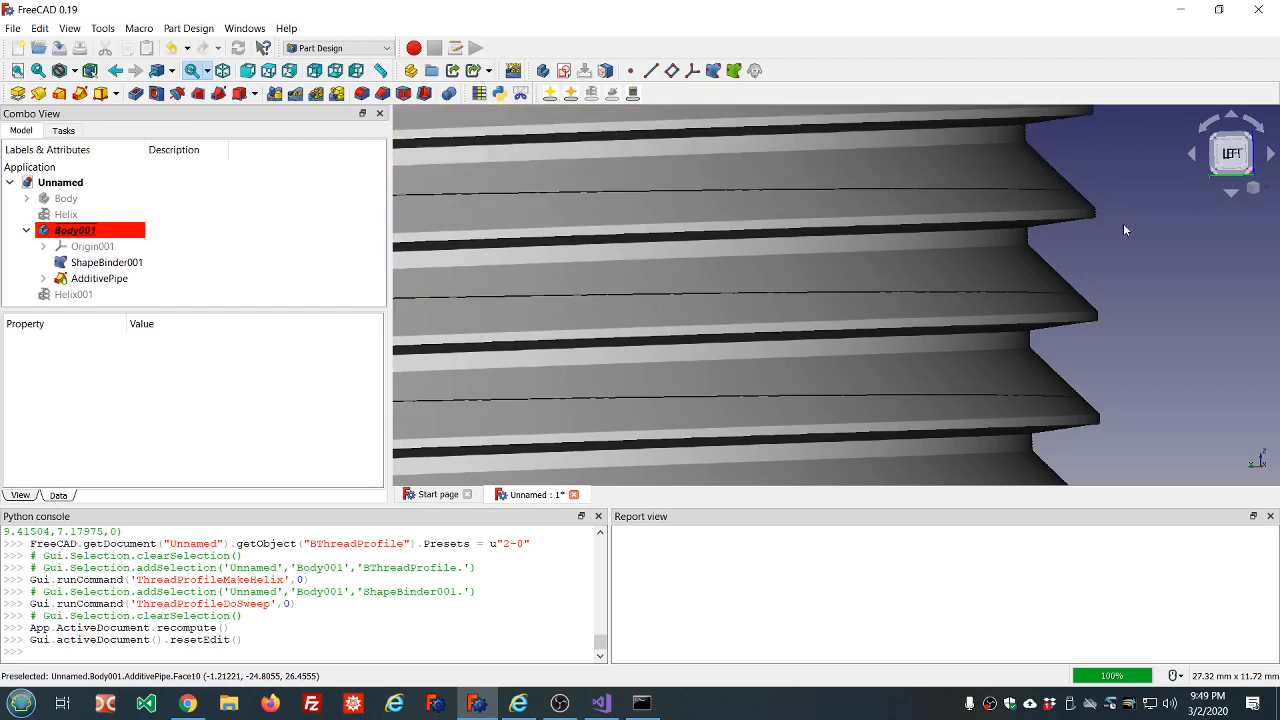
{"action": "scroll", "coordinate": [1129, 262], "scroll_direction": "down", "scroll_amount": 5}
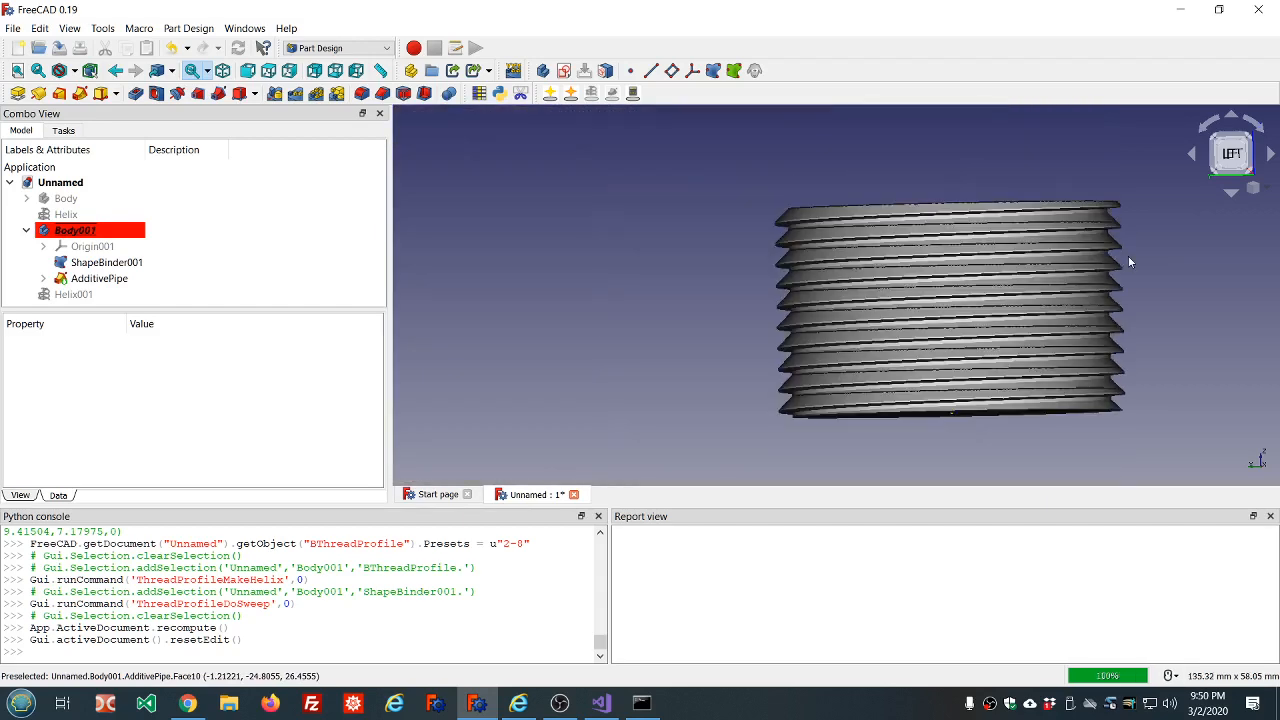
{"action": "middle_click_drag", "start_coordinate": [1129, 262], "coordinate": [1073, 260]}
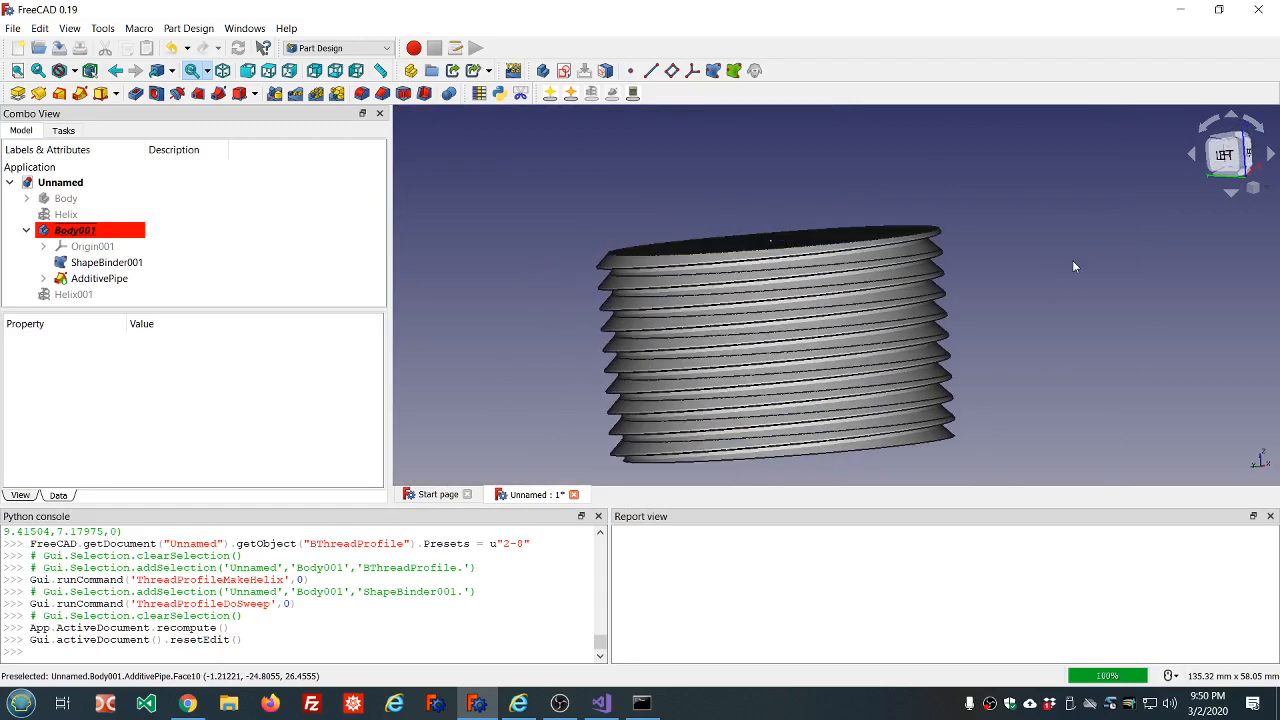
{"action": "mouse_move", "coordinate": [586, 238]}
{"action": "middle_mouse_down"}
{"action": "mouse_move", "coordinate": [603, 217]}
{"action": "mouse_move", "coordinate": [600, 230]}
{"action": "middle_mouse_up"}
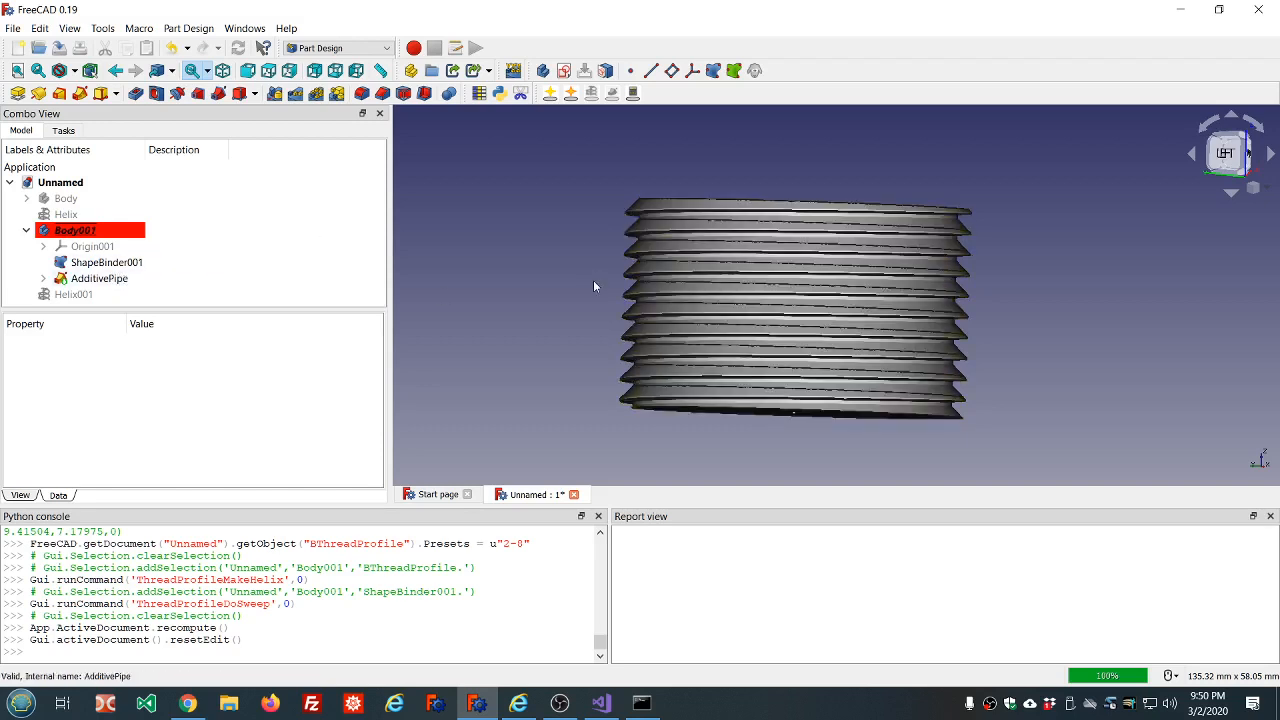
{"action": "scroll", "coordinate": [593, 286], "scroll_direction": "up", "scroll_amount": 4}
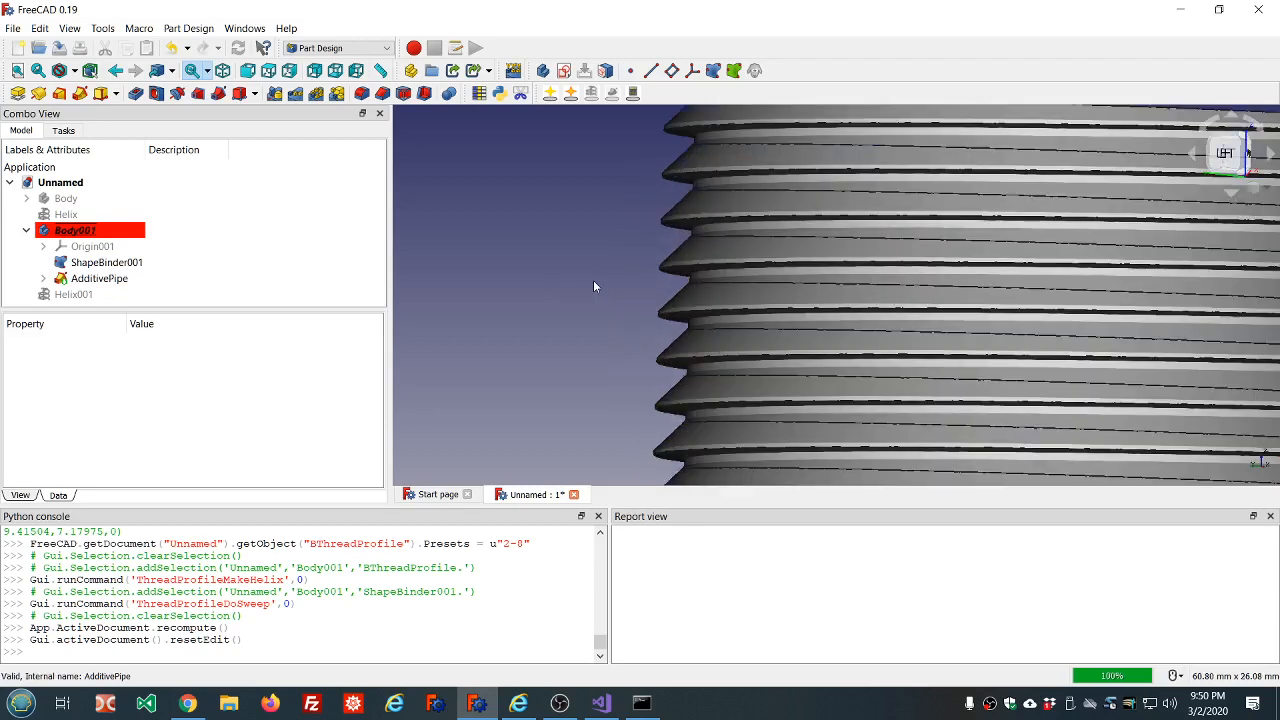
{"action": "scroll", "coordinate": [593, 286], "scroll_direction": "down", "scroll_amount": 4}
{"action": "scroll", "coordinate": [1036, 262], "scroll_direction": "up", "scroll_amount": 2}
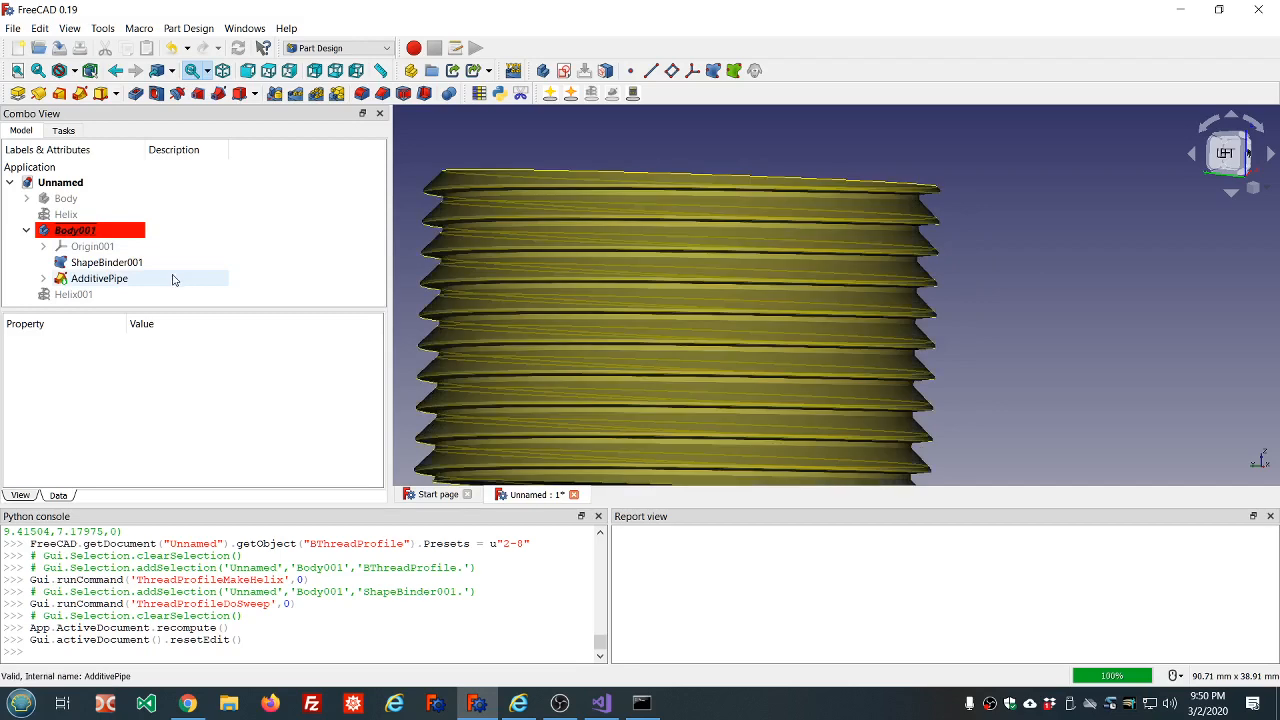
Open the minor diameter value of the buttress thread profile nested under the additive pipe.
{"action": "left_click", "coordinate": [43, 279]}
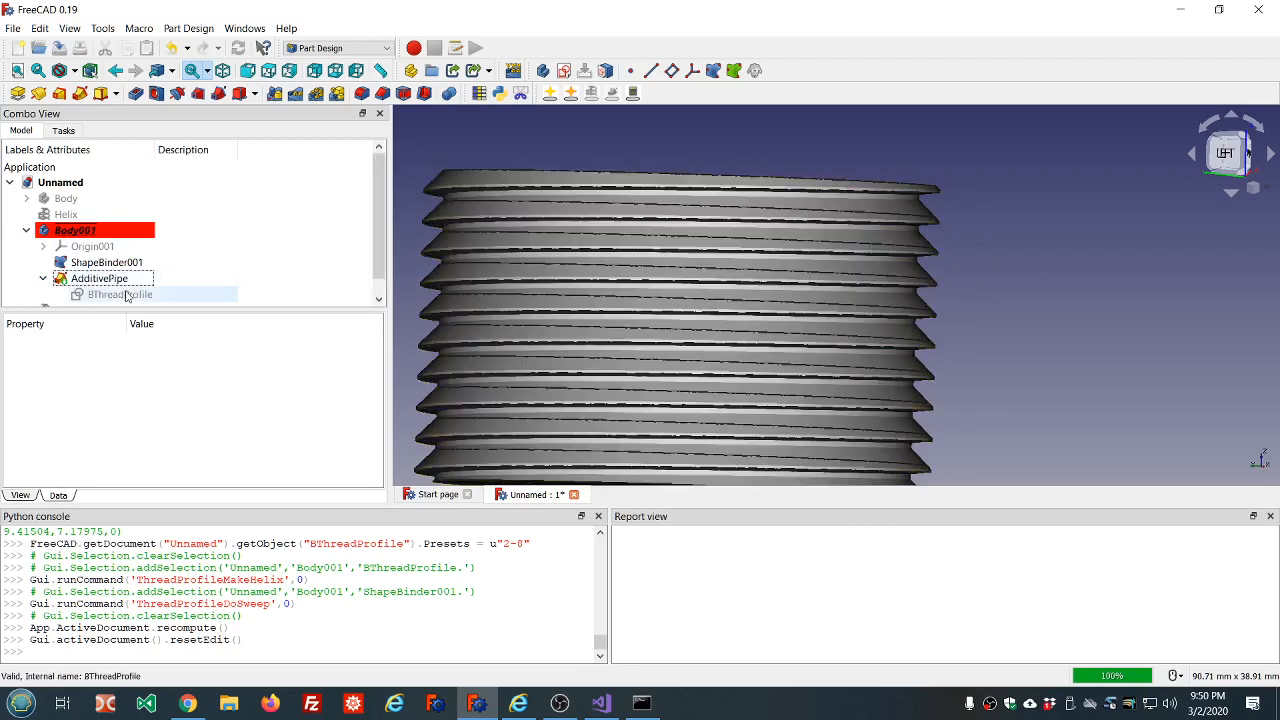
{"action": "left_click", "coordinate": [128, 295]}
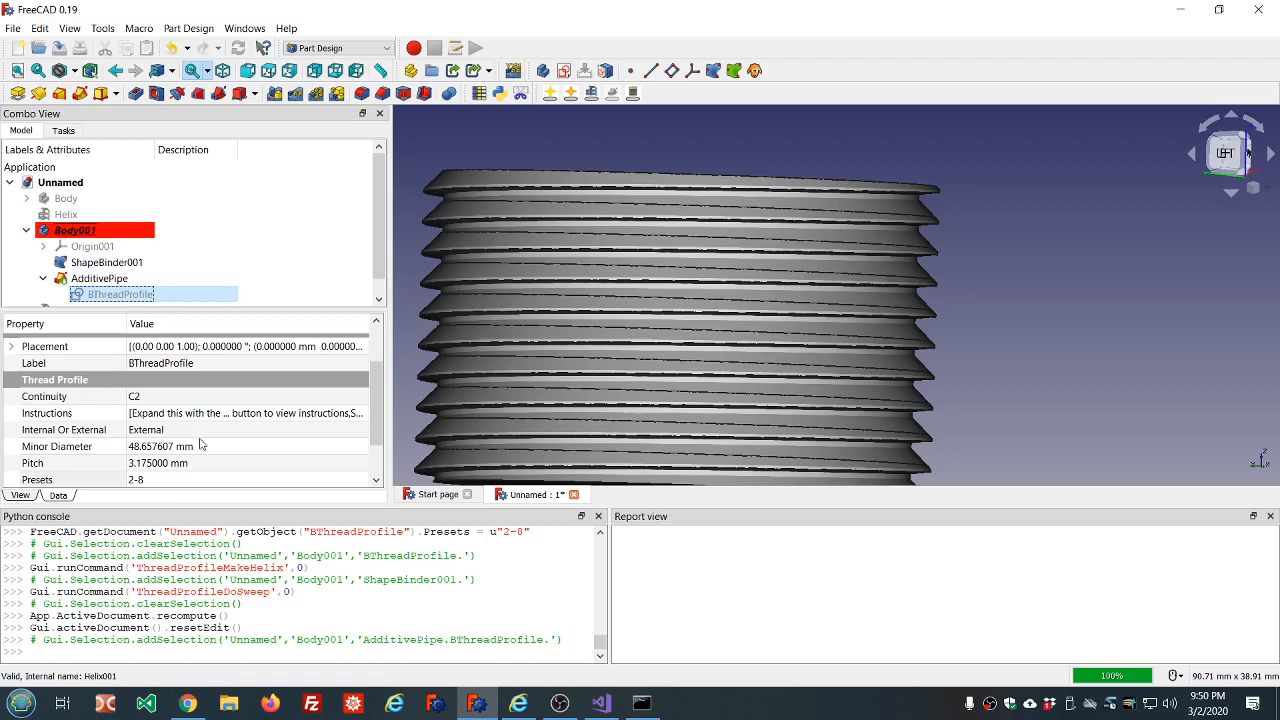
{"action": "left_click", "coordinate": [137, 450]}
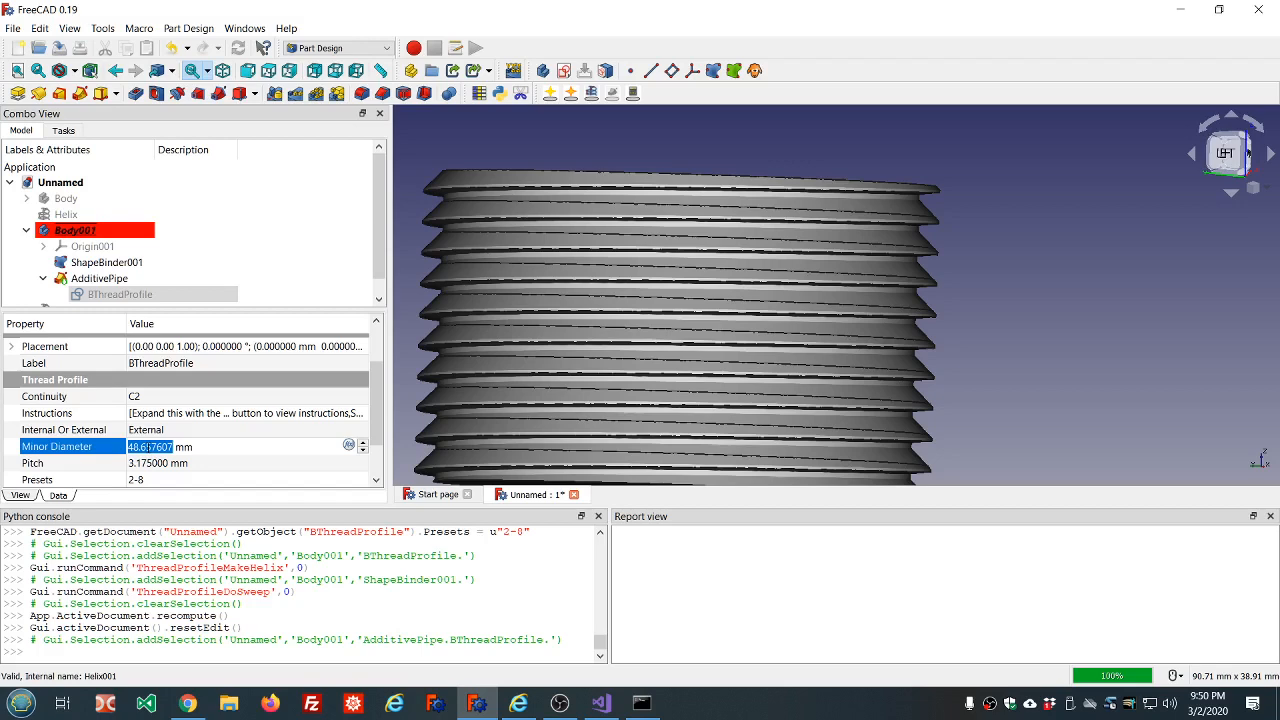
Inspect the crests and roots of the external buttress thread up close from several angles.
{"action": "scroll", "coordinate": [659, 374], "scroll_direction": "down", "scroll_amount": 4}
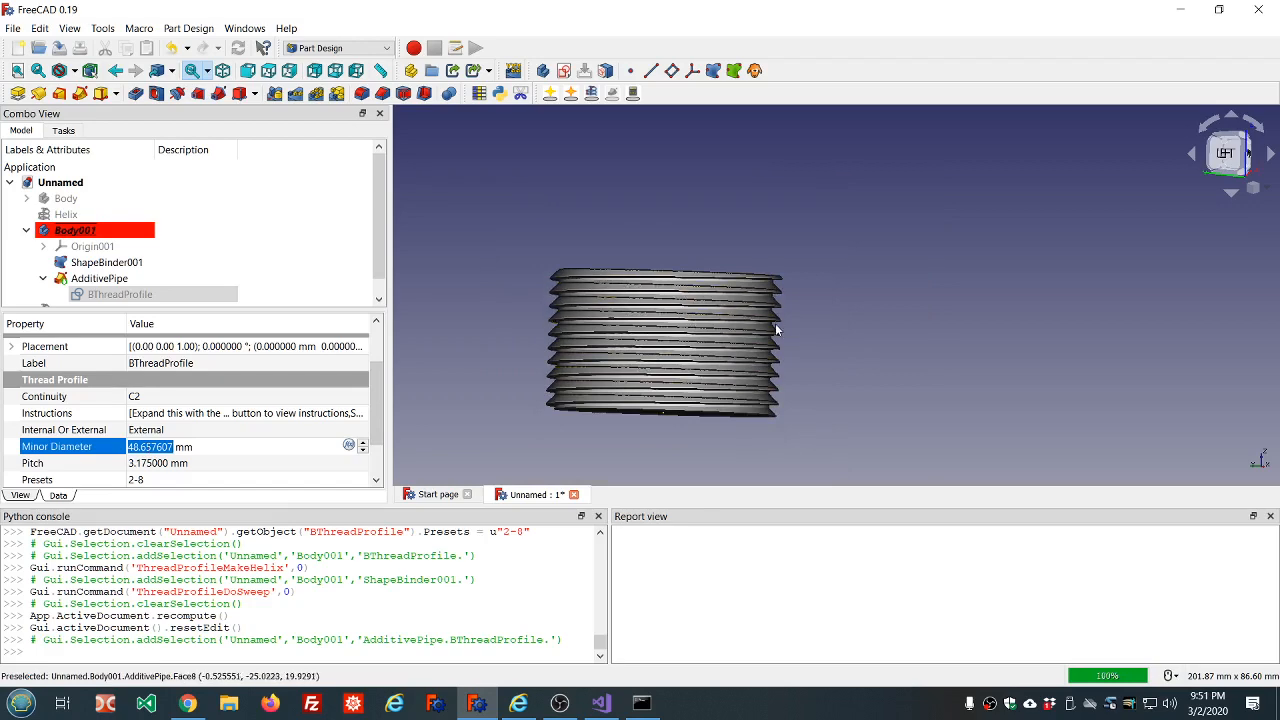
{"action": "scroll", "coordinate": [776, 322], "scroll_direction": "up", "scroll_amount": 5}
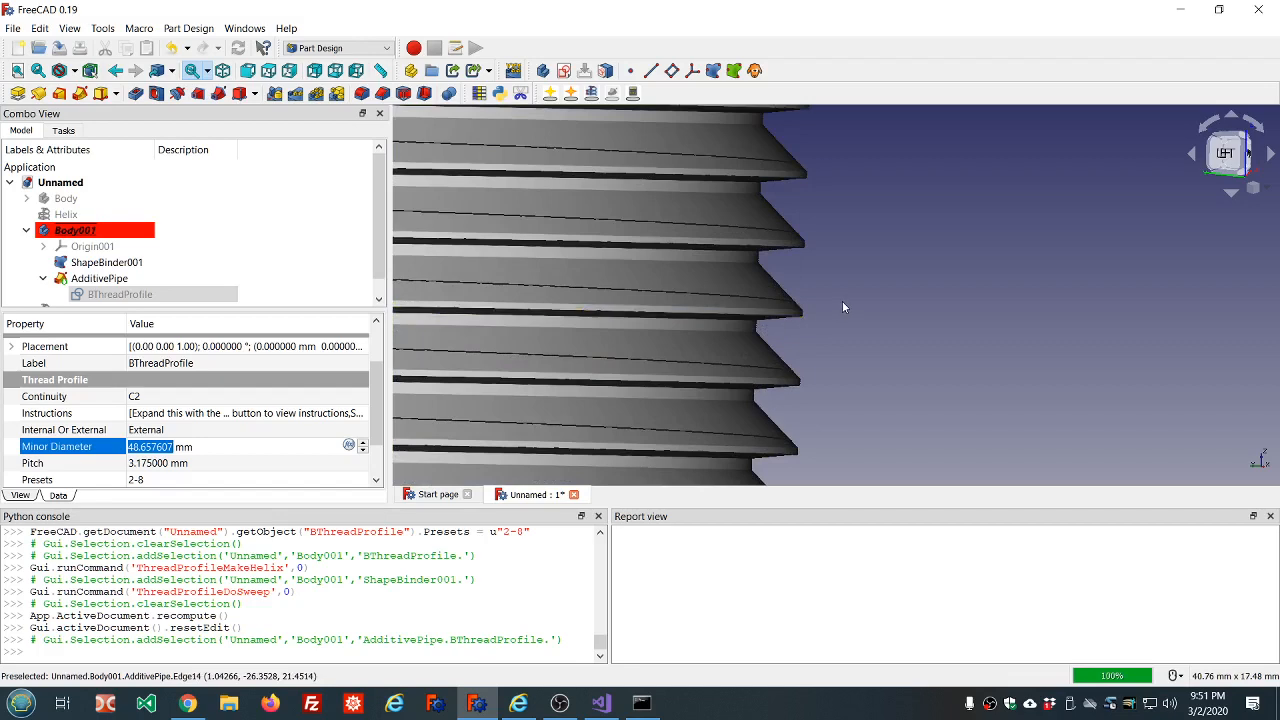
{"action": "mouse_move", "coordinate": [842, 301]}
{"action": "middle_mouse_down"}
{"action": "mouse_move", "coordinate": [847, 327]}
{"action": "mouse_move", "coordinate": [860, 297]}
{"action": "middle_mouse_up"}
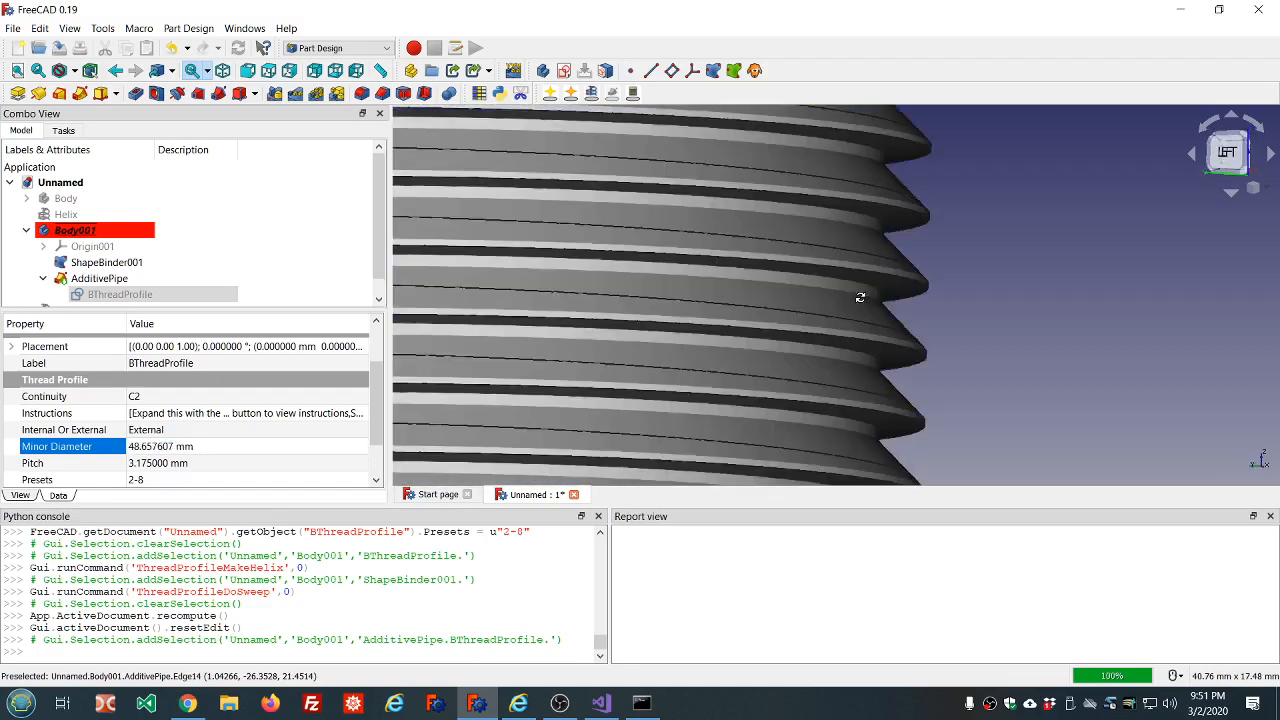
{"action": "scroll", "coordinate": [859, 296], "scroll_direction": "down", "scroll_amount": 5}
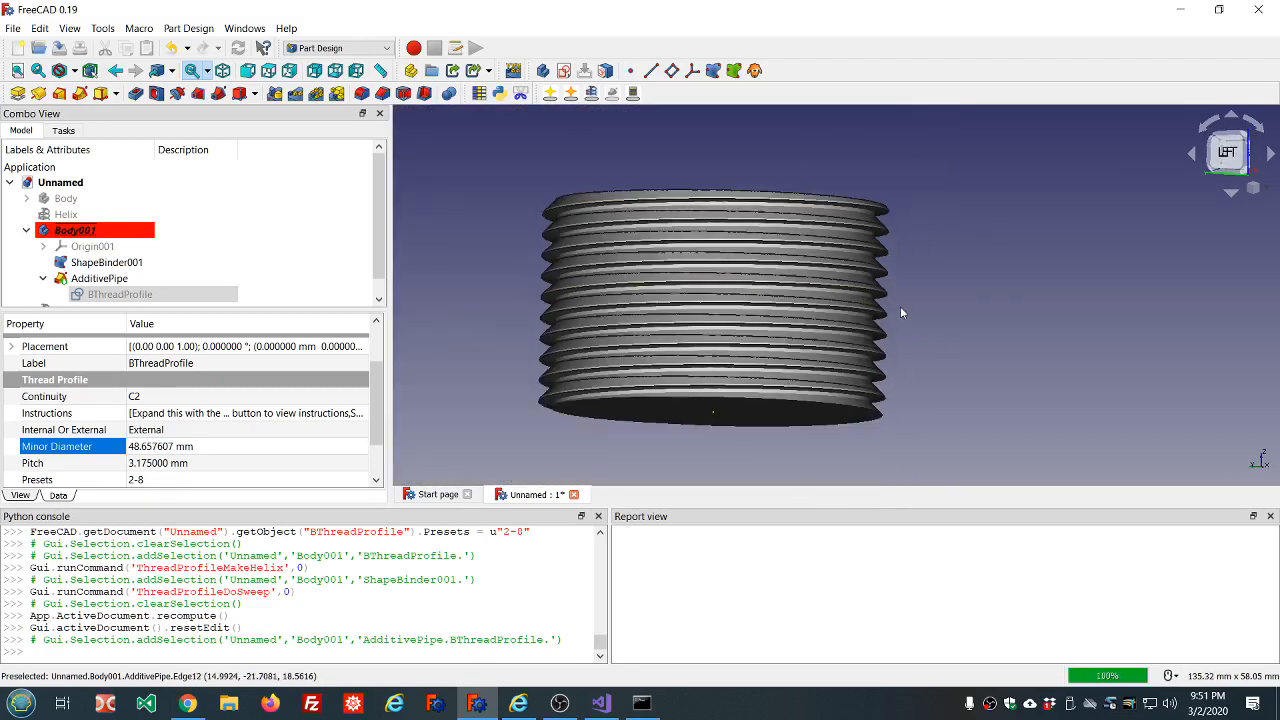
{"action": "middle_click_drag", "start_coordinate": [915, 306], "coordinate": [912, 314]}
{"action": "scroll", "coordinate": [910, 316], "scroll_direction": "up", "scroll_amount": 2}
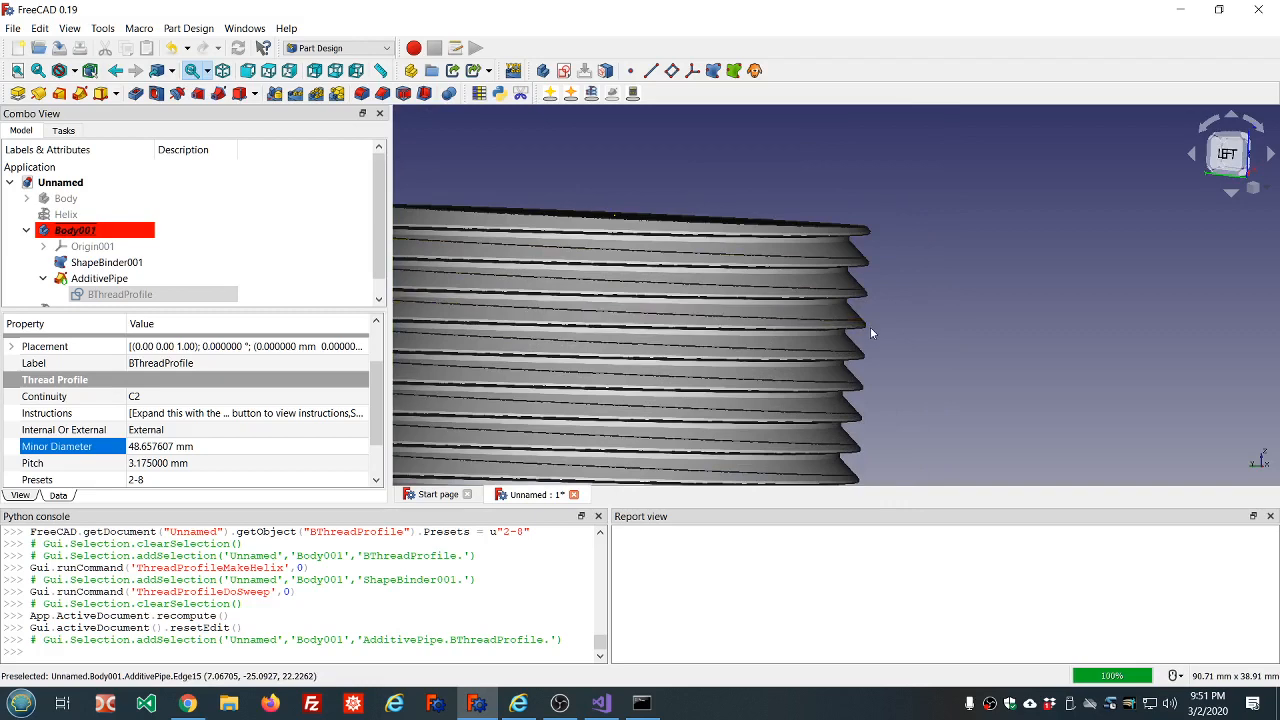
{"action": "scroll", "coordinate": [870, 327], "scroll_direction": "up", "scroll_amount": 5}
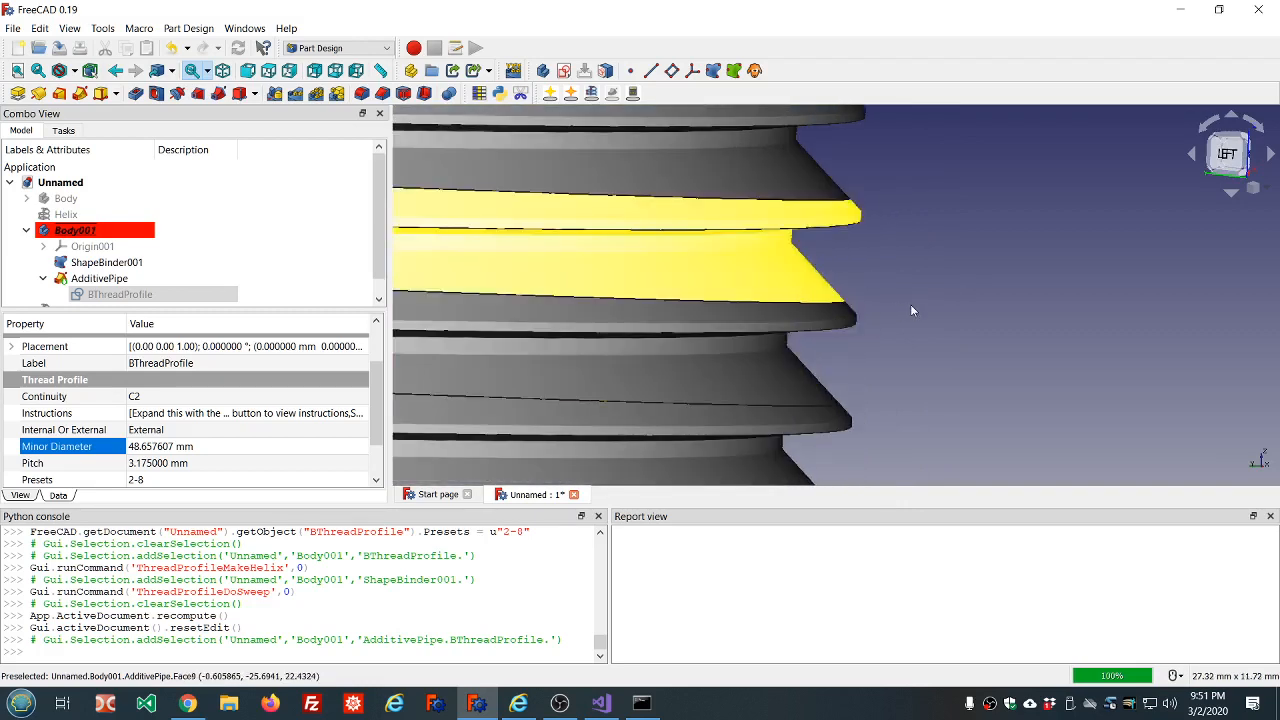
Examine the external buttress thread from the left side, both as a whole and up close along its edge.
{"action": "scroll", "coordinate": [902, 310], "scroll_direction": "down", "scroll_amount": 5}
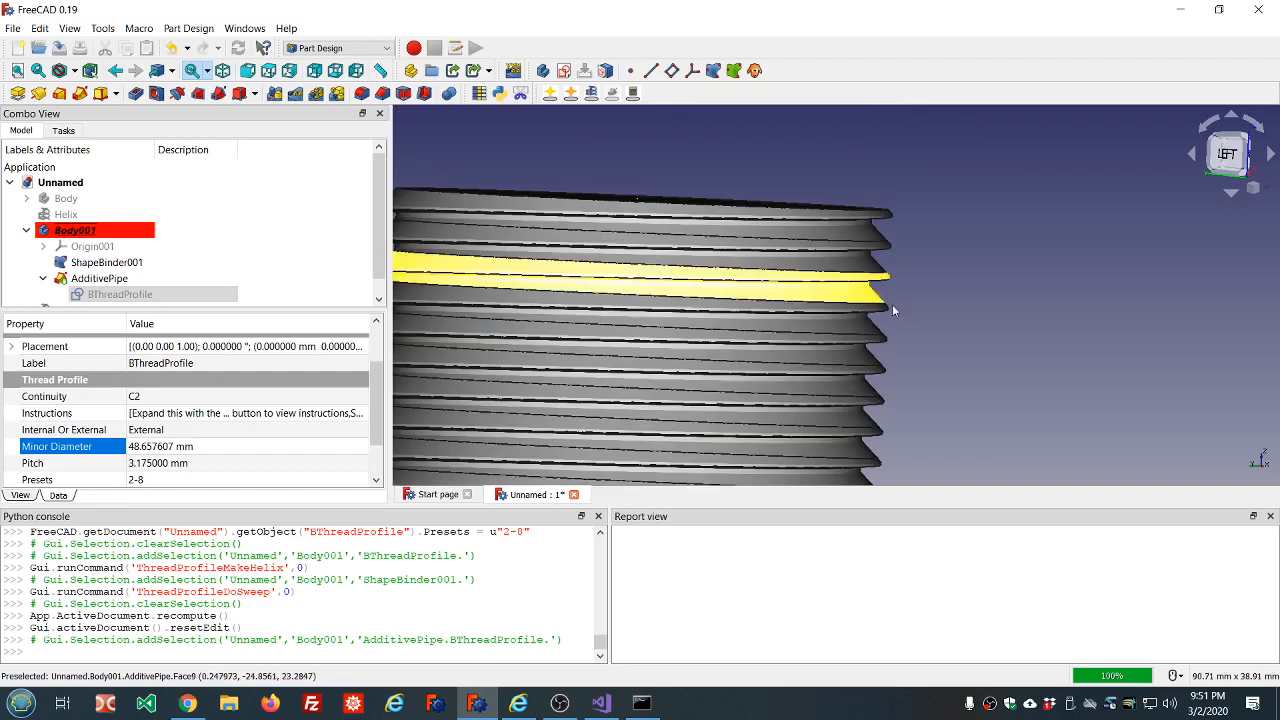
{"action": "scroll", "coordinate": [893, 309], "scroll_direction": "down", "scroll_amount": 2}
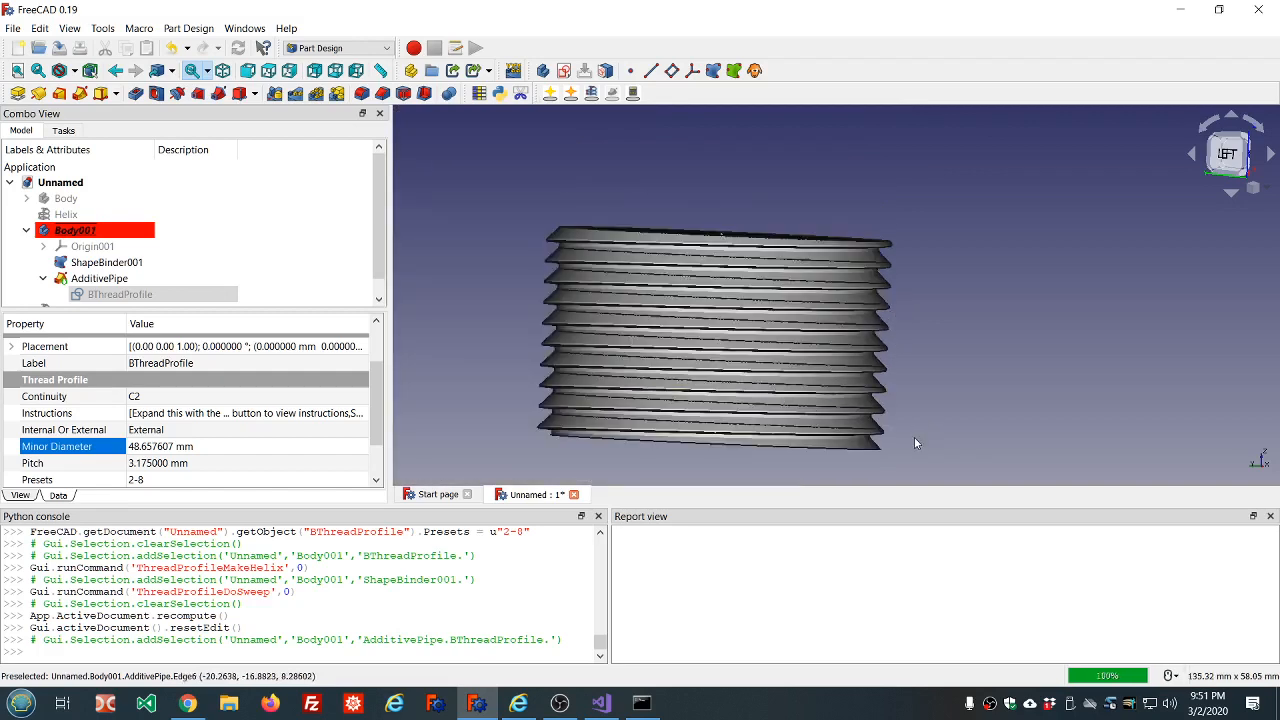
{"action": "mouse_move", "coordinate": [914, 438]}
{"action": "middle_mouse_down"}
{"action": "mouse_move", "coordinate": [911, 347]}
{"action": "mouse_move", "coordinate": [922, 437]}
{"action": "middle_mouse_up"}
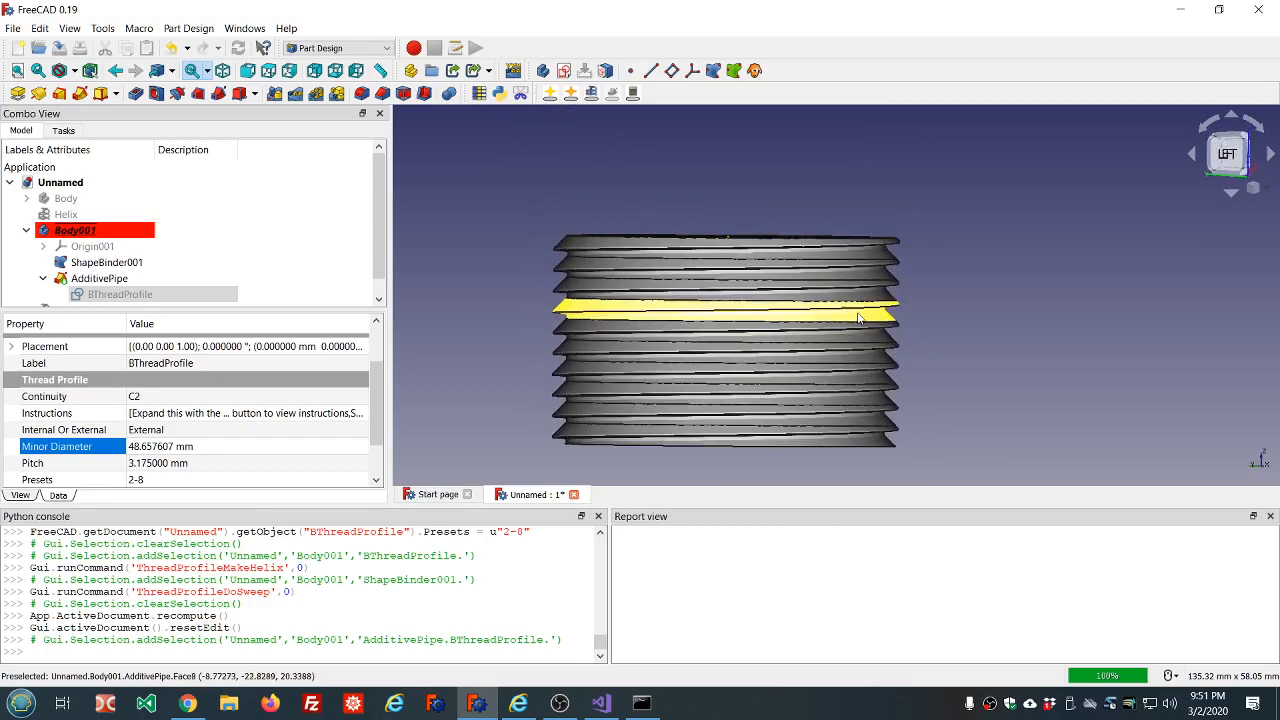
{"action": "scroll", "coordinate": [911, 282], "scroll_direction": "up", "scroll_amount": 2}
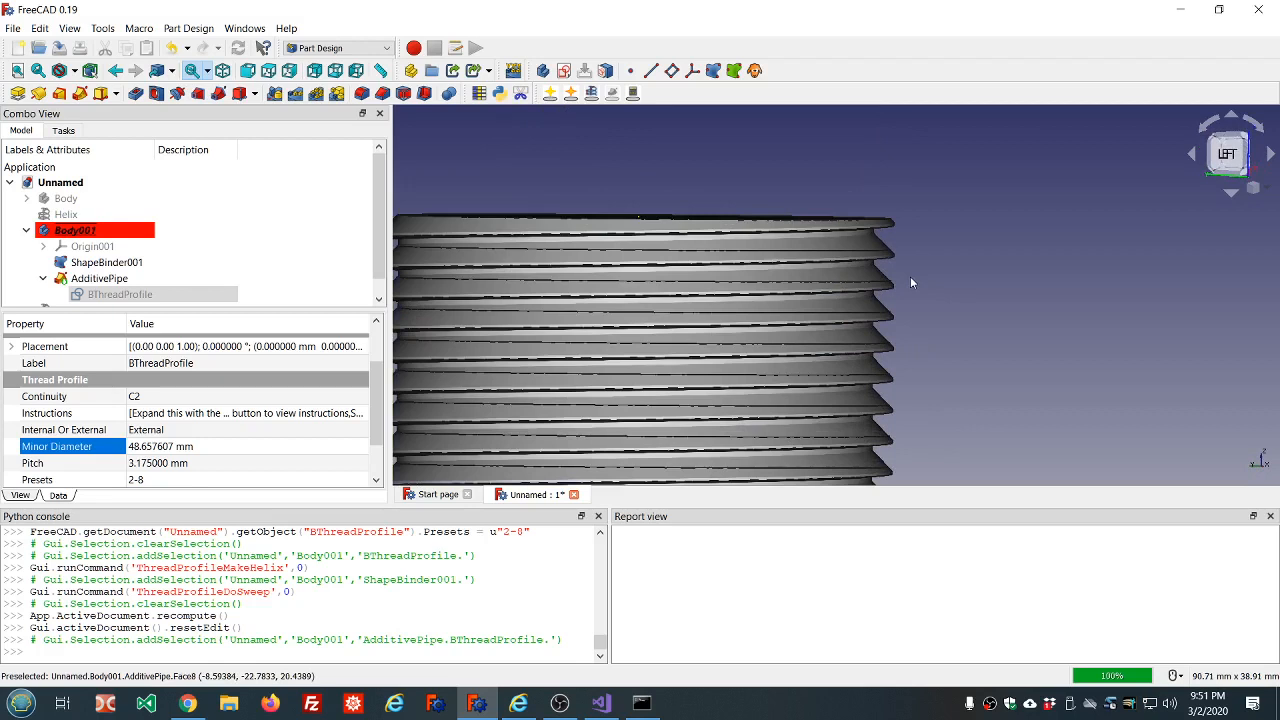
{"action": "scroll", "coordinate": [911, 282], "scroll_direction": "down", "scroll_amount": 4}
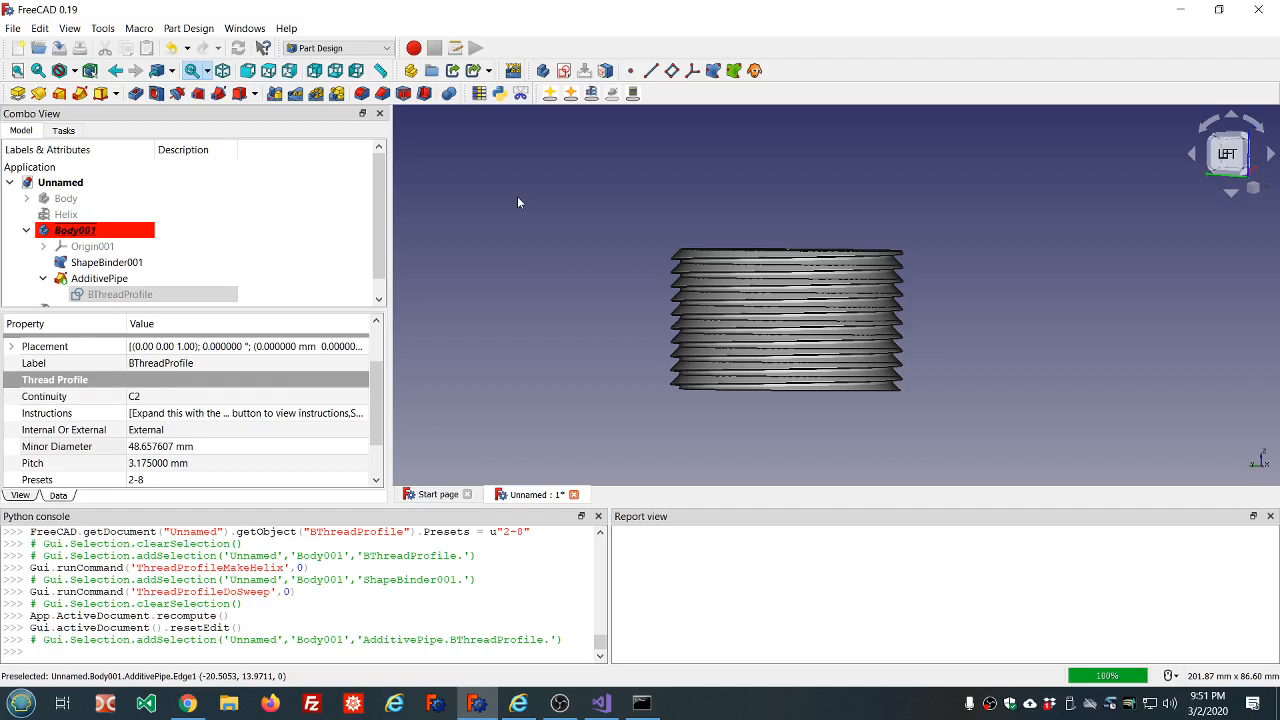
{"action": "scroll", "coordinate": [981, 343], "scroll_direction": "up", "scroll_amount": 2}
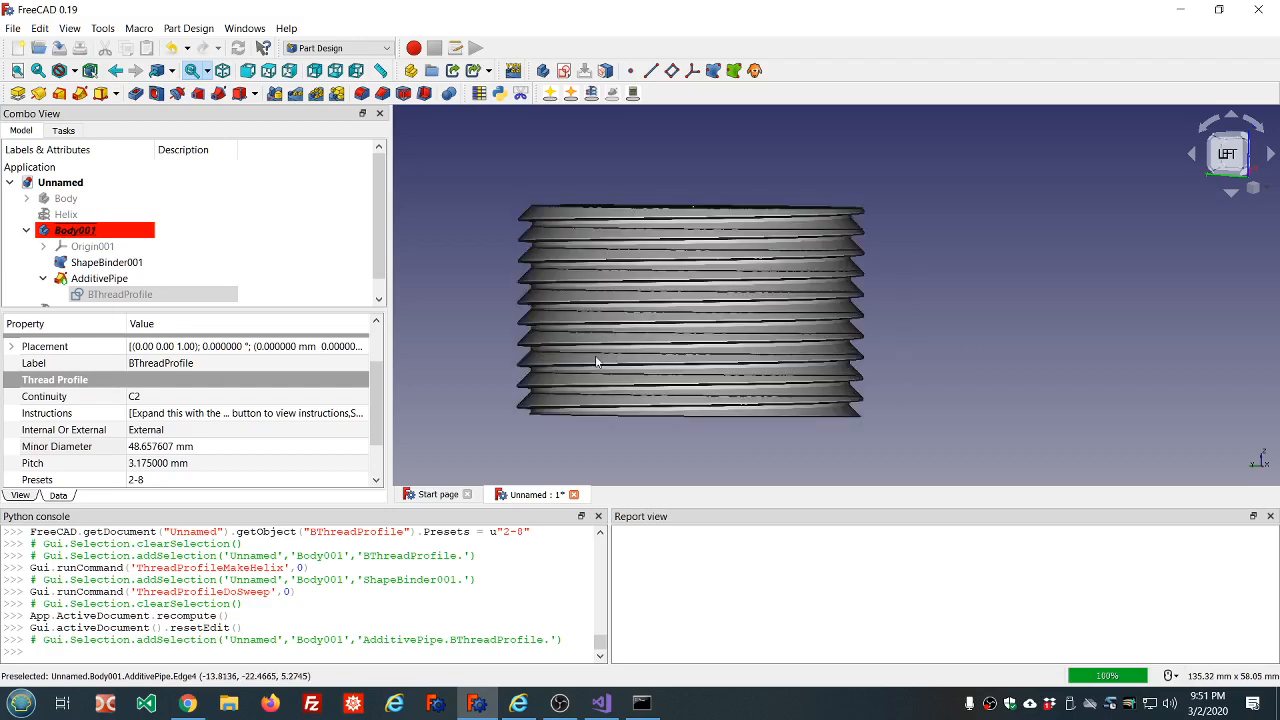
Hide the buttress thread's shape binder, its additive pipe and the whole Body001.
{"action": "left_click", "coordinate": [141, 262]}
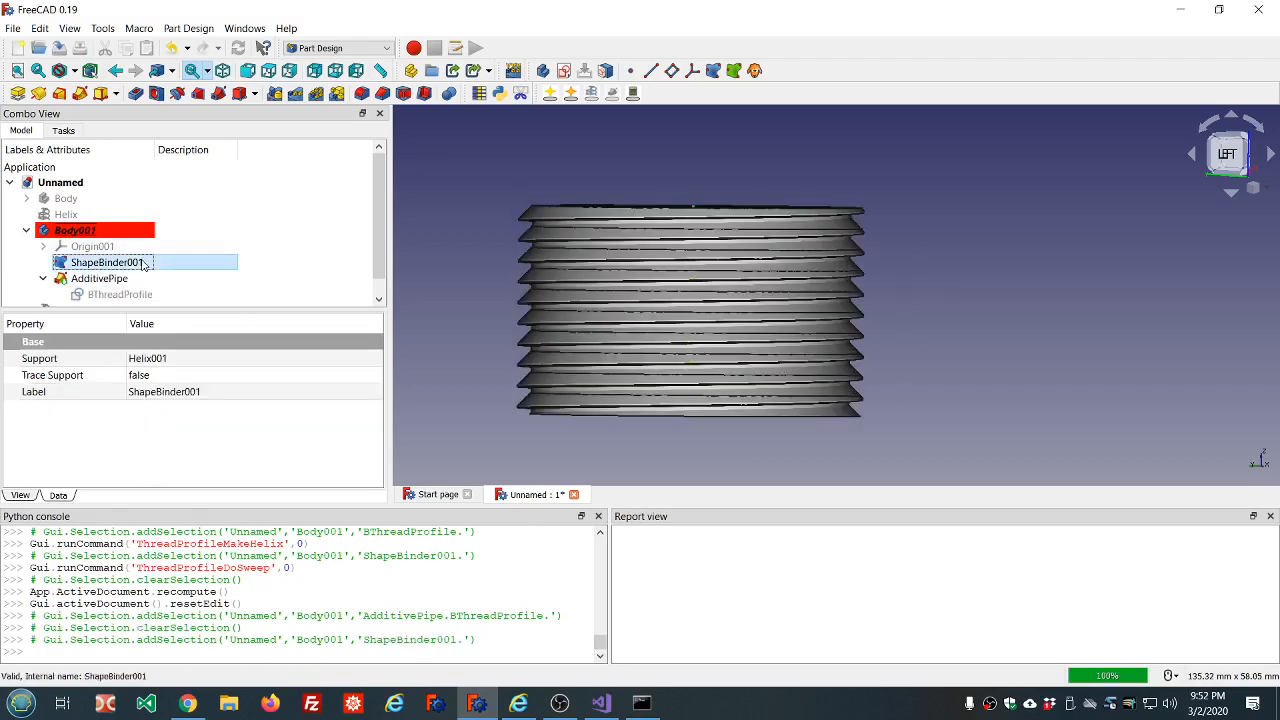
{"action": "key", "text": "space"}
{"action": "left_click", "coordinate": [117, 278]}
{"action": "key", "text": "space"}
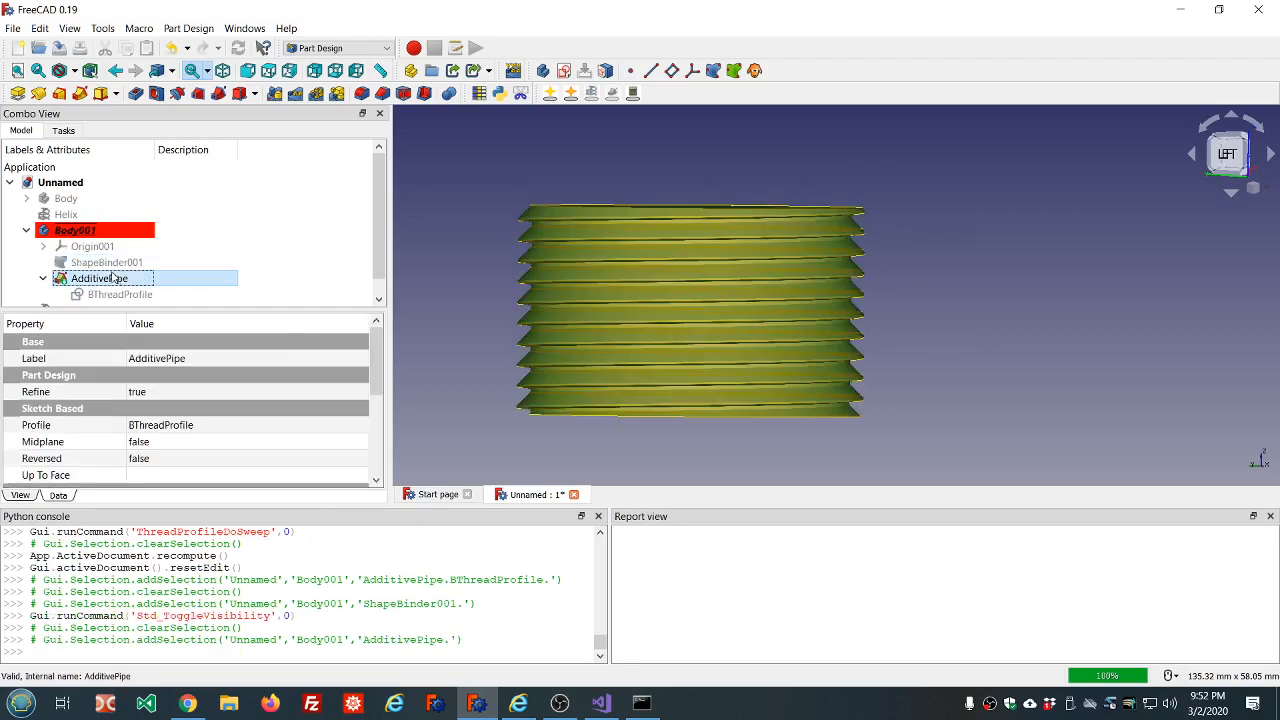
{"action": "left_click", "coordinate": [79, 231]}
{"action": "key", "text": "space"}
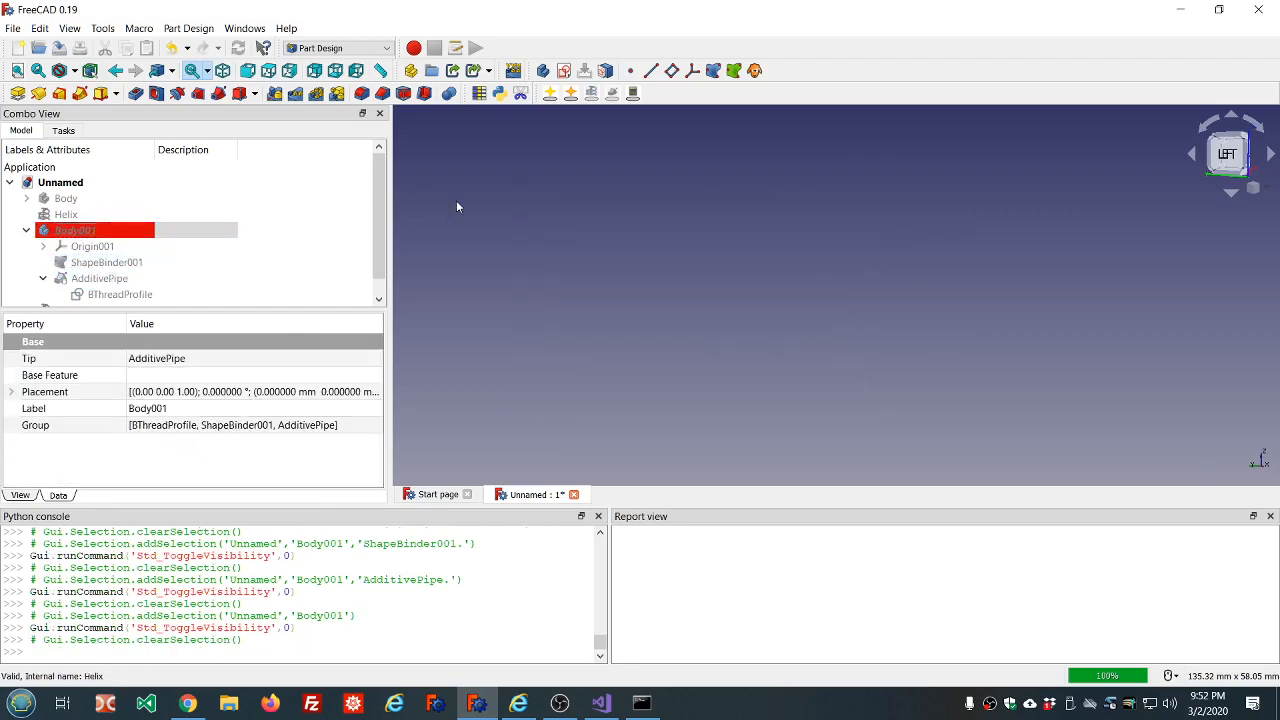
{"action": "left_click", "coordinate": [456, 200]}
Switch to the Part workbench and create a new V thread profile.
{"action": "left_click", "coordinate": [386, 48]}
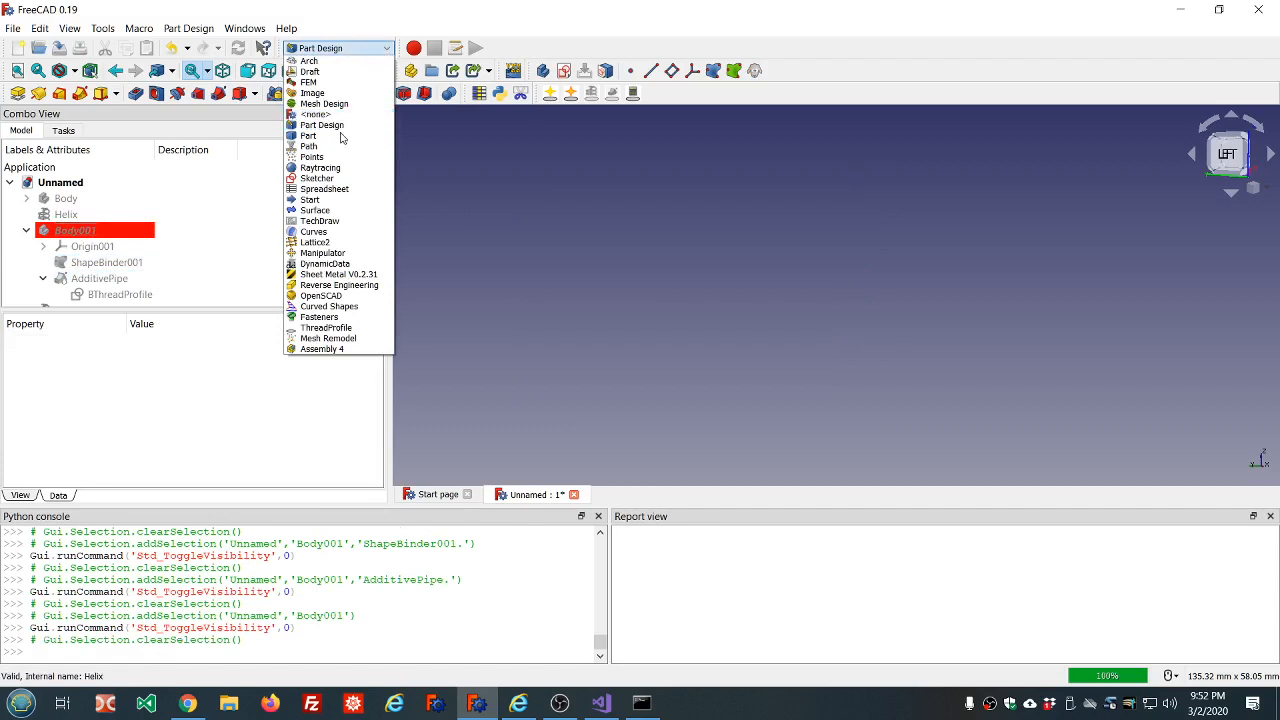
{"action": "left_click", "coordinate": [338, 139]}
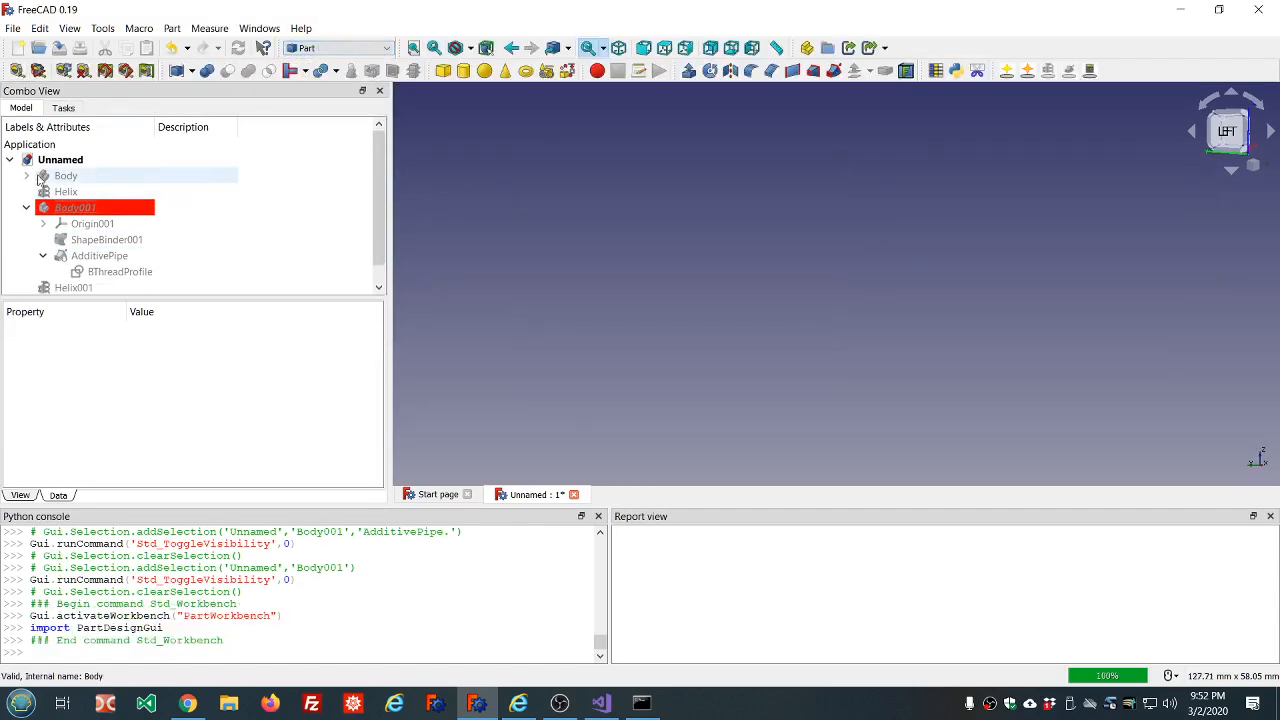
{"action": "left_click", "coordinate": [8, 161]}
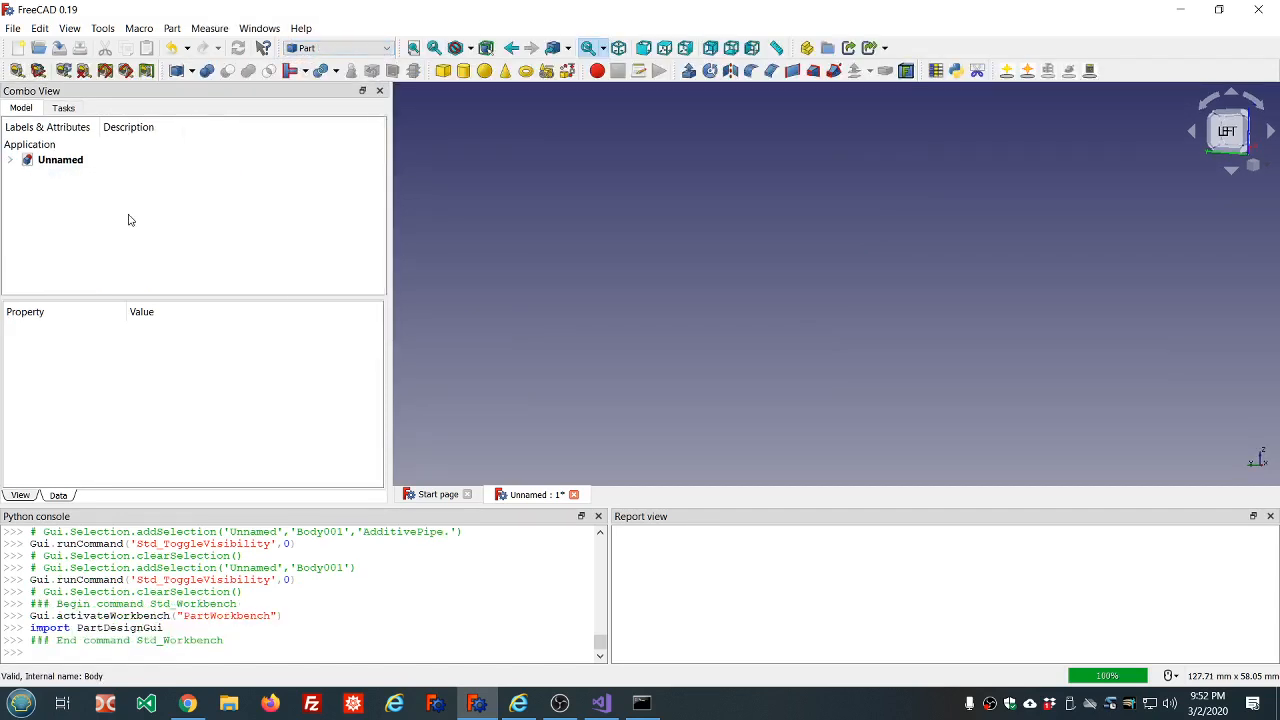
{"action": "left_click", "coordinate": [1006, 71]}
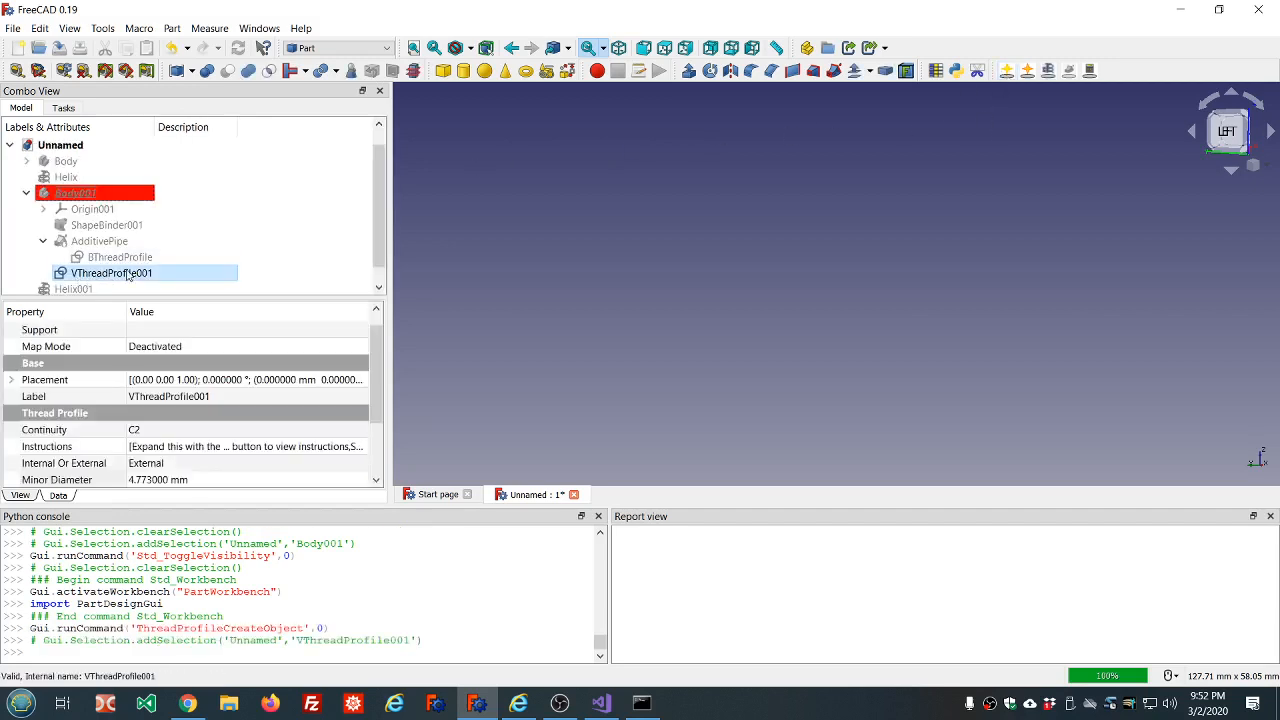
Deactivate Body001 and move the new V thread profile out of it to the document's root level.
{"action": "double_click", "coordinate": [199, 193]}
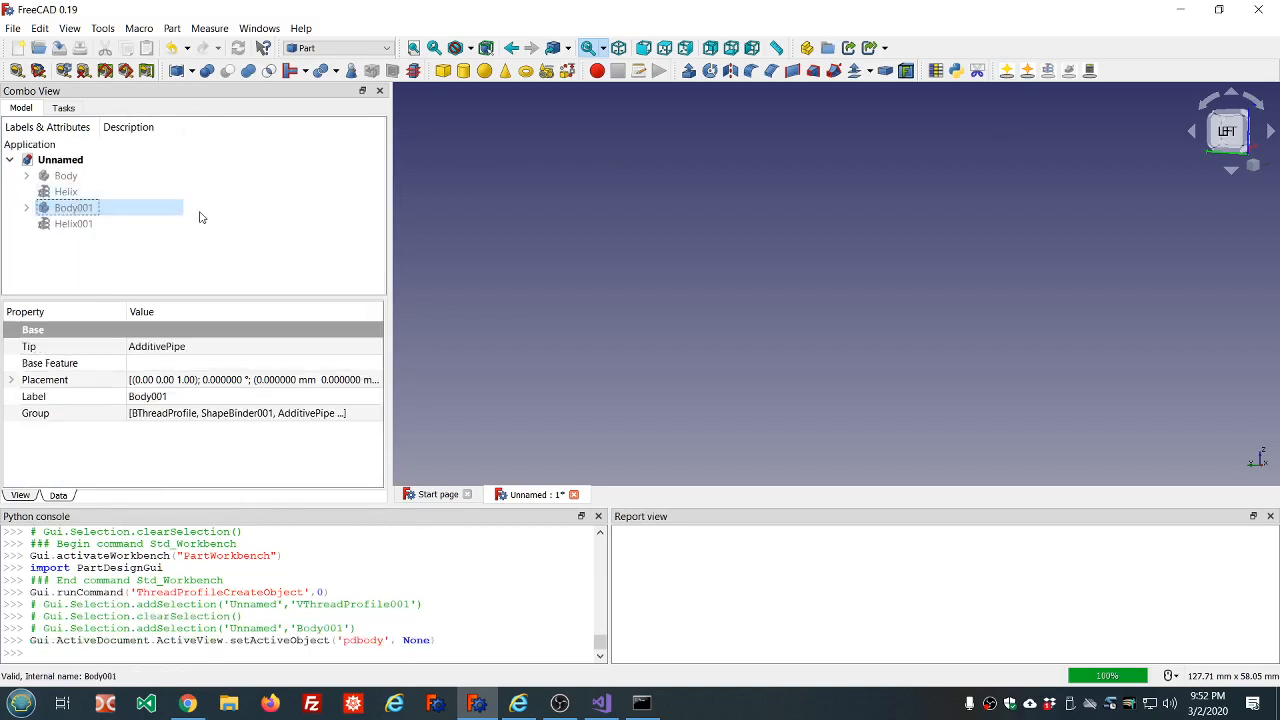
{"action": "left_click", "coordinate": [26, 208]}
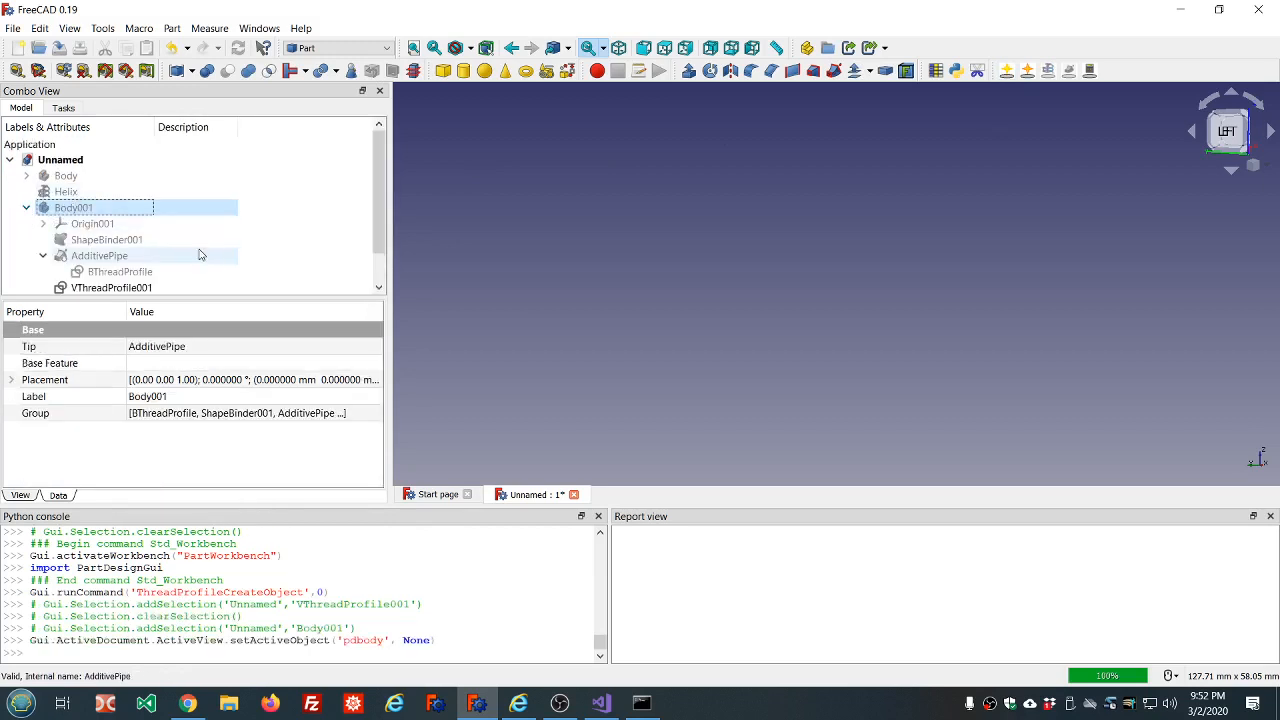
{"action": "scroll", "coordinate": [199, 250], "scroll_direction": "down", "scroll_amount": 1}
{"action": "left_click_drag", "start_coordinate": [125, 255], "coordinate": [95, 160]}
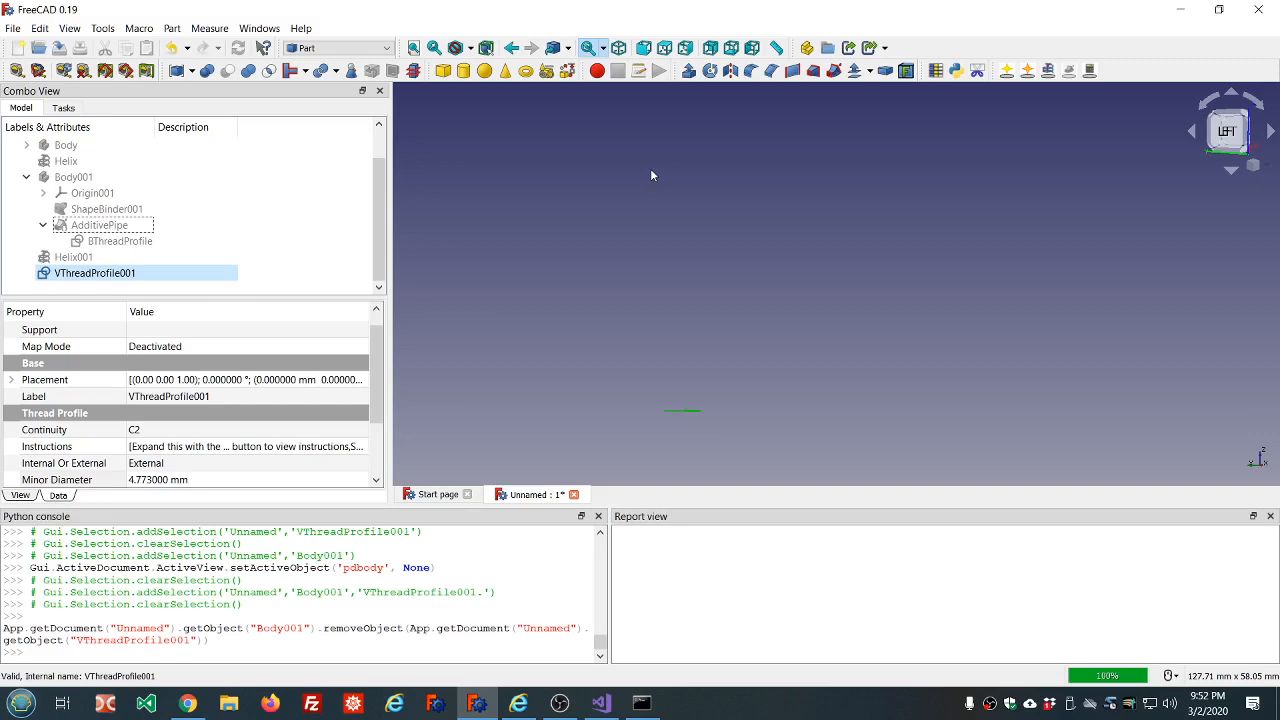
Make a helix matched to the standalone V thread profile.
{"action": "mouse_move", "coordinate": [753, 285]}
{"action": "middle_mouse_down"}
{"action": "mouse_move", "coordinate": [760, 320]}
{"action": "mouse_move", "coordinate": [749, 271]}
{"action": "mouse_move", "coordinate": [731, 289]}
{"action": "middle_mouse_up"}
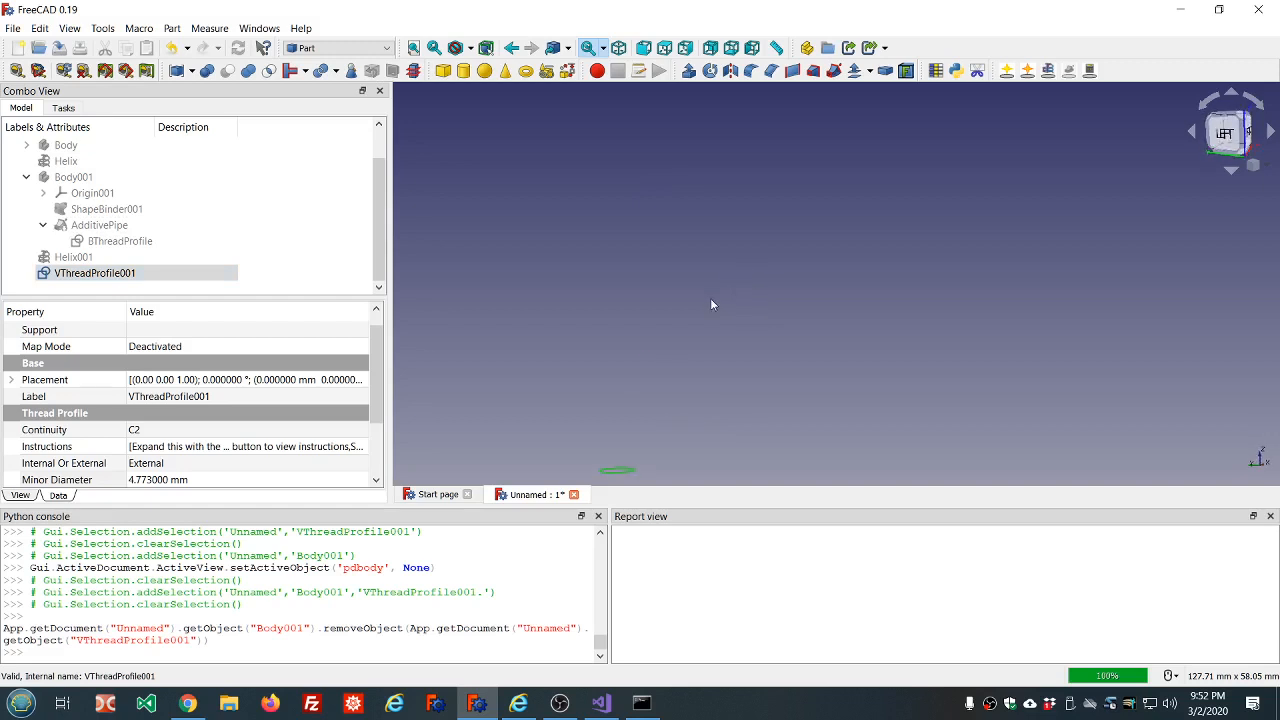
{"action": "scroll", "coordinate": [709, 305], "scroll_direction": "down", "scroll_amount": 4}
{"action": "scroll", "coordinate": [640, 430], "scroll_direction": "up", "scroll_amount": 8}
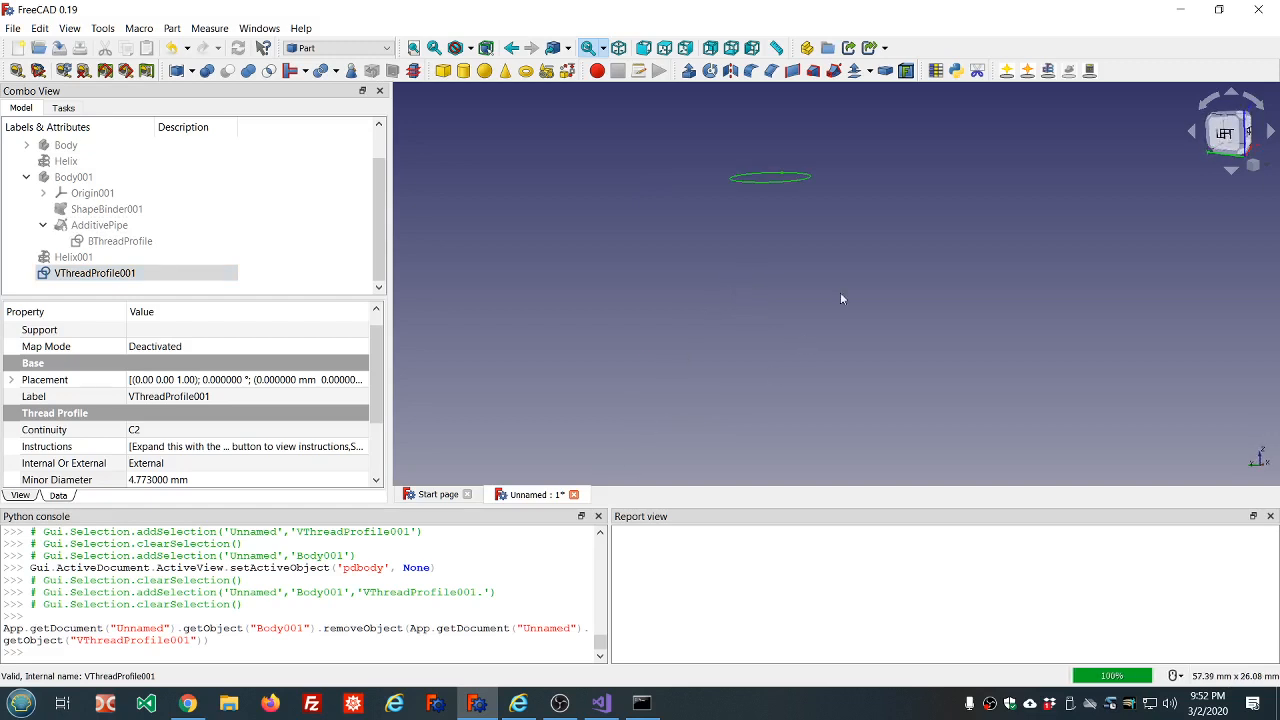
{"action": "scroll", "coordinate": [937, 185], "scroll_direction": "up", "scroll_amount": 2}
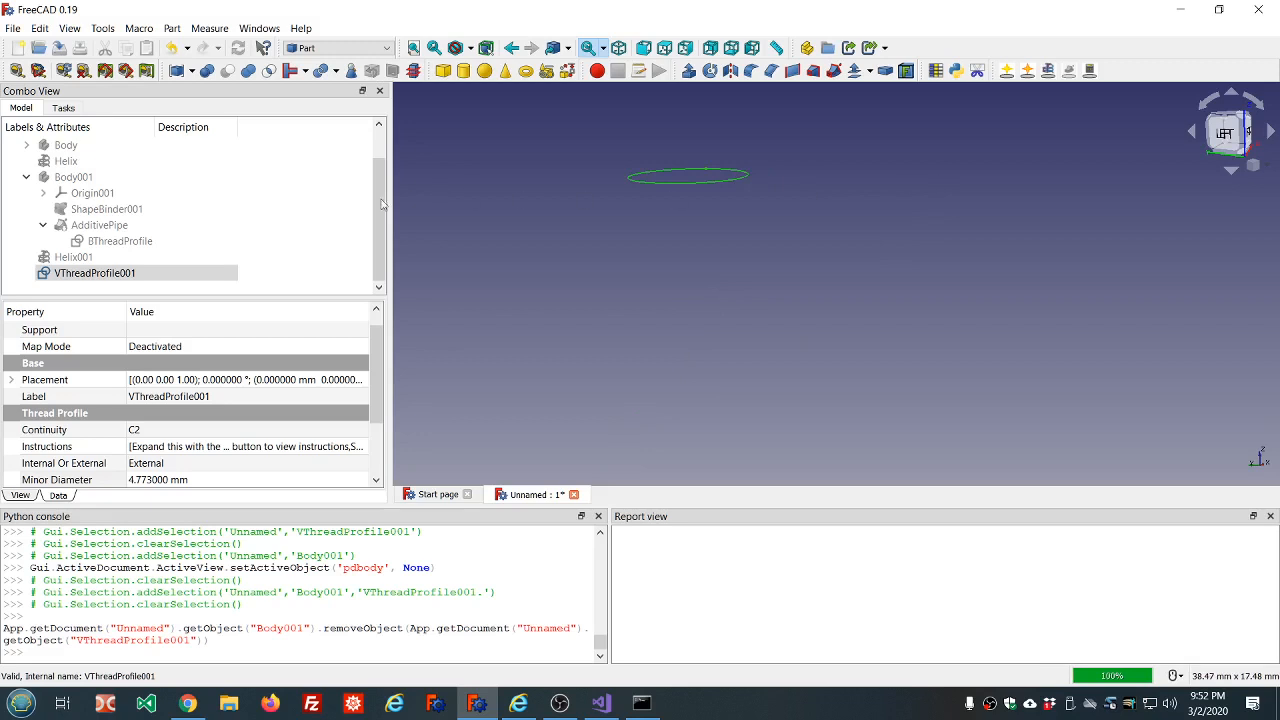
{"action": "left_click", "coordinate": [160, 273]}
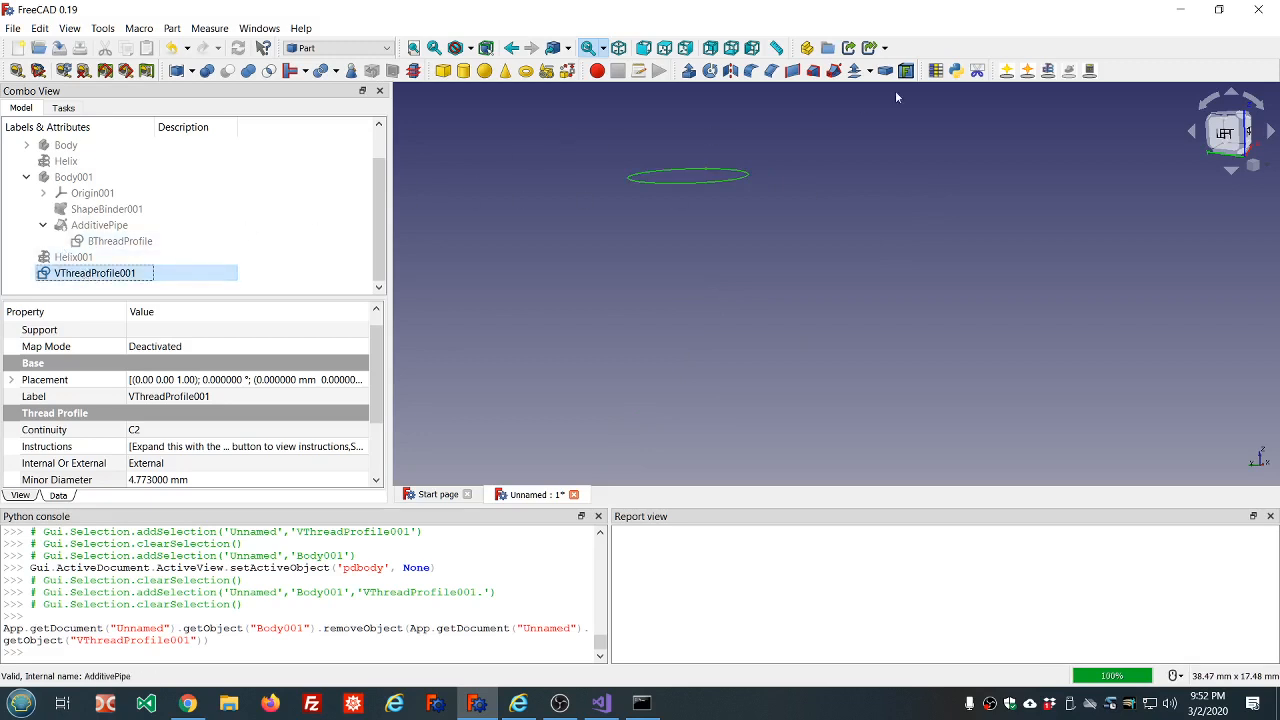
{"action": "left_click", "coordinate": [1048, 71]}
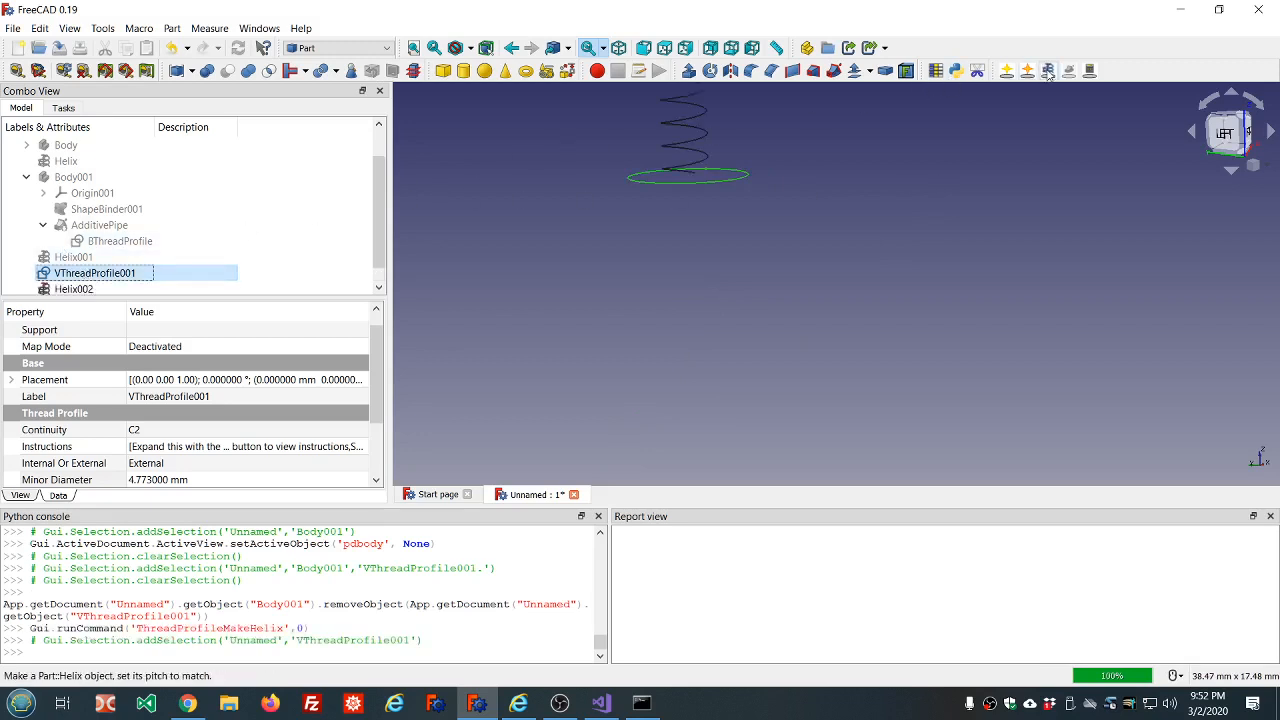
{"action": "scroll", "coordinate": [902, 118], "scroll_direction": "up", "scroll_amount": 4}
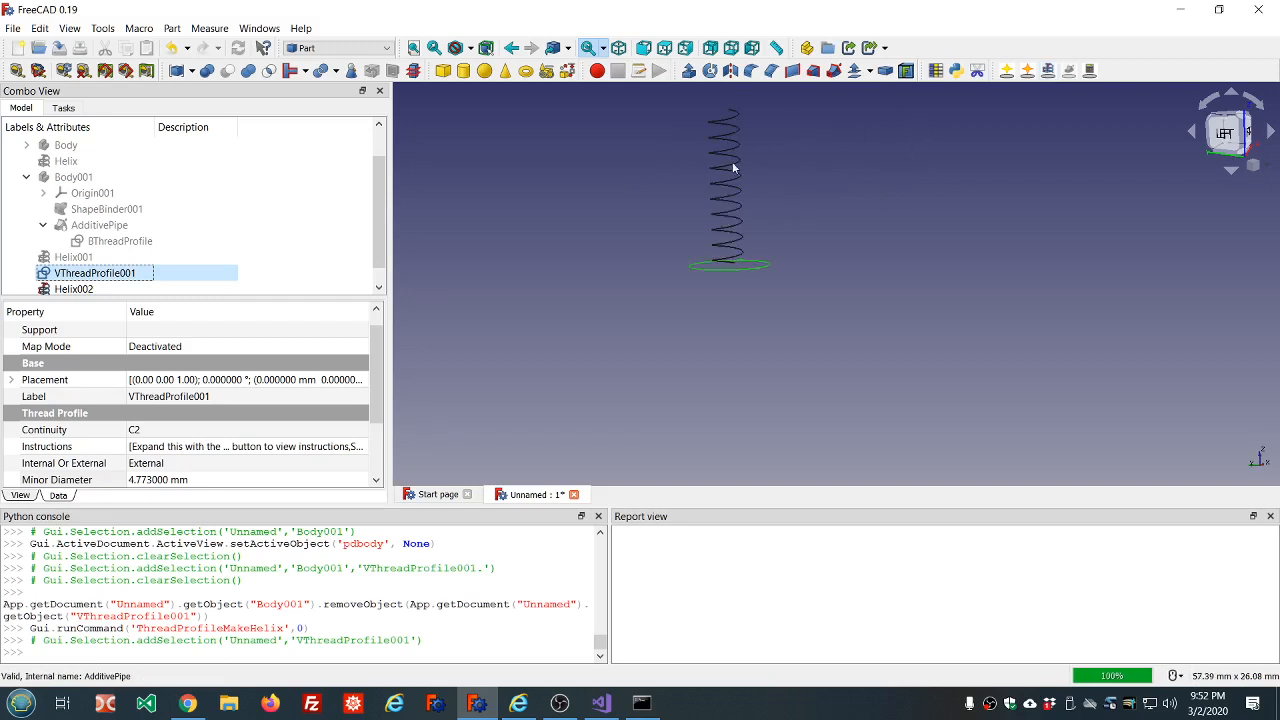
{"action": "scroll", "coordinate": [345, 243], "scroll_direction": "down", "scroll_amount": 1}
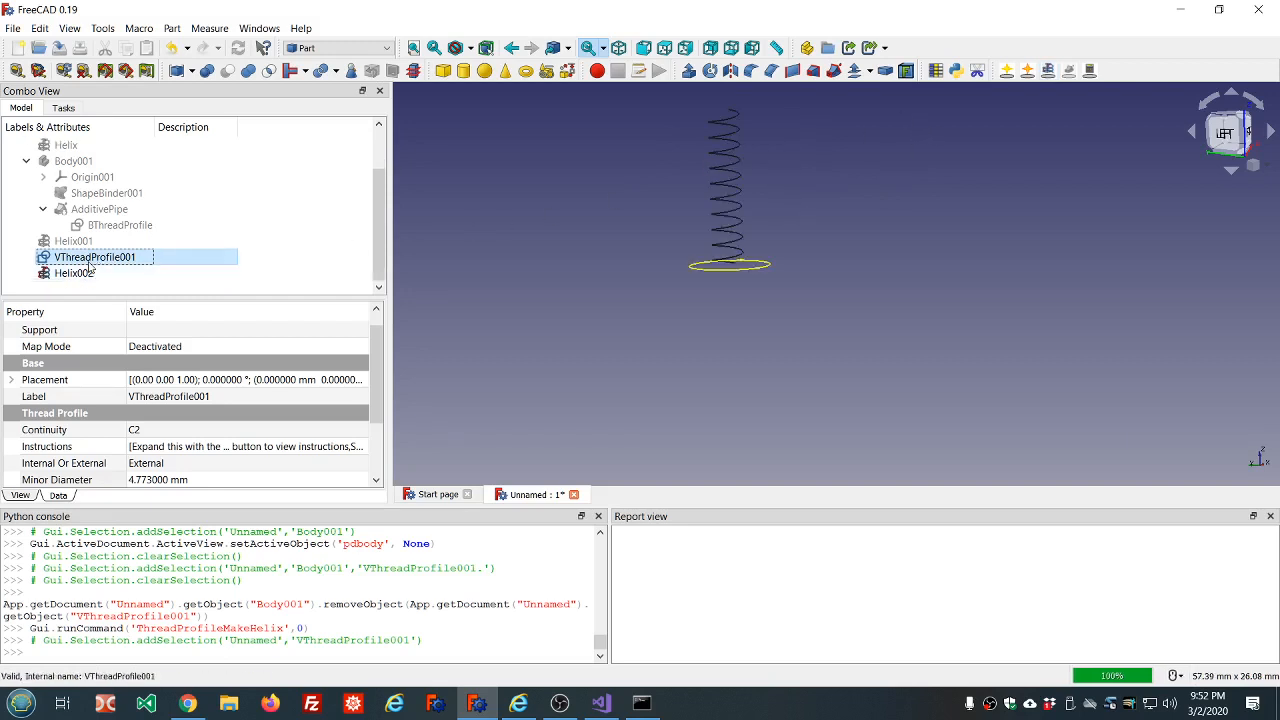
Set the V thread profile's preset to Garden Hose NHR.
{"action": "left_click", "coordinate": [378, 366]}
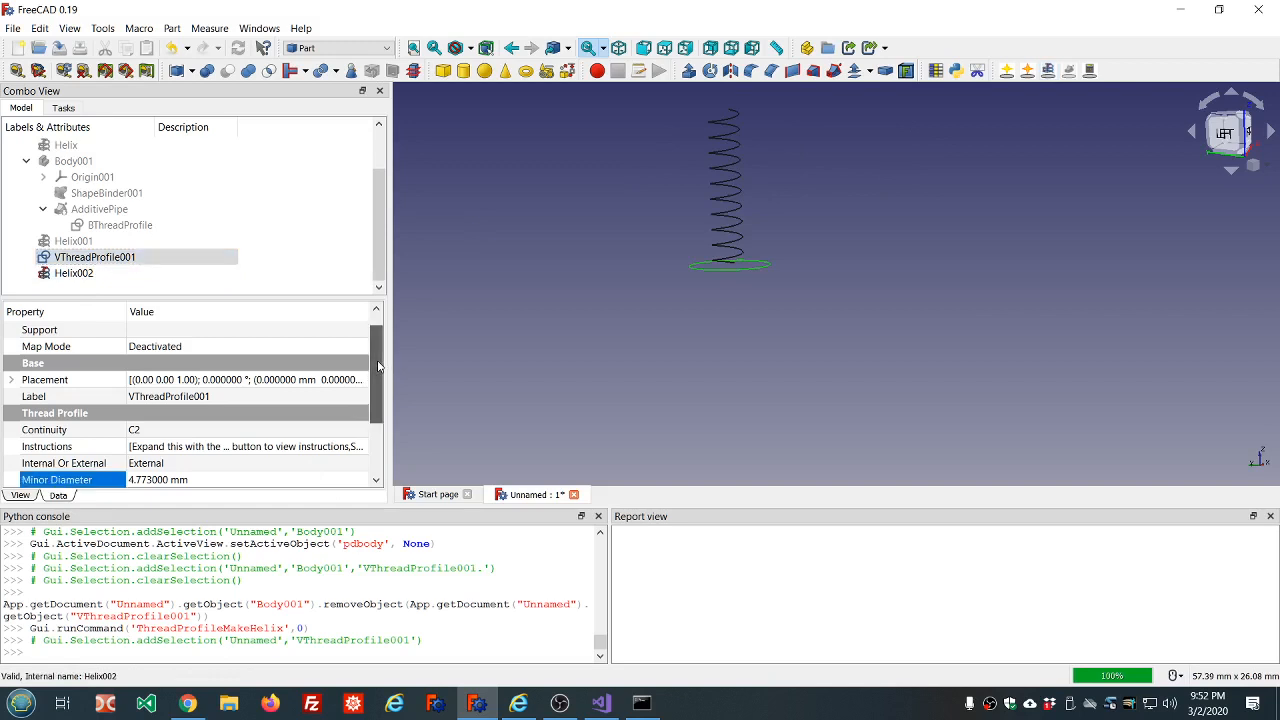
{"action": "left_click_drag", "start_coordinate": [378, 366], "coordinate": [378, 374]}
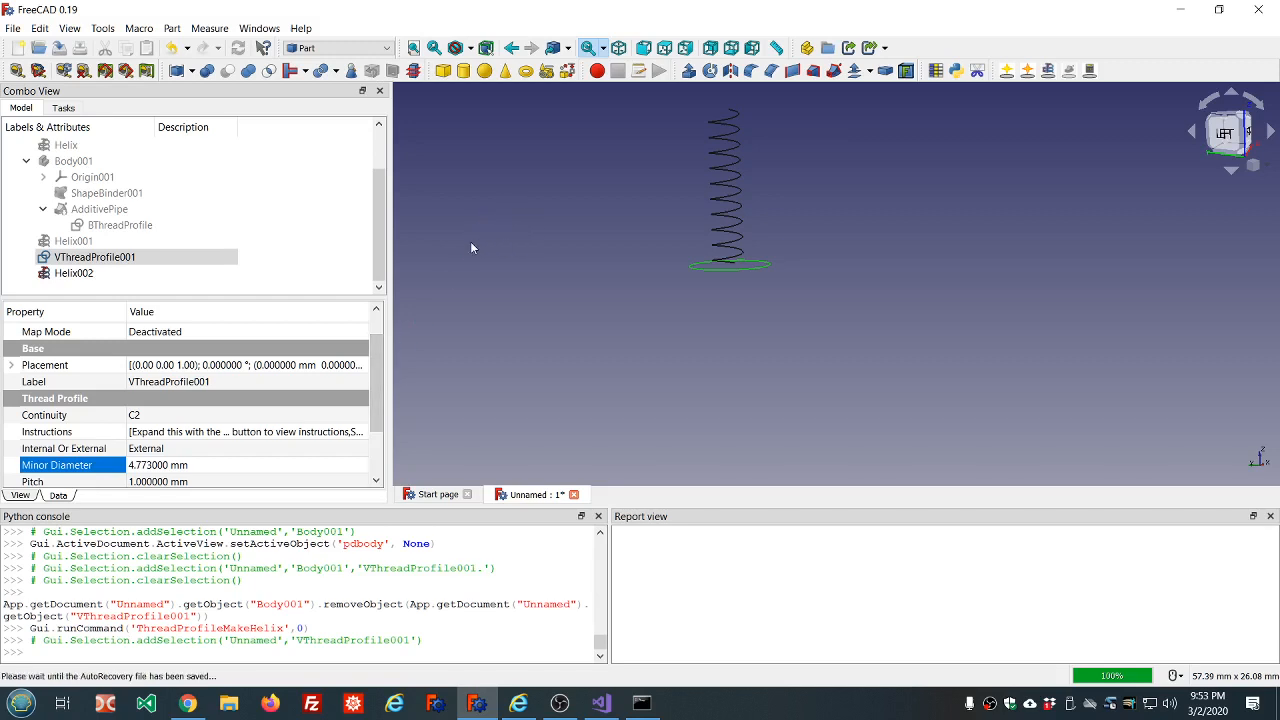
{"action": "left_click_drag", "start_coordinate": [380, 351], "coordinate": [381, 387]}
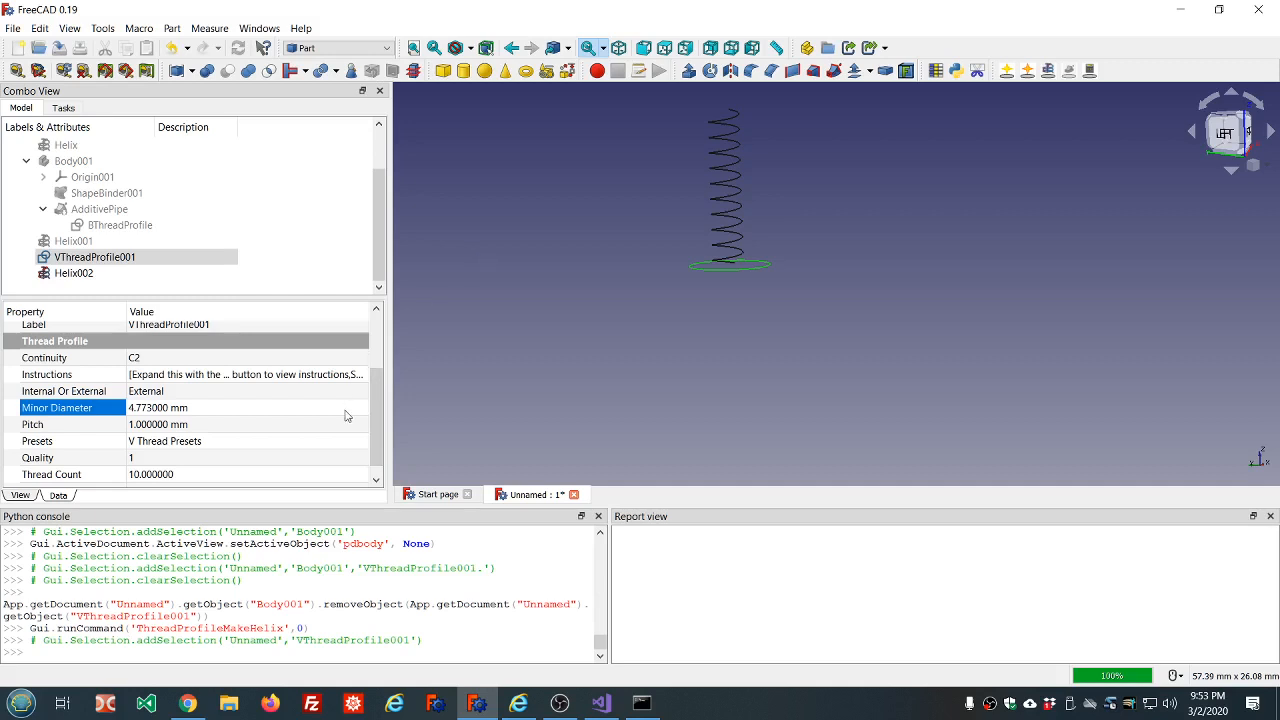
{"action": "left_click", "coordinate": [303, 443]}
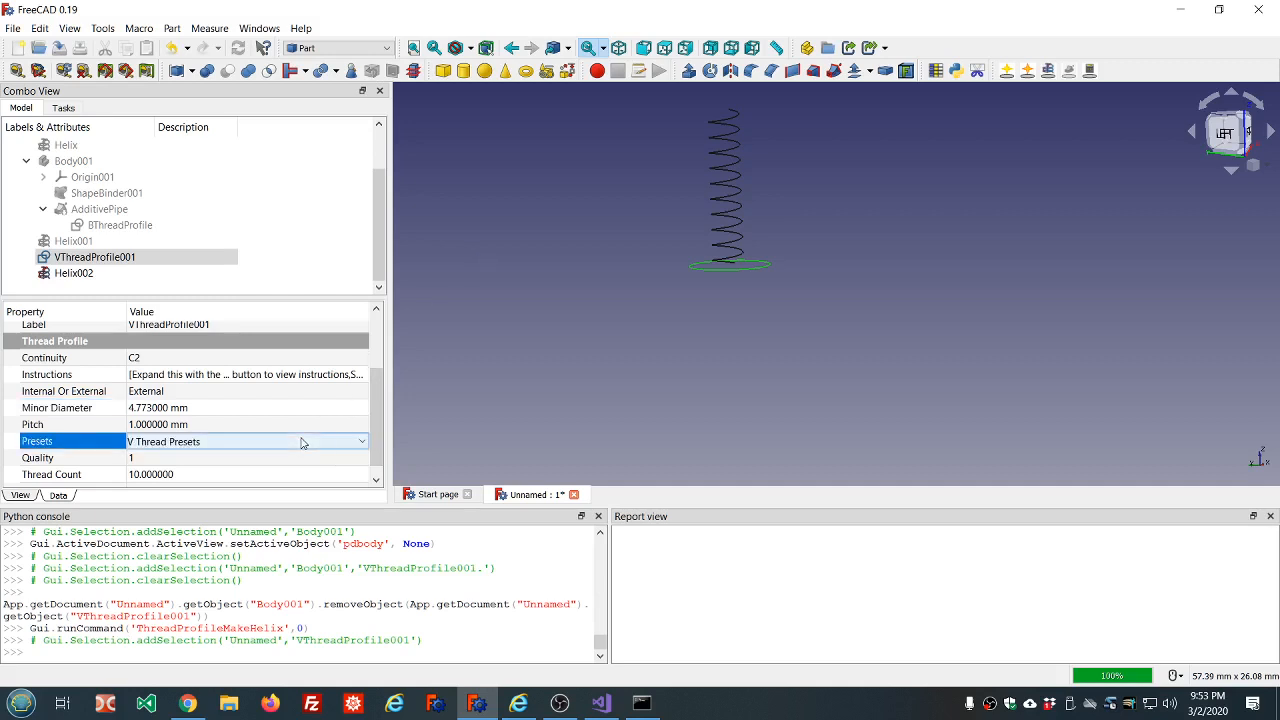
{"action": "left_click", "coordinate": [362, 446]}
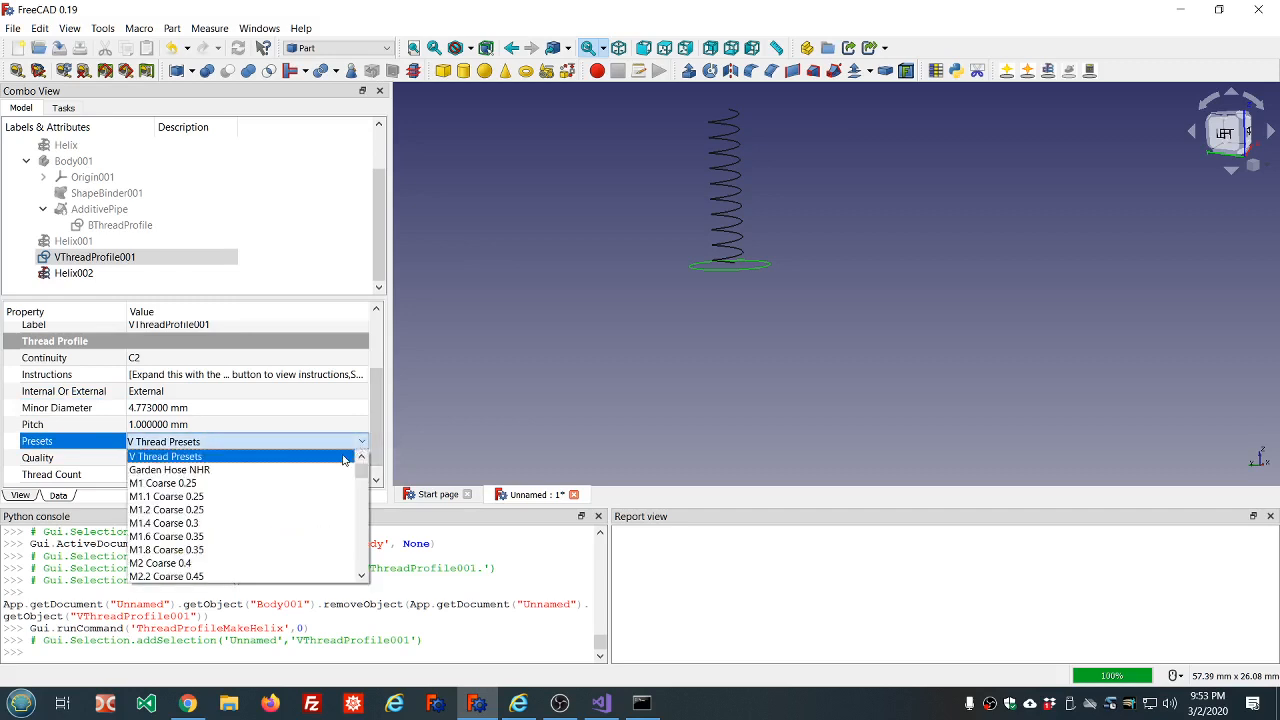
{"action": "scroll", "coordinate": [313, 478], "scroll_direction": "down", "scroll_amount": 2}
{"action": "scroll", "coordinate": [313, 478], "scroll_direction": "up", "scroll_amount": 2}
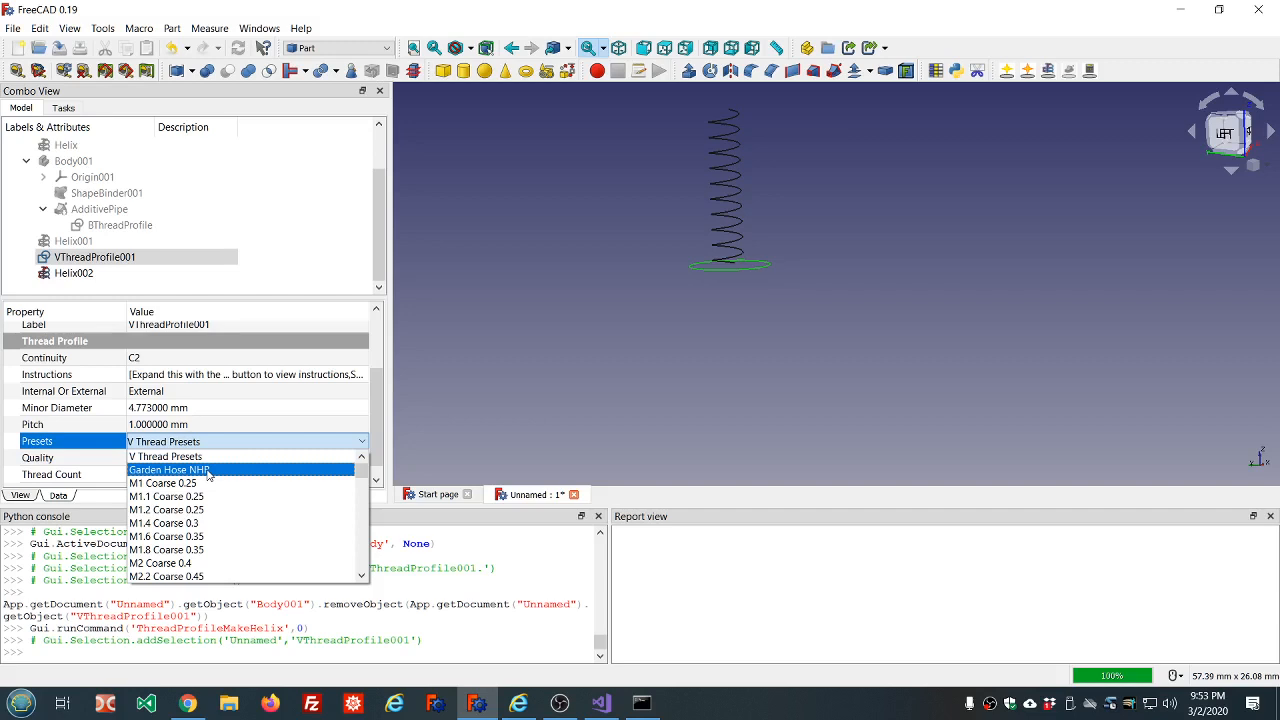
{"action": "left_click", "coordinate": [208, 470]}
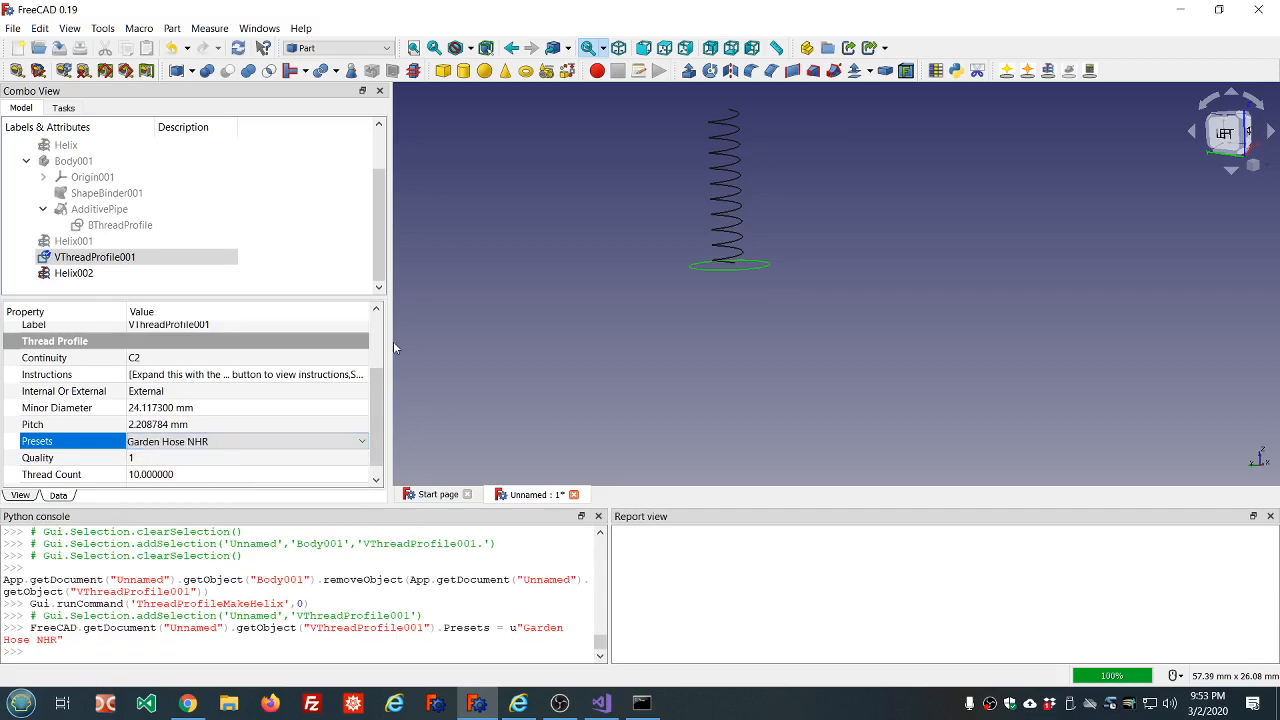
Sweep the garden hose V thread profile along its helix to form the external thread.
{"action": "left_click", "coordinate": [638, 262]}
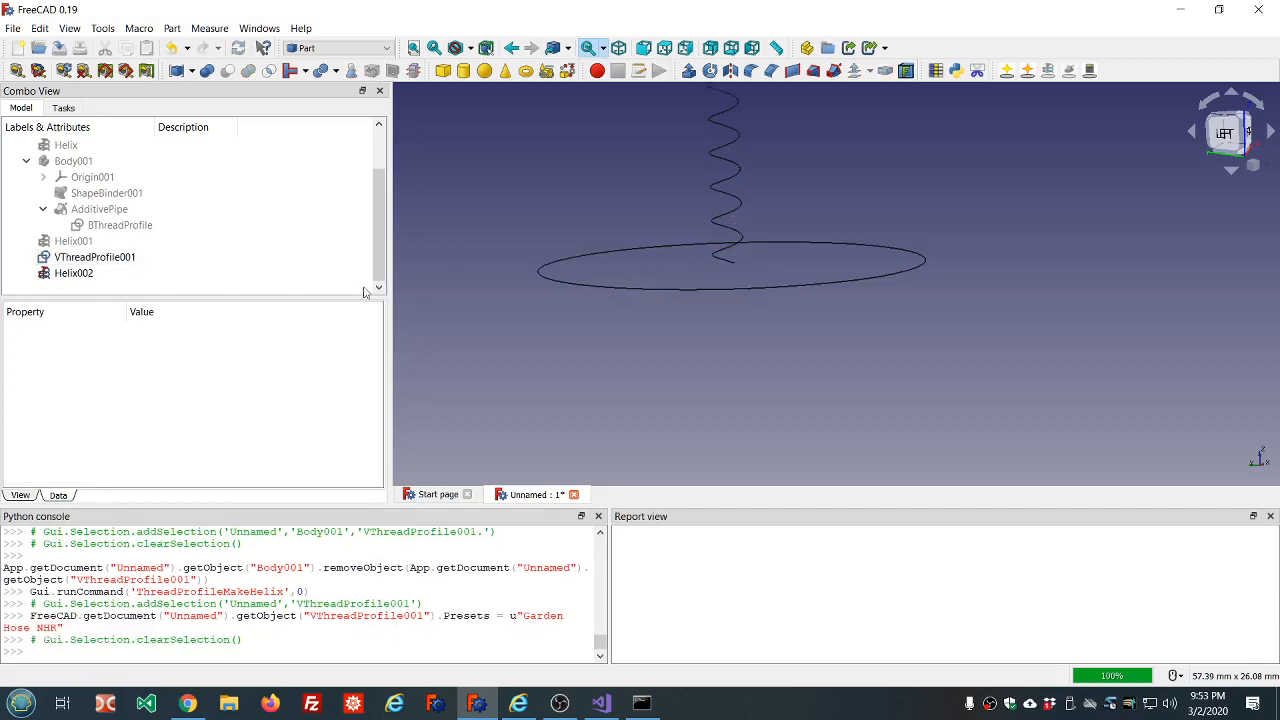
{"action": "left_click", "coordinate": [113, 261]}
{"action": "left_click", "coordinate": [100, 273], "text": "ctrl"}
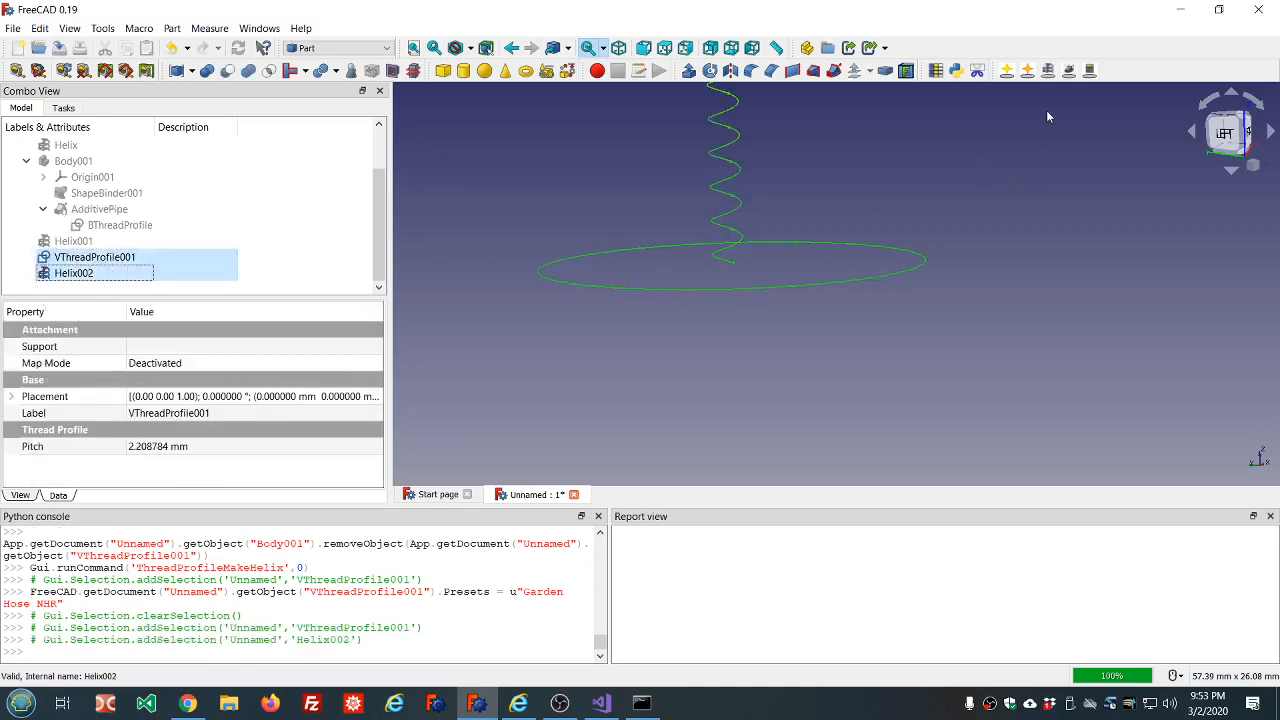
{"action": "left_click", "coordinate": [1067, 72]}
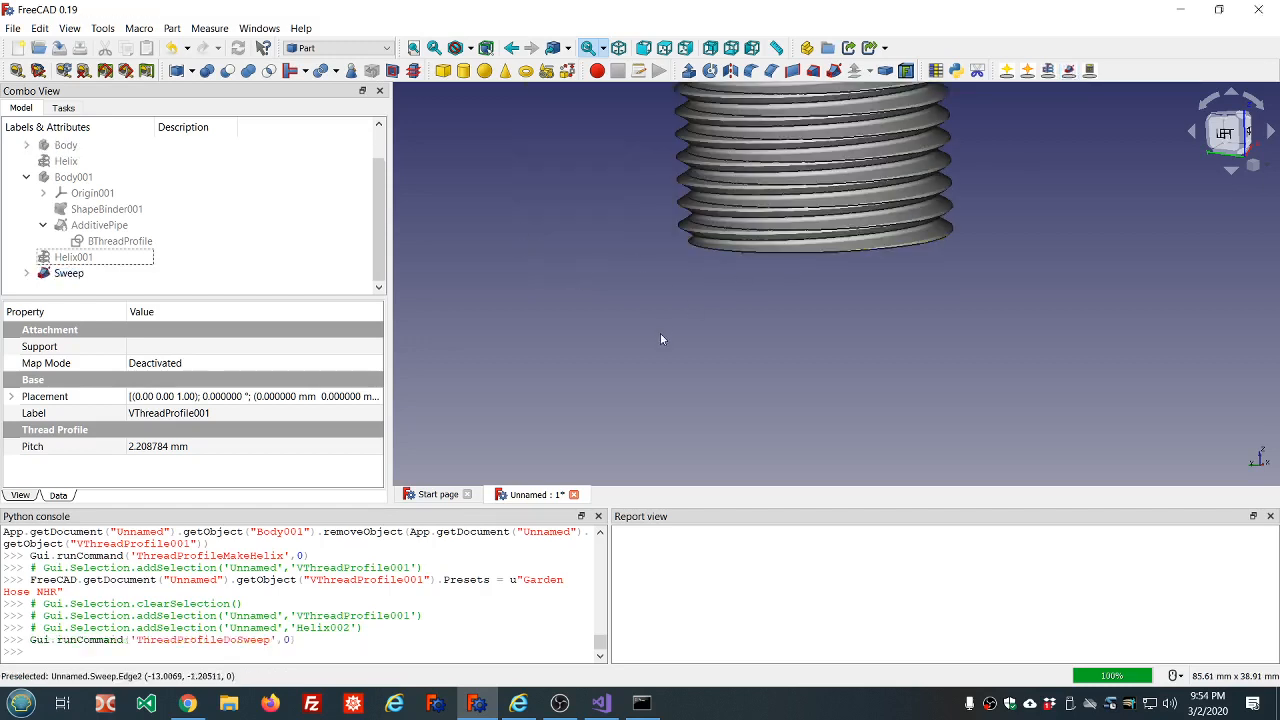
{"action": "scroll", "coordinate": [660, 333], "scroll_direction": "down", "scroll_amount": 6}
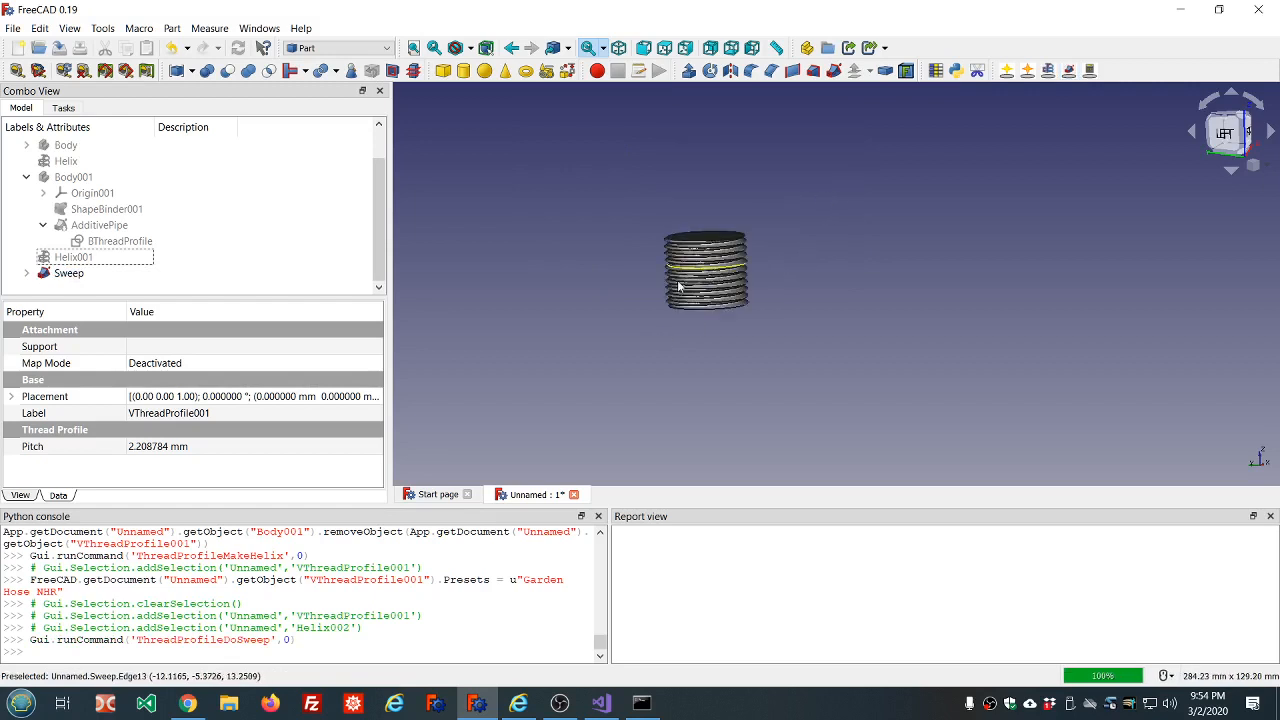
{"action": "middle_click_drag", "start_coordinate": [646, 269], "coordinate": [649, 240]}
{"action": "scroll", "coordinate": [772, 245], "scroll_direction": "up", "scroll_amount": 3}
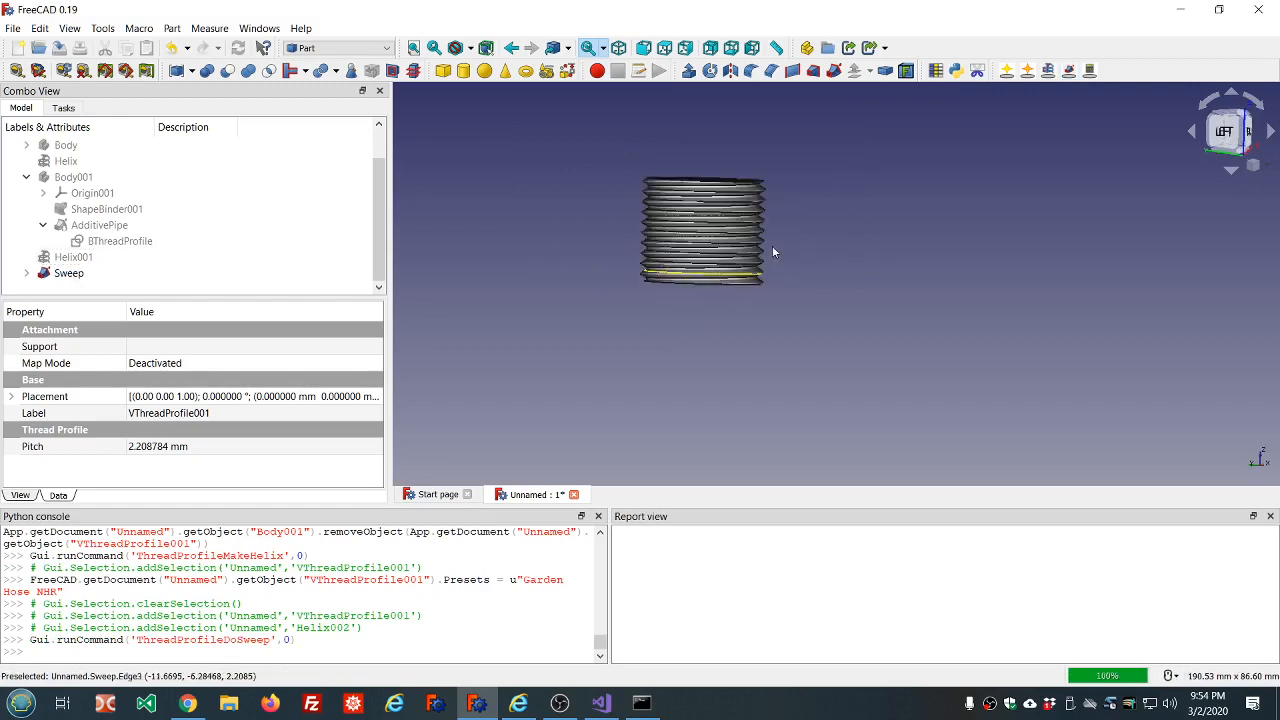
Inspect the swept garden hose thread's crests and end face, and check the properties of its V thread profile.
{"action": "scroll", "coordinate": [786, 215], "scroll_direction": "up", "scroll_amount": 2}
{"action": "scroll", "coordinate": [780, 191], "scroll_direction": "up", "scroll_amount": 4}
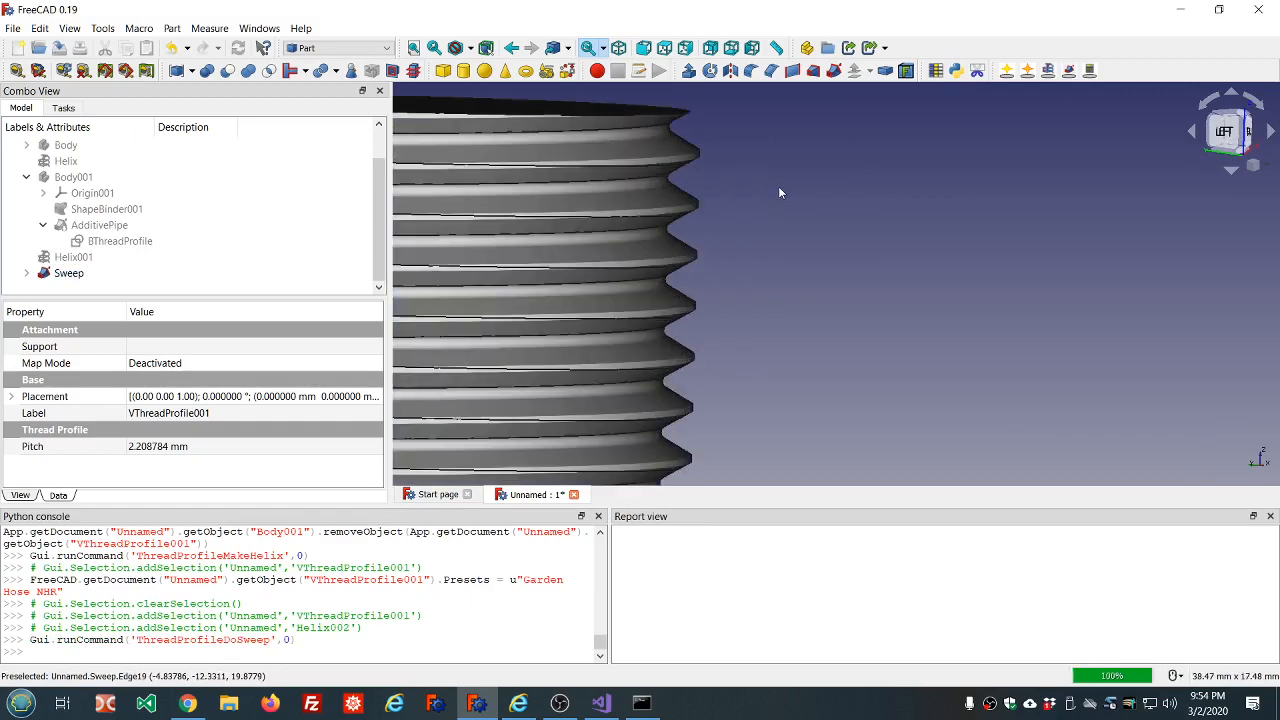
{"action": "scroll", "coordinate": [778, 186], "scroll_direction": "down", "scroll_amount": 4}
{"action": "scroll", "coordinate": [721, 184], "scroll_direction": "up", "scroll_amount": 3}
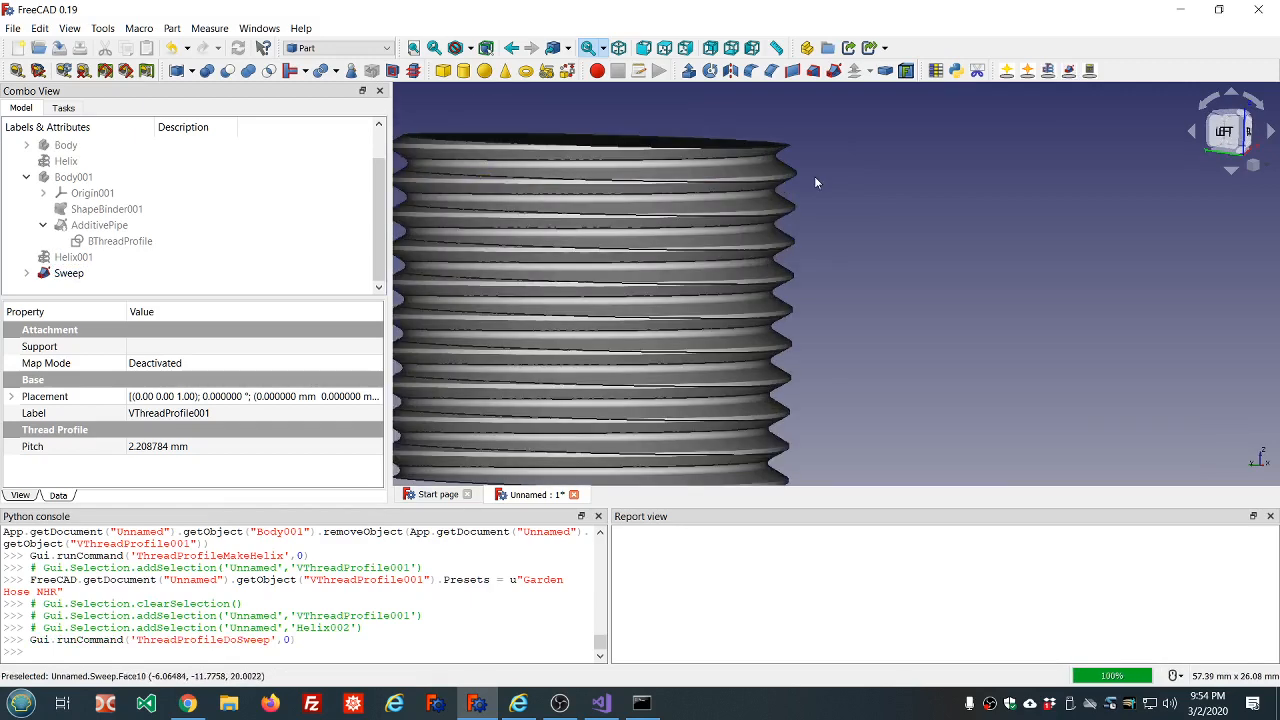
{"action": "scroll", "coordinate": [814, 182], "scroll_direction": "up", "scroll_amount": 2}
{"action": "scroll", "coordinate": [815, 183], "scroll_direction": "down", "scroll_amount": 1}
{"action": "middle_click_drag", "start_coordinate": [821, 187], "coordinate": [831, 190]}
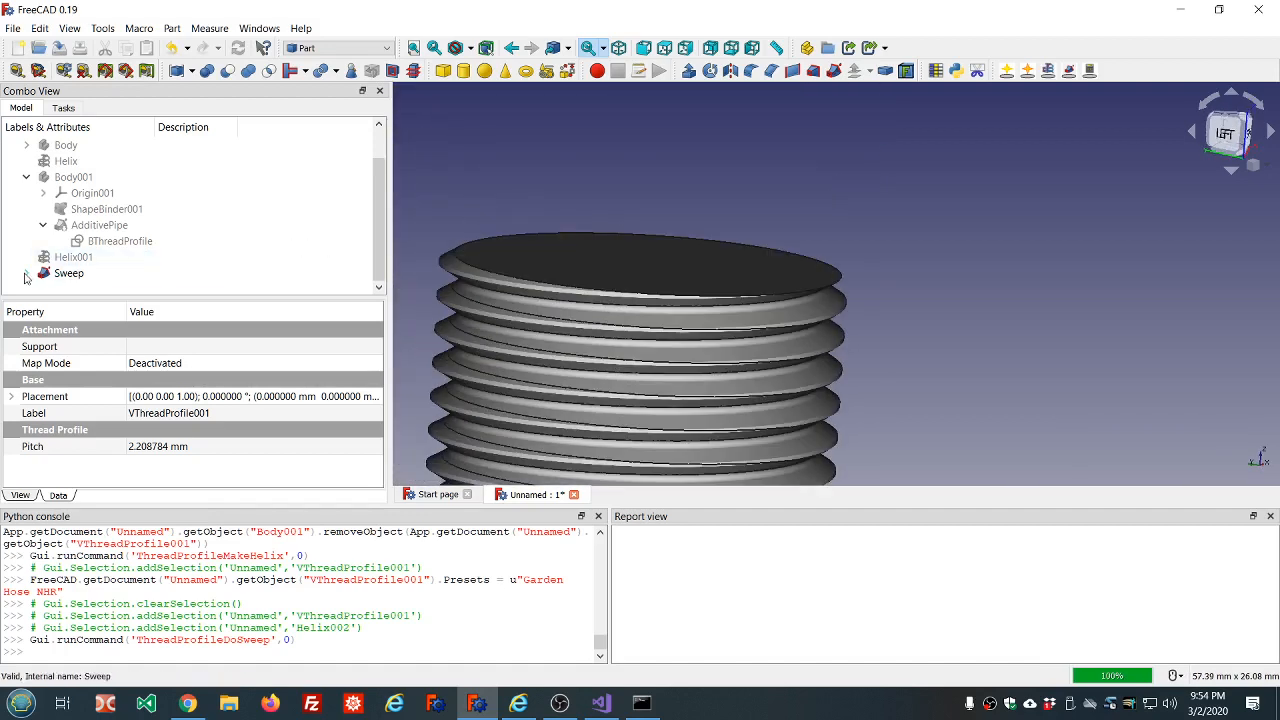
{"action": "left_click", "coordinate": [181, 273]}
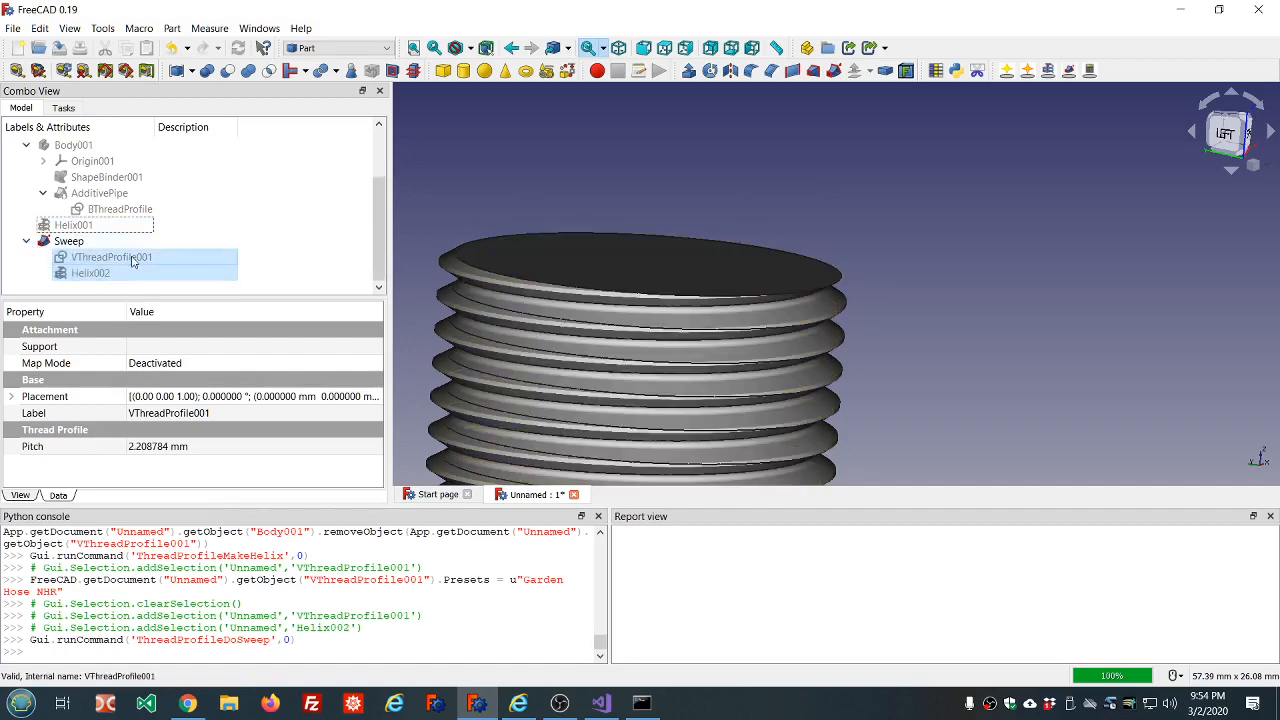
{"action": "left_click", "coordinate": [133, 259]}
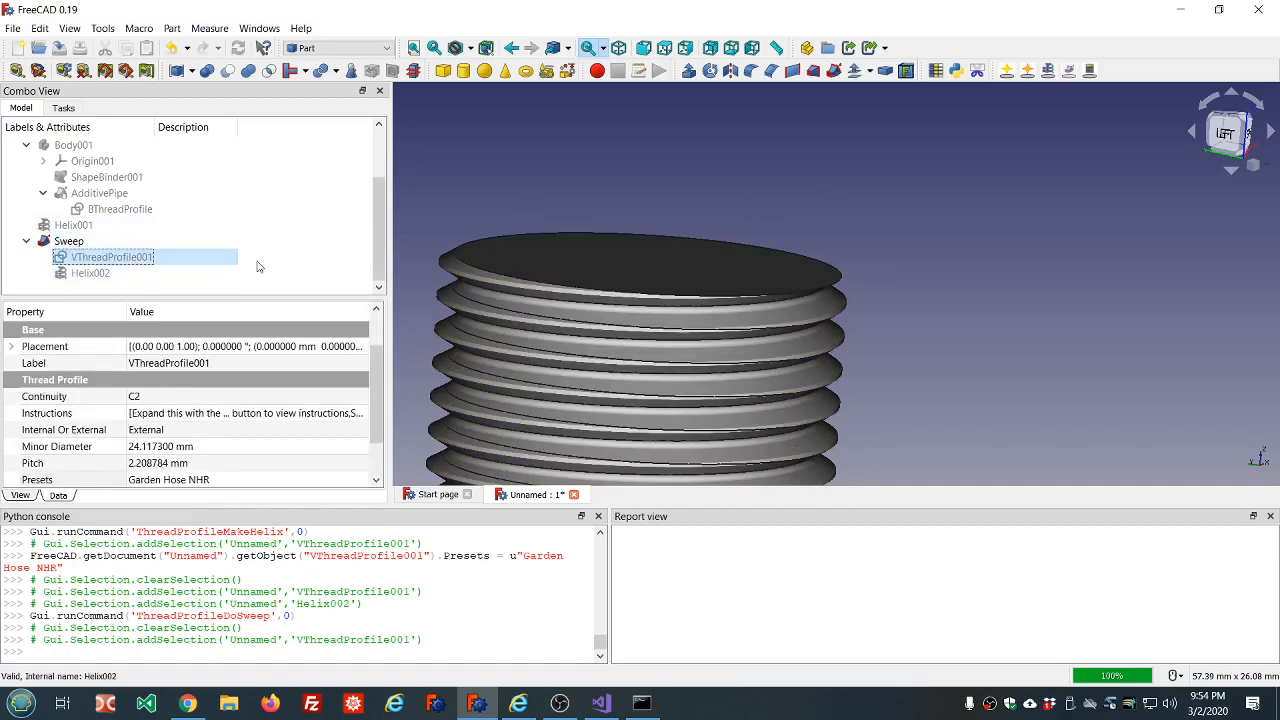
Create another V thread profile at the document's root, set it to Internal and apply the Garden Hose NHR preset.
{"action": "left_click", "coordinate": [549, 168]}
{"action": "scroll", "coordinate": [757, 167], "scroll_direction": "down", "scroll_amount": 4}
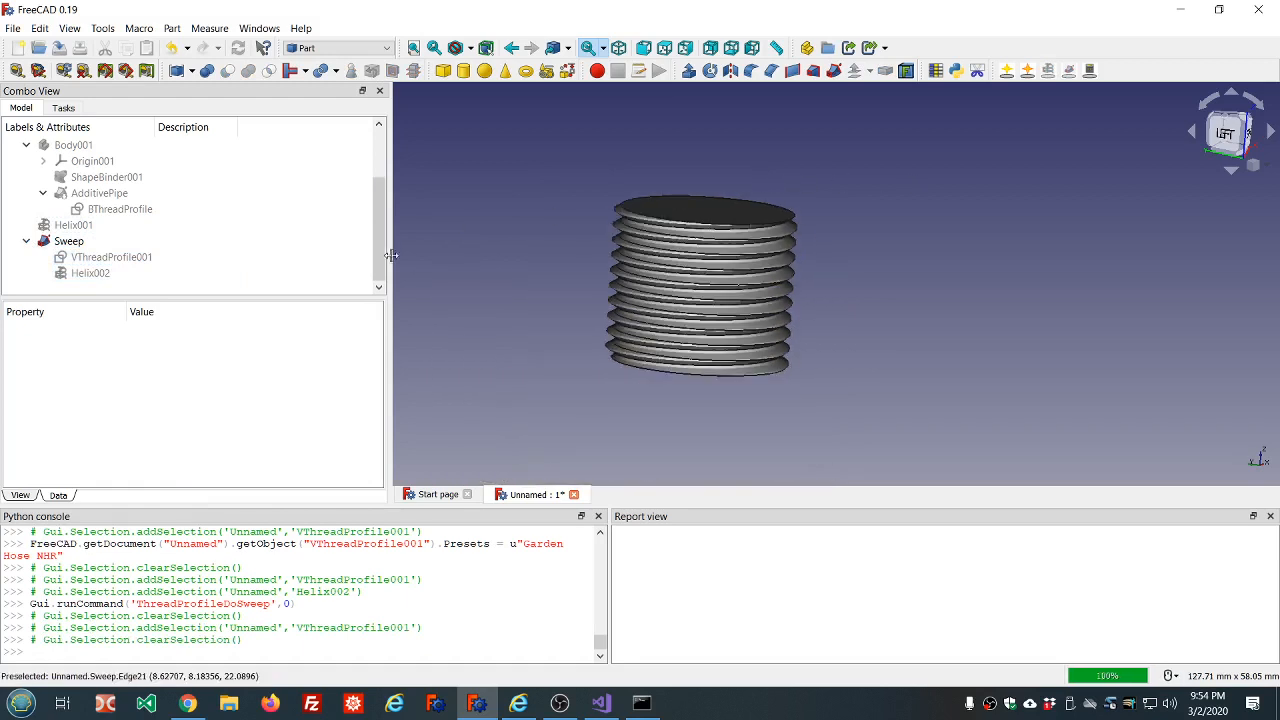
{"action": "left_click", "coordinate": [1006, 70]}
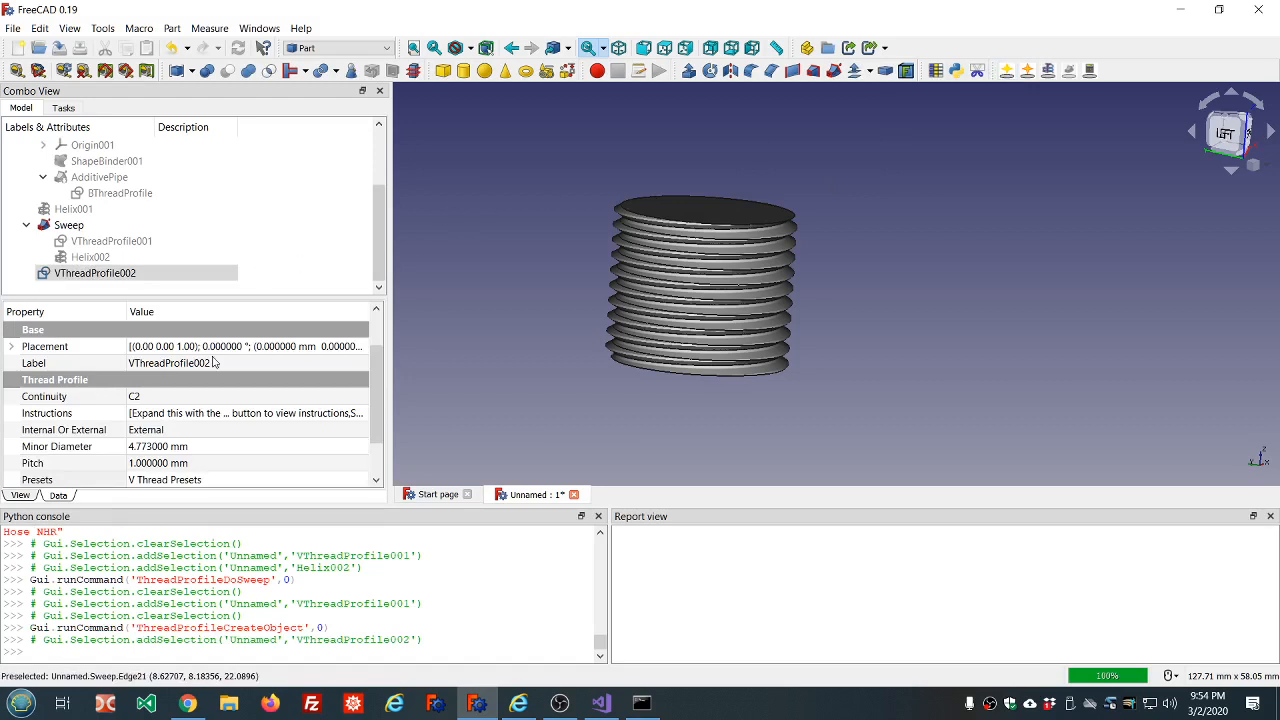
{"action": "left_click", "coordinate": [266, 434]}
{"action": "left_click", "coordinate": [266, 430]}
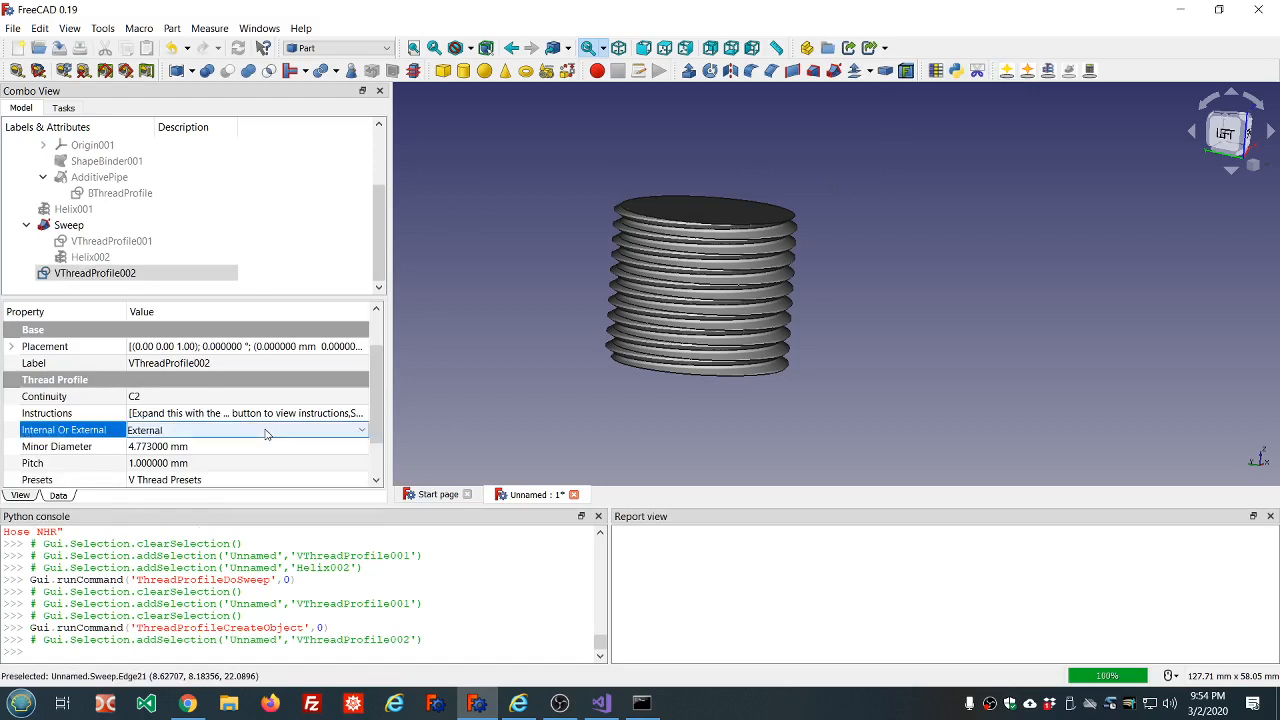
{"action": "scroll", "coordinate": [266, 434], "scroll_direction": "down", "scroll_amount": 1}
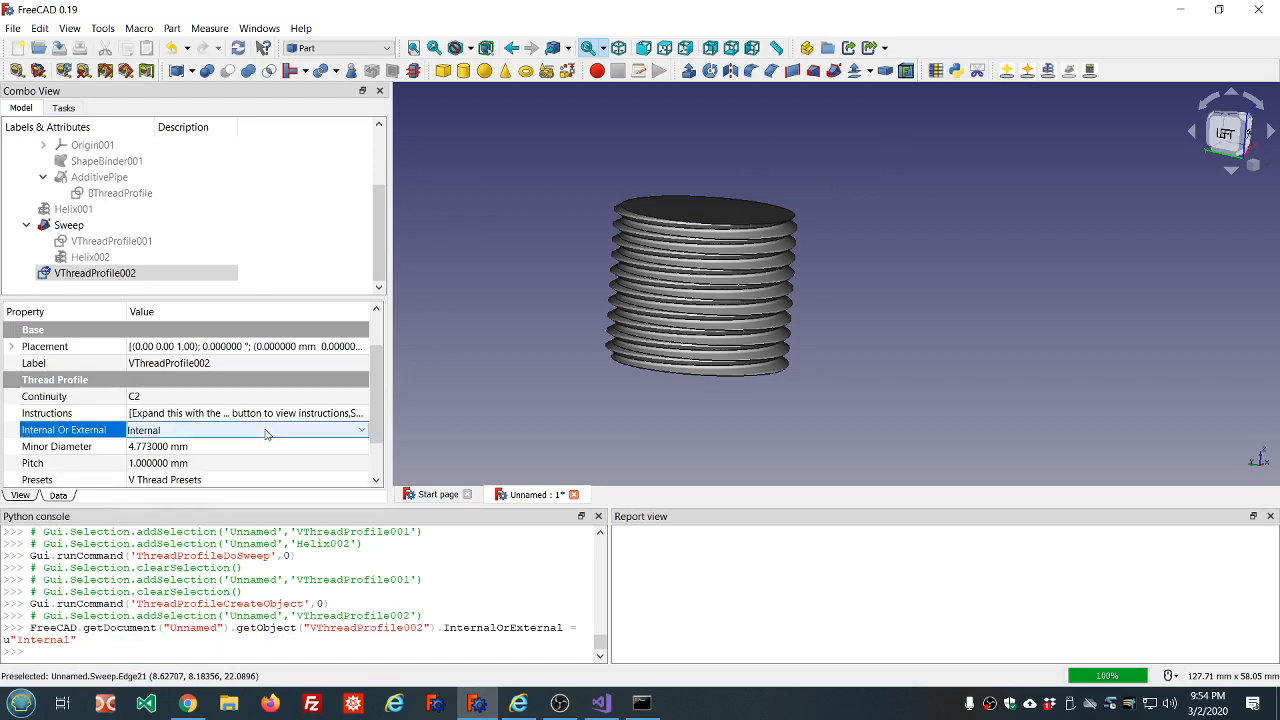
{"action": "left_click", "coordinate": [265, 480]}
{"action": "scroll", "coordinate": [265, 480], "scroll_direction": "down", "scroll_amount": 1}
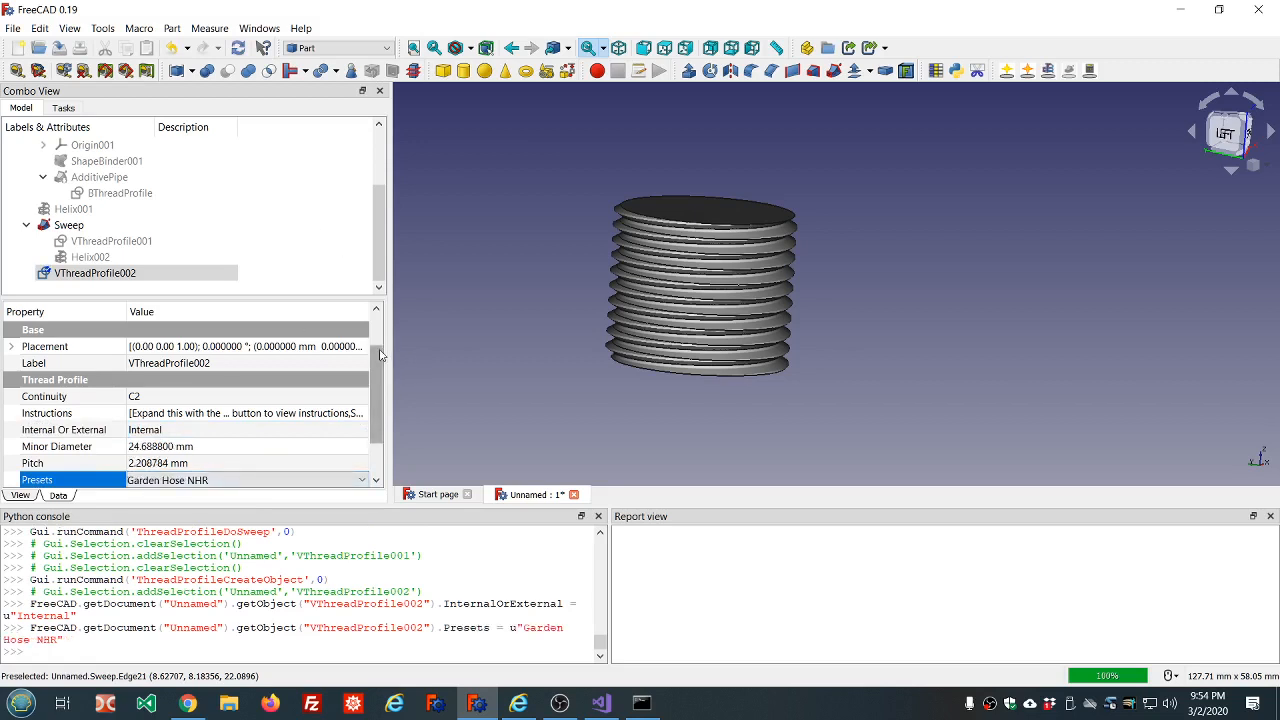
Look through the V thread presets, covering the metric coarse, metric fine, UNC and UNF sizes, and check the minor diameter.
{"action": "left_click_drag", "start_coordinate": [376, 378], "coordinate": [375, 402]}
{"action": "left_click", "coordinate": [345, 429]}
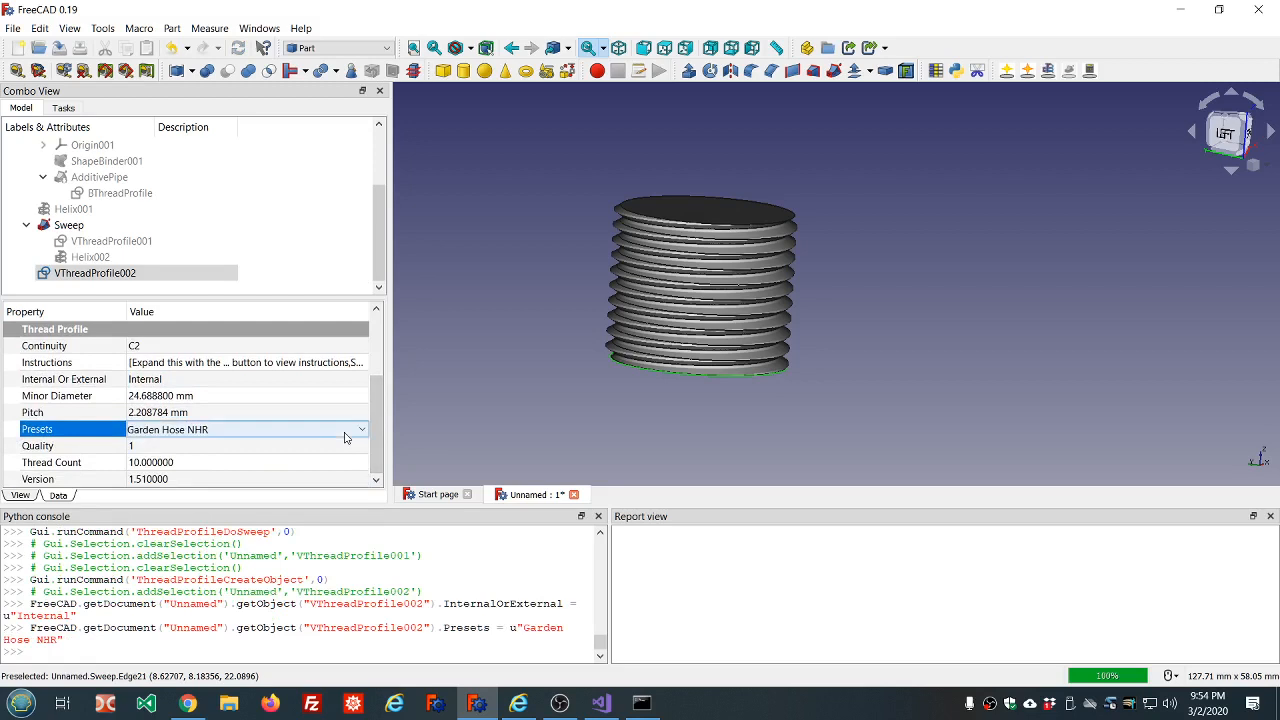
{"action": "left_click", "coordinate": [358, 430]}
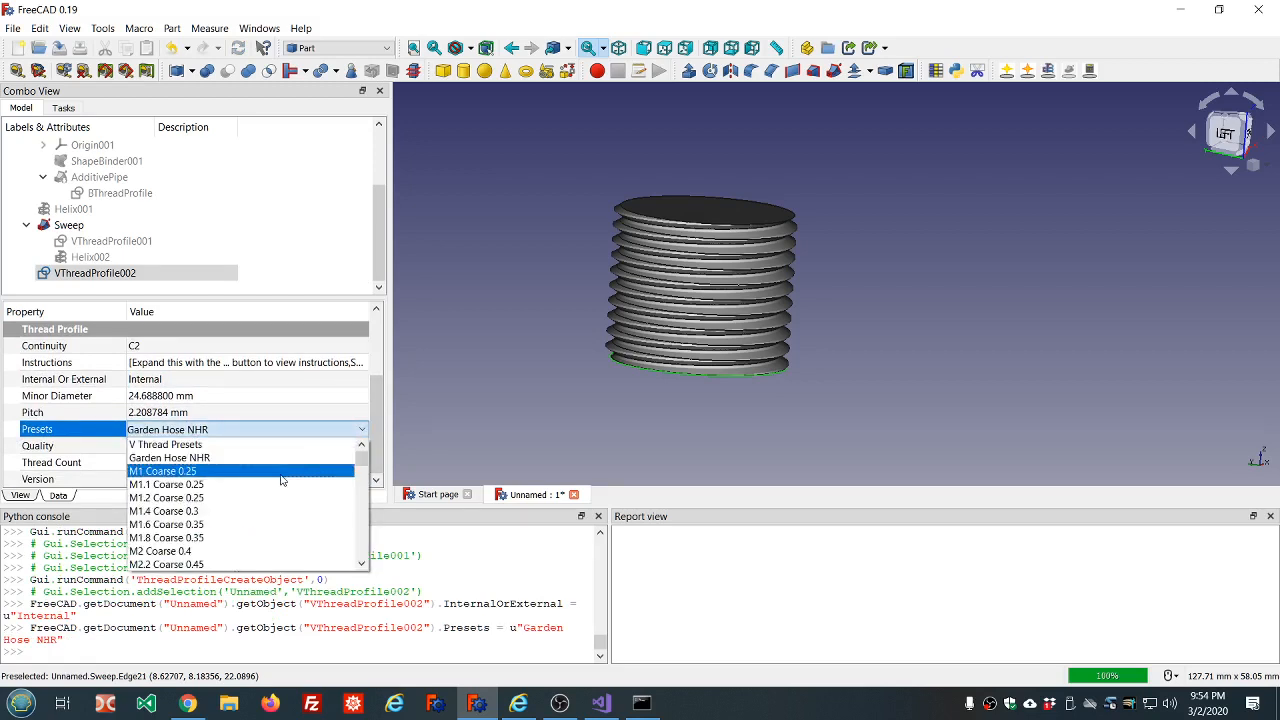
{"action": "scroll", "coordinate": [280, 478], "scroll_direction": "down", "scroll_amount": 4}
{"action": "scroll", "coordinate": [223, 506], "scroll_direction": "down", "scroll_amount": 10}
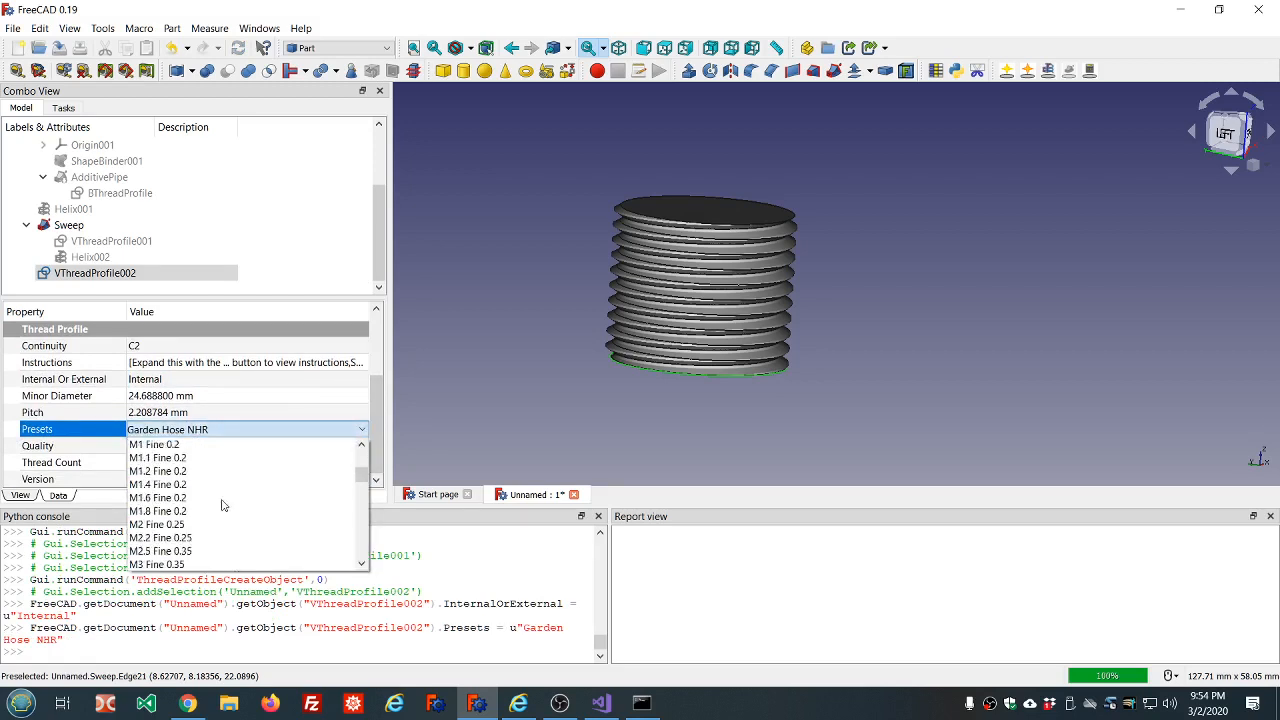
{"action": "scroll", "coordinate": [196, 478], "scroll_direction": "down", "scroll_amount": 15}
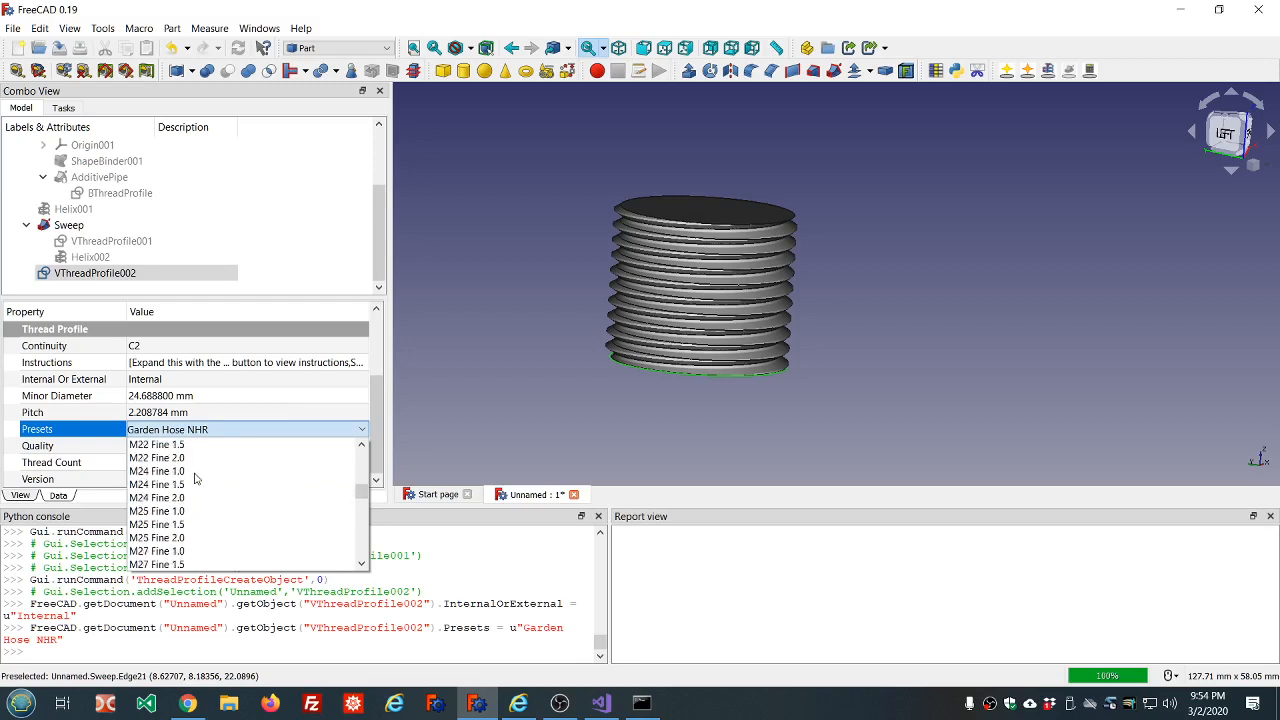
{"action": "scroll", "coordinate": [196, 478], "scroll_direction": "down", "scroll_amount": 20}
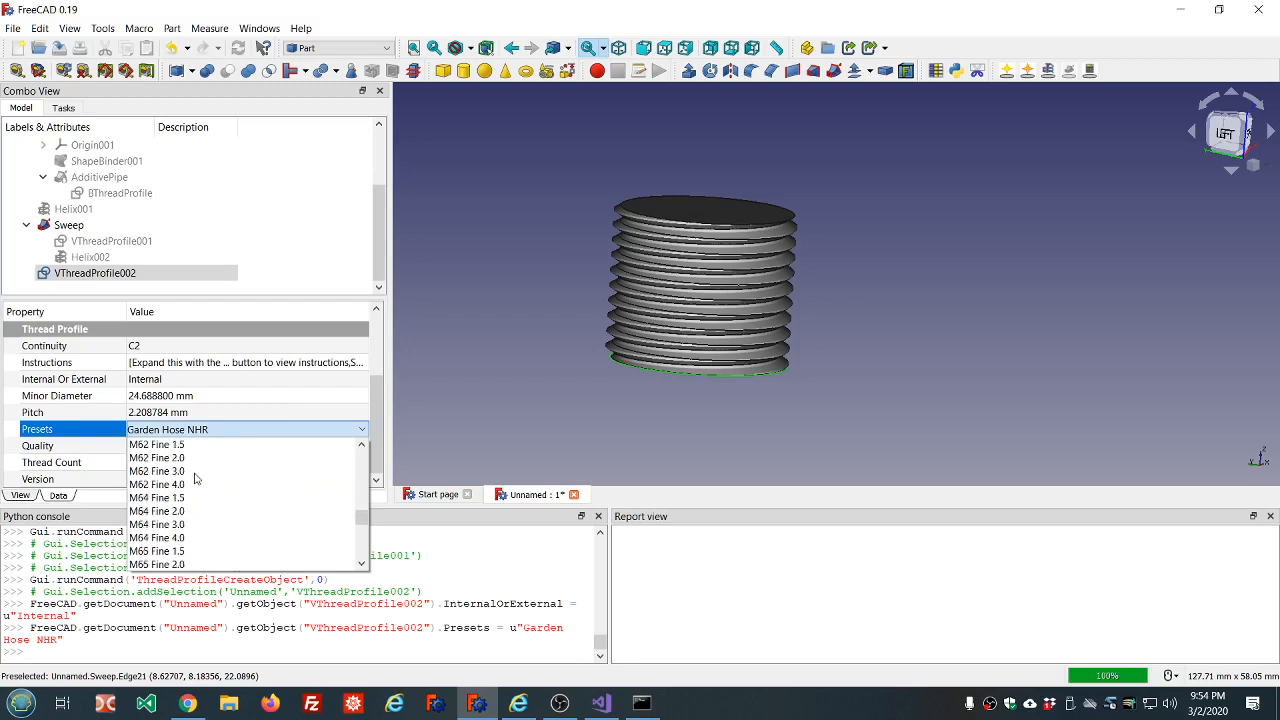
{"action": "scroll", "coordinate": [200, 480], "scroll_direction": "down", "scroll_amount": 8}
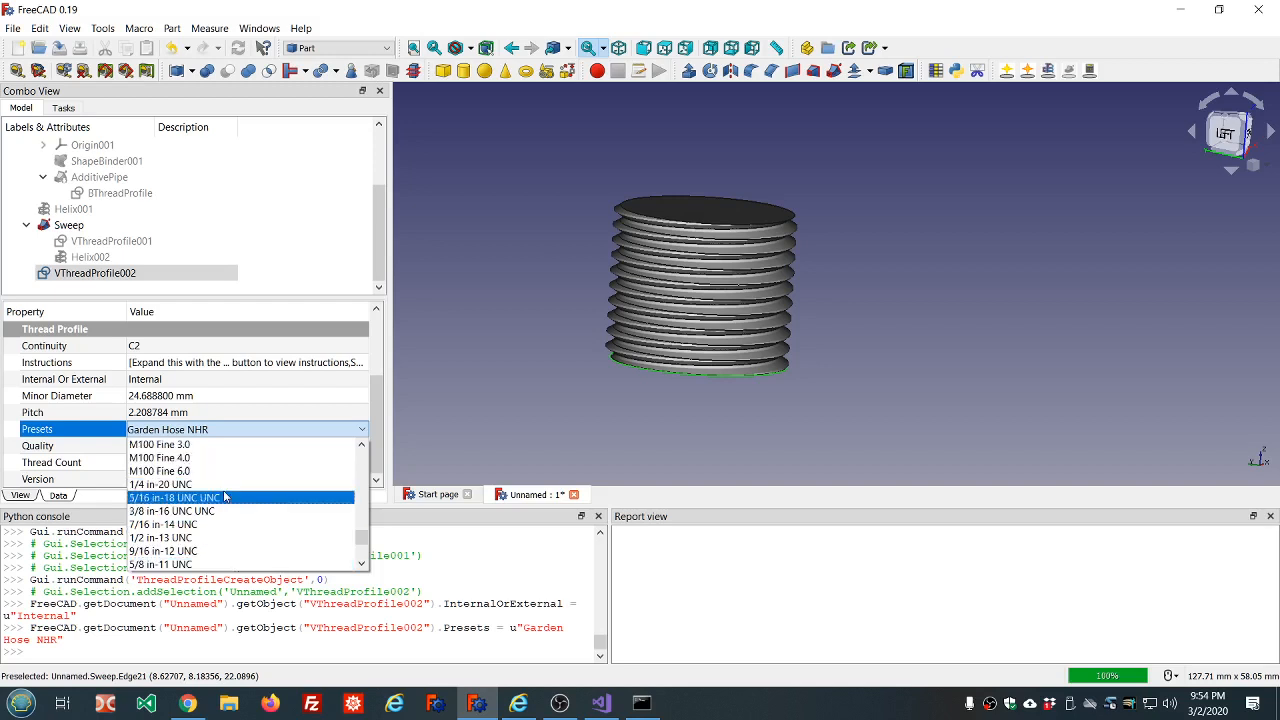
{"action": "scroll", "coordinate": [225, 497], "scroll_direction": "down", "scroll_amount": 7}
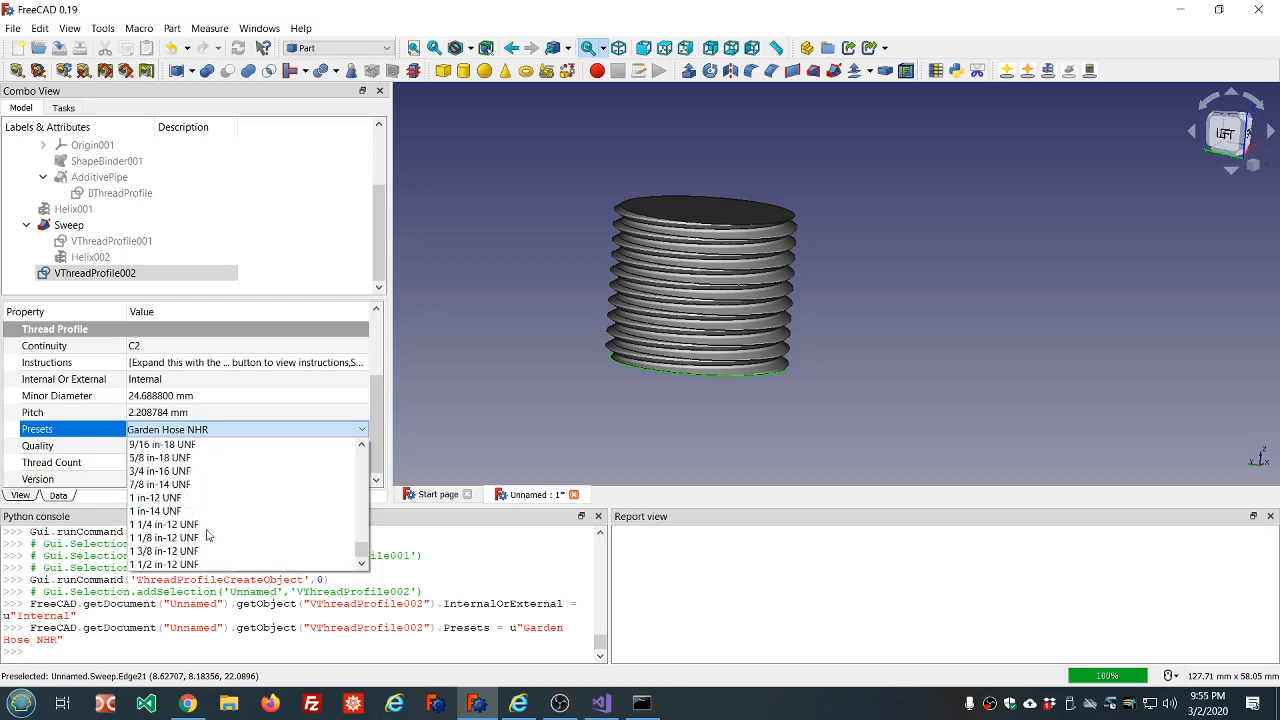
{"action": "scroll", "coordinate": [209, 557], "scroll_direction": "up", "scroll_amount": 3}
{"action": "scroll", "coordinate": [209, 557], "scroll_direction": "up", "scroll_amount": 5}
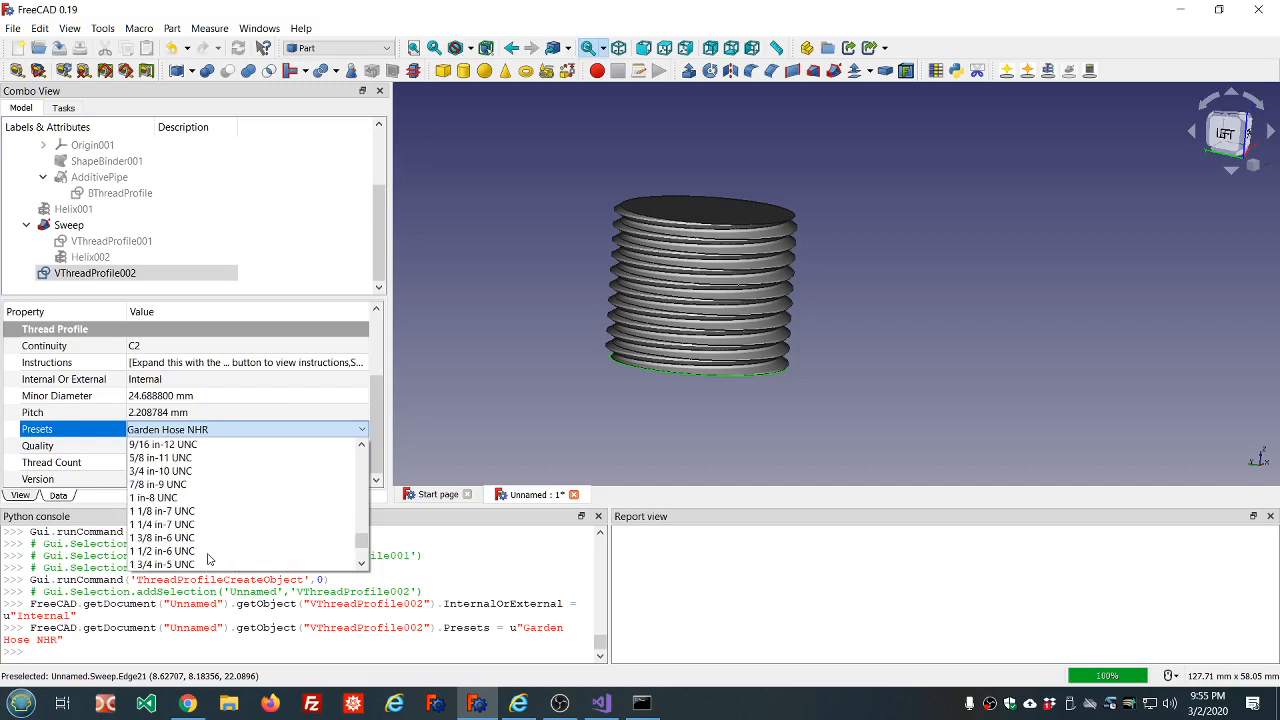
{"action": "scroll", "coordinate": [257, 536], "scroll_direction": "up", "scroll_amount": 5}
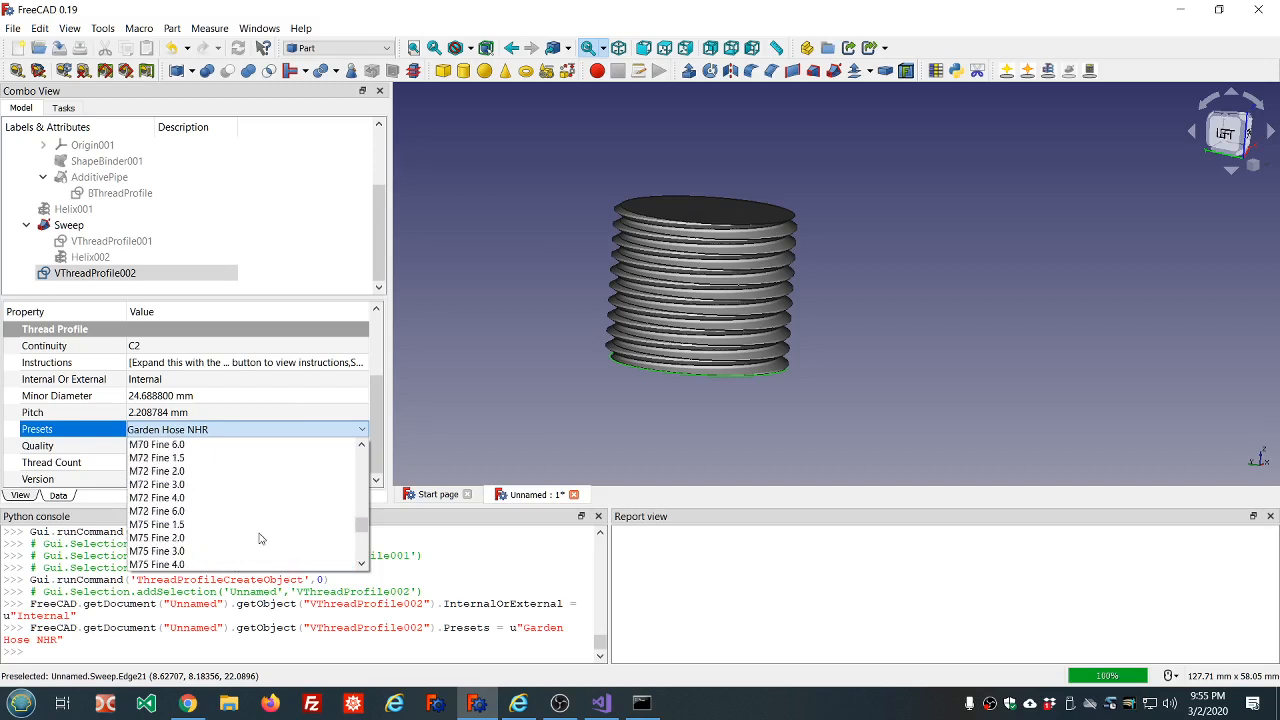
{"action": "scroll", "coordinate": [259, 539], "scroll_direction": "up", "scroll_amount": 5}
{"action": "left_click", "coordinate": [214, 395]}
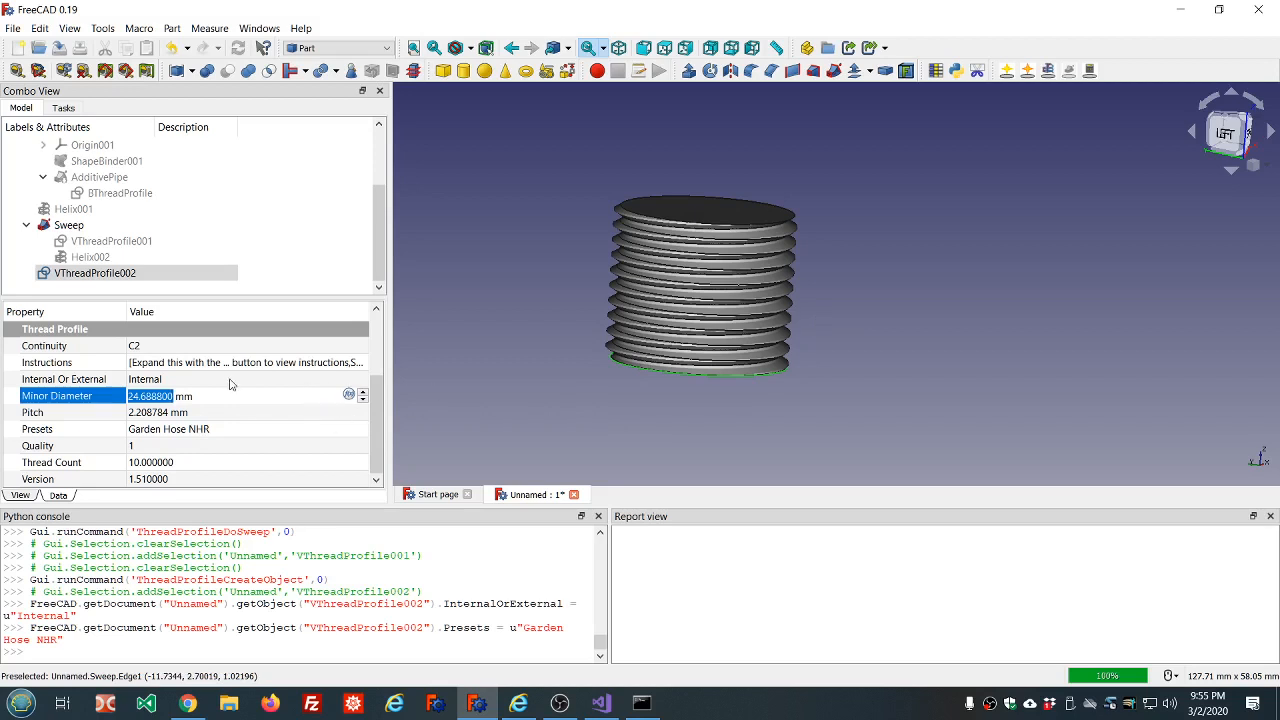
Make a helix matched to the internal garden hose profile and sweep the profile along it.
{"action": "left_click", "coordinate": [796, 158]}
{"action": "left_click", "coordinate": [120, 272]}
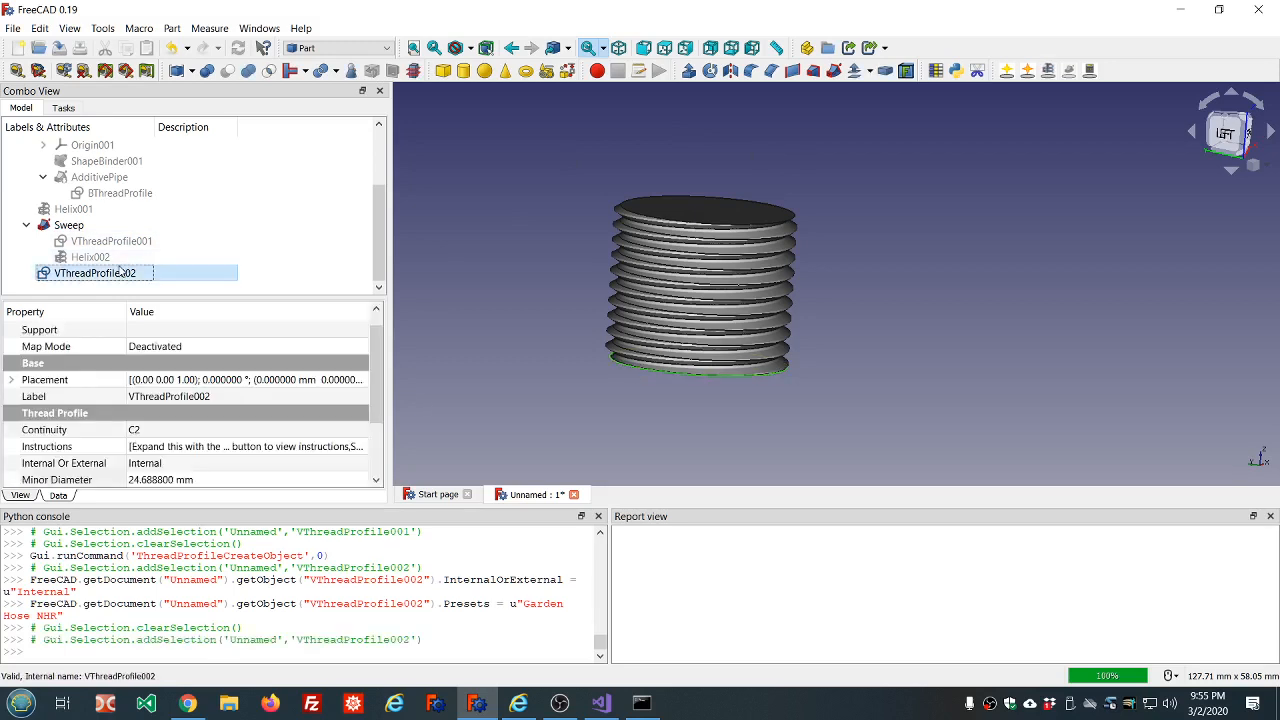
{"action": "left_click", "coordinate": [1048, 71]}
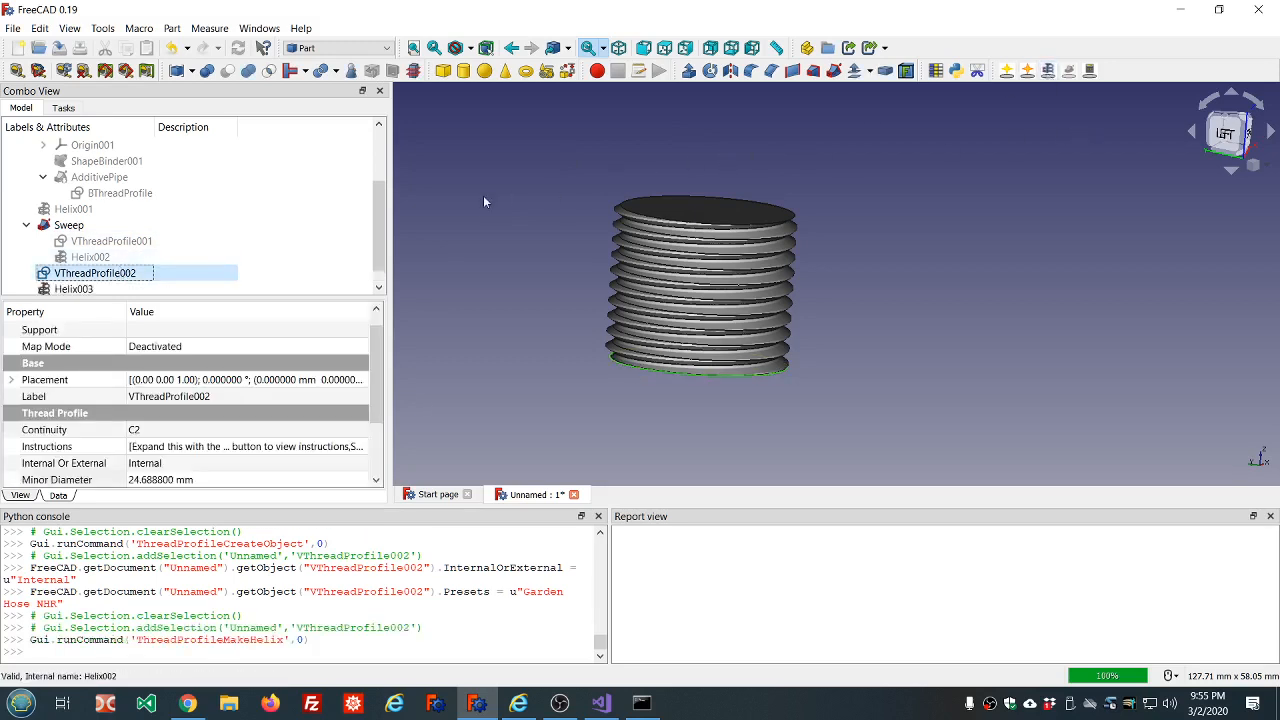
{"action": "left_click", "coordinate": [110, 290], "text": "ctrl"}
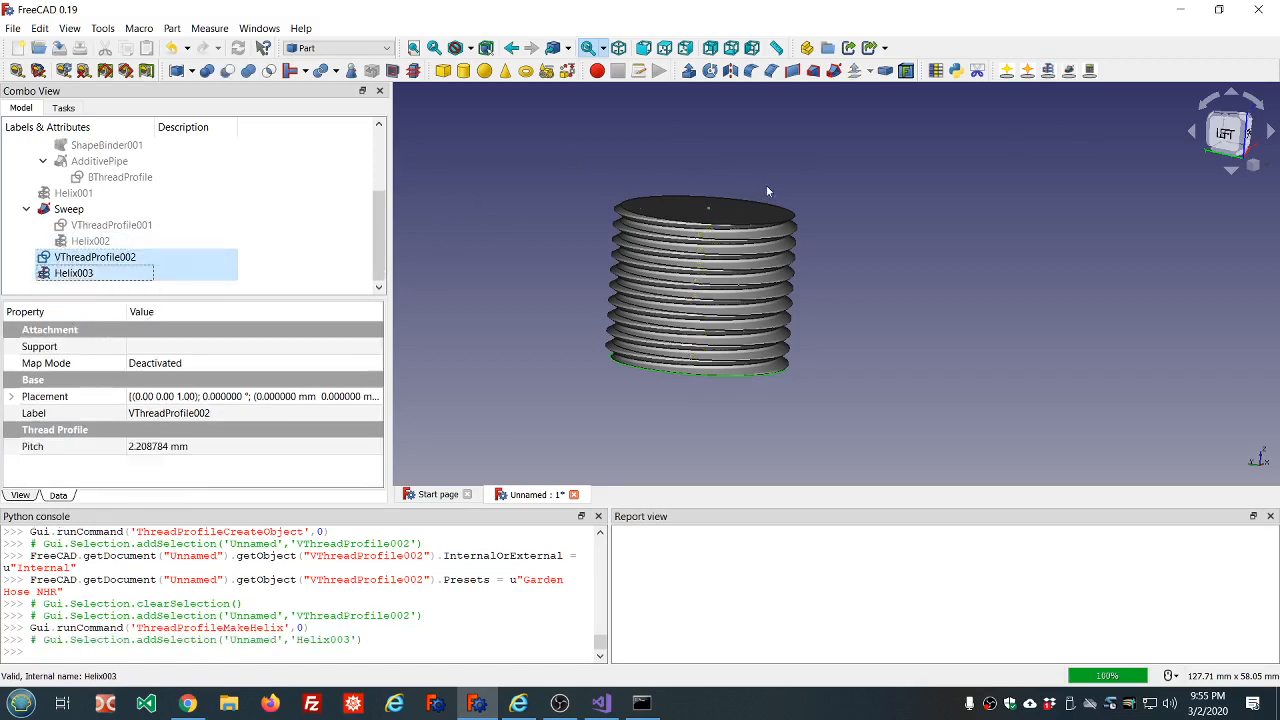
{"action": "left_click", "coordinate": [1068, 71]}
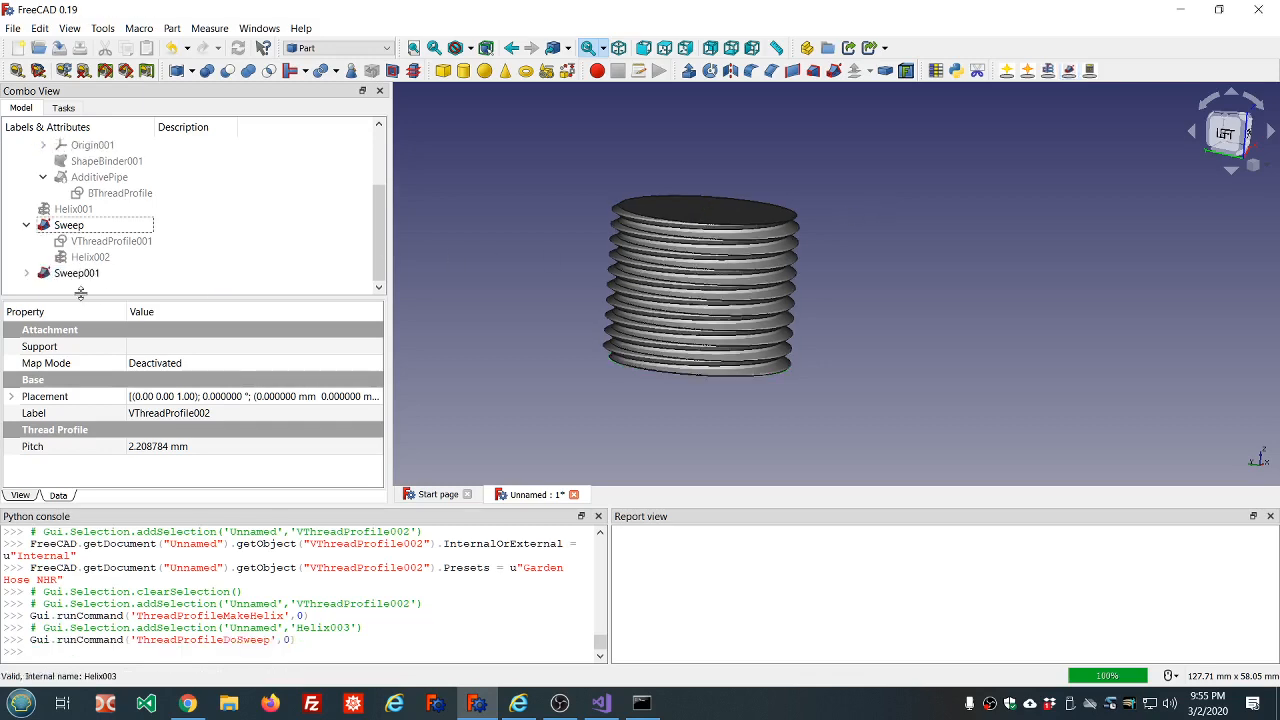
Fuse the internal and external garden hose thread sweeps into one solid.
{"action": "left_click", "coordinate": [82, 280]}
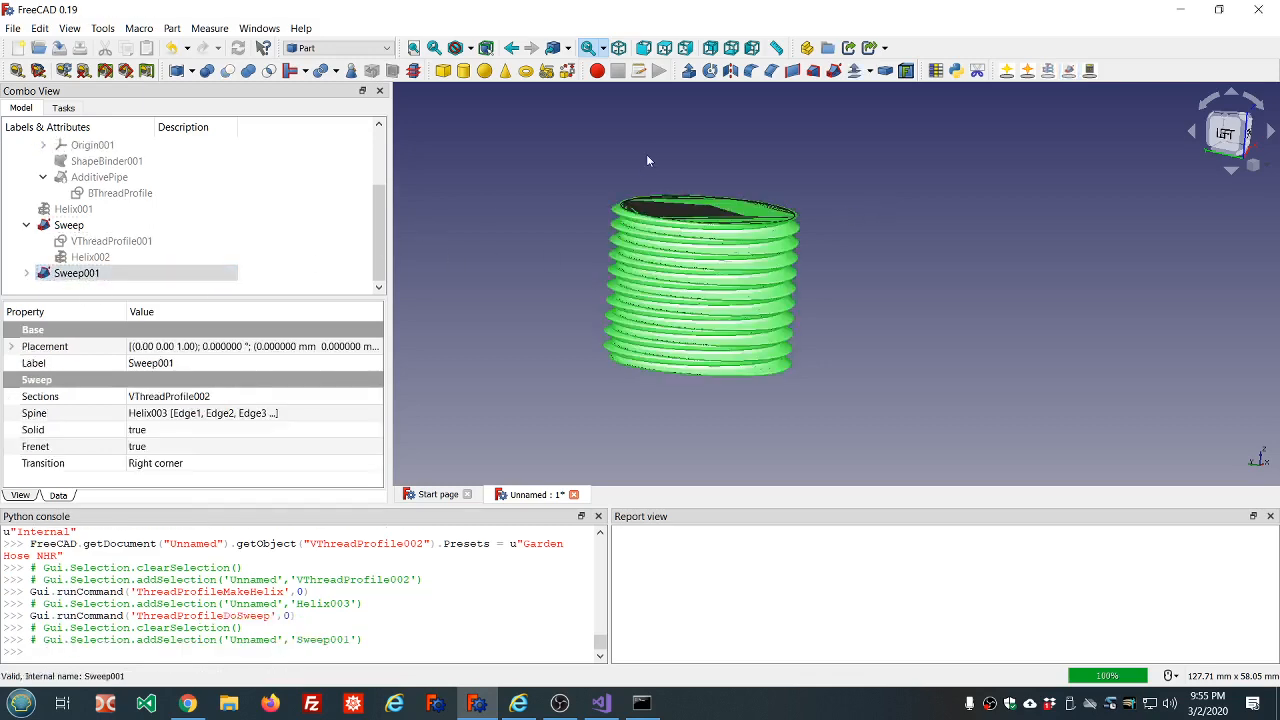
{"action": "left_click", "coordinate": [646, 154]}
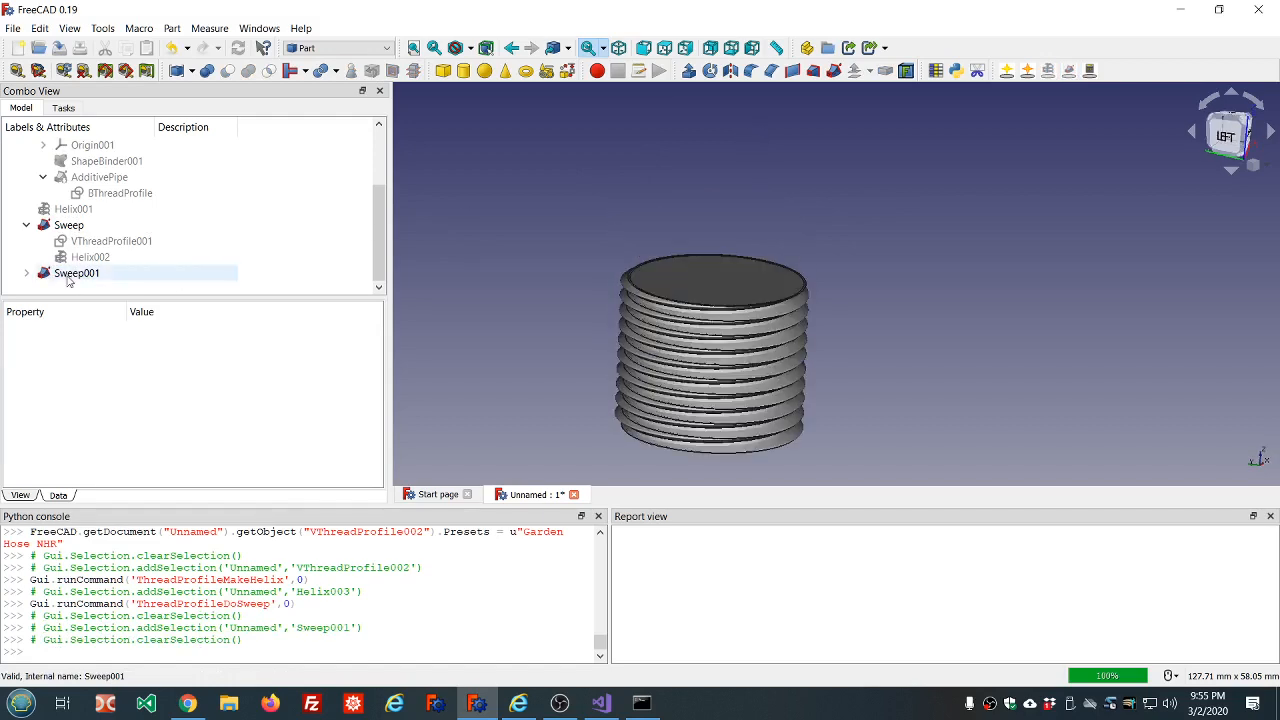
{"action": "left_click", "coordinate": [72, 276]}
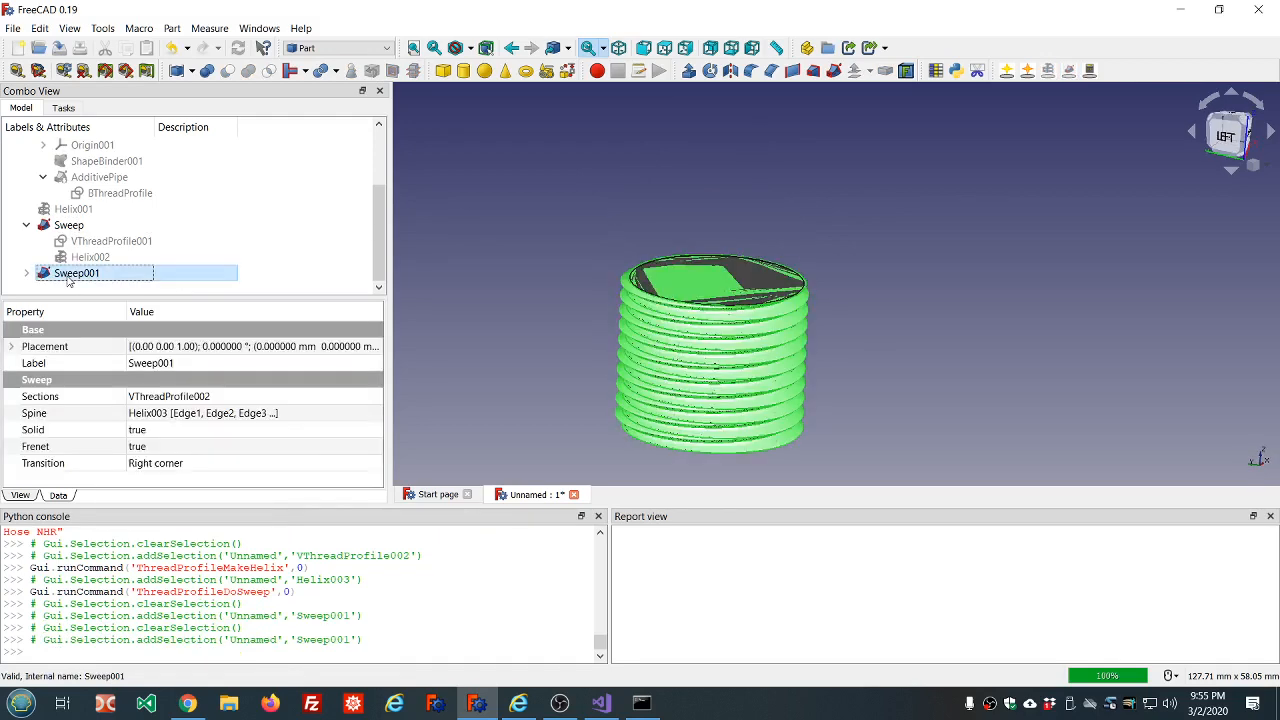
{"action": "left_click", "coordinate": [77, 228], "text": "ctrl"}
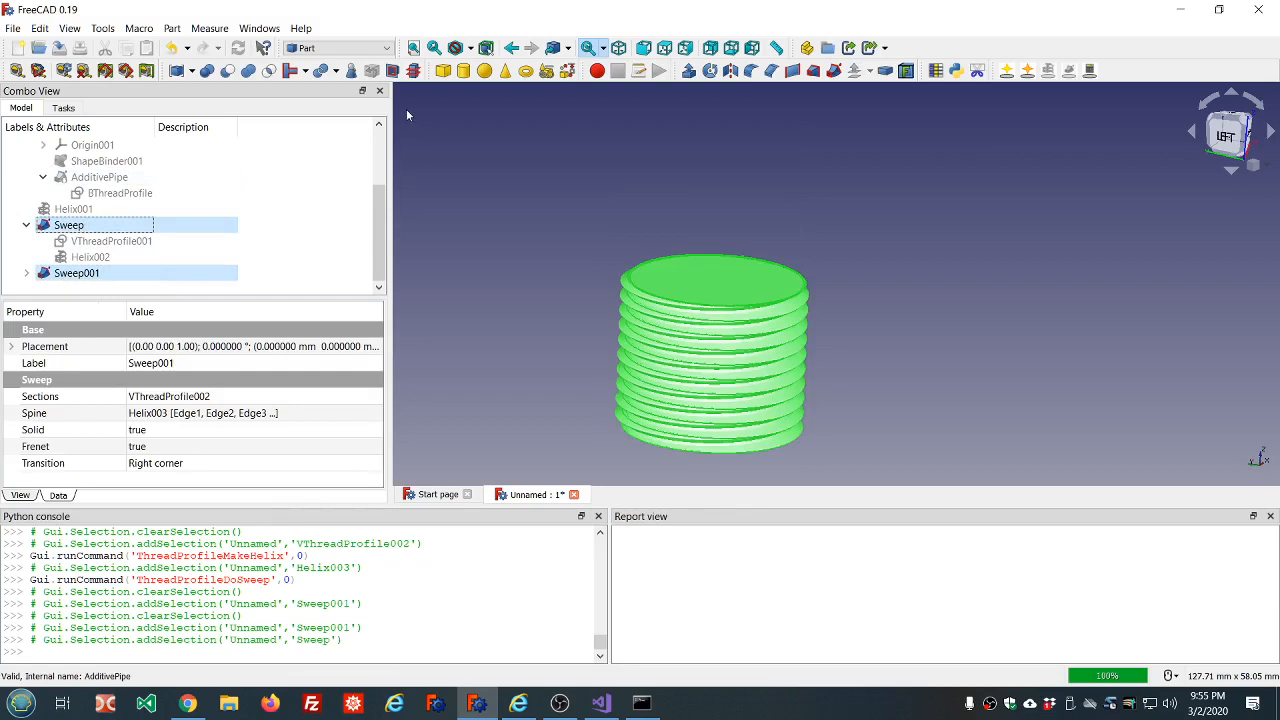
{"action": "left_click", "coordinate": [247, 72]}
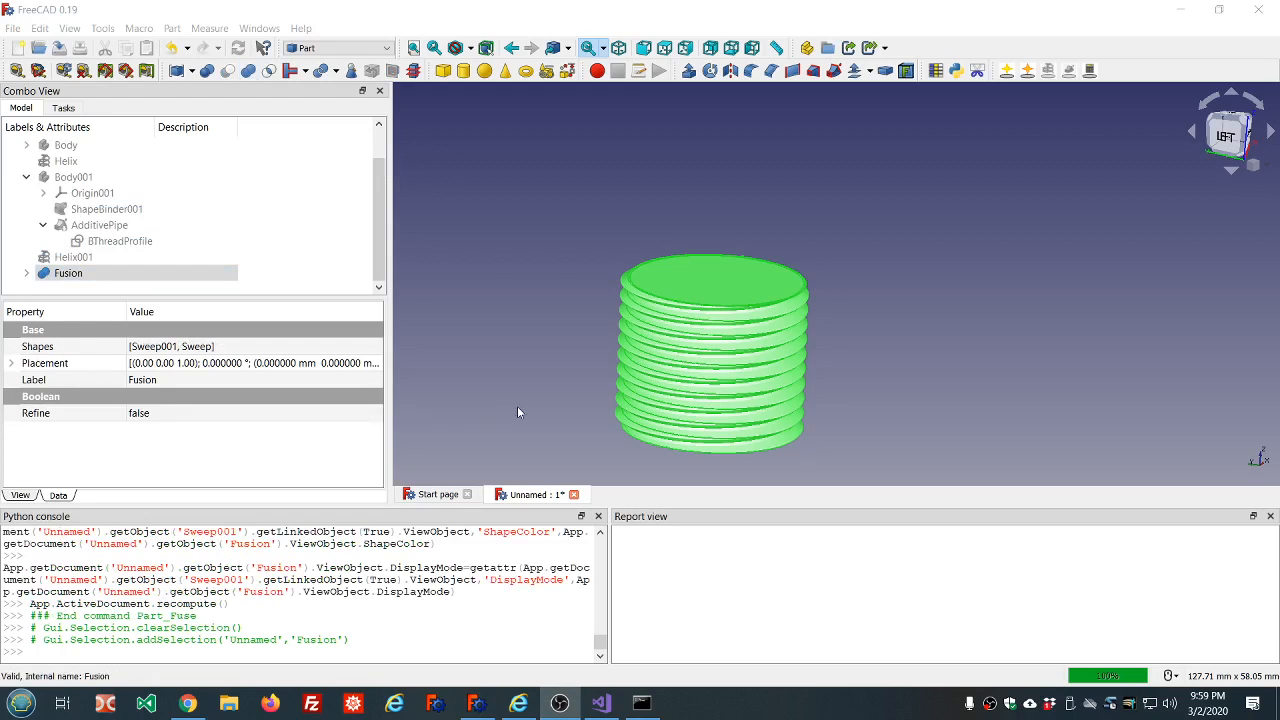
Create a cross section of the fused garden hose thread on the YZ guiding plane.
{"action": "scroll", "coordinate": [776, 418], "scroll_direction": "down", "scroll_amount": 2}
{"action": "scroll", "coordinate": [783, 436], "scroll_direction": "up", "scroll_amount": 1}
{"action": "scroll", "coordinate": [783, 437], "scroll_direction": "up", "scroll_amount": 2}
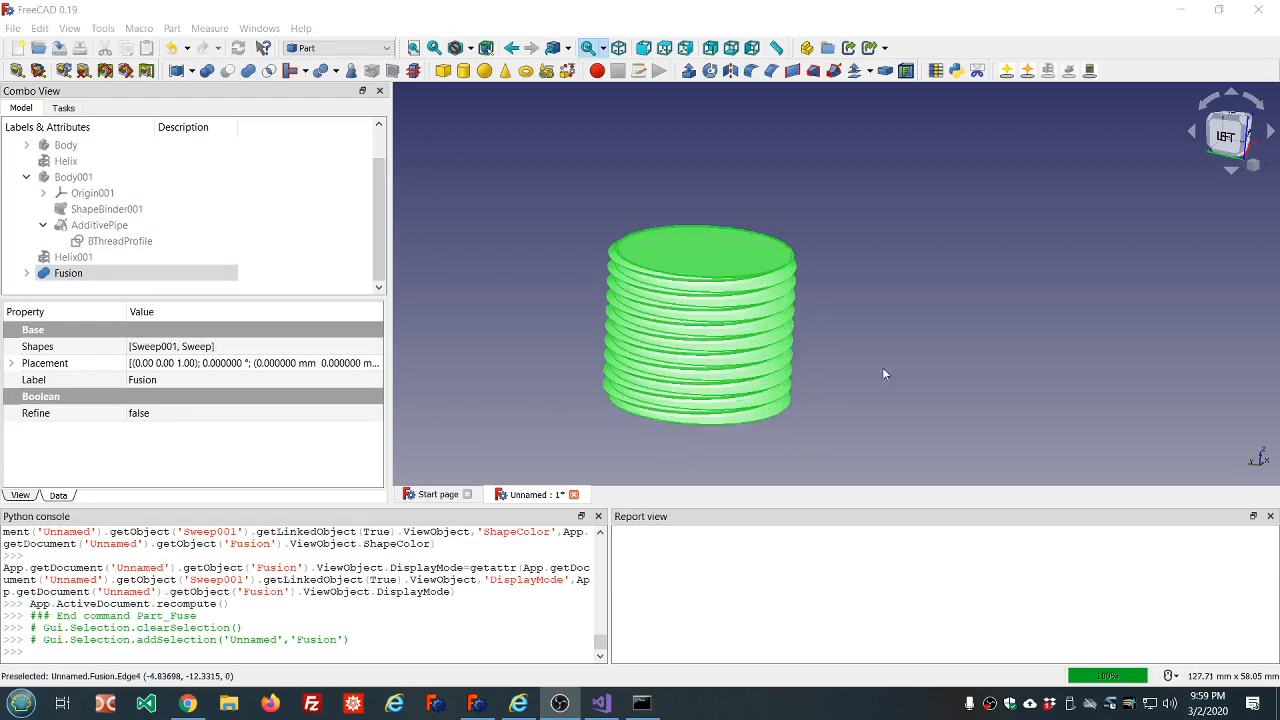
{"action": "left_click", "coordinate": [1225, 136]}
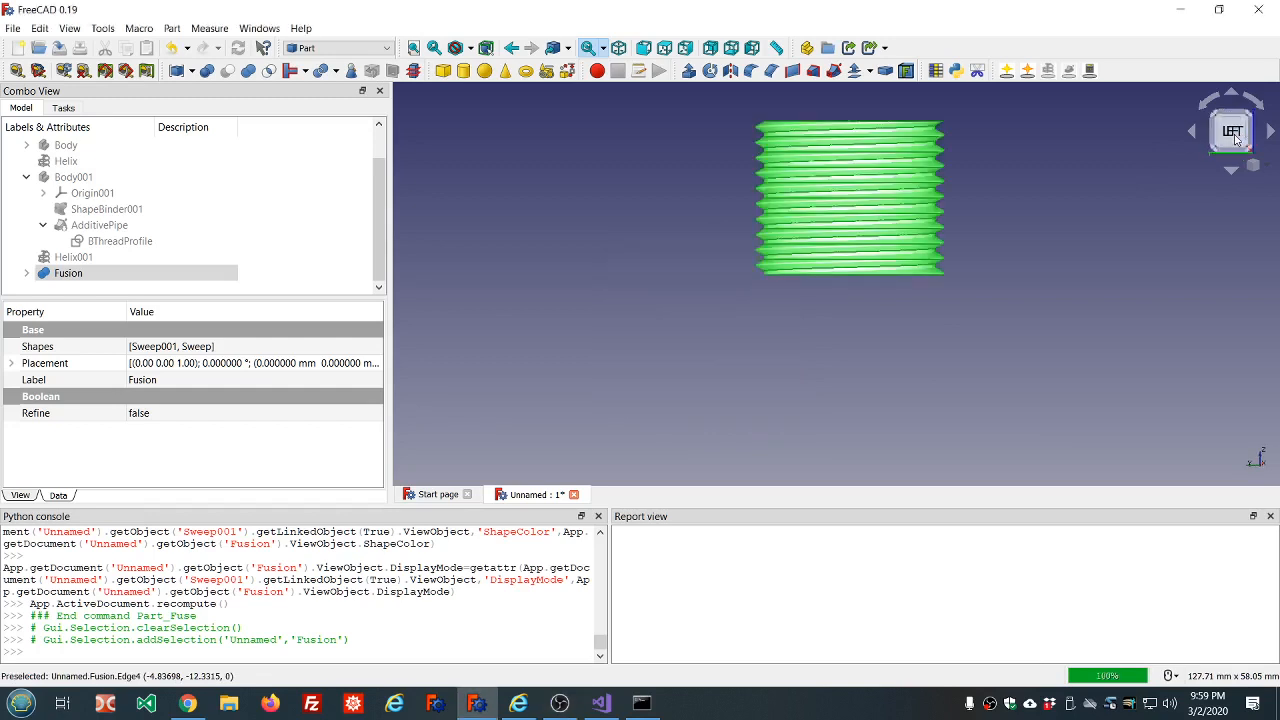
{"action": "scroll", "coordinate": [1114, 173], "scroll_direction": "down", "scroll_amount": 6}
{"action": "scroll", "coordinate": [1197, 136], "scroll_direction": "up", "scroll_amount": 6}
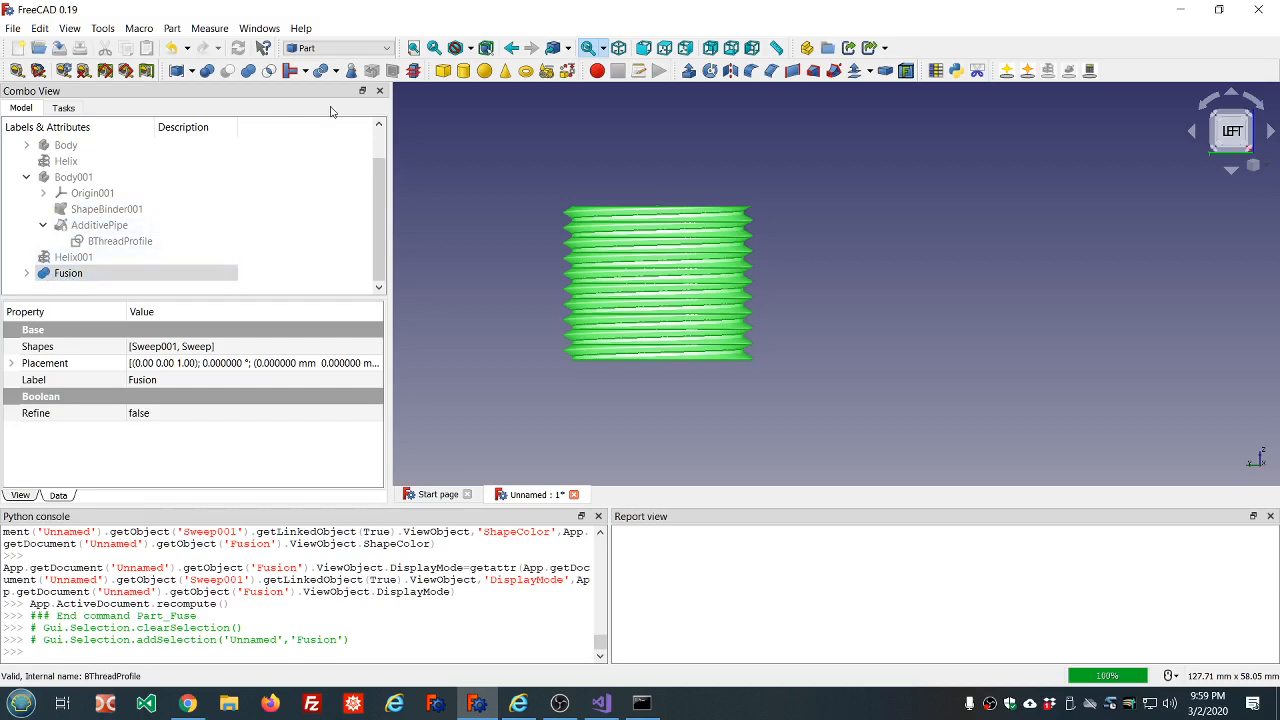
{"action": "left_click", "coordinate": [413, 70]}
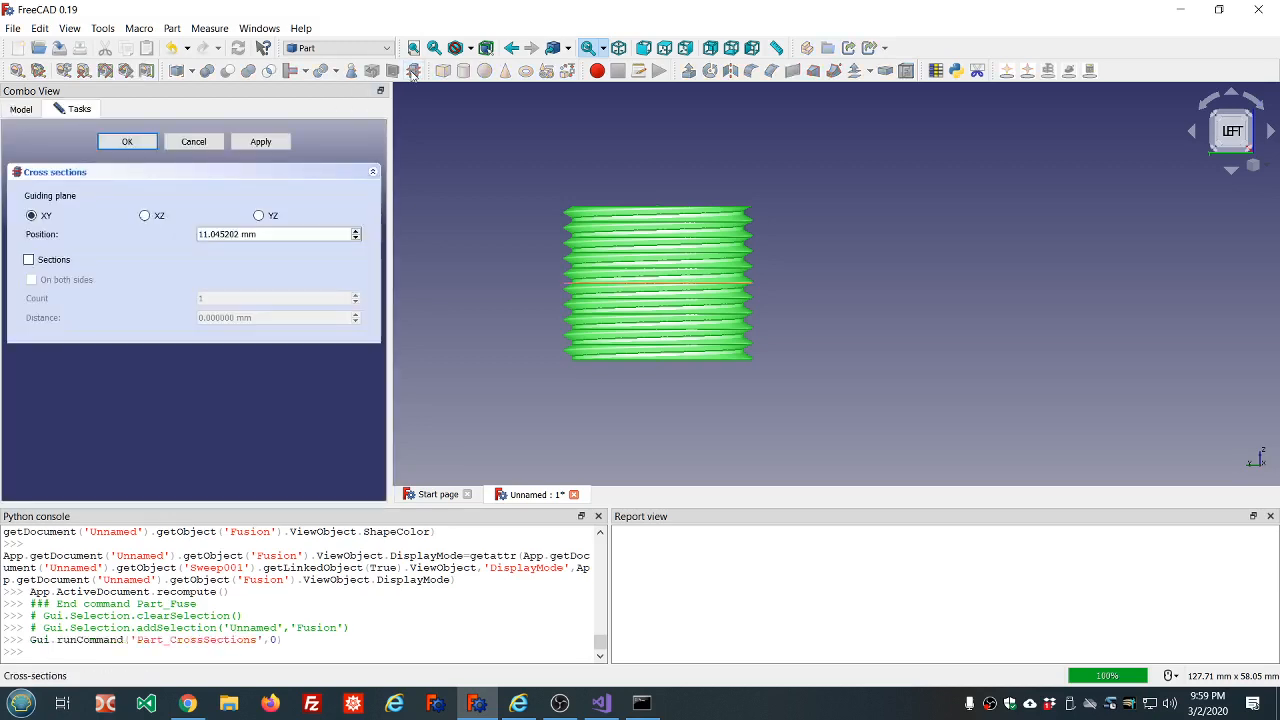
{"action": "left_click", "coordinate": [146, 216]}
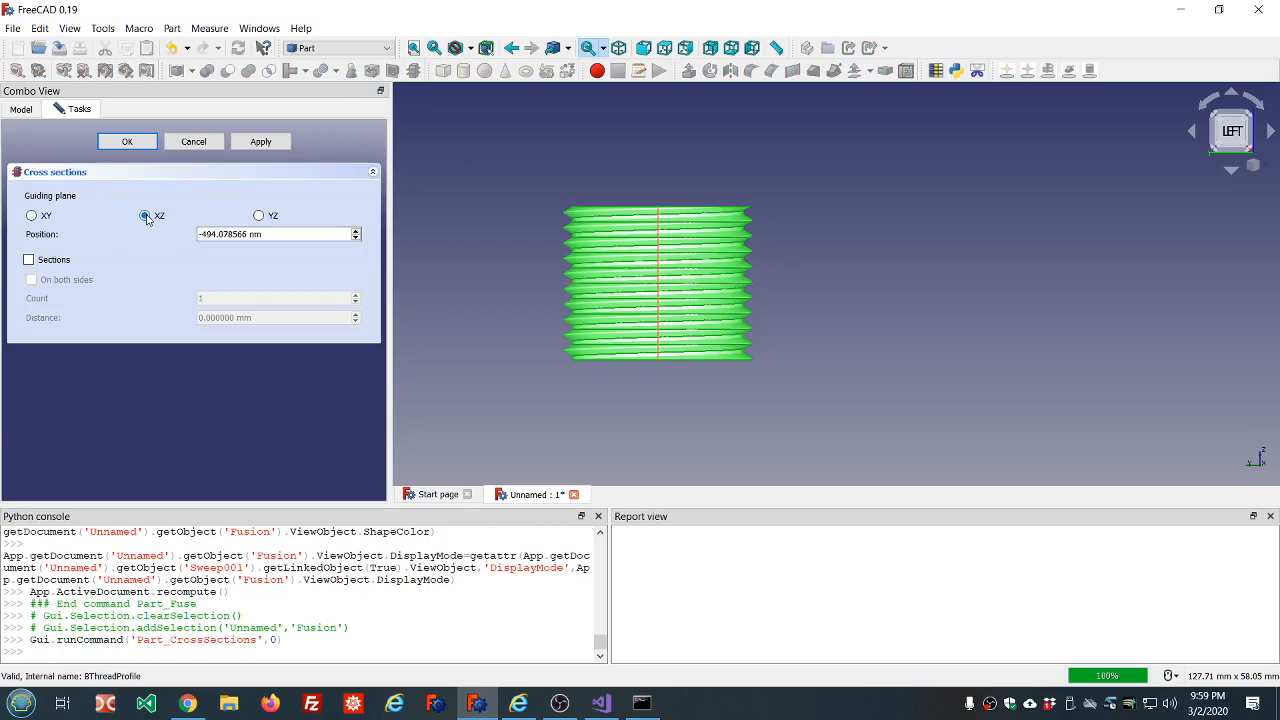
{"action": "left_click", "coordinate": [258, 216]}
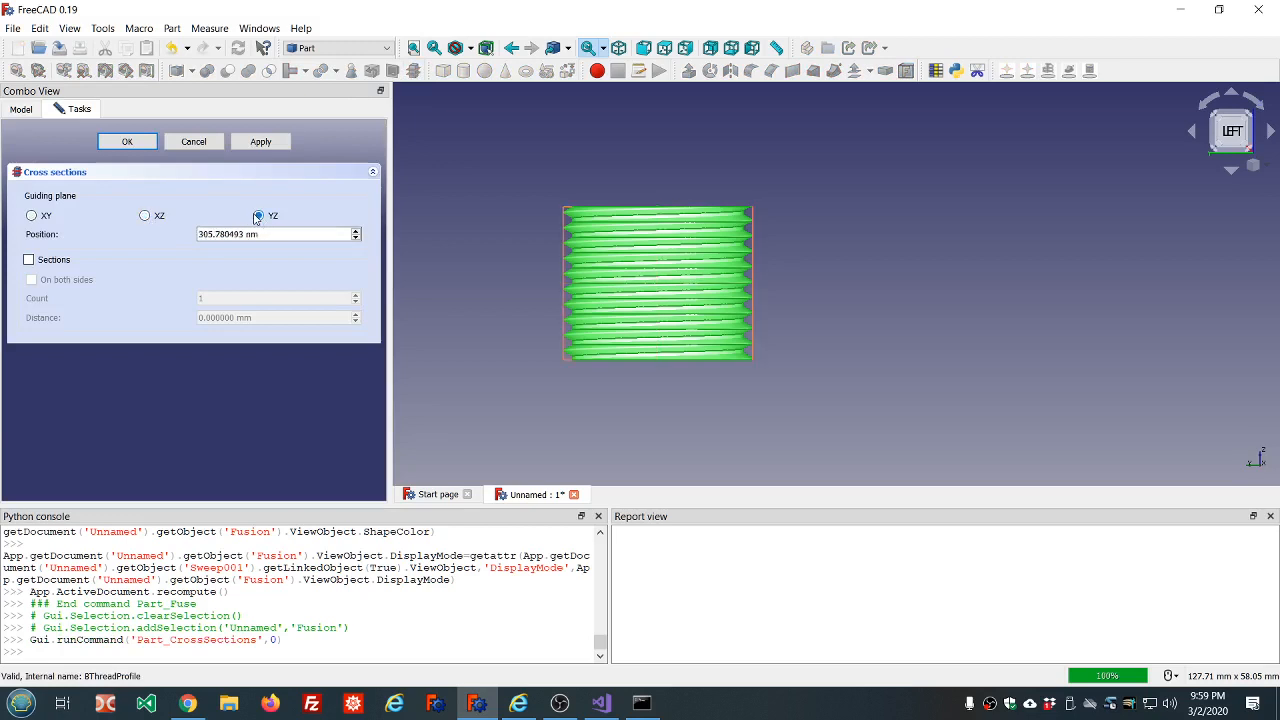
{"action": "left_click", "coordinate": [127, 141]}
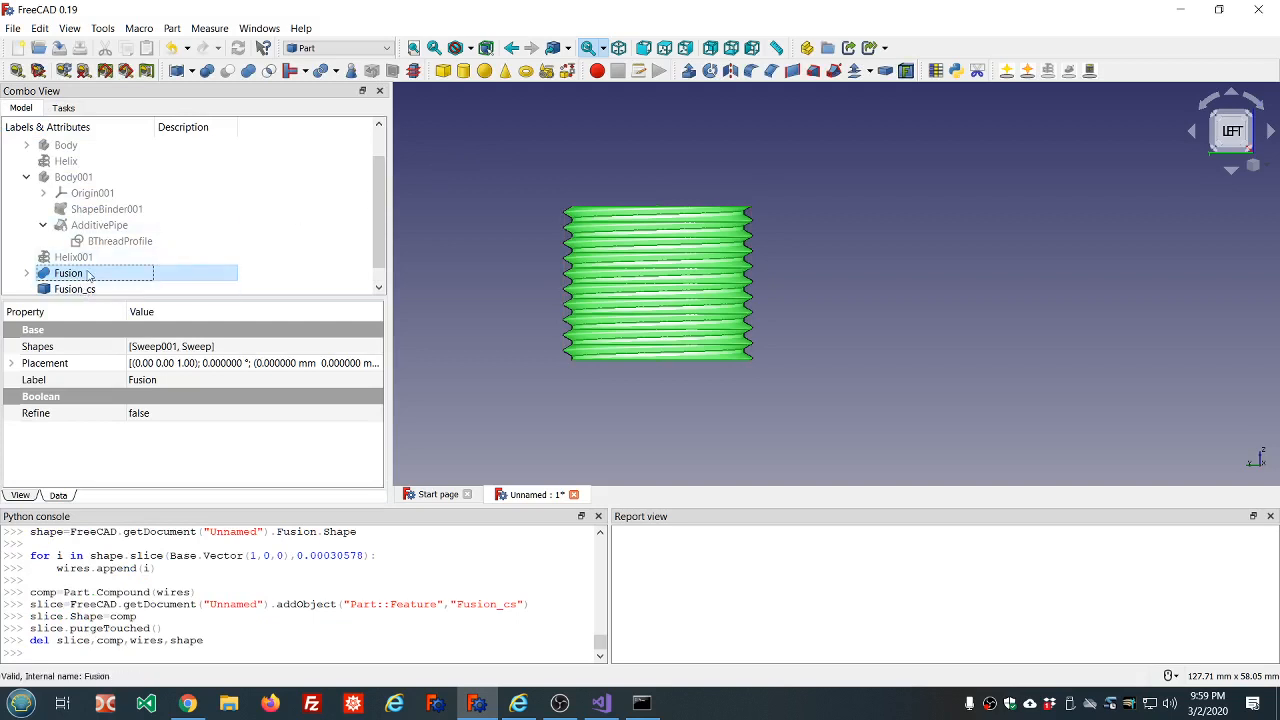
Hide the fused solid and examine the thread crests in its cross section up close.
{"action": "key", "text": "space"}
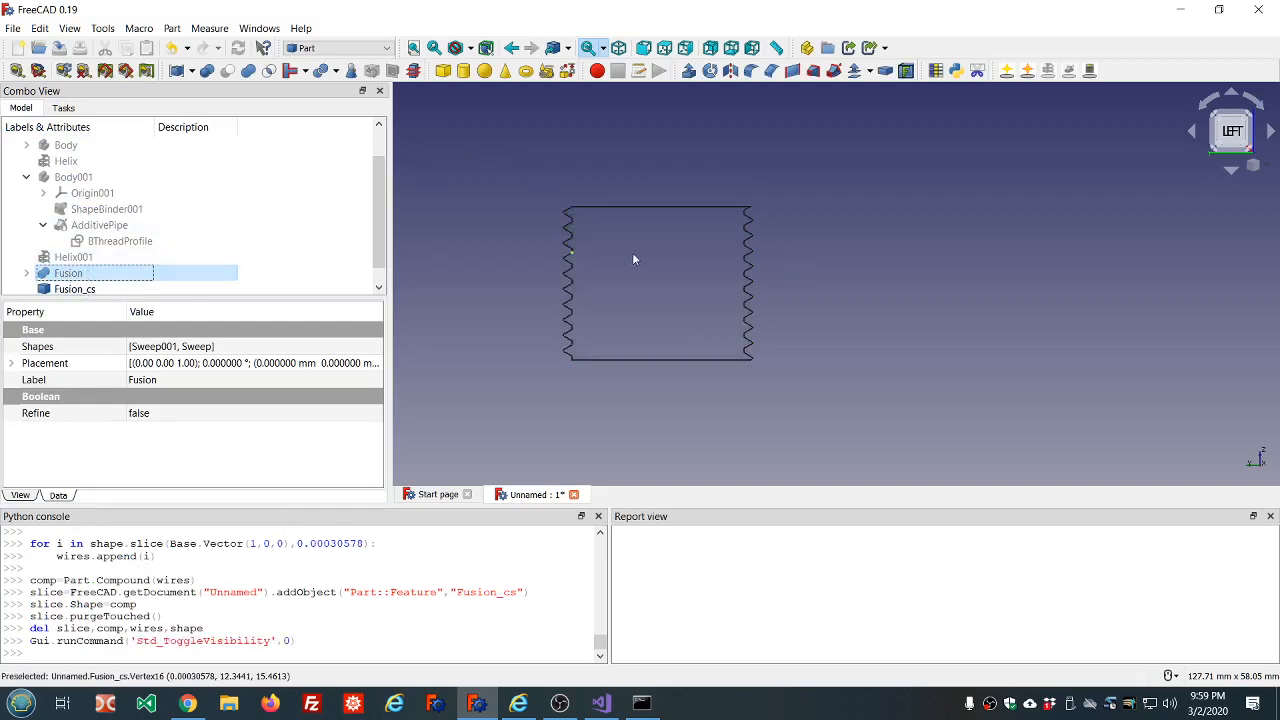
{"action": "scroll", "coordinate": [754, 227], "scroll_direction": "up", "scroll_amount": 10}
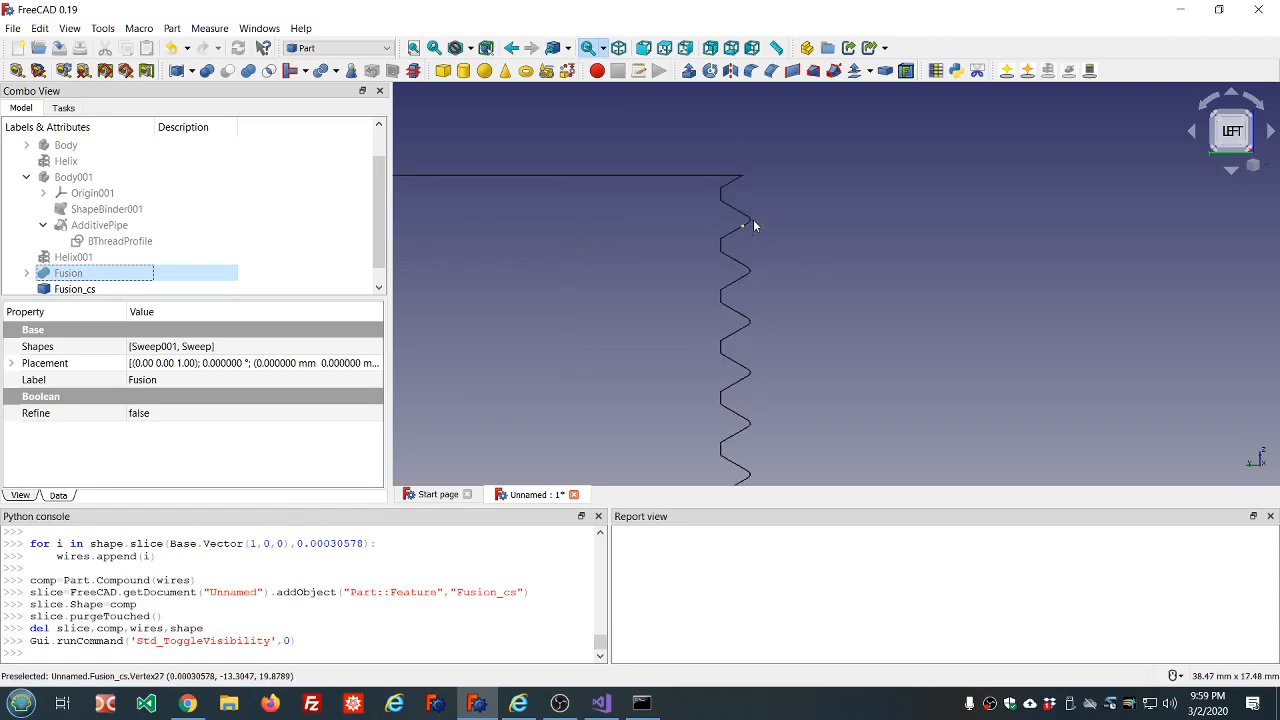
{"action": "scroll", "coordinate": [916, 256], "scroll_direction": "up", "scroll_amount": 6}
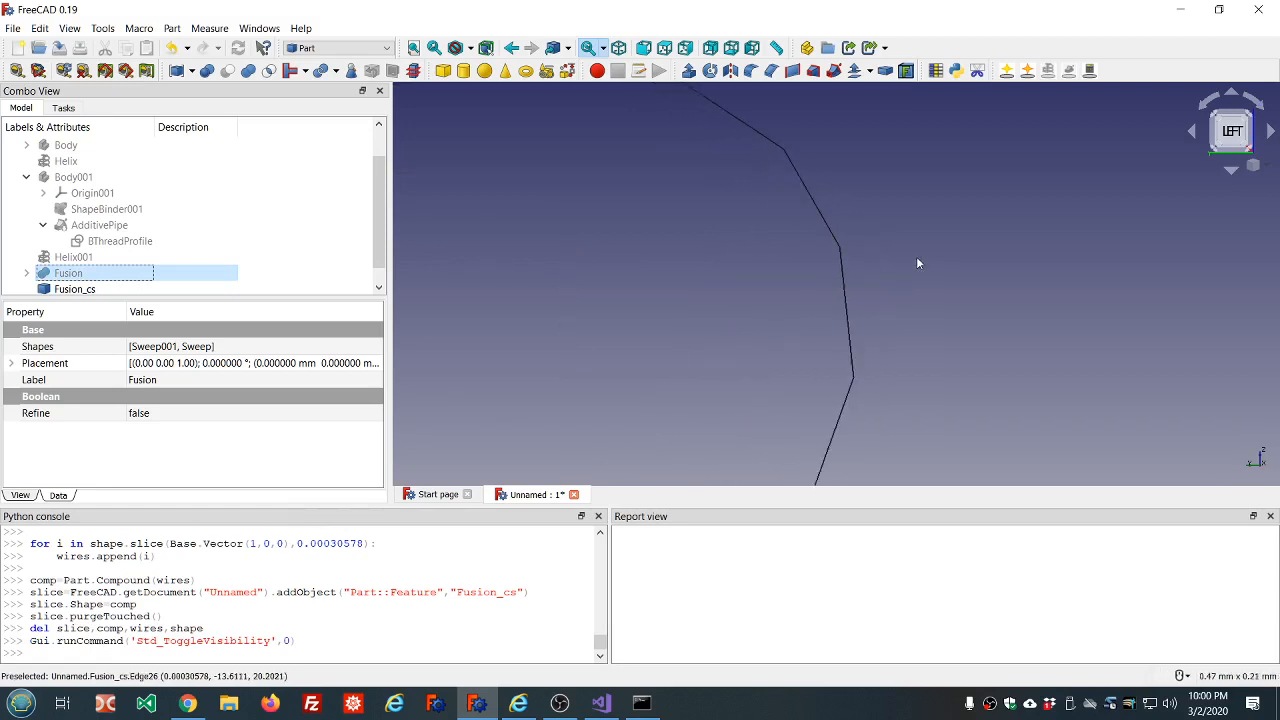
{"action": "scroll", "coordinate": [903, 240], "scroll_direction": "down", "scroll_amount": 10}
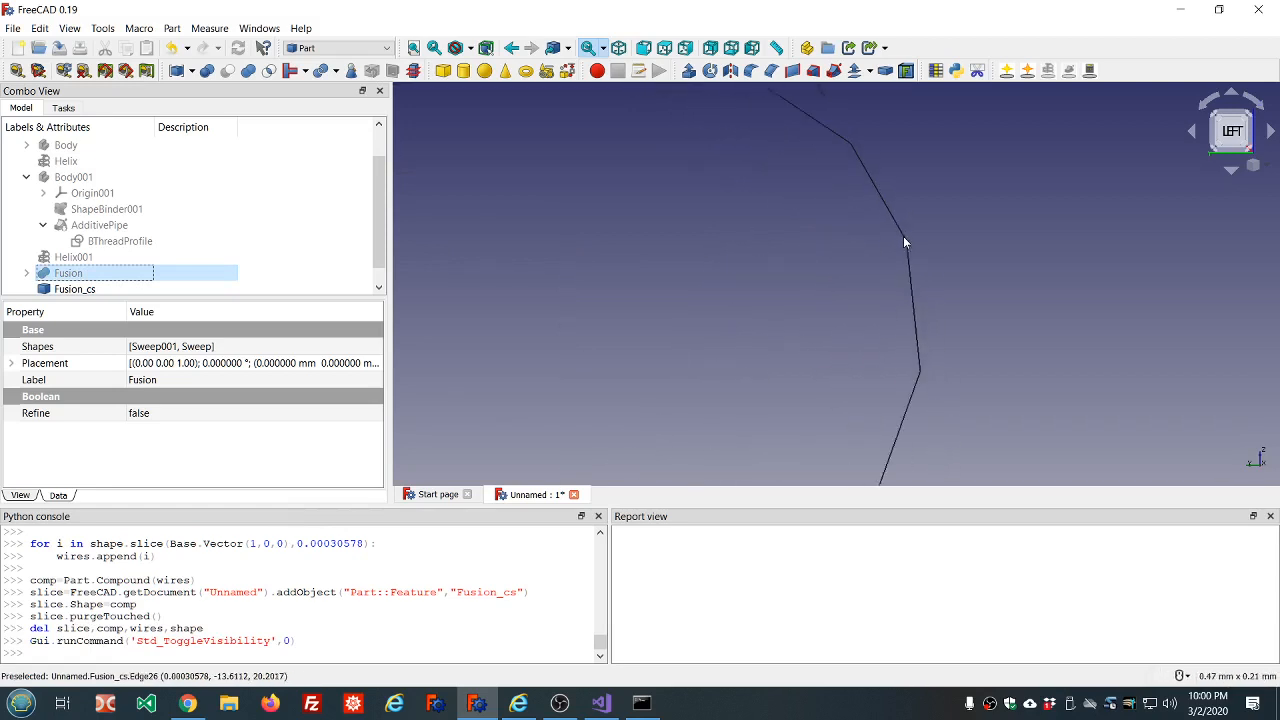
{"action": "scroll", "coordinate": [903, 241], "scroll_direction": "down", "scroll_amount": 5}
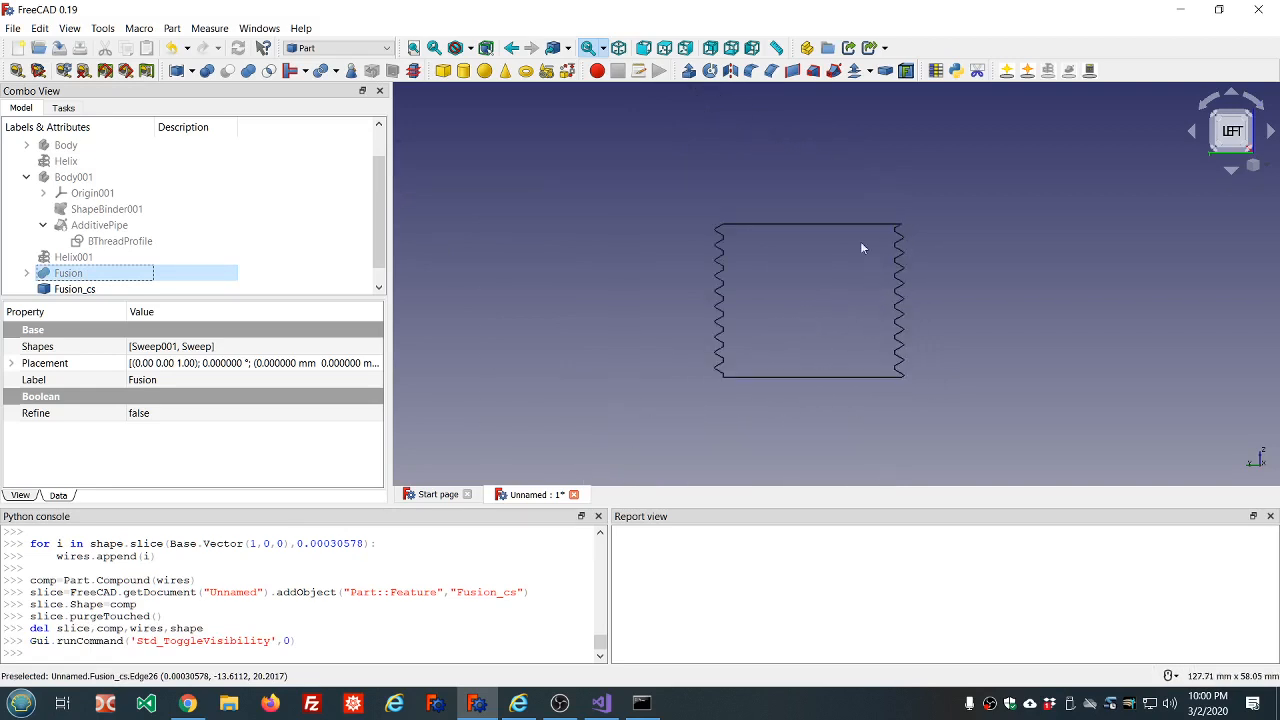
Delete the fused solid's cross section and the fusion itself, keeping the two thread sweeps.
{"action": "left_click", "coordinate": [87, 290]}
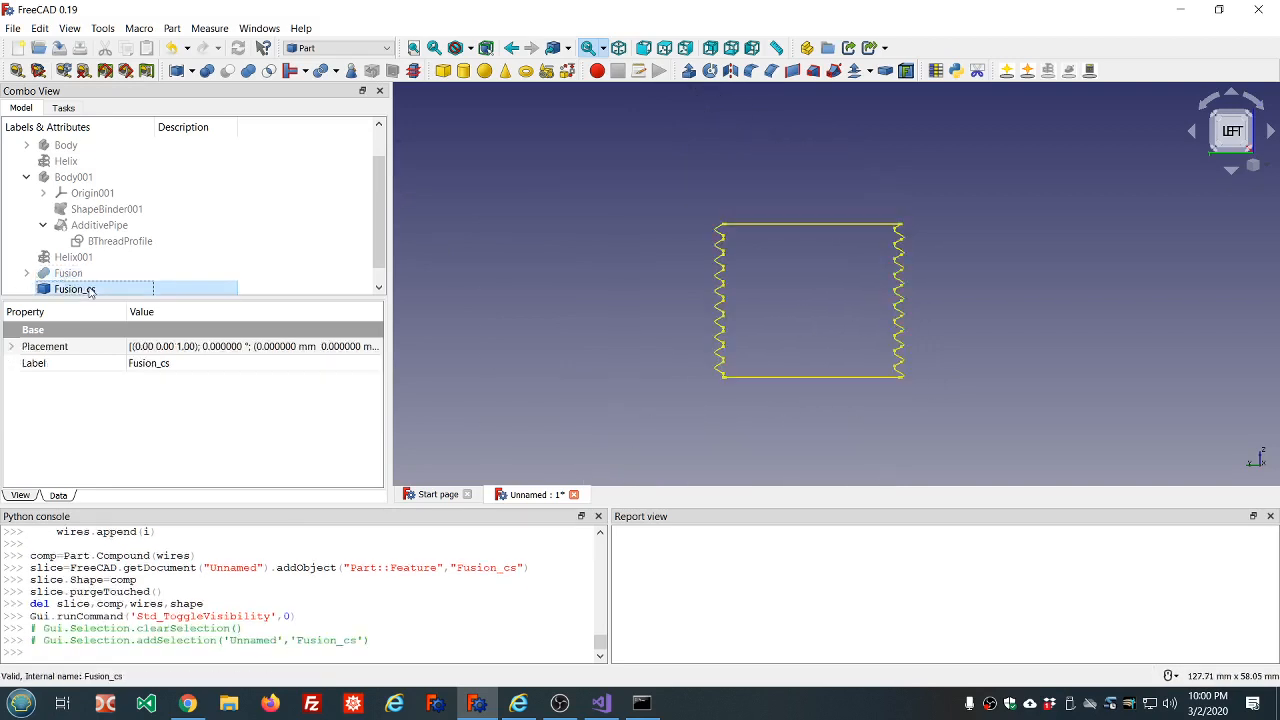
{"action": "key", "text": "Delete"}
{"action": "left_click", "coordinate": [75, 273]}
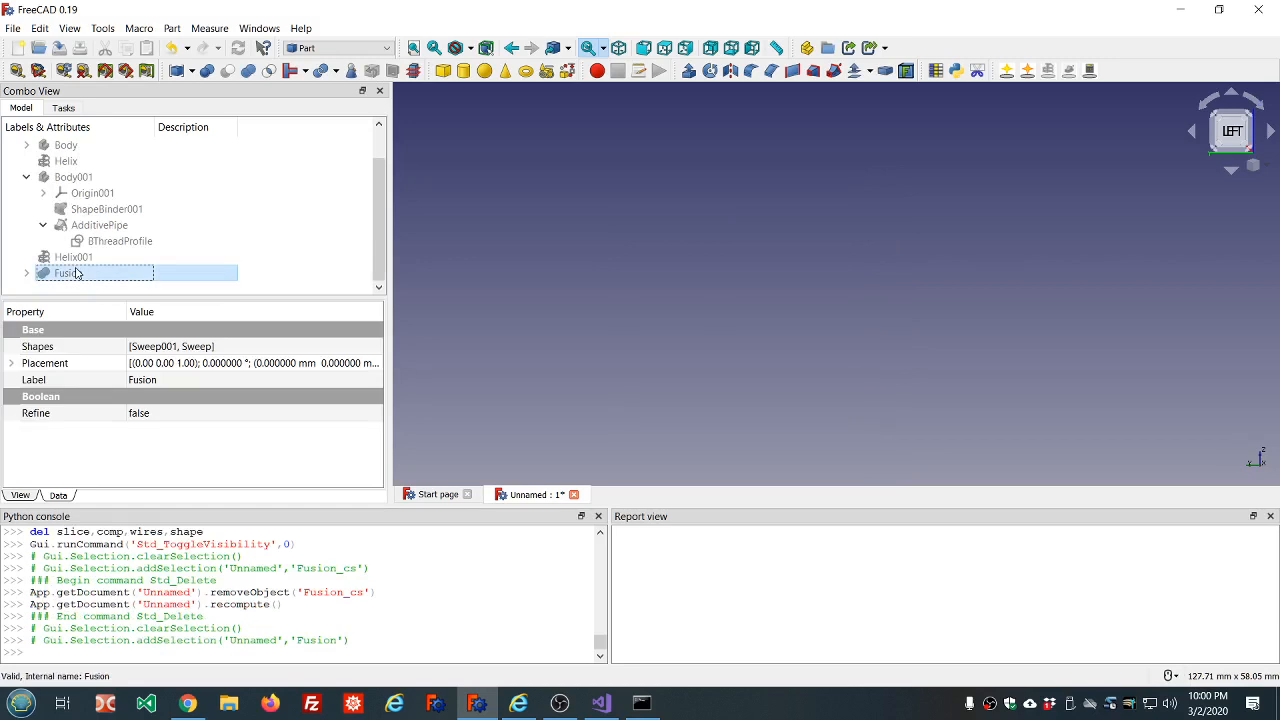
{"action": "key", "text": "Delete"}
Create a cross section of the external garden hose thread sweep on the YZ guiding plane.
{"action": "left_click", "coordinate": [90, 275]}
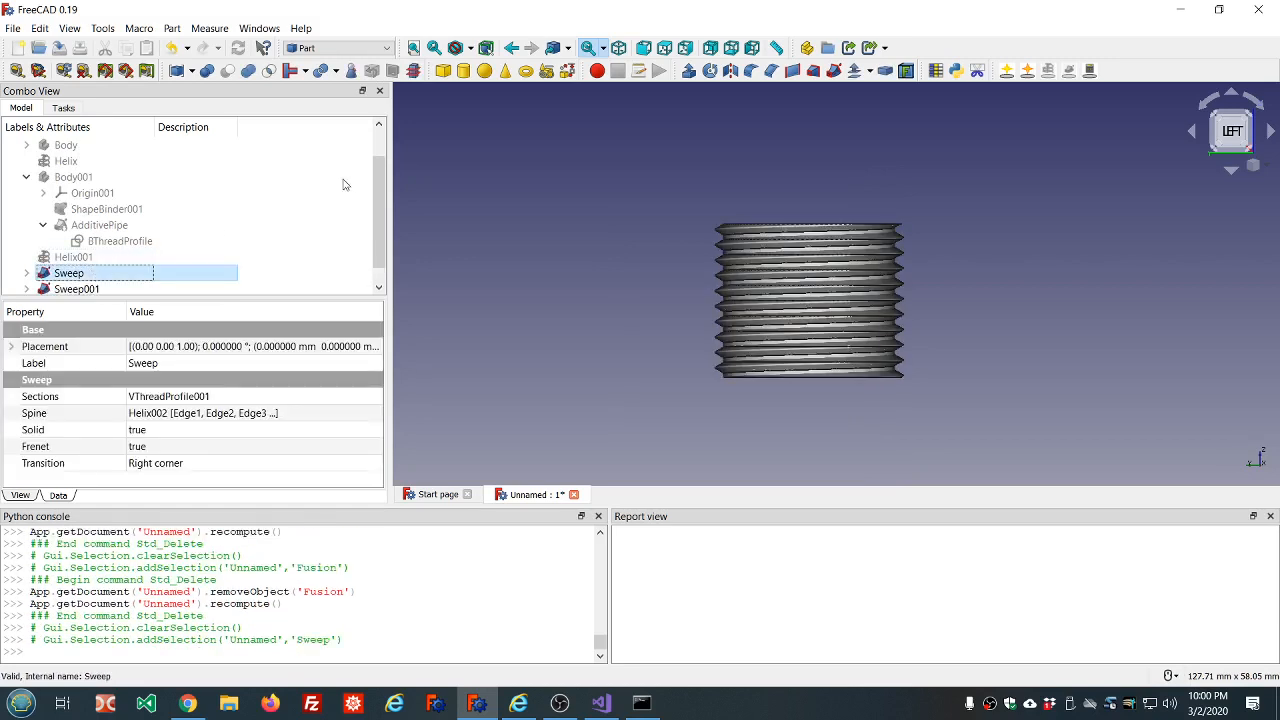
{"action": "left_click", "coordinate": [414, 70]}
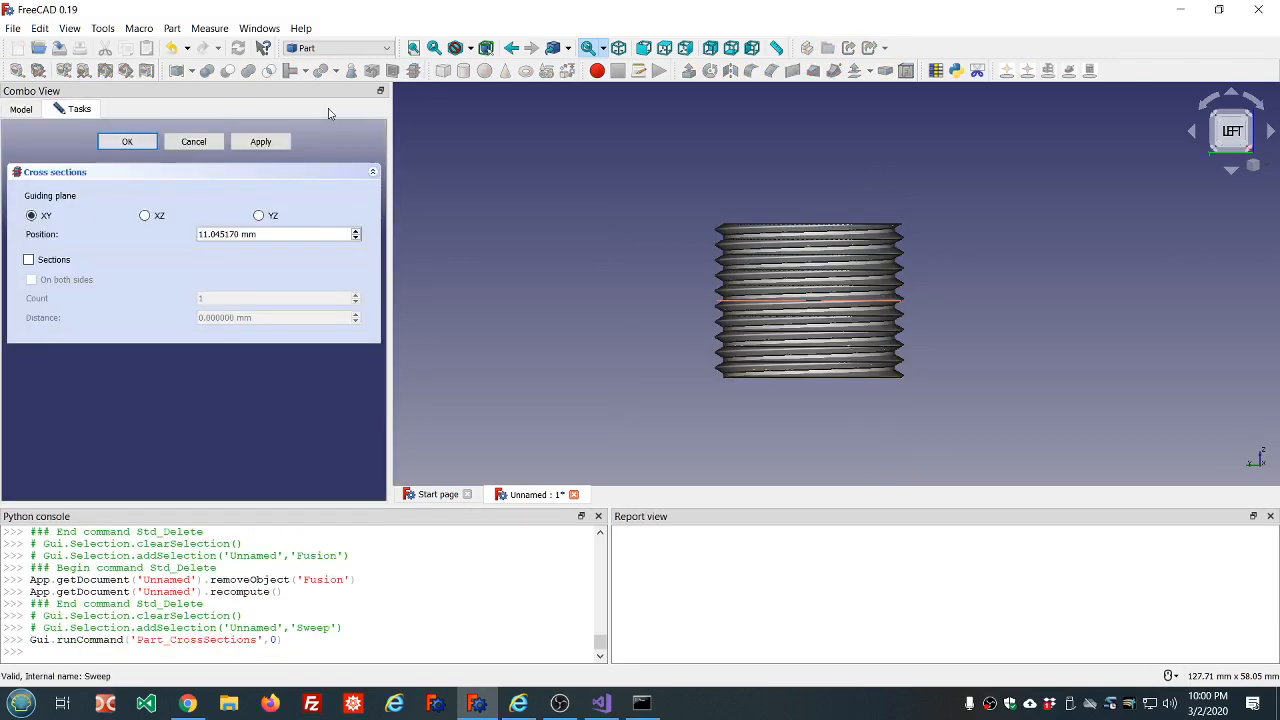
{"action": "left_click", "coordinate": [259, 216]}
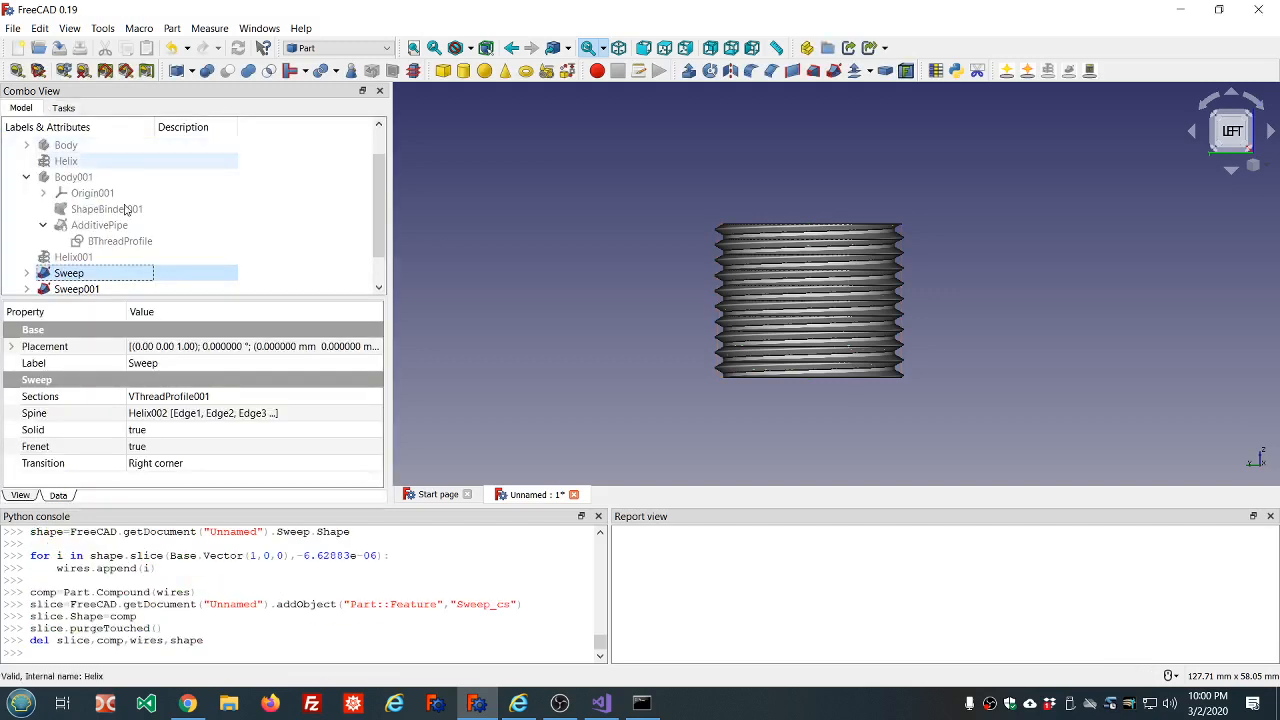
Create a cross section of the internal garden hose thread sweep on the YZ guiding plane.
{"action": "left_click", "coordinate": [80, 289]}
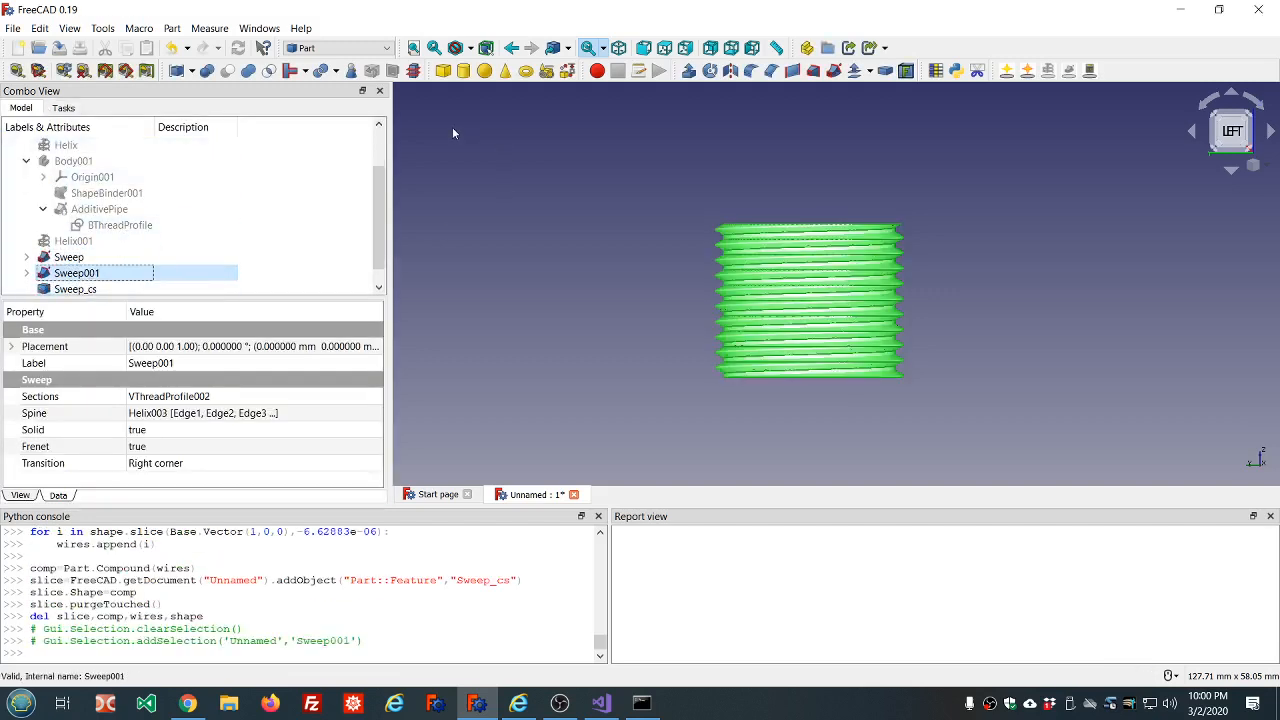
{"action": "left_click", "coordinate": [413, 70]}
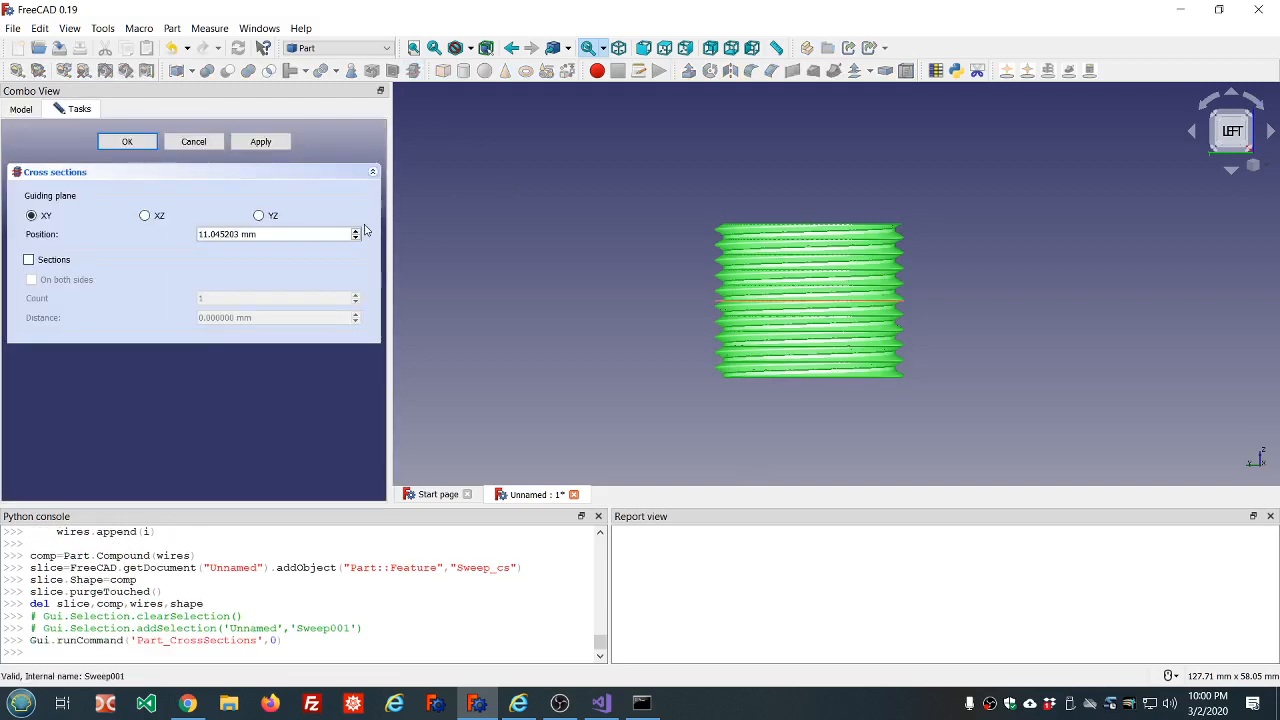
{"action": "left_click", "coordinate": [259, 215]}
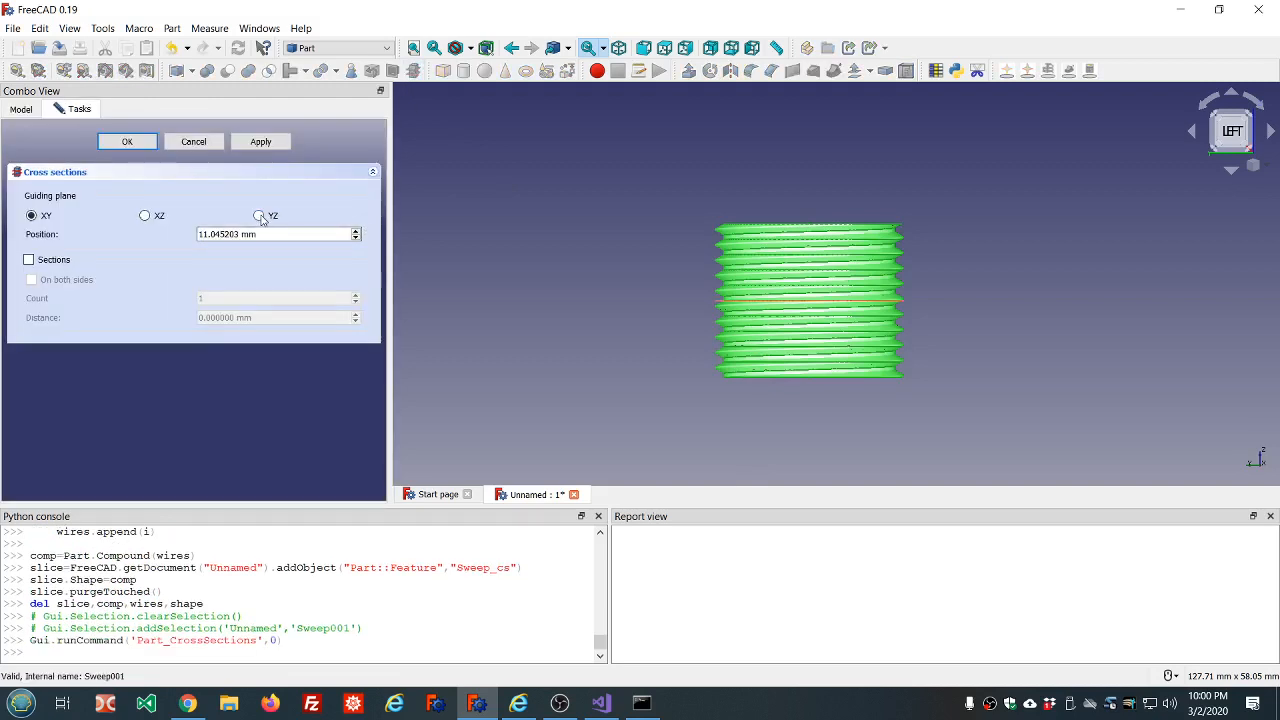
{"action": "left_click", "coordinate": [127, 141]}
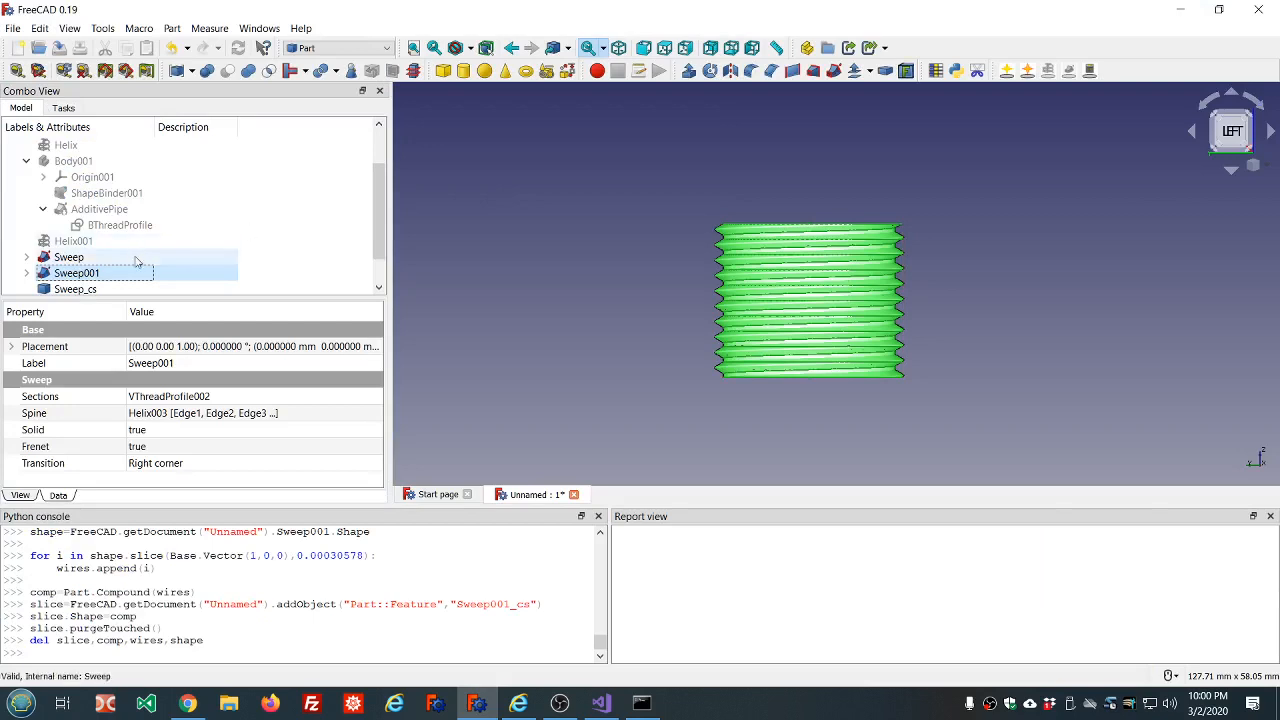
Hide the external and internal thread sweeps, leaving only their cross sections displayed.
{"action": "left_click", "coordinate": [91, 258]}
{"action": "key", "text": "space"}
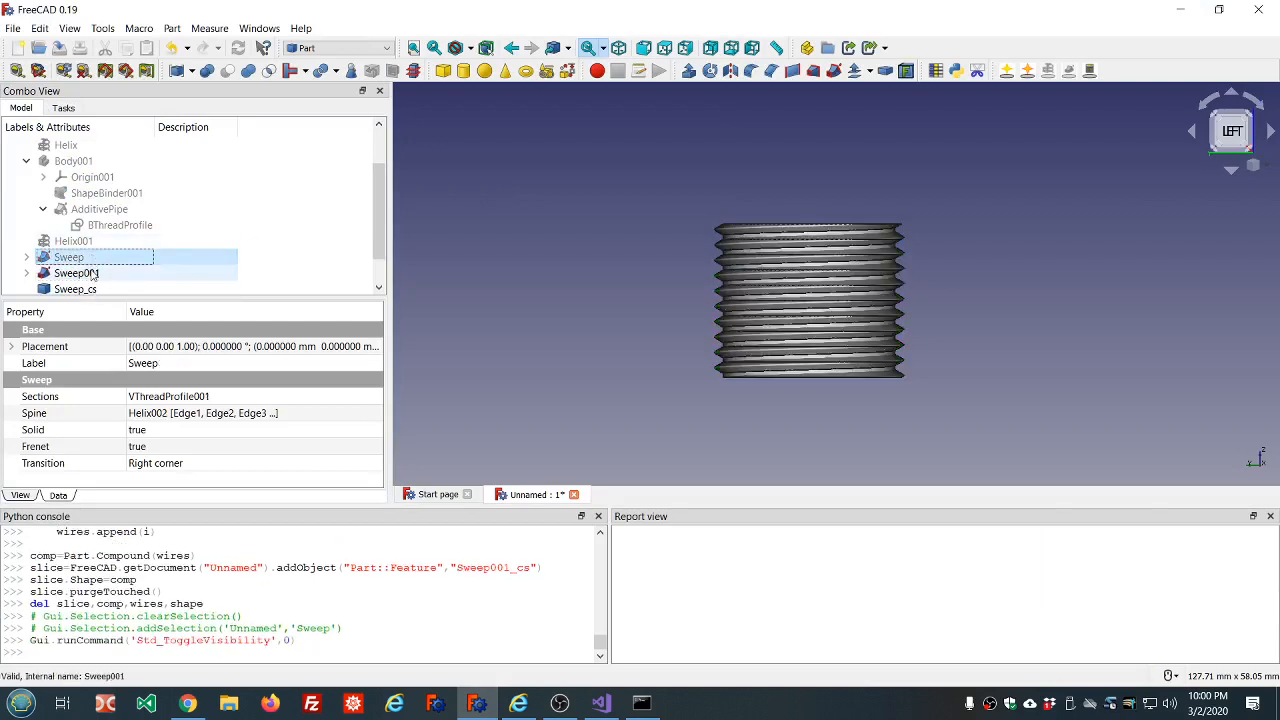
{"action": "left_click", "coordinate": [93, 274]}
{"action": "key", "text": "space"}
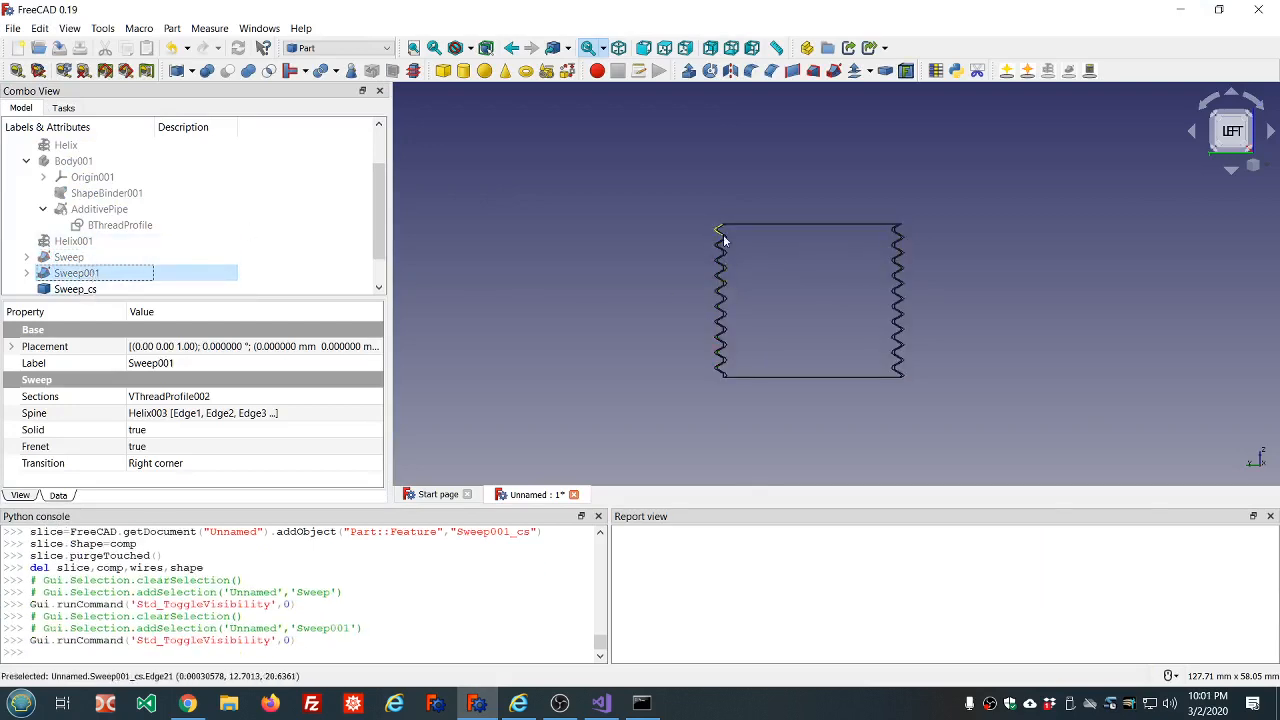
Compare the internal and external thread cross sections, examining the clearance between them and the shapes of their crests and roots.
{"action": "scroll", "coordinate": [723, 240], "scroll_direction": "up", "scroll_amount": 3}
{"action": "scroll", "coordinate": [725, 236], "scroll_direction": "up", "scroll_amount": 3}
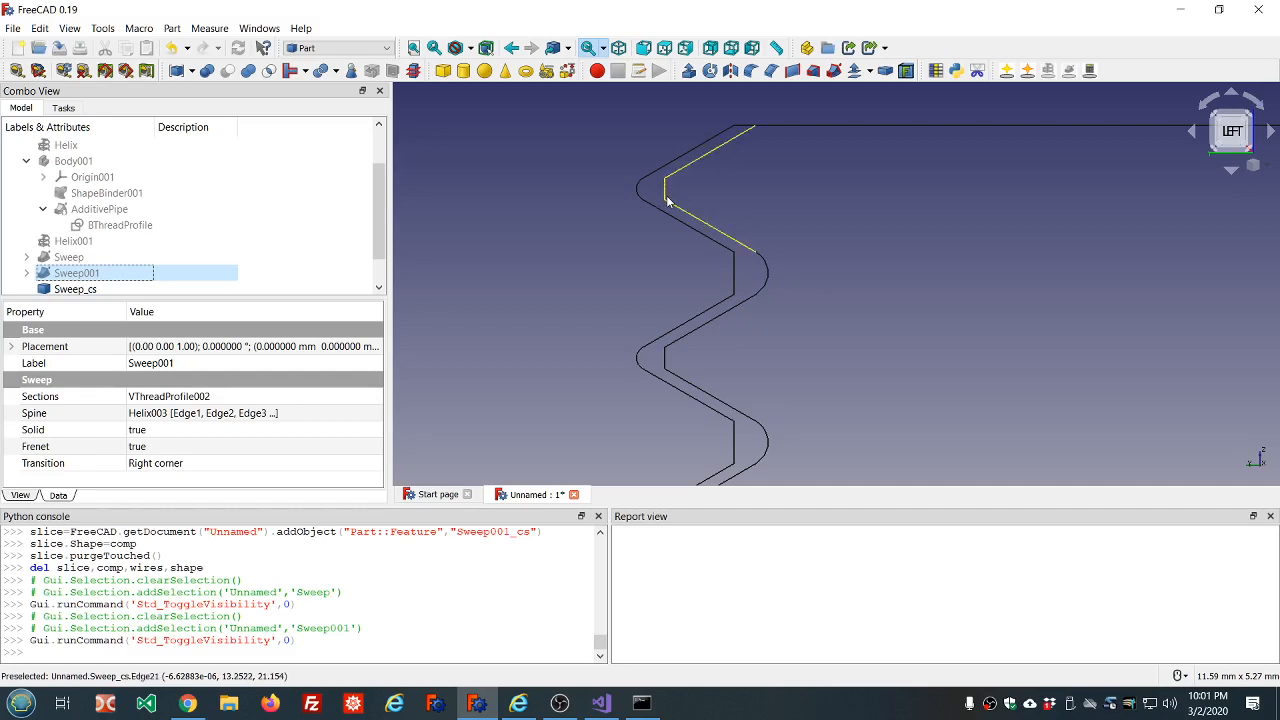
{"action": "scroll", "coordinate": [668, 200], "scroll_direction": "down", "scroll_amount": 3}
{"action": "scroll", "coordinate": [692, 230], "scroll_direction": "up", "scroll_amount": 3}
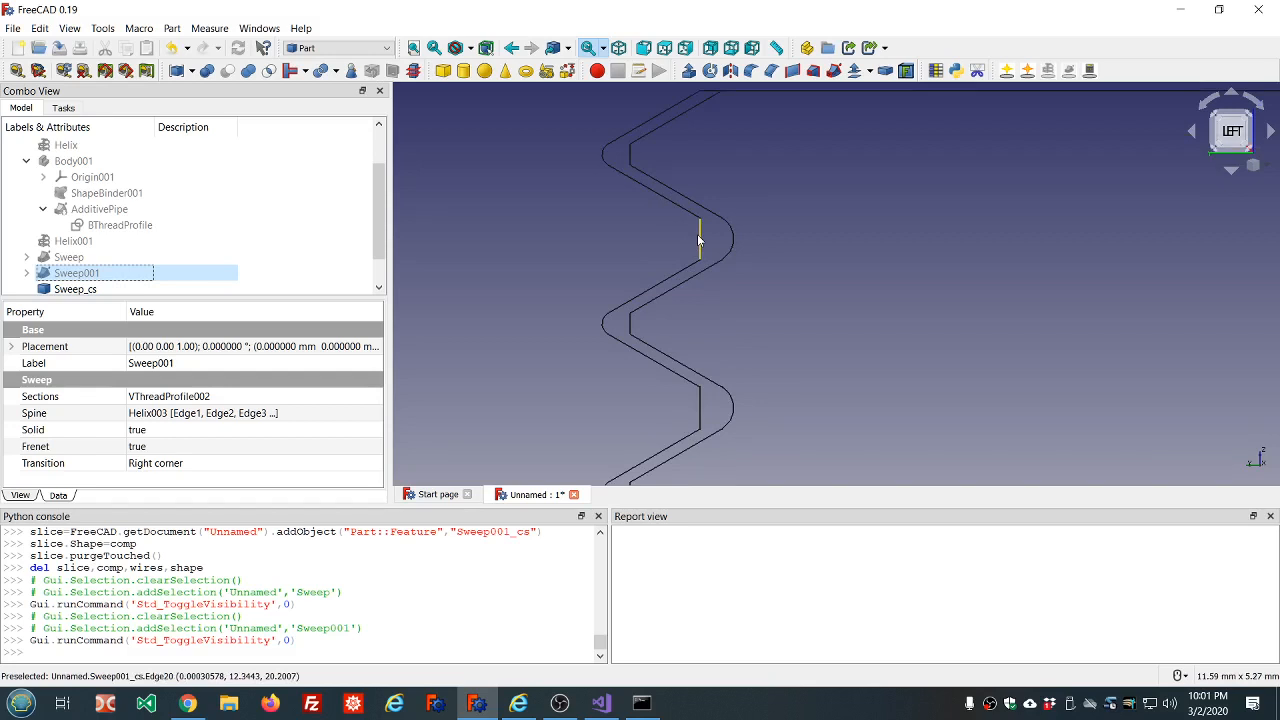
{"action": "scroll", "coordinate": [738, 226], "scroll_direction": "down", "scroll_amount": 5}
{"action": "scroll", "coordinate": [763, 234], "scroll_direction": "up", "scroll_amount": 3}
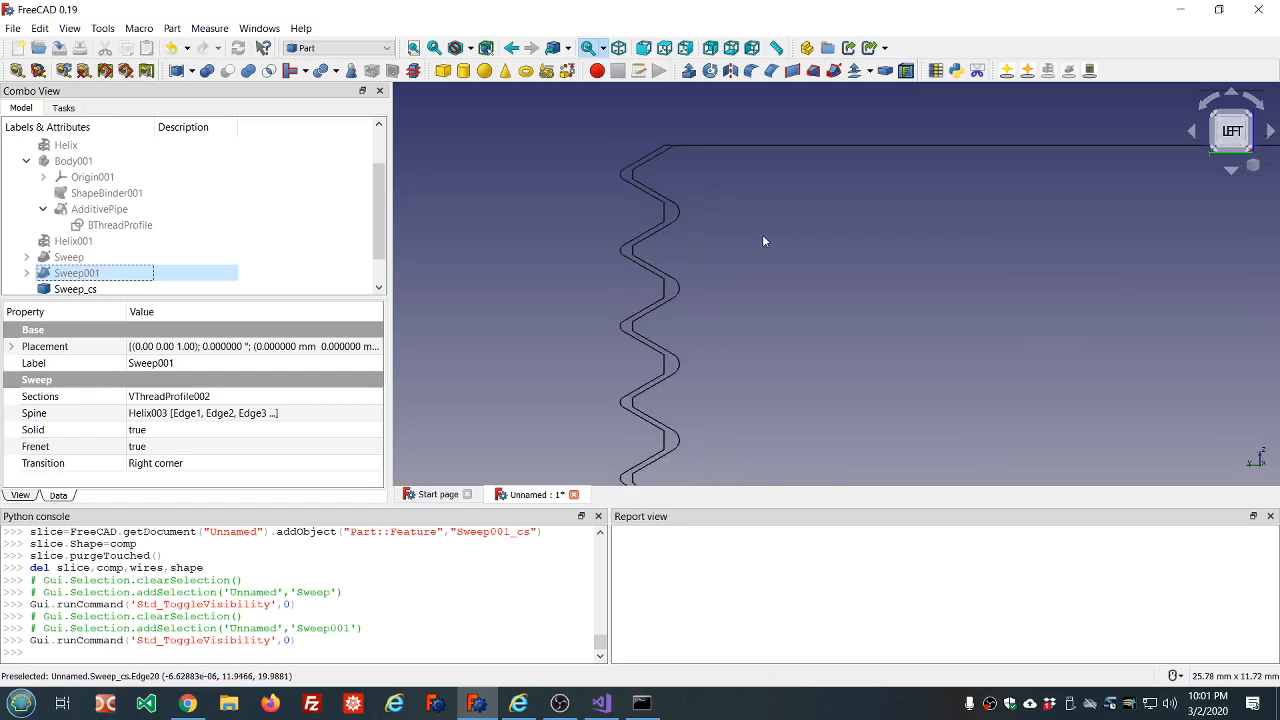
{"action": "scroll", "coordinate": [673, 193], "scroll_direction": "up", "scroll_amount": 3}
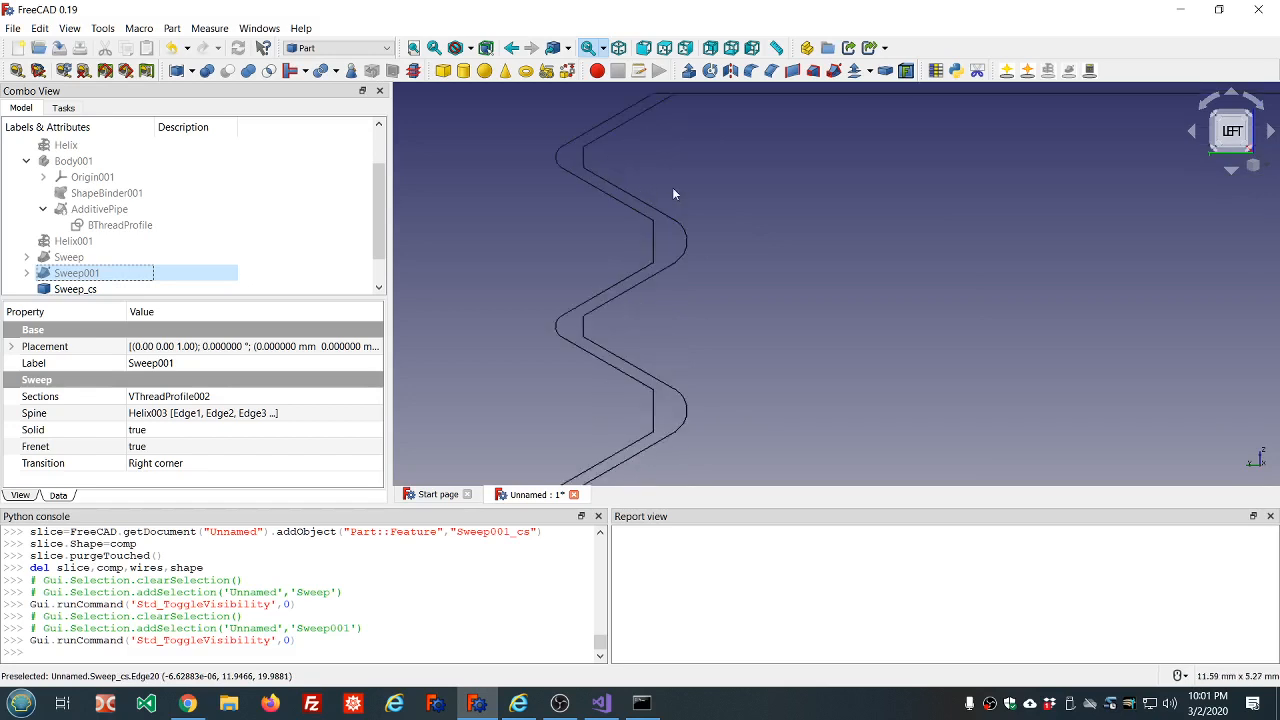
{"action": "left_click", "coordinate": [687, 240]}
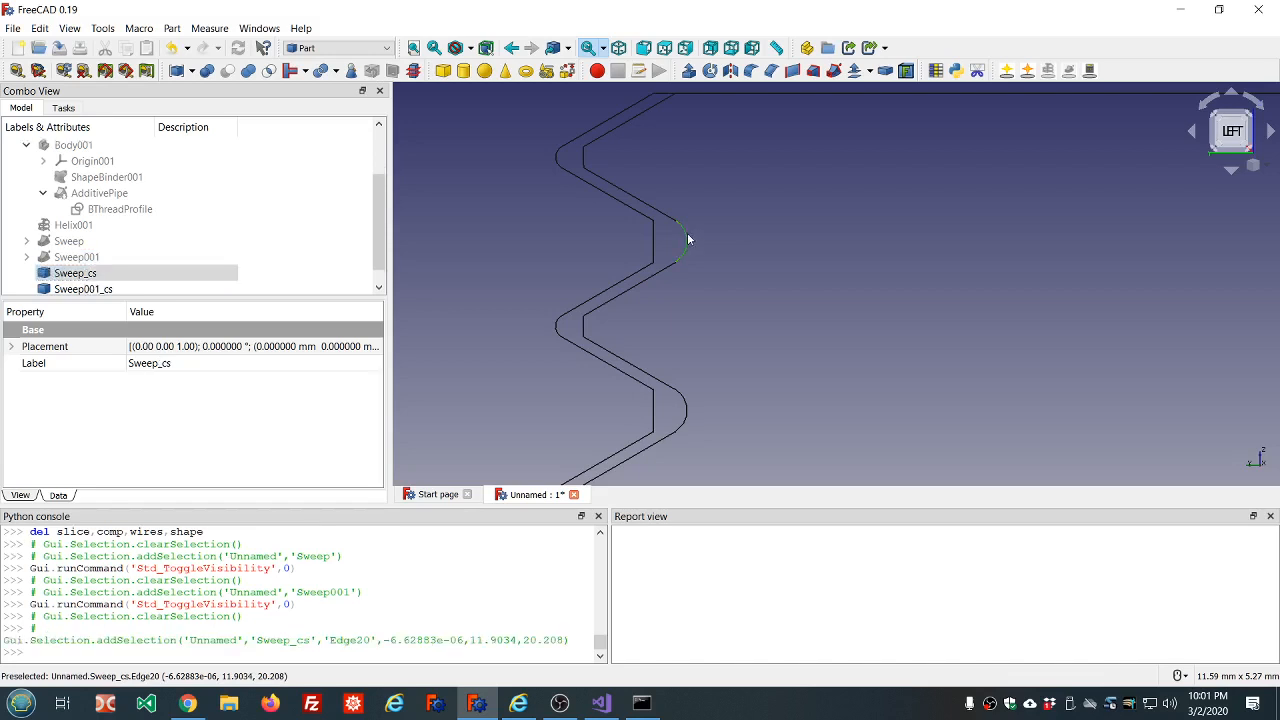
{"action": "left_click", "coordinate": [583, 158]}
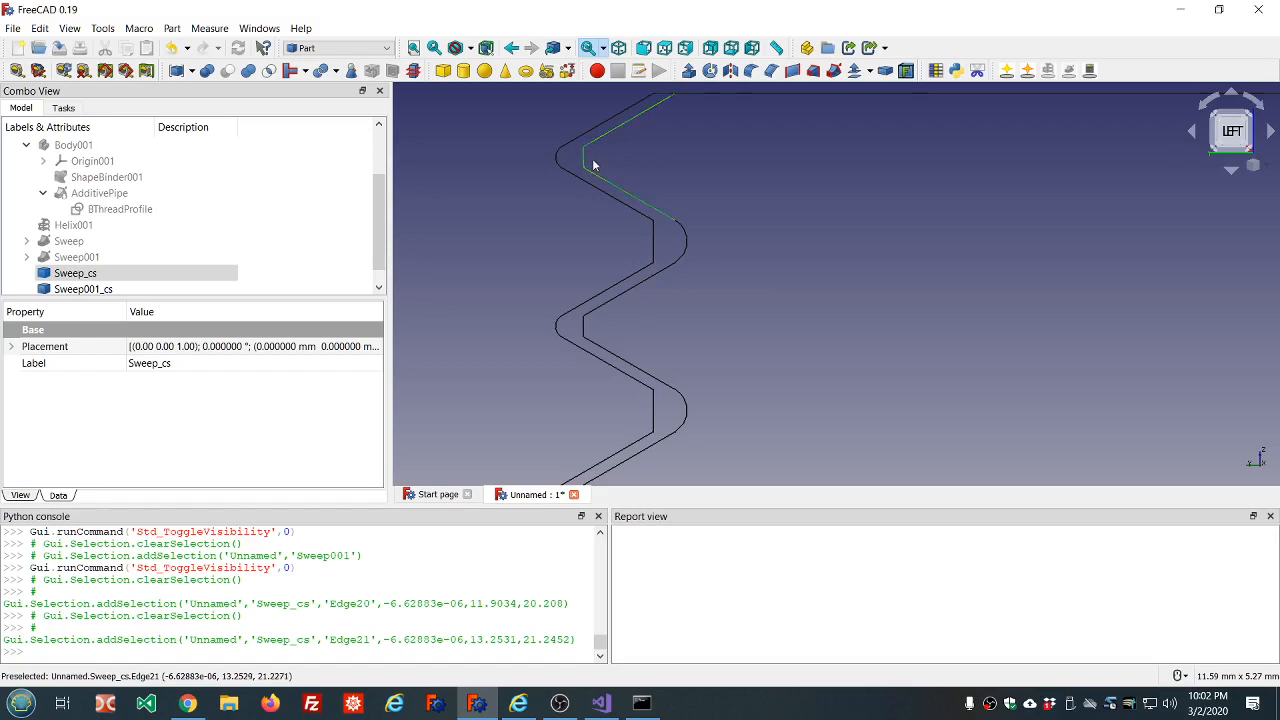
{"action": "scroll", "coordinate": [593, 165], "scroll_direction": "down", "scroll_amount": 5}
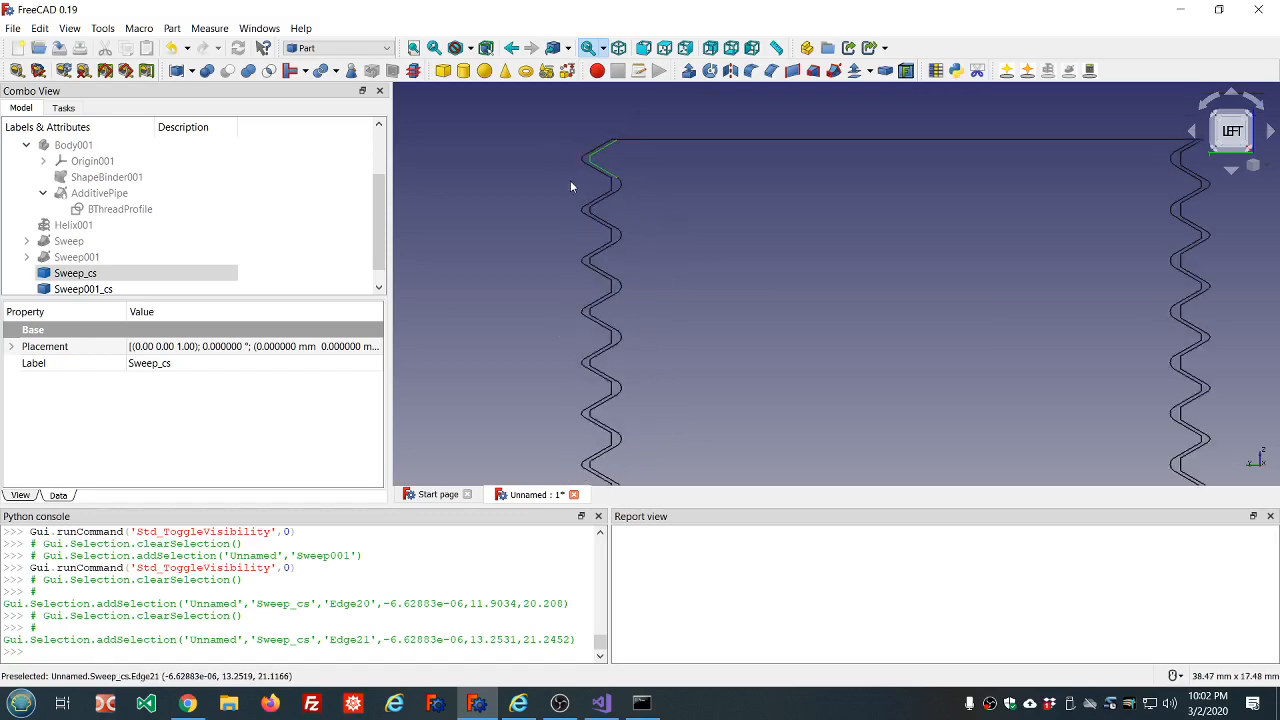
{"action": "scroll", "coordinate": [590, 250], "scroll_direction": "up", "scroll_amount": 3}
{"action": "scroll", "coordinate": [663, 260], "scroll_direction": "up", "scroll_amount": 4}
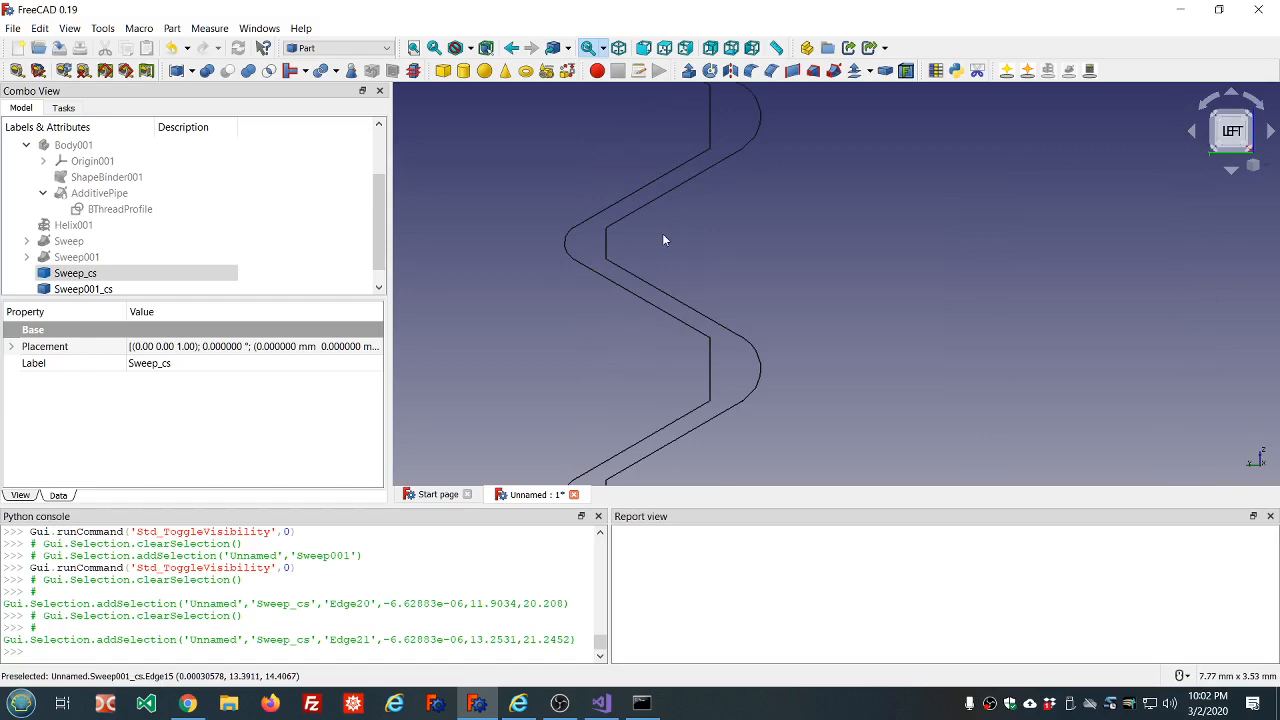
{"action": "scroll", "coordinate": [662, 240], "scroll_direction": "down", "scroll_amount": 8}
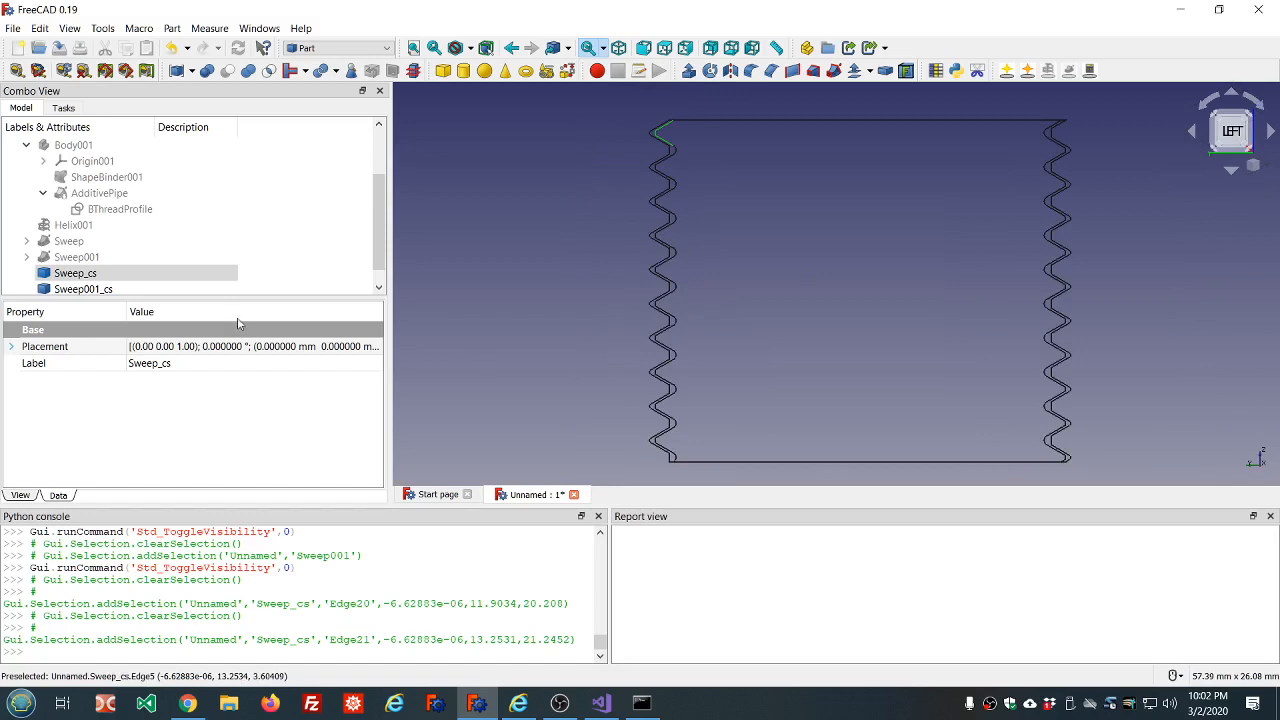
Expand the internal thread sweep and inspect its V thread profile's properties, including the minor diameter and pitch.
{"action": "left_click", "coordinate": [51, 258]}
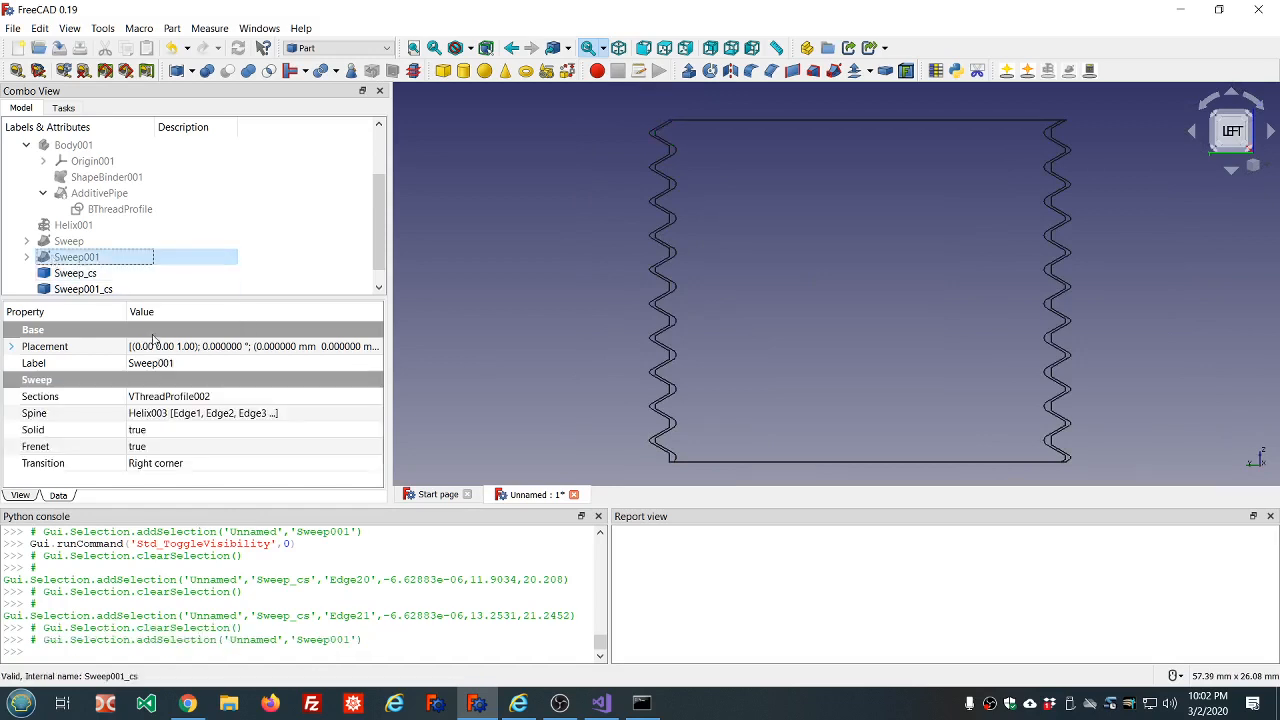
{"action": "left_click", "coordinate": [26, 257]}
{"action": "left_click", "coordinate": [103, 274]}
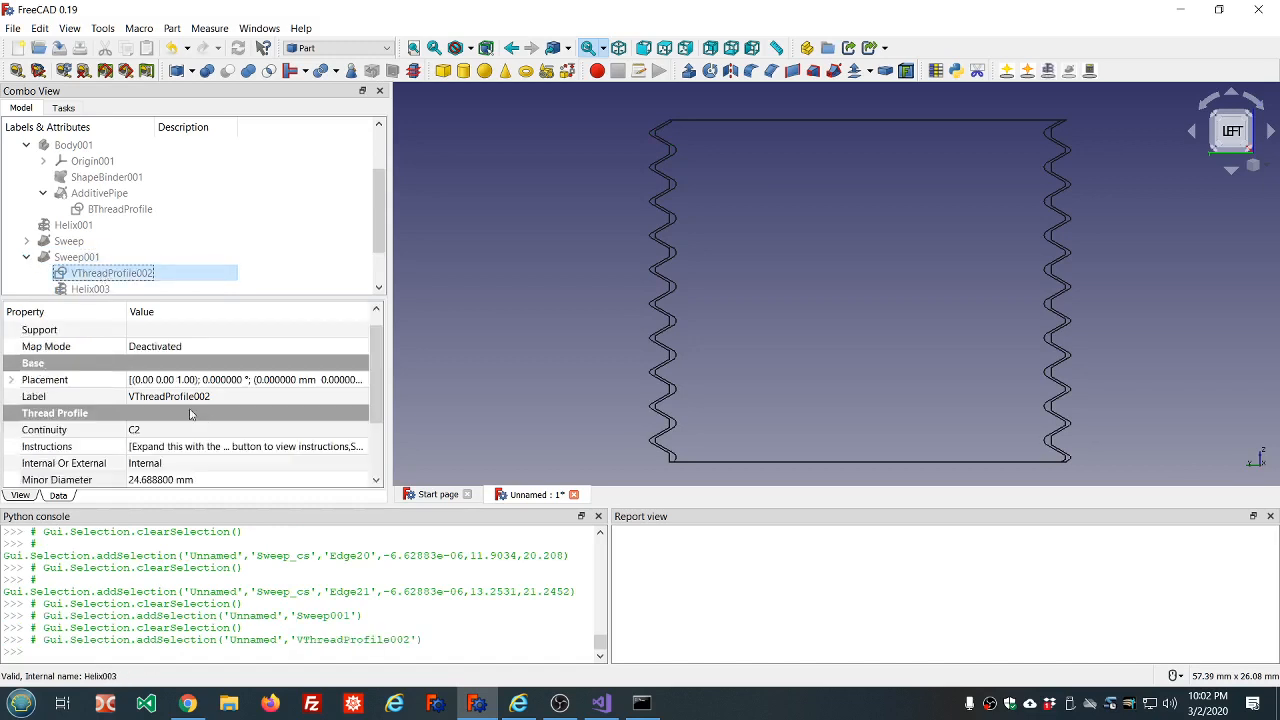
{"action": "scroll", "coordinate": [300, 427], "scroll_direction": "down", "scroll_amount": 2}
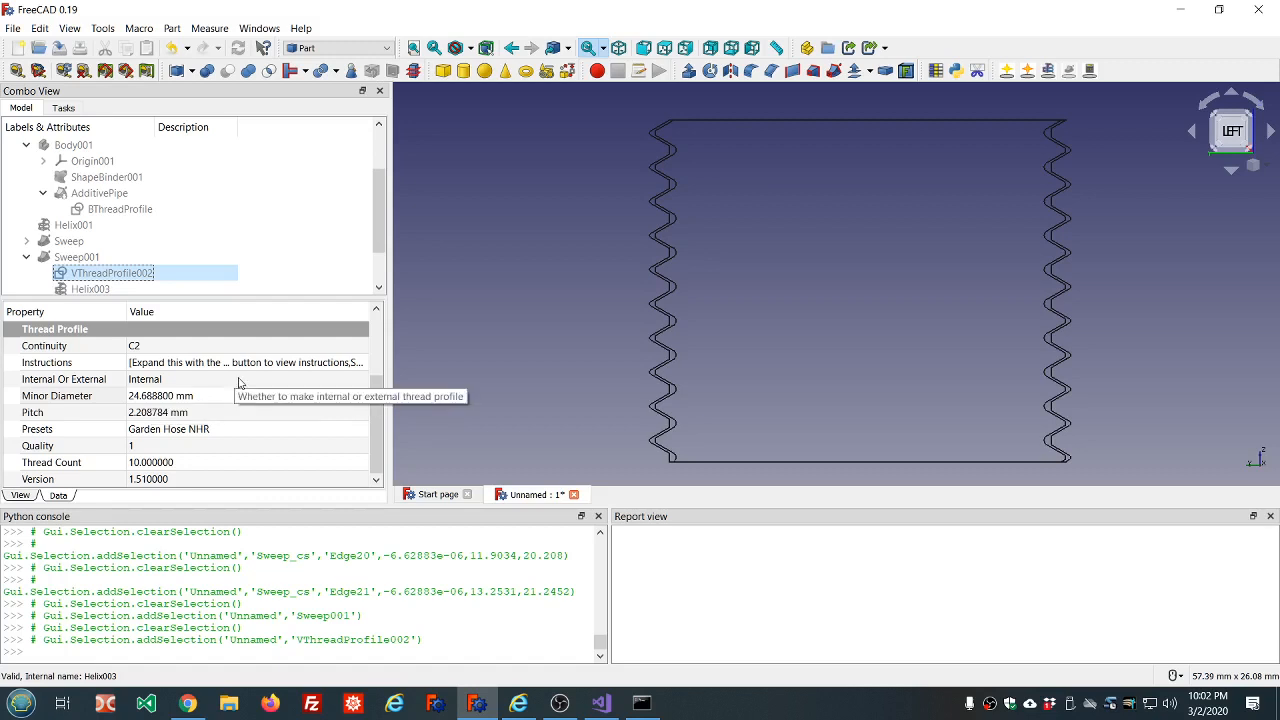
Inspect the internal V thread profile's Quality property and the facets of the rounded crests in the cross sections.
{"action": "scroll", "coordinate": [220, 438], "scroll_direction": "up", "scroll_amount": 1}
{"action": "scroll", "coordinate": [224, 438], "scroll_direction": "down", "scroll_amount": 1}
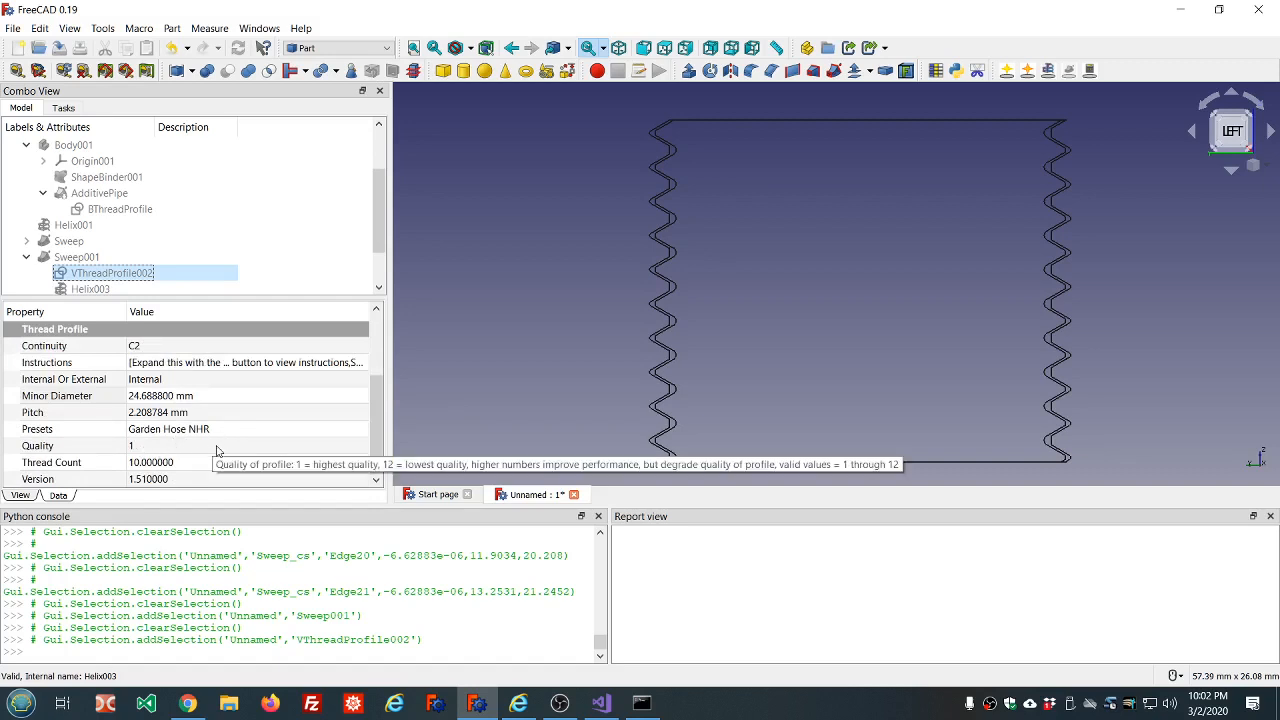
{"action": "left_click", "coordinate": [217, 446]}
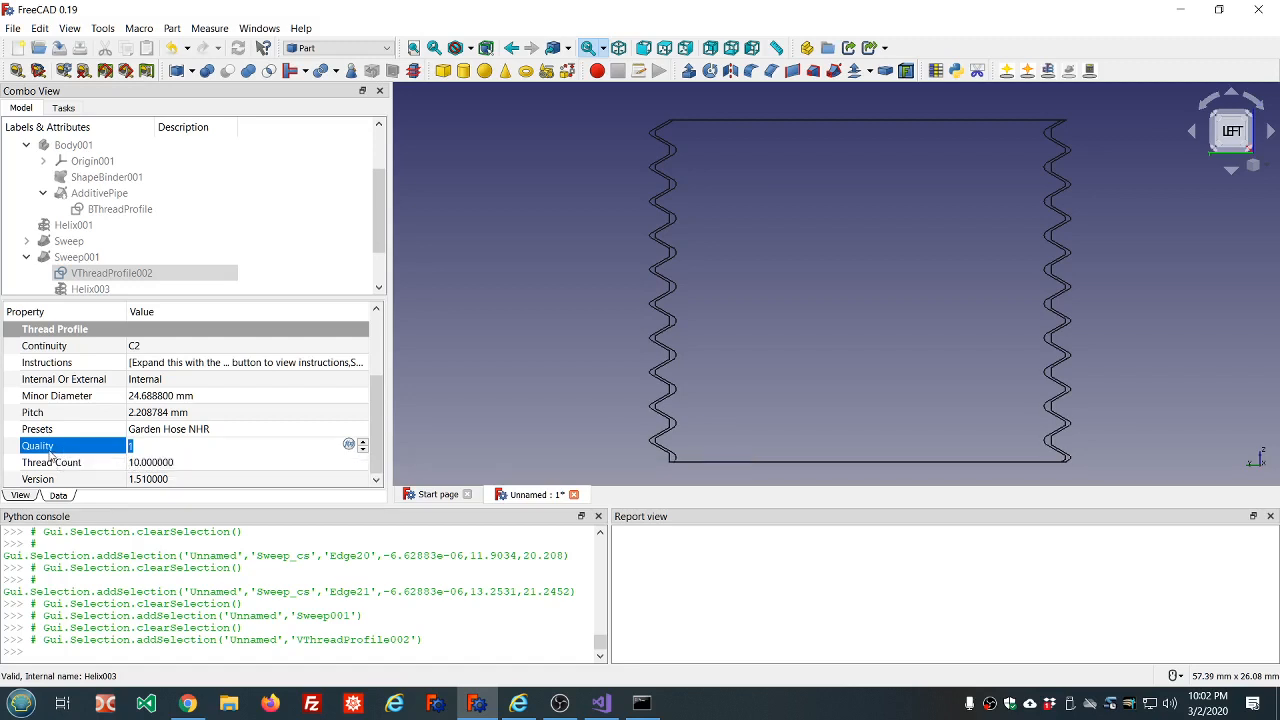
{"action": "mouse_move", "coordinate": [47, 453]}
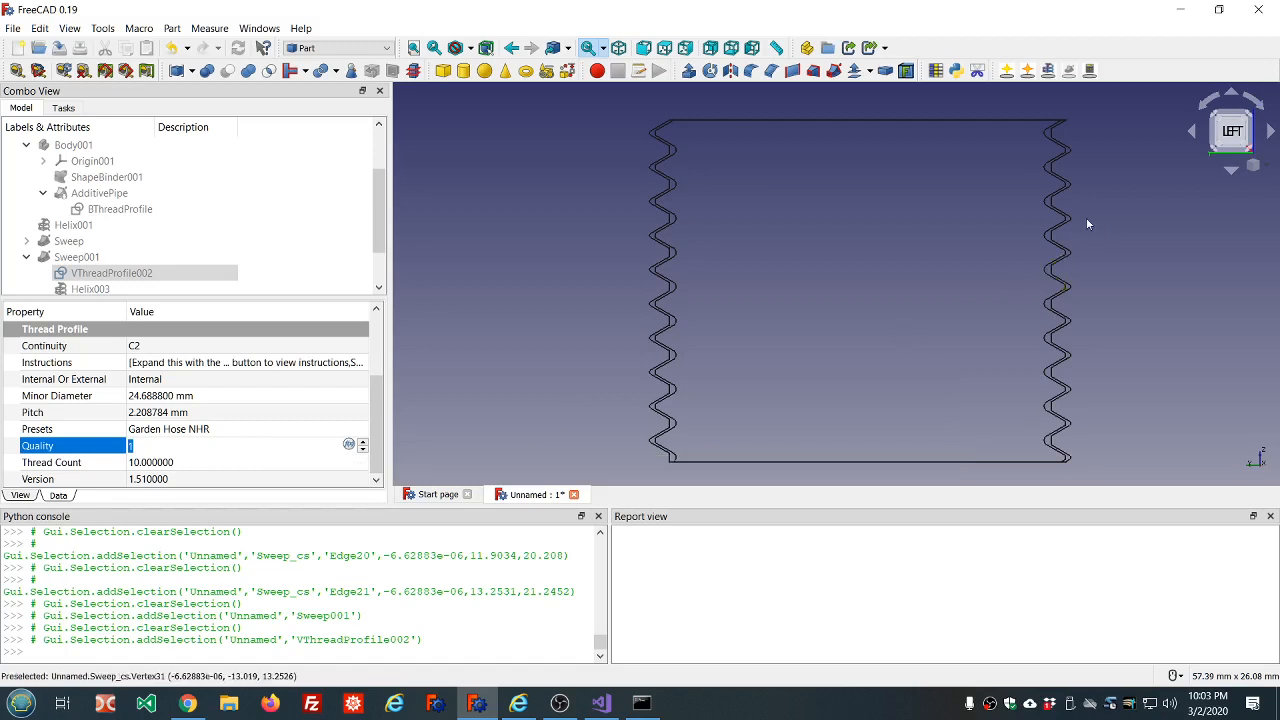
{"action": "scroll", "coordinate": [1087, 223], "scroll_direction": "up", "scroll_amount": 10}
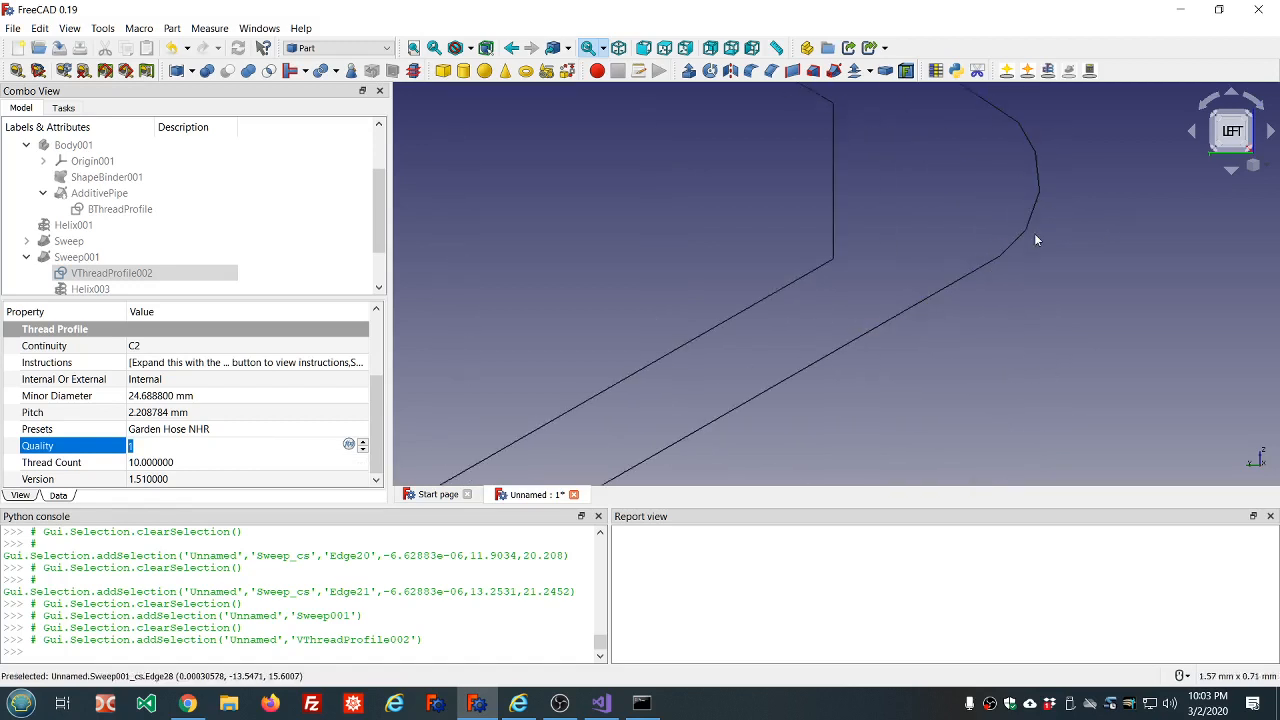
{"action": "scroll", "coordinate": [1046, 208], "scroll_direction": "down", "scroll_amount": 8}
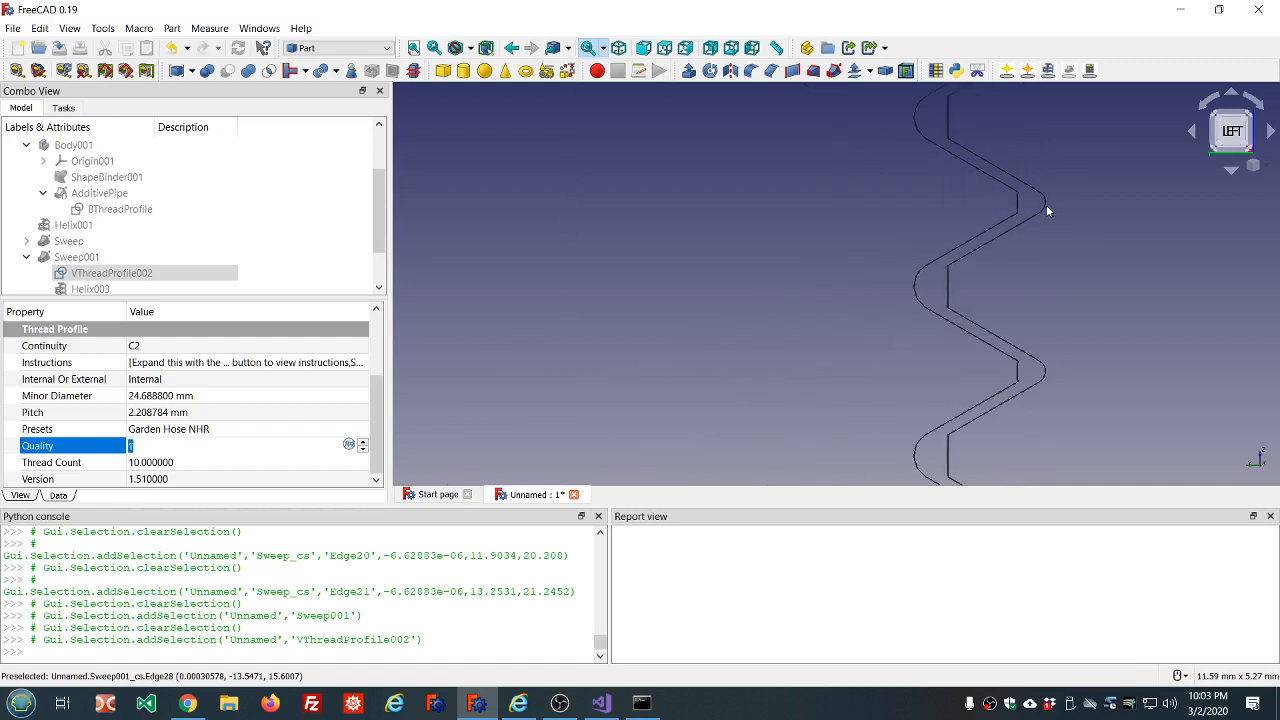
{"action": "scroll", "coordinate": [1047, 210], "scroll_direction": "down", "scroll_amount": 5}
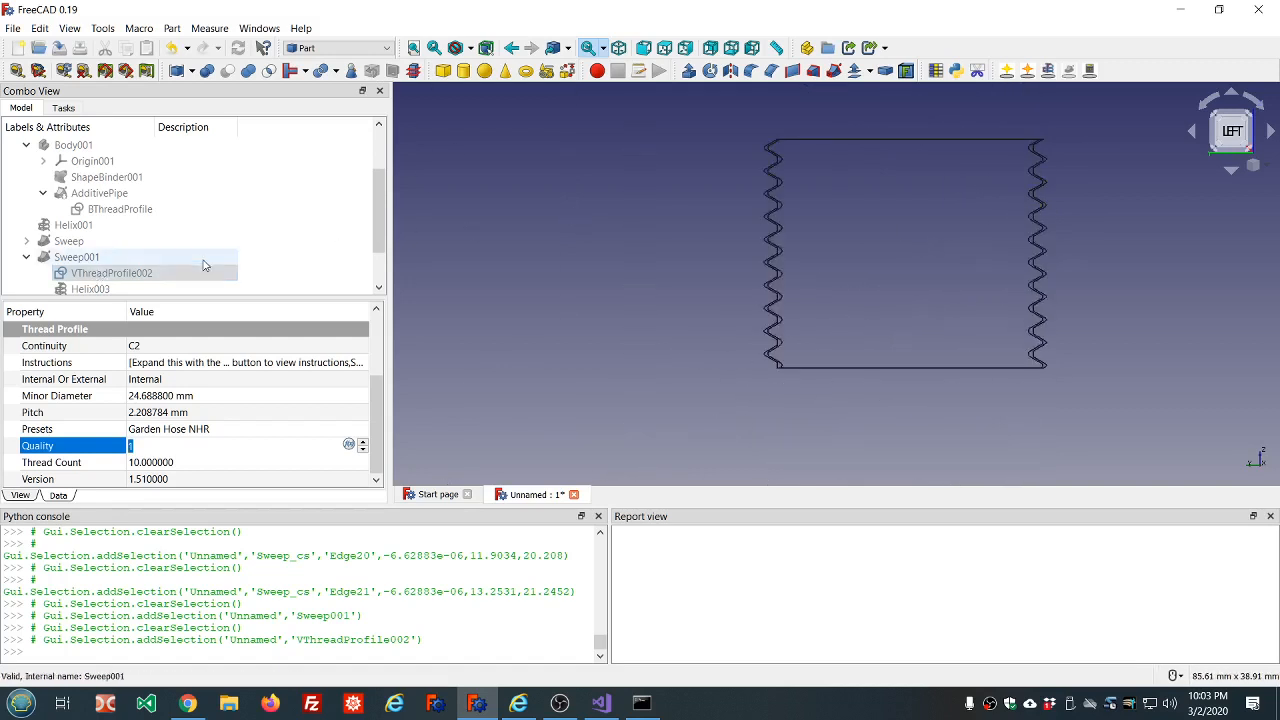
Hide the external and internal thread cross sections and show the internal garden hose thread sweep.
{"action": "scroll", "coordinate": [205, 265], "scroll_direction": "down", "scroll_amount": 1}
{"action": "left_click", "coordinate": [110, 260]}
{"action": "key", "text": "space"}
{"action": "left_click", "coordinate": [105, 273]}
{"action": "key", "text": "space"}
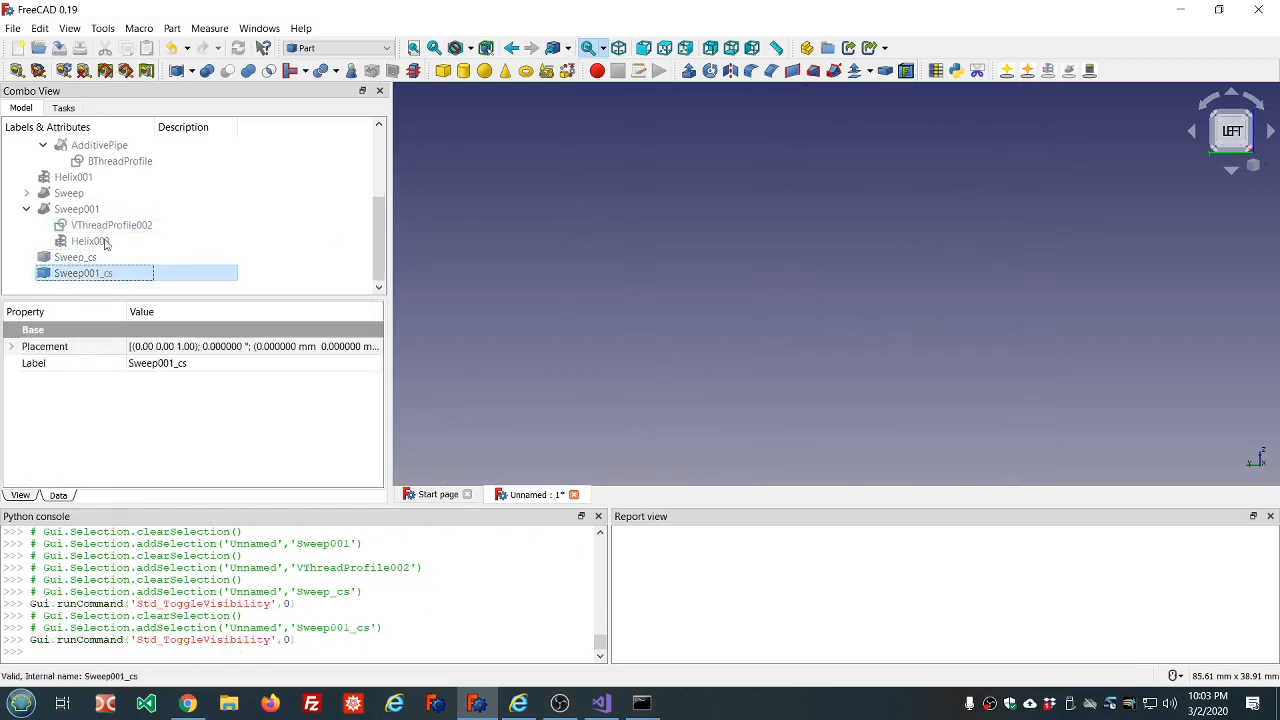
{"action": "left_click", "coordinate": [100, 209]}
{"action": "key", "text": "space"}
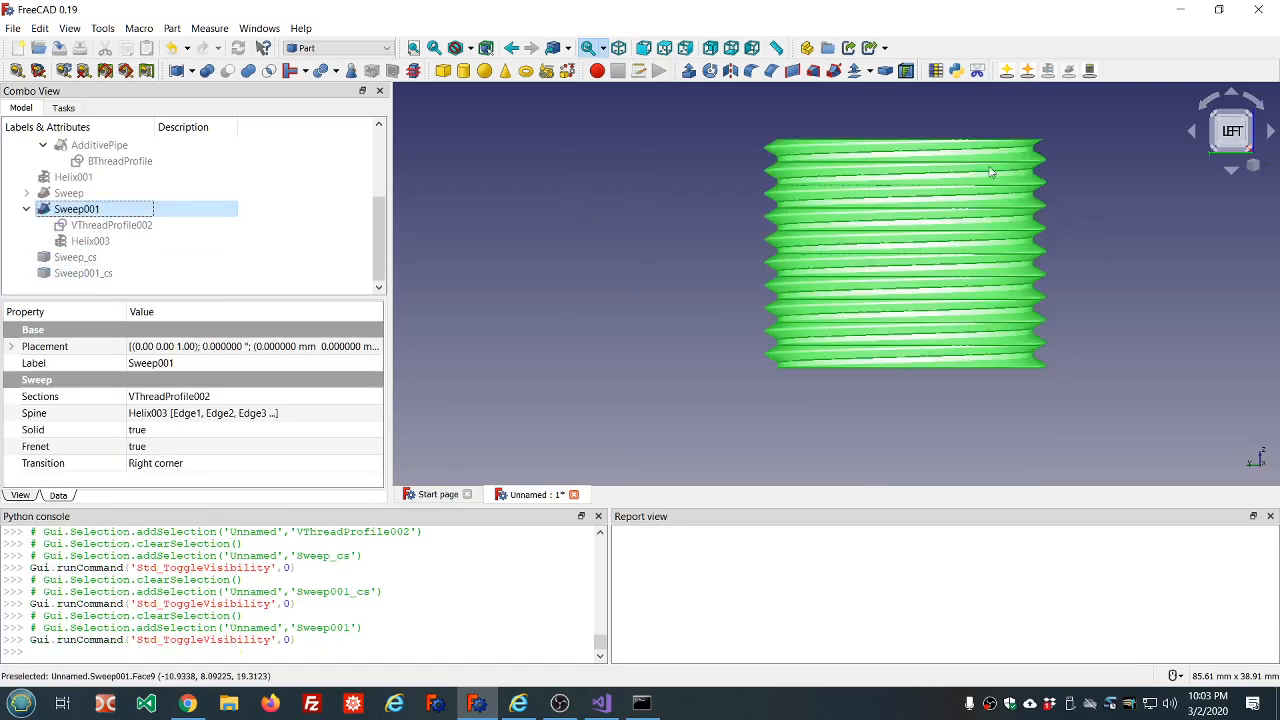
Examine the rounded crest of the internal thread sweep at close range, checking how smooth its displayed edge is.
{"action": "scroll", "coordinate": [1080, 175], "scroll_direction": "up", "scroll_amount": 8}
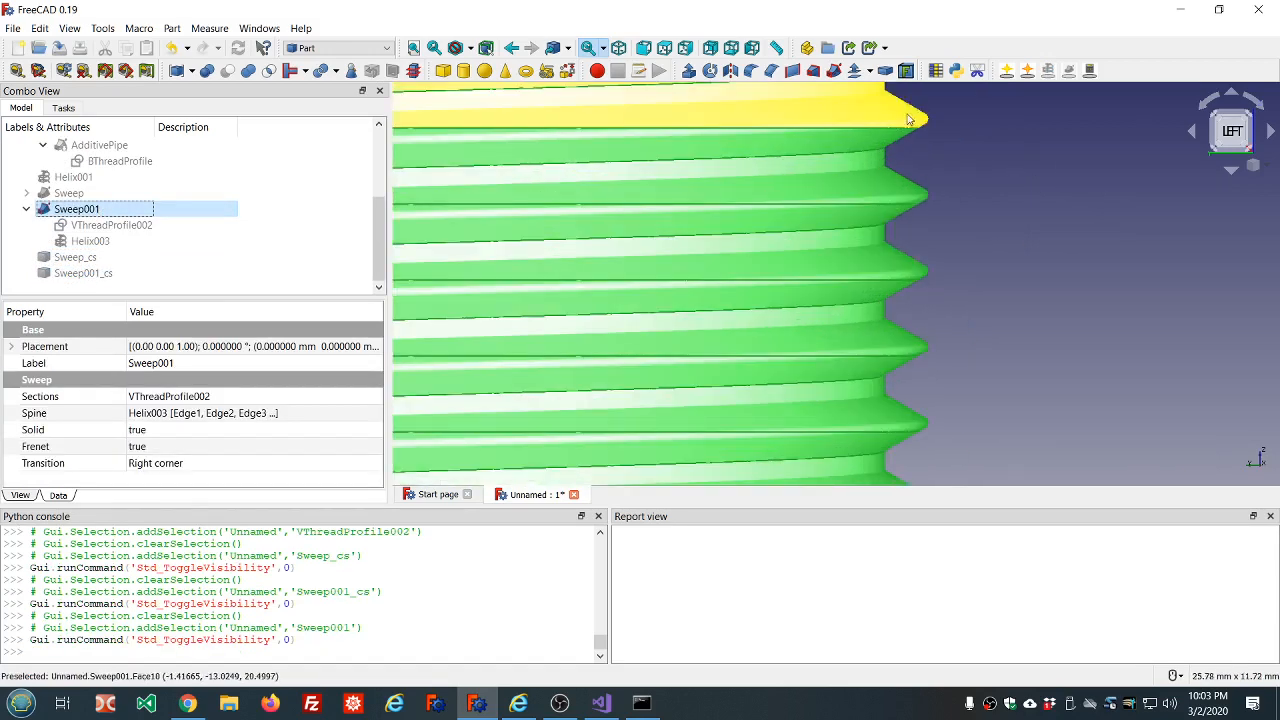
{"action": "scroll", "coordinate": [908, 119], "scroll_direction": "up", "scroll_amount": 10}
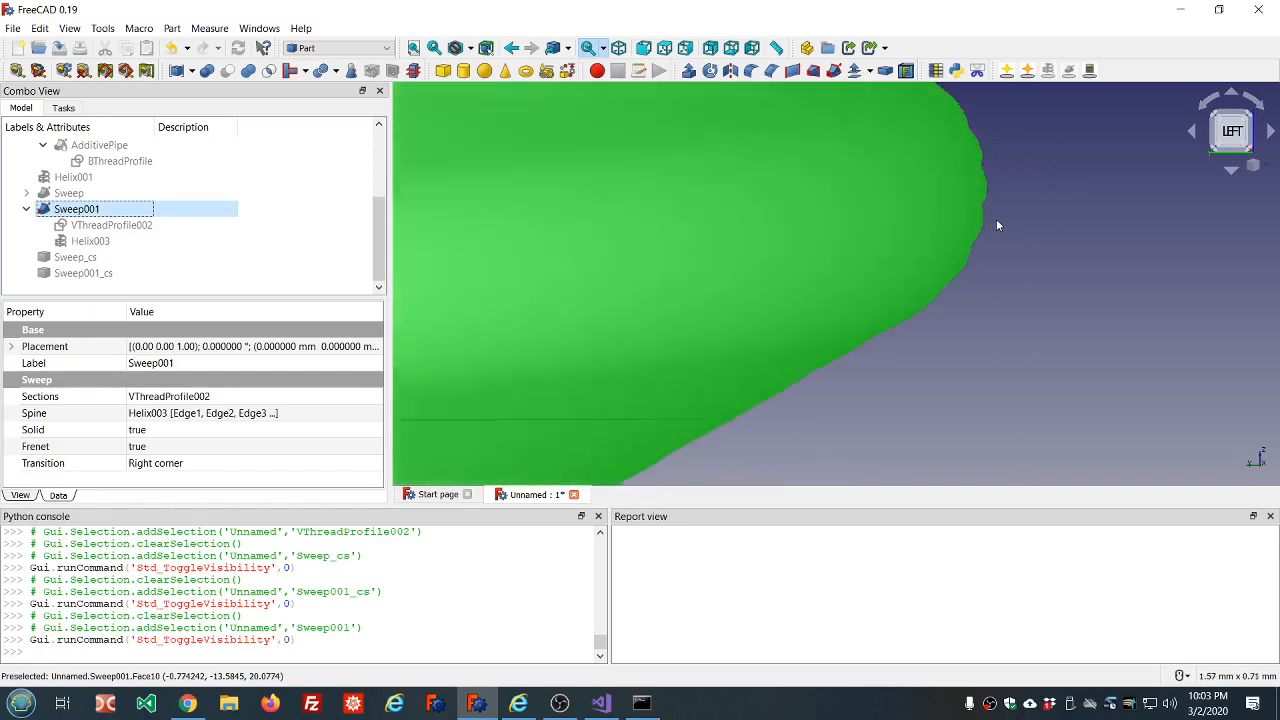
{"action": "scroll", "coordinate": [990, 225], "scroll_direction": "up", "scroll_amount": 5}
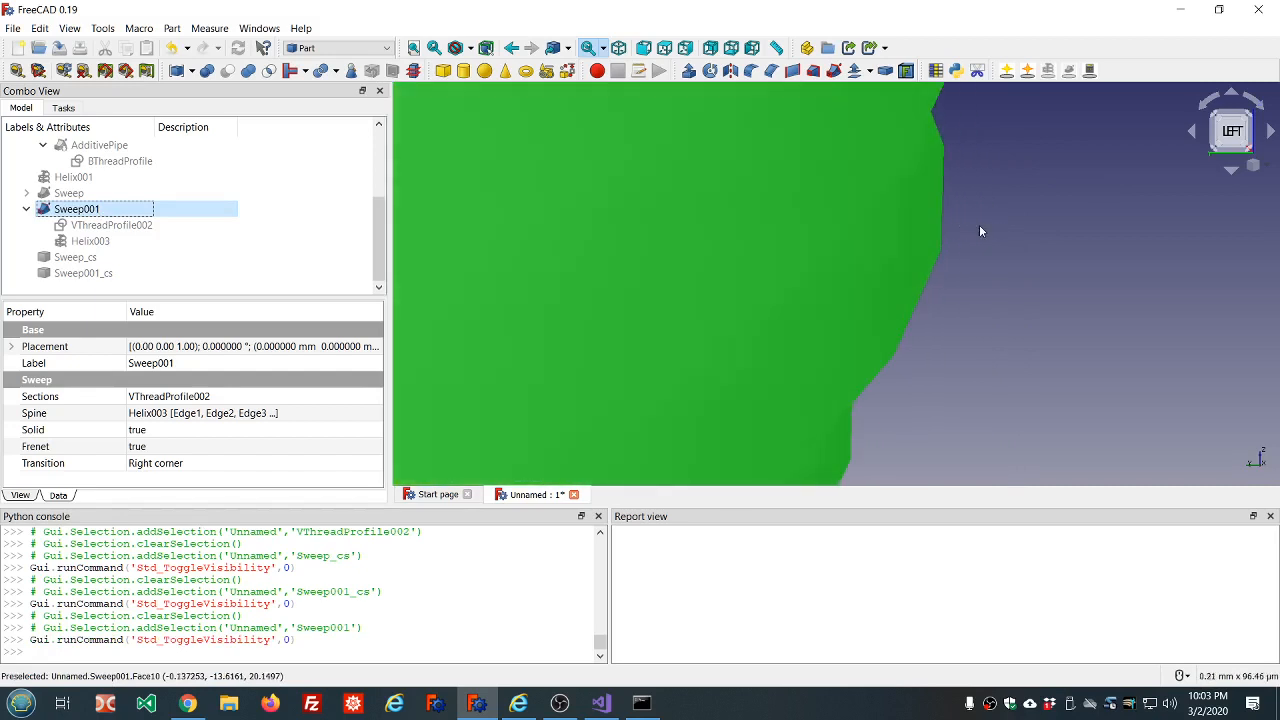
{"action": "scroll", "coordinate": [980, 231], "scroll_direction": "up", "scroll_amount": 2}
{"action": "scroll", "coordinate": [964, 159], "scroll_direction": "up", "scroll_amount": 2}
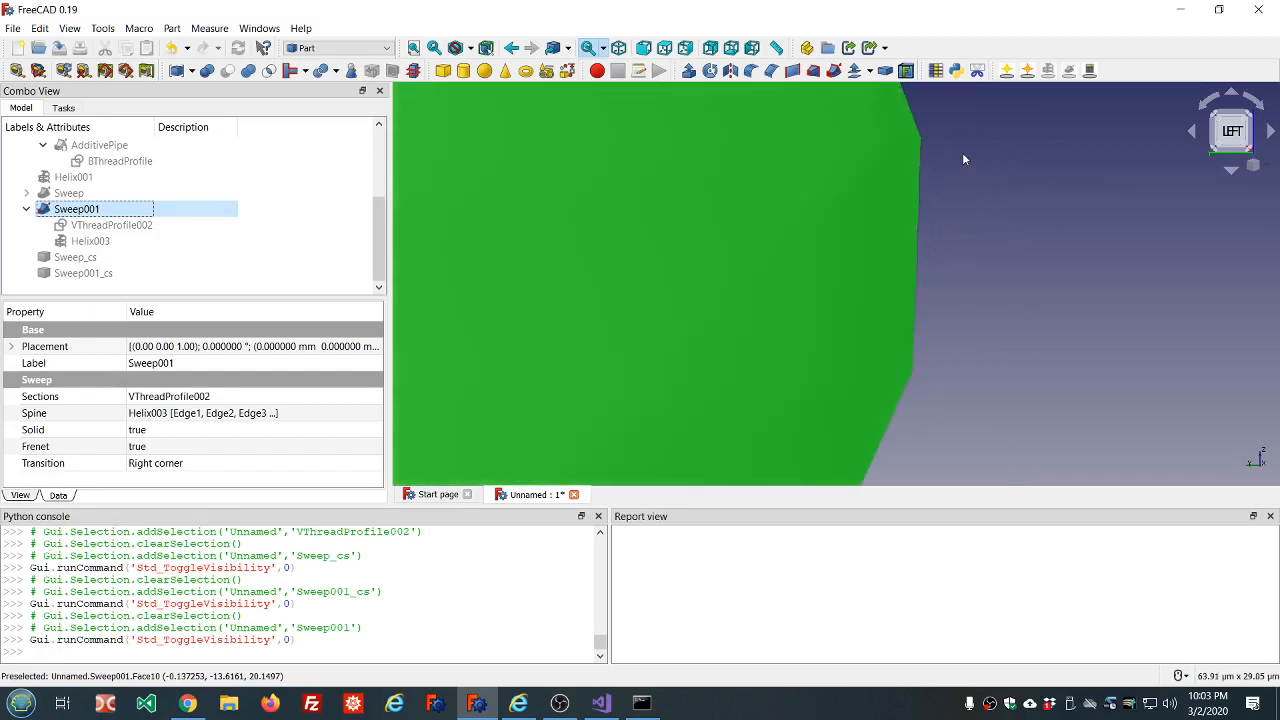
{"action": "scroll", "coordinate": [951, 156], "scroll_direction": "down", "scroll_amount": 2}
{"action": "scroll", "coordinate": [936, 259], "scroll_direction": "down", "scroll_amount": 2}
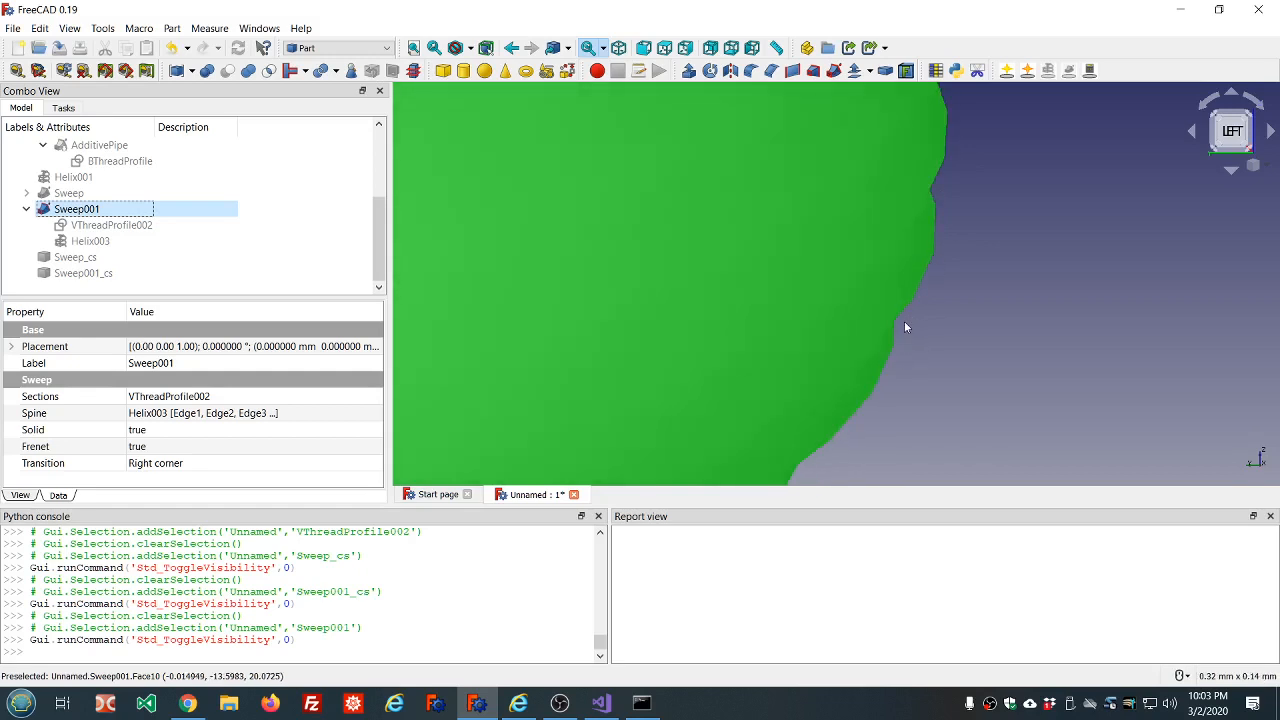
{"action": "scroll", "coordinate": [907, 323], "scroll_direction": "down", "scroll_amount": 2}
{"action": "scroll", "coordinate": [907, 323], "scroll_direction": "down", "scroll_amount": 2}
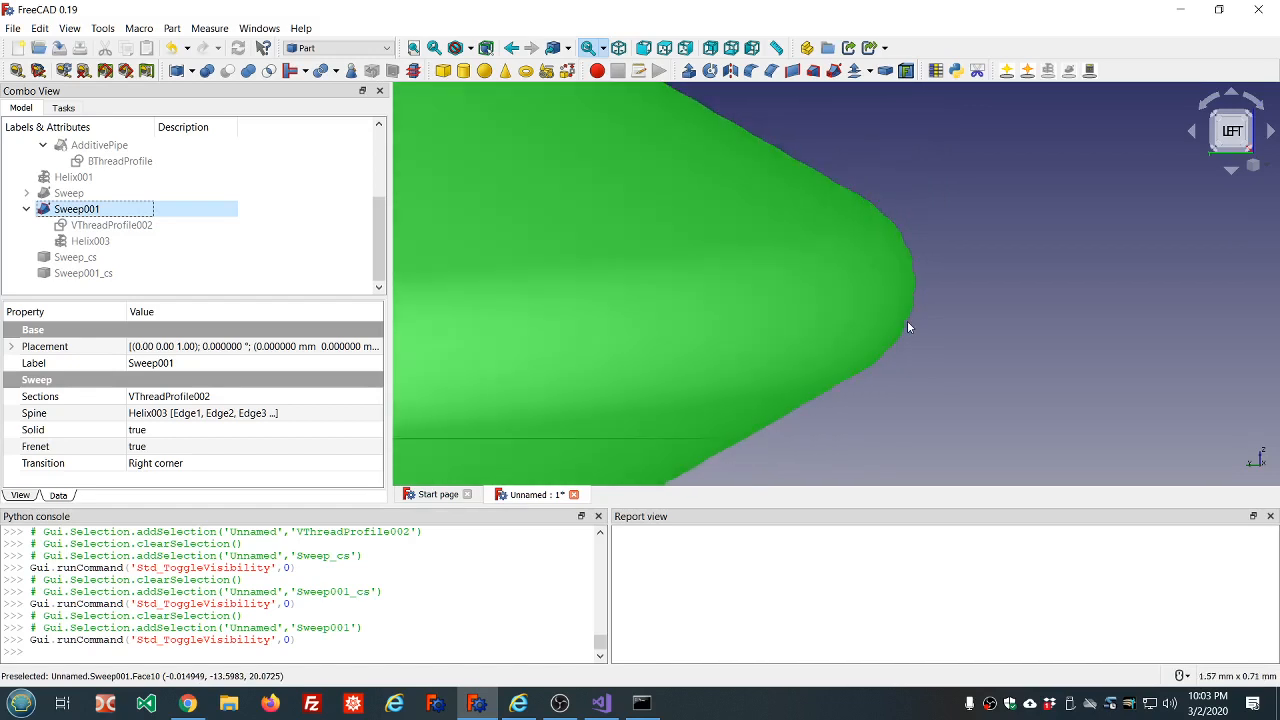
{"action": "scroll", "coordinate": [907, 326], "scroll_direction": "down", "scroll_amount": 3}
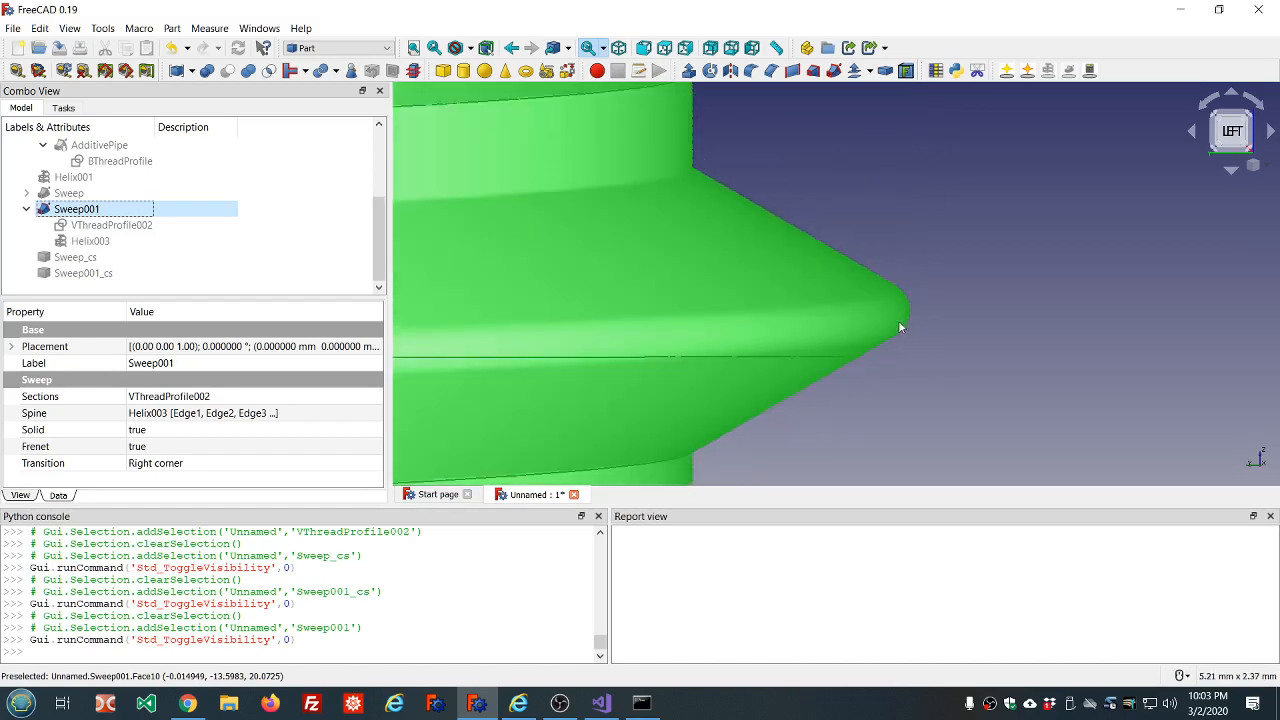
{"action": "scroll", "coordinate": [910, 310], "scroll_direction": "up", "scroll_amount": 4}
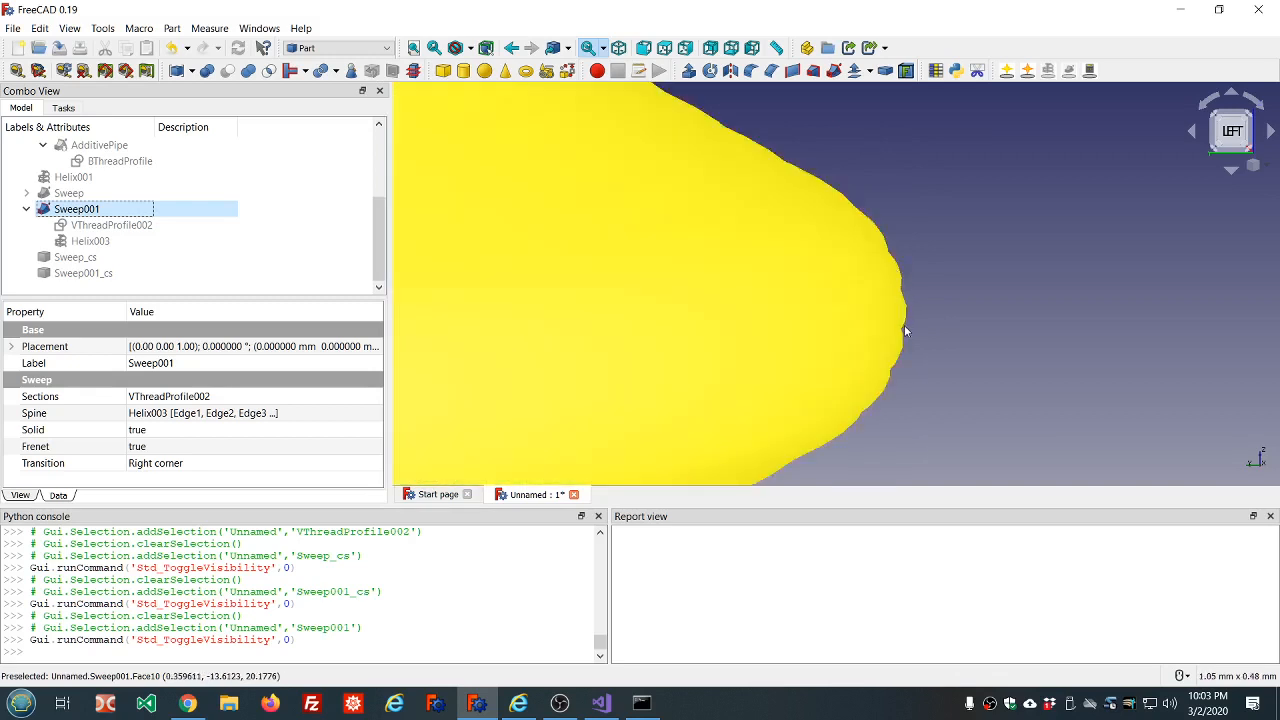
{"action": "scroll", "coordinate": [941, 337], "scroll_direction": "down", "scroll_amount": 6}
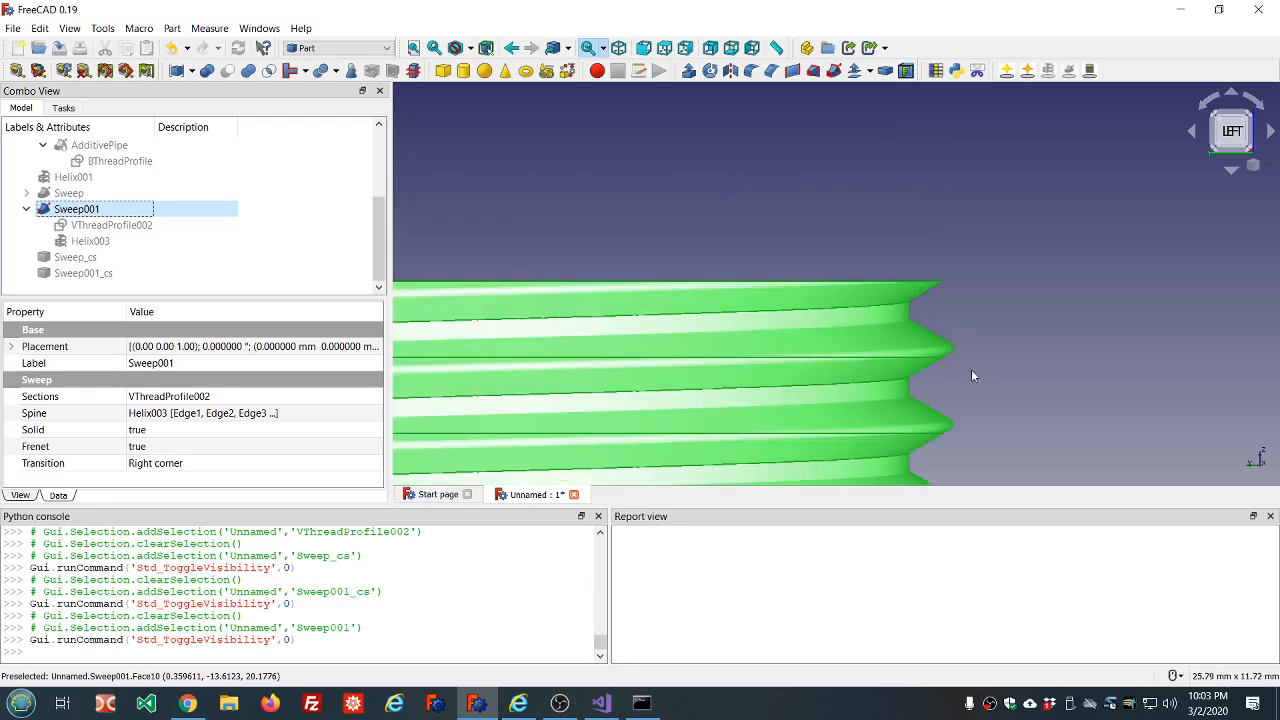
{"action": "scroll", "coordinate": [958, 345], "scroll_direction": "up", "scroll_amount": 3}
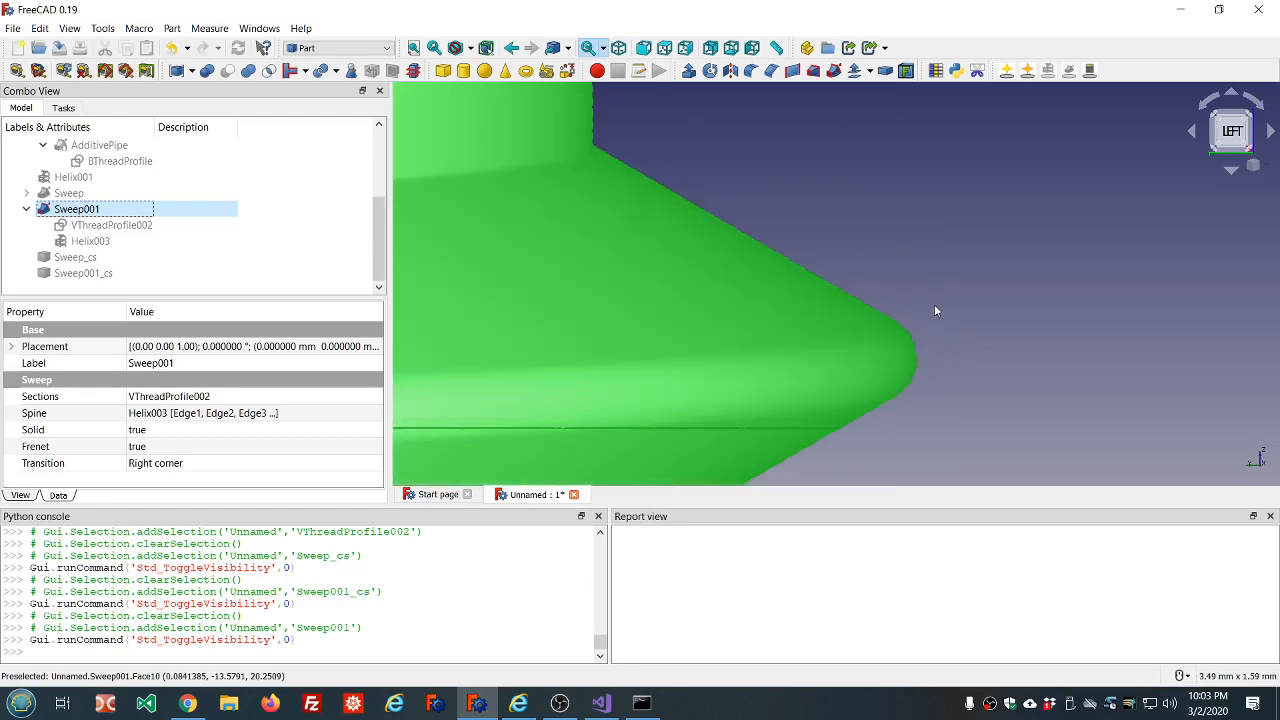
{"action": "scroll", "coordinate": [937, 318], "scroll_direction": "down", "scroll_amount": 4}
{"action": "scroll", "coordinate": [986, 435], "scroll_direction": "down", "scroll_amount": 5}
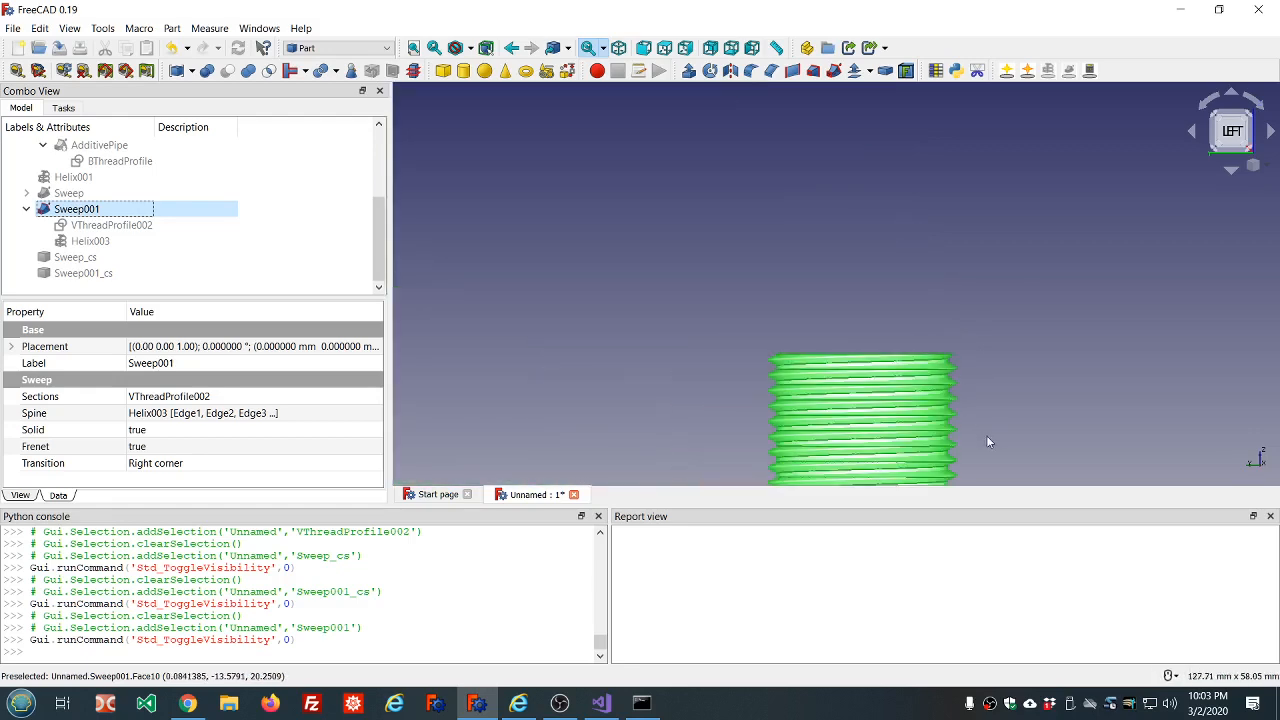
{"action": "scroll", "coordinate": [986, 435], "scroll_direction": "up", "scroll_amount": 5}
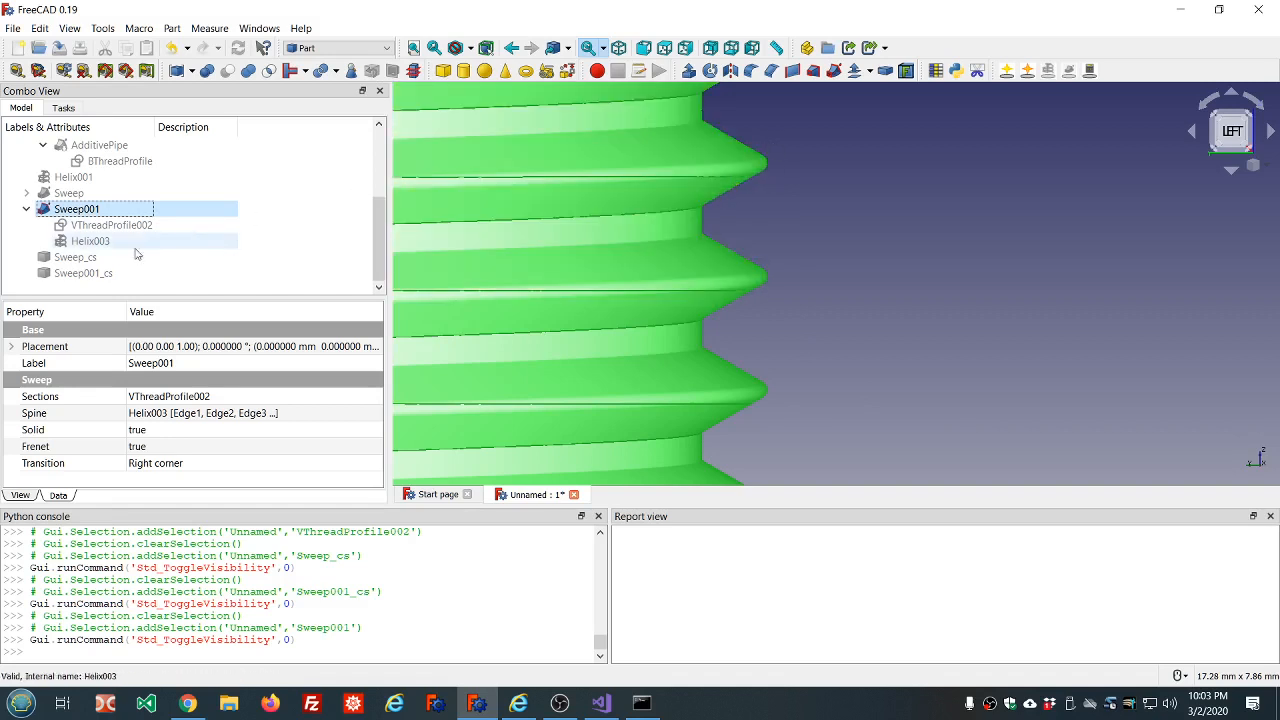
Show the external thread cross section in place of the internal sweep and examine the segments of its rounded root.
{"action": "left_click", "coordinate": [80, 259]}
{"action": "key", "text": "space"}
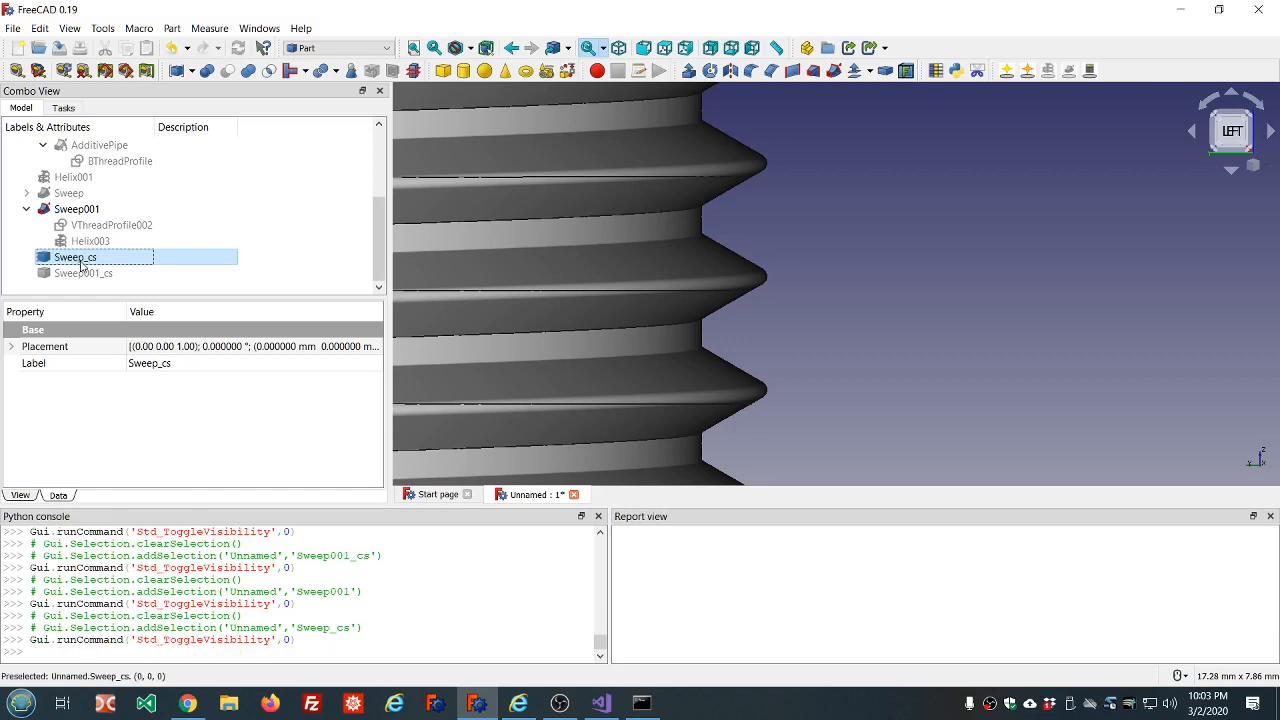
{"action": "left_click", "coordinate": [83, 211]}
{"action": "key", "text": "space"}
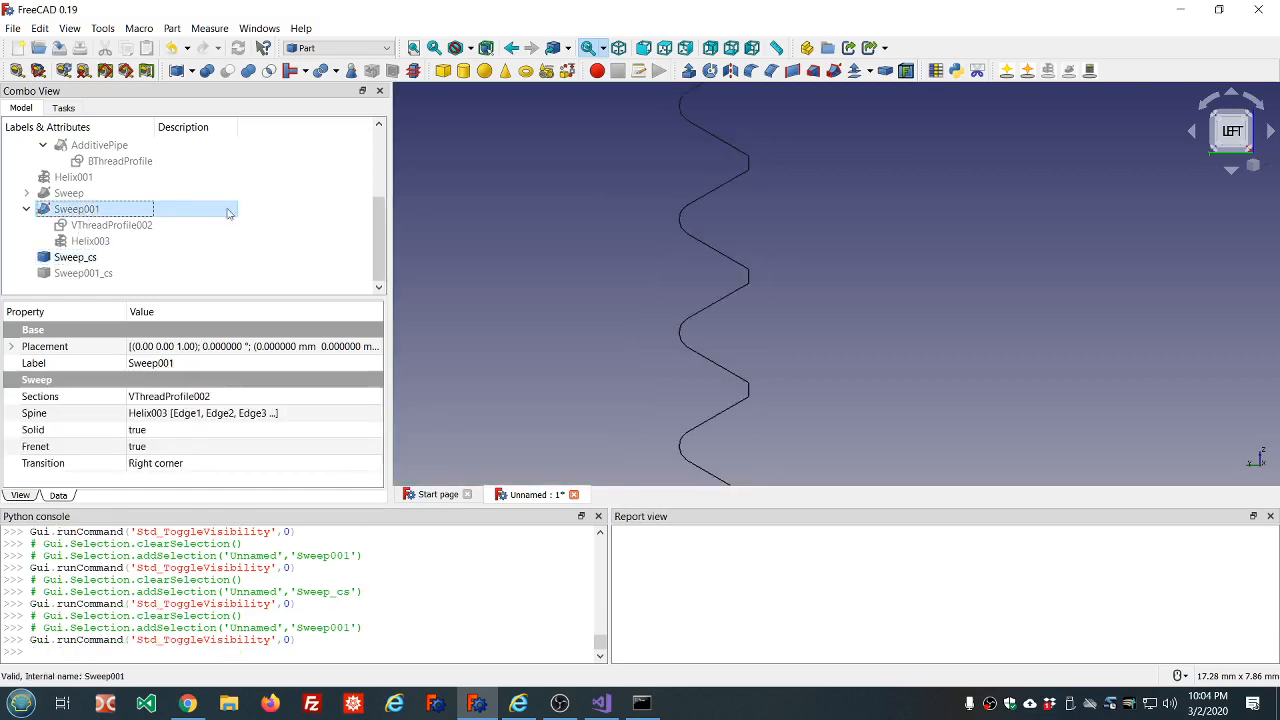
{"action": "scroll", "coordinate": [681, 233], "scroll_direction": "up", "scroll_amount": 5}
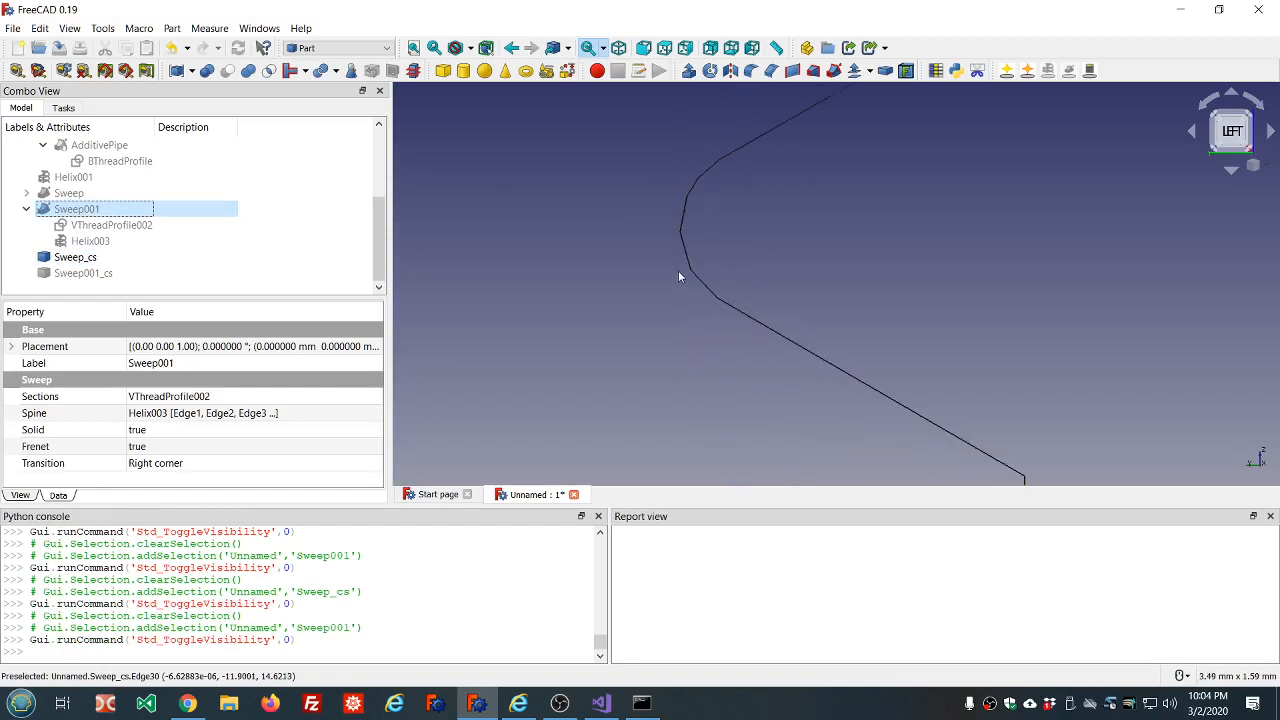
{"action": "scroll", "coordinate": [694, 230], "scroll_direction": "up", "scroll_amount": 6}
{"action": "scroll", "coordinate": [696, 233], "scroll_direction": "down", "scroll_amount": 9}
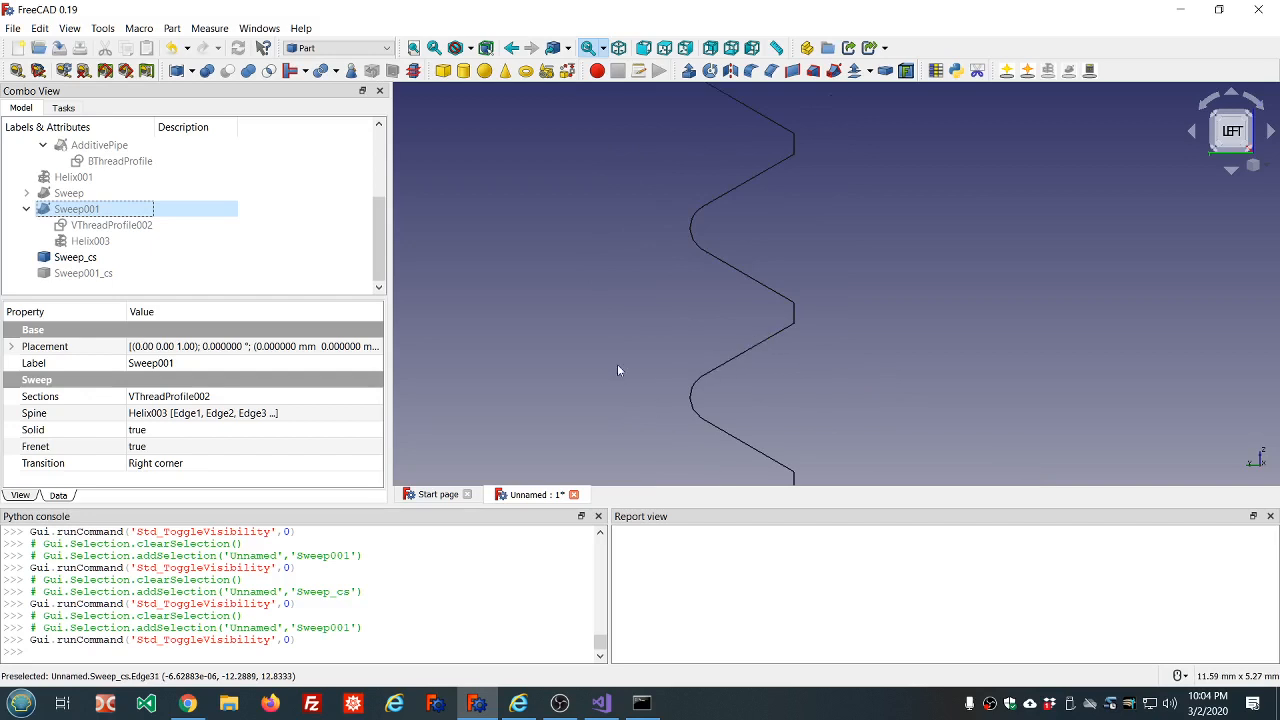
Show the internal thread sweep again in place of the external cross section and examine its crest and overall shape.
{"action": "left_click", "coordinate": [145, 258]}
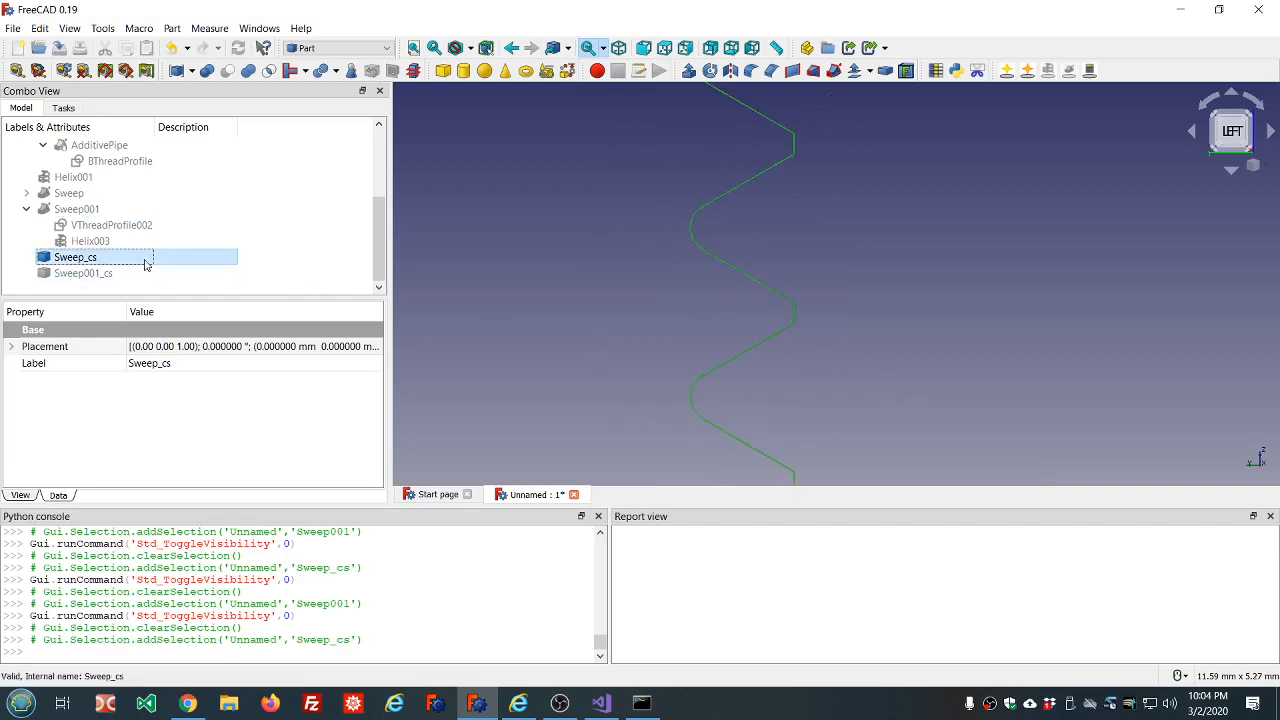
{"action": "key", "text": "space"}
{"action": "left_click", "coordinate": [82, 209]}
{"action": "key", "text": "space"}
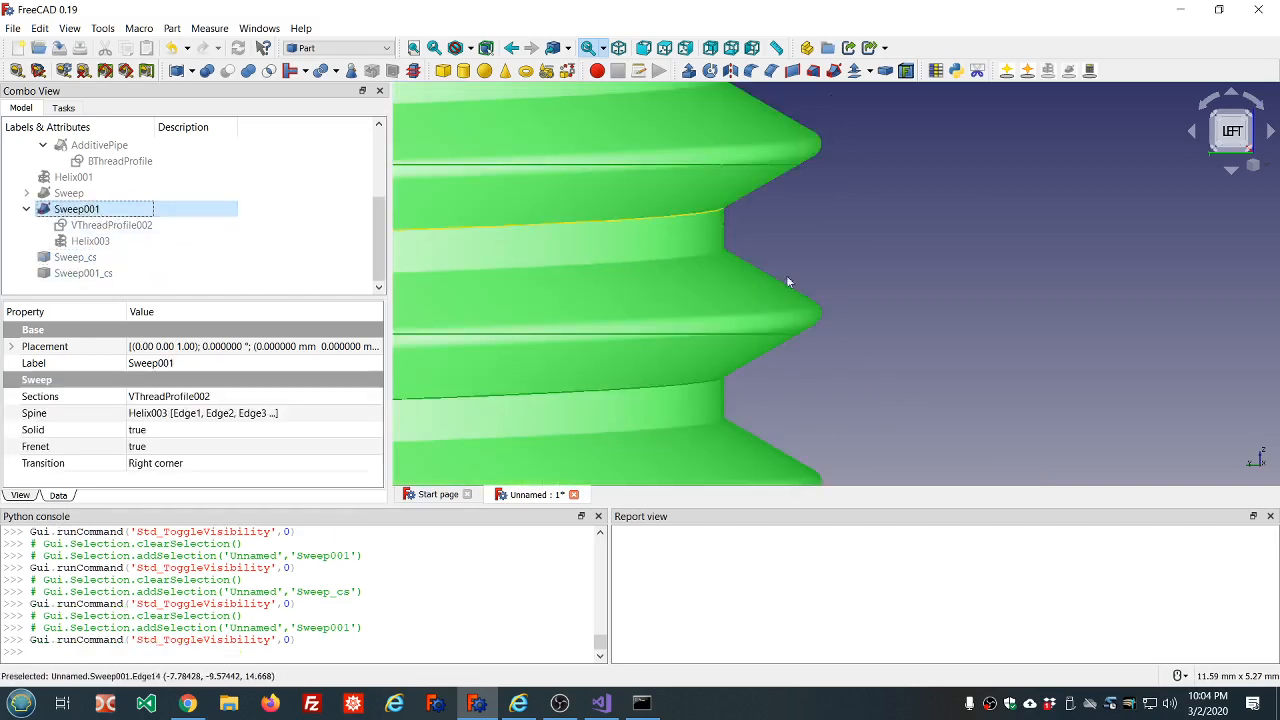
{"action": "scroll", "coordinate": [820, 310], "scroll_direction": "up", "scroll_amount": 10}
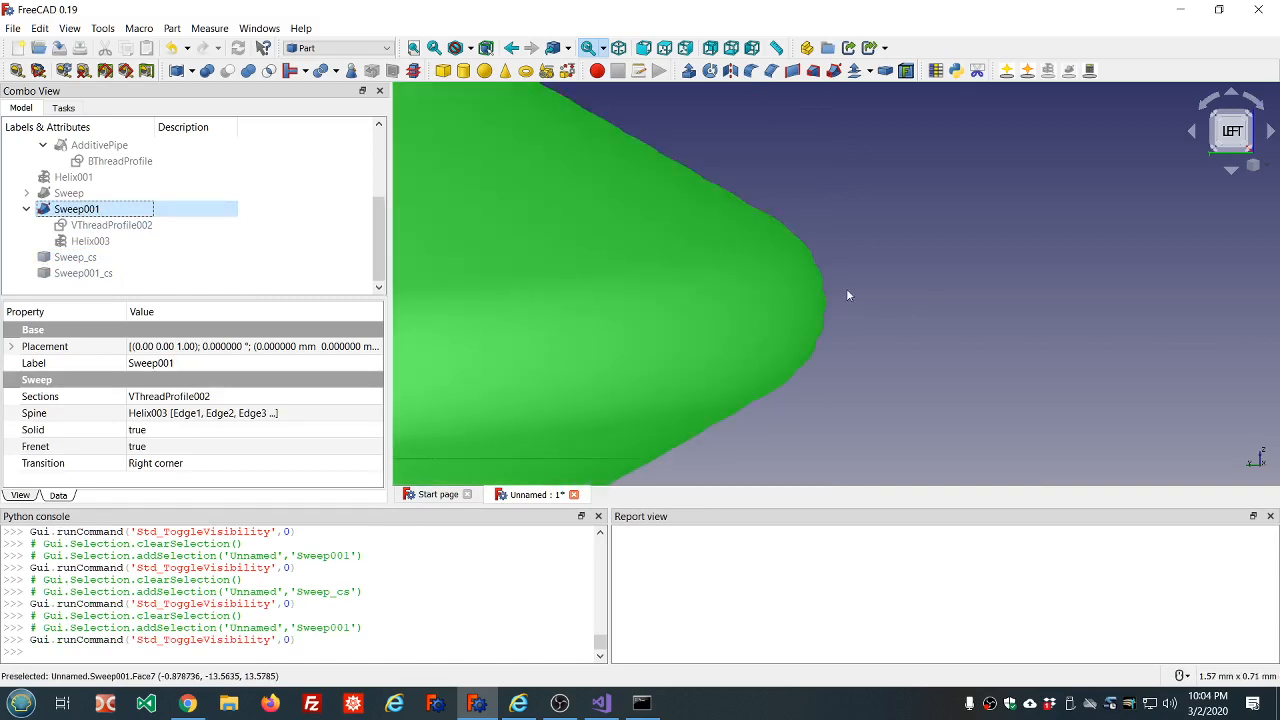
{"action": "scroll", "coordinate": [847, 288], "scroll_direction": "down", "scroll_amount": 2}
{"action": "middle_click_drag", "start_coordinate": [860, 291], "coordinate": [805, 300]}
{"action": "scroll", "coordinate": [805, 300], "scroll_direction": "down", "scroll_amount": 16}
{"action": "scroll", "coordinate": [805, 304], "scroll_direction": "down", "scroll_amount": 8}
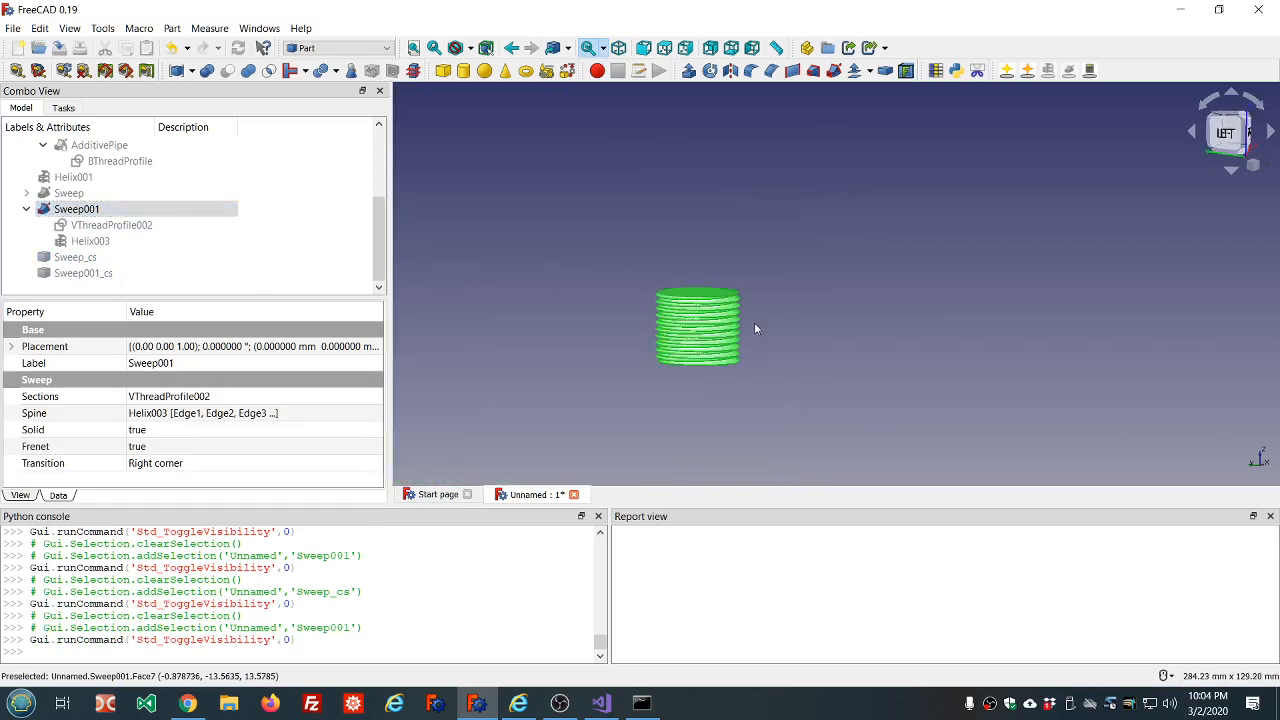
{"action": "scroll", "coordinate": [754, 322], "scroll_direction": "up", "scroll_amount": 6}
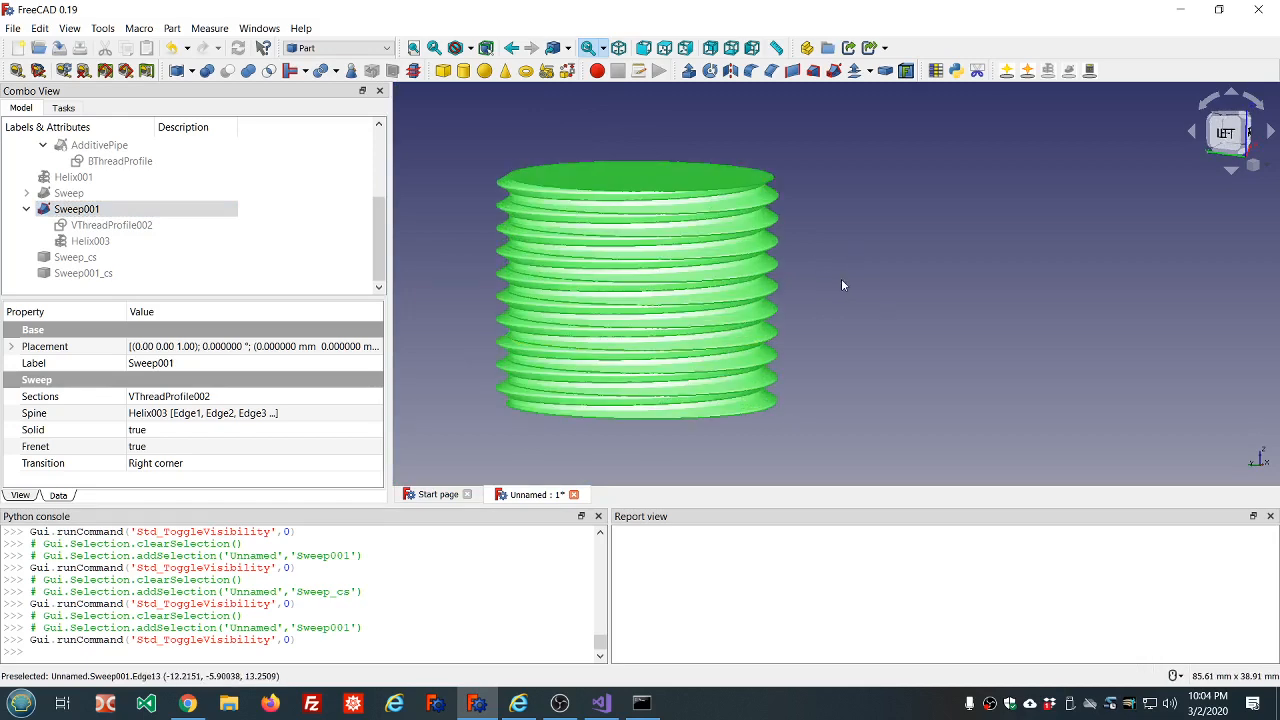
{"action": "mouse_move", "coordinate": [841, 278]}
{"action": "middle_mouse_down"}
{"action": "mouse_move", "coordinate": [837, 257]}
{"action": "mouse_move", "coordinate": [840, 278]}
{"action": "middle_mouse_up"}
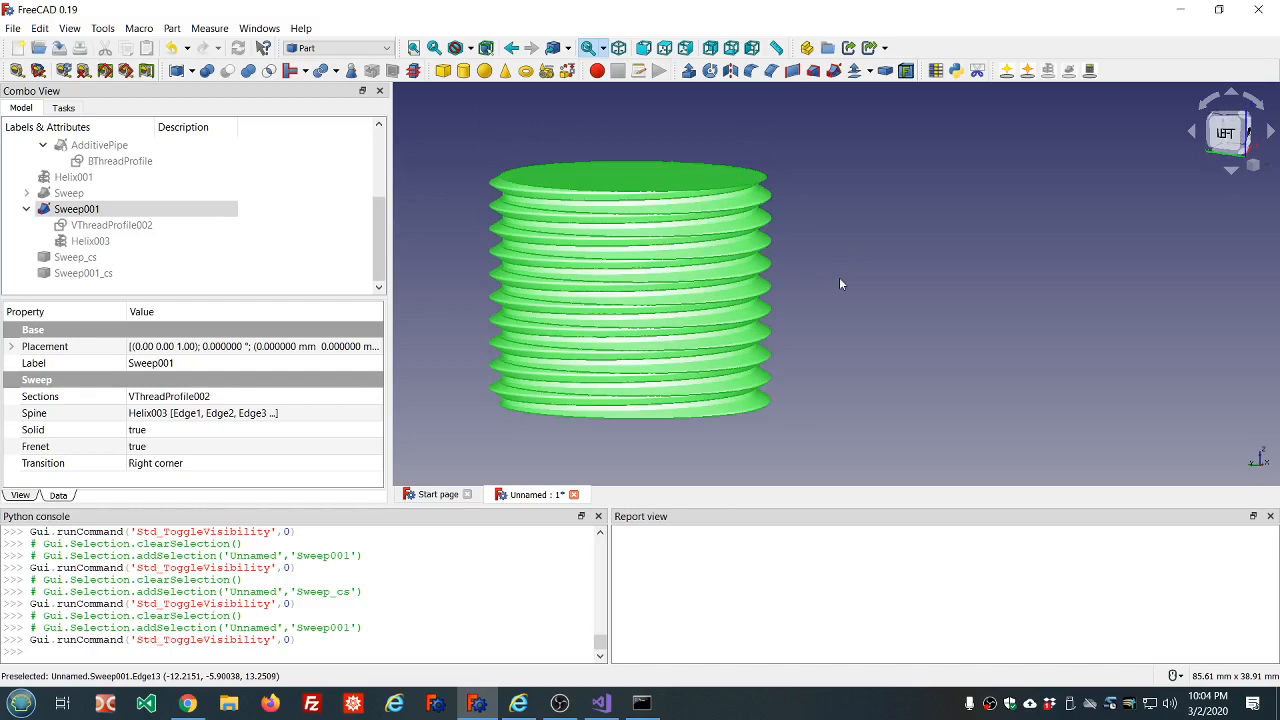
Hide the internal thread sweep and insert an ISO 4014 hex head bolt using the Fasteners workbench.
{"action": "left_click", "coordinate": [52, 208]}
{"action": "key", "text": "space"}
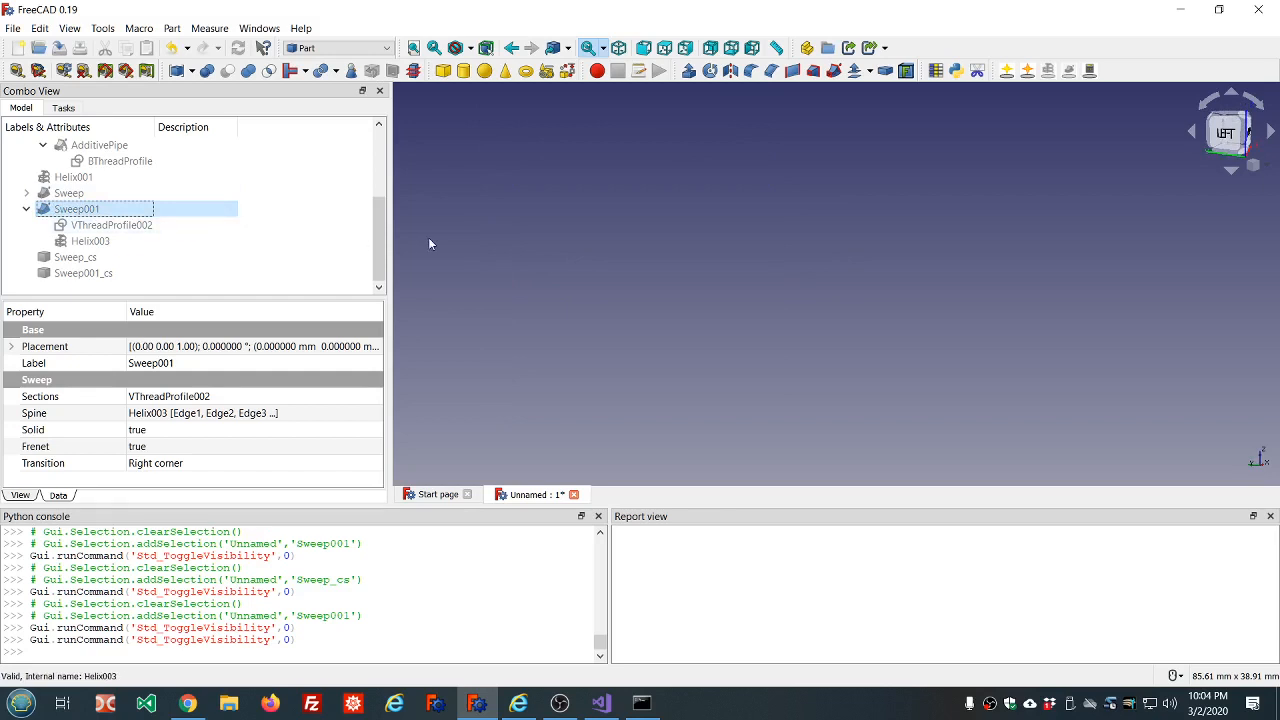
{"action": "left_click", "coordinate": [305, 48]}
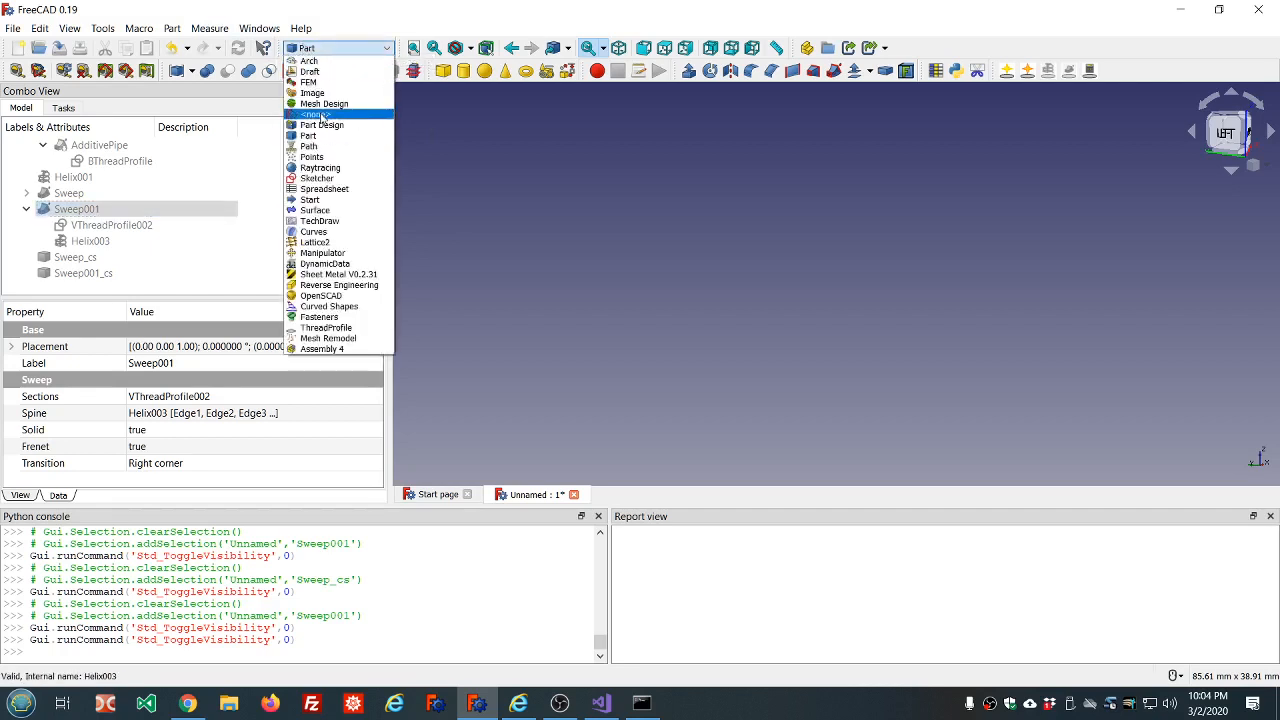
{"action": "left_click", "coordinate": [326, 321]}
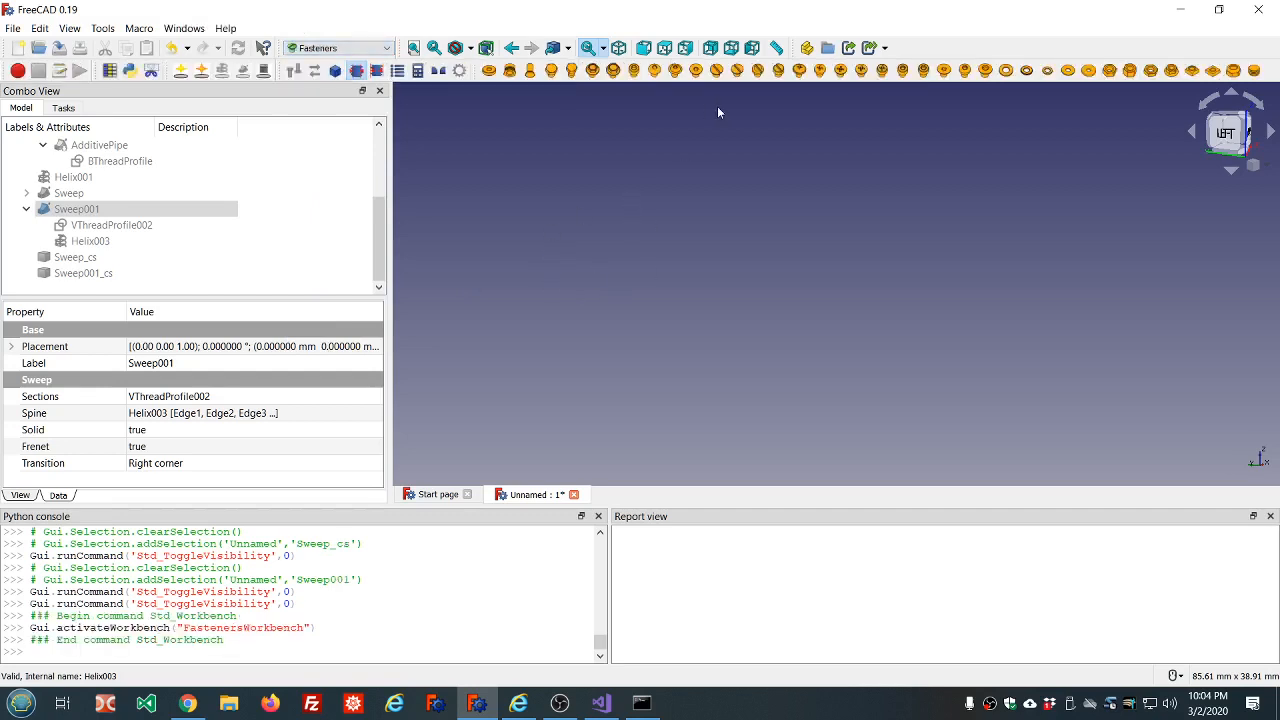
{"action": "left_click", "coordinate": [571, 70]}
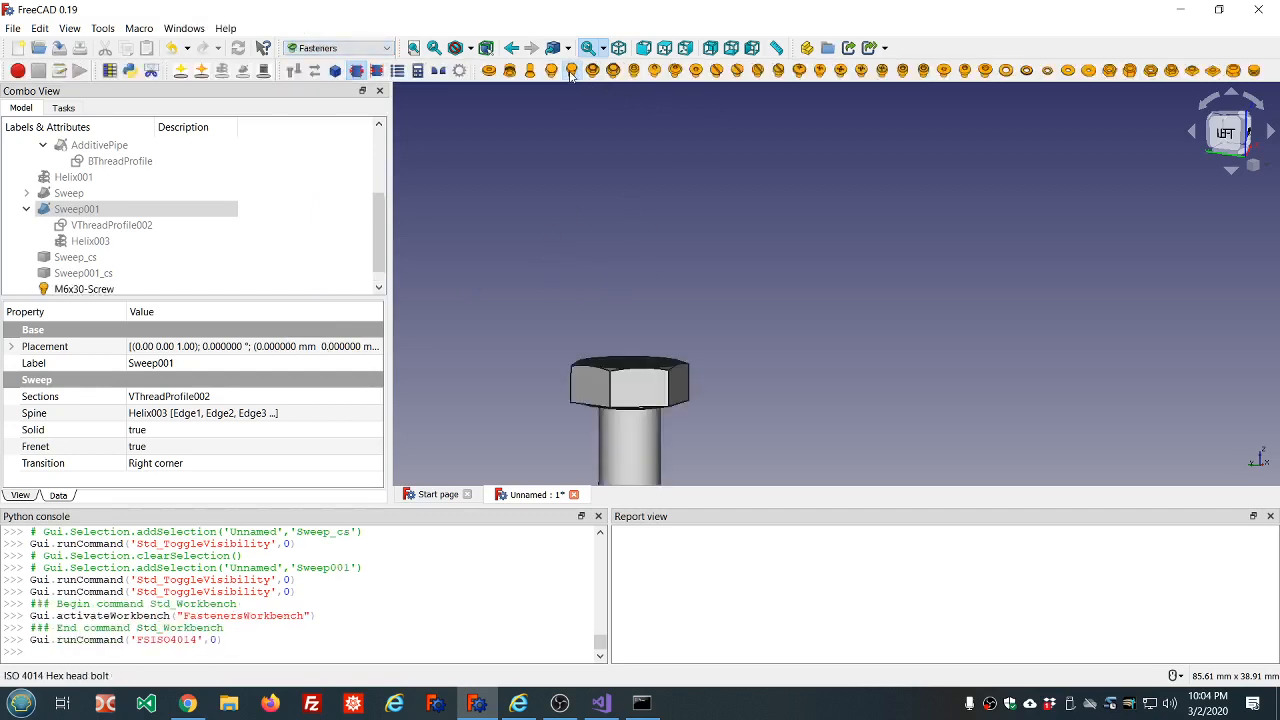
{"action": "scroll", "coordinate": [762, 338], "scroll_direction": "up", "scroll_amount": 2}
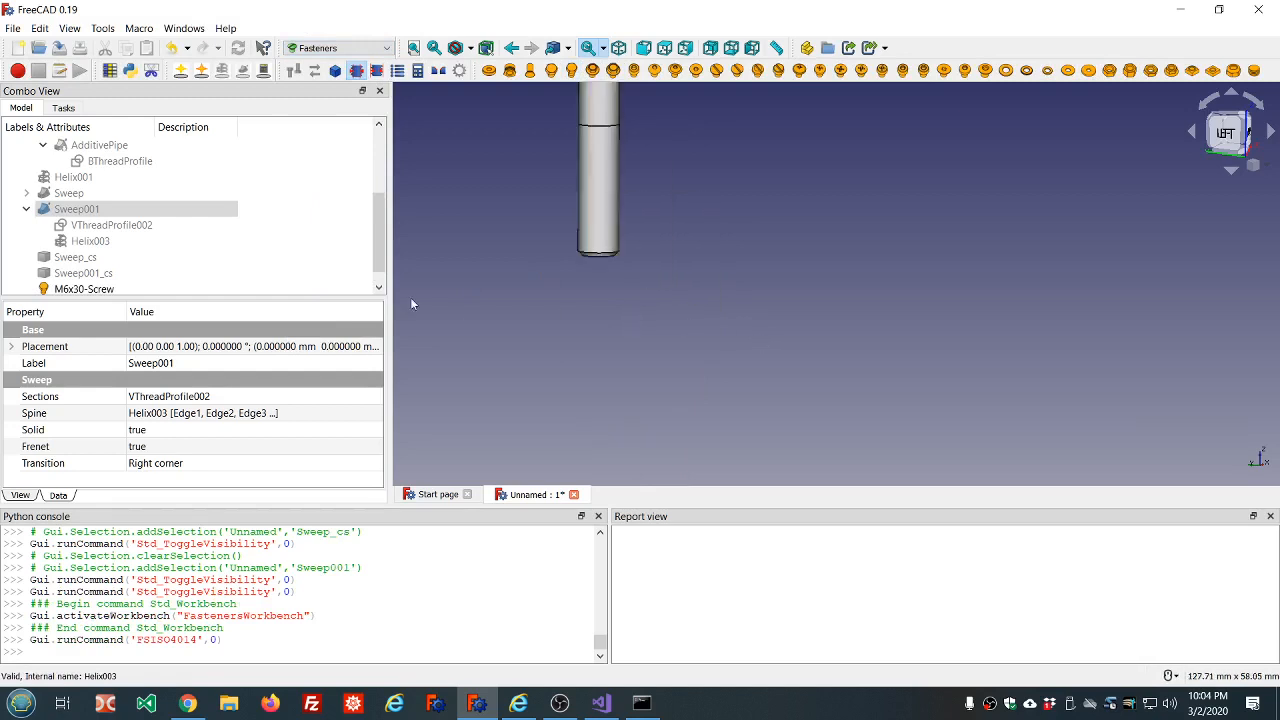
Turn on the modelled thread for the M6x30 hex head screw by setting its thread property to true.
{"action": "left_click", "coordinate": [84, 288]}
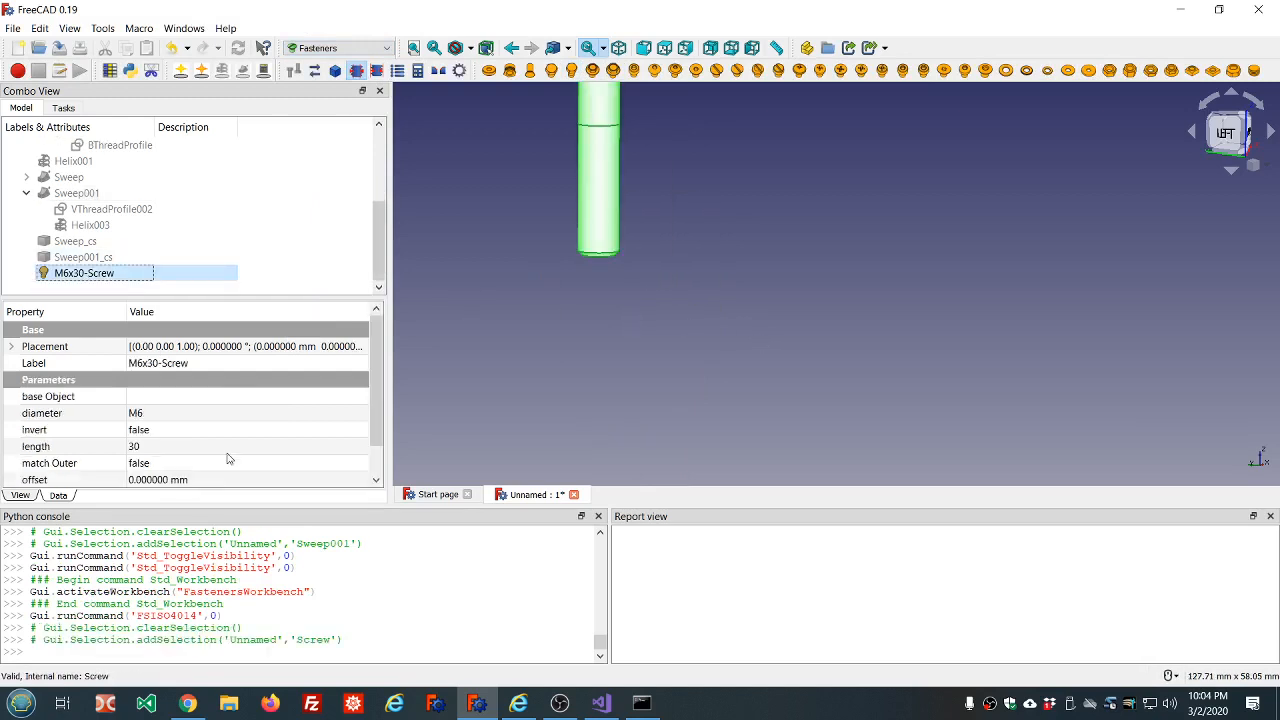
{"action": "scroll", "coordinate": [228, 458], "scroll_direction": "down", "scroll_amount": 1}
{"action": "left_click", "coordinate": [198, 465]}
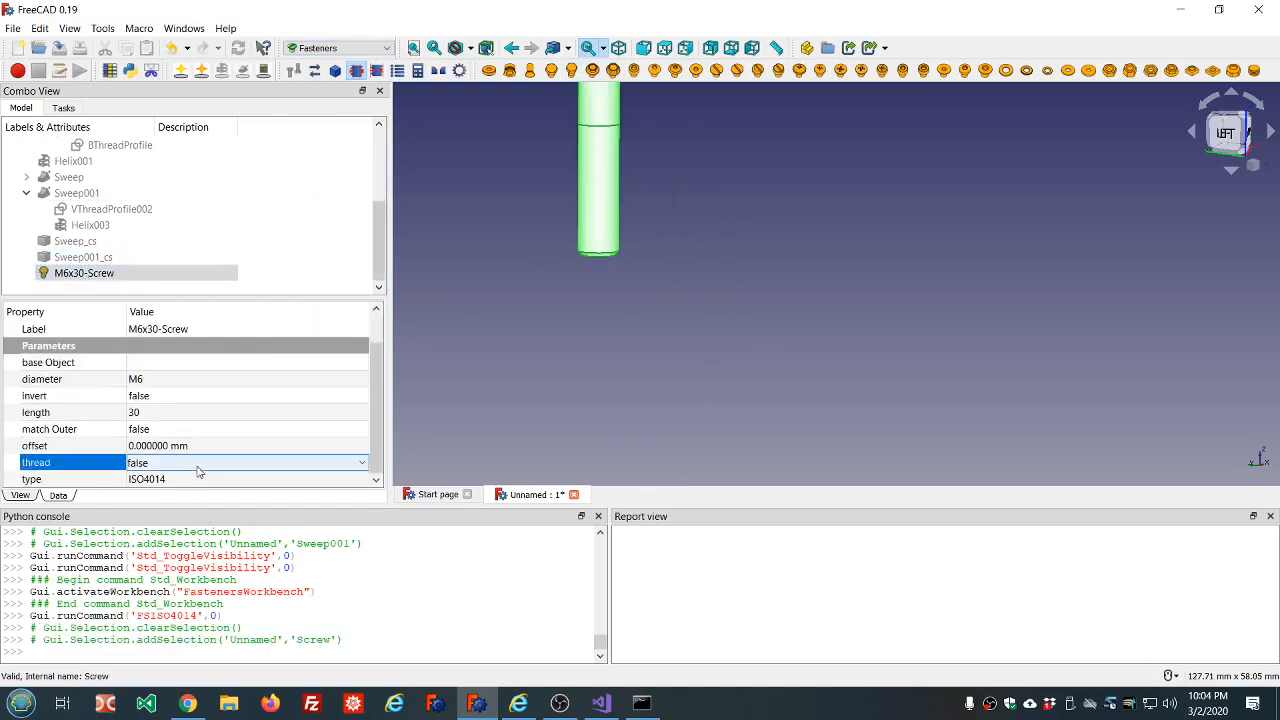
{"action": "scroll", "coordinate": [198, 472], "scroll_direction": "down", "scroll_amount": 1}
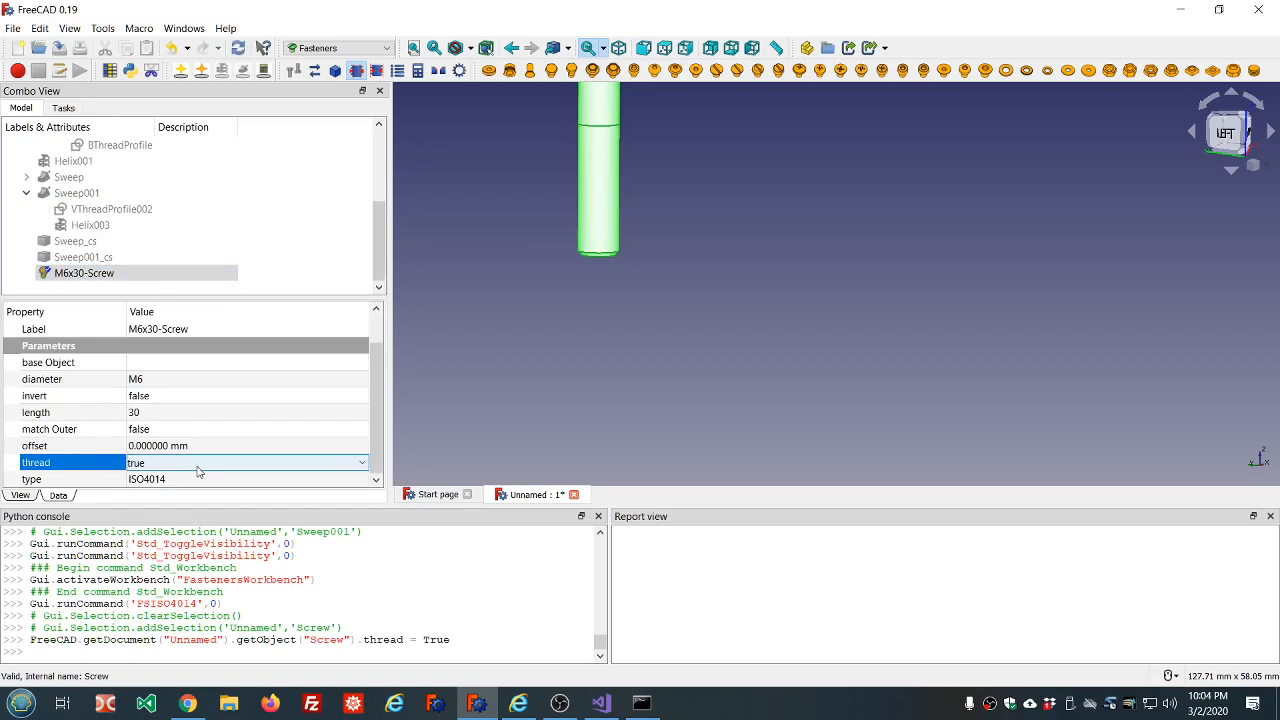
{"action": "left_click", "coordinate": [559, 376]}
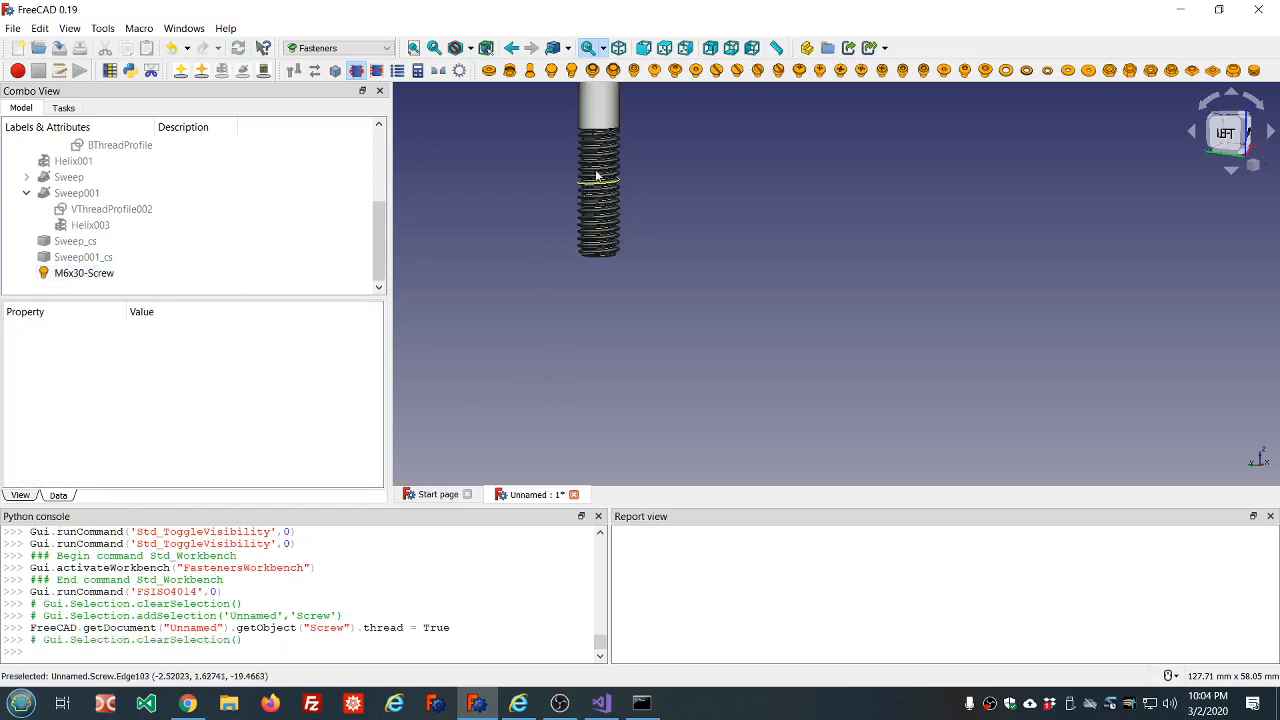
Examine the modelled thread on the M6x30 screw's shank at close range and the bolt's overall shape.
{"action": "scroll", "coordinate": [597, 141], "scroll_direction": "up", "scroll_amount": 5}
{"action": "scroll", "coordinate": [700, 175], "scroll_direction": "down", "scroll_amount": 4}
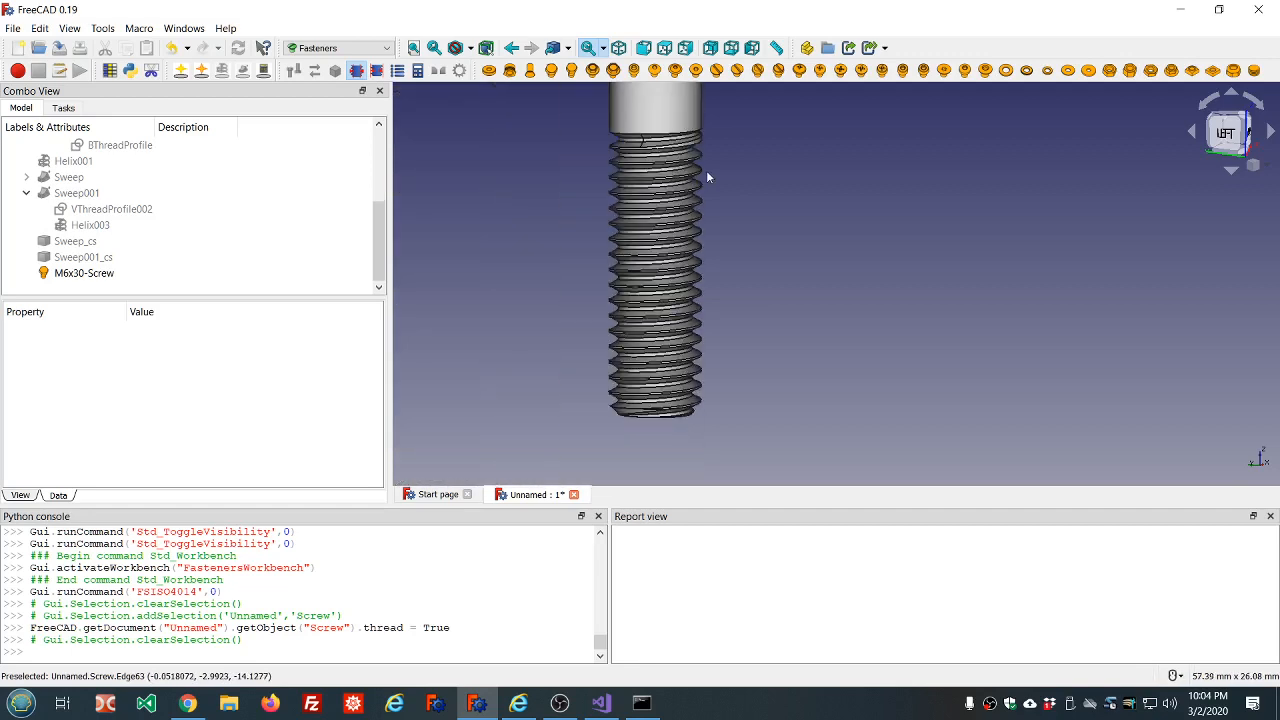
{"action": "scroll", "coordinate": [714, 176], "scroll_direction": "down", "scroll_amount": 4}
{"action": "scroll", "coordinate": [700, 175], "scroll_direction": "up", "scroll_amount": 3}
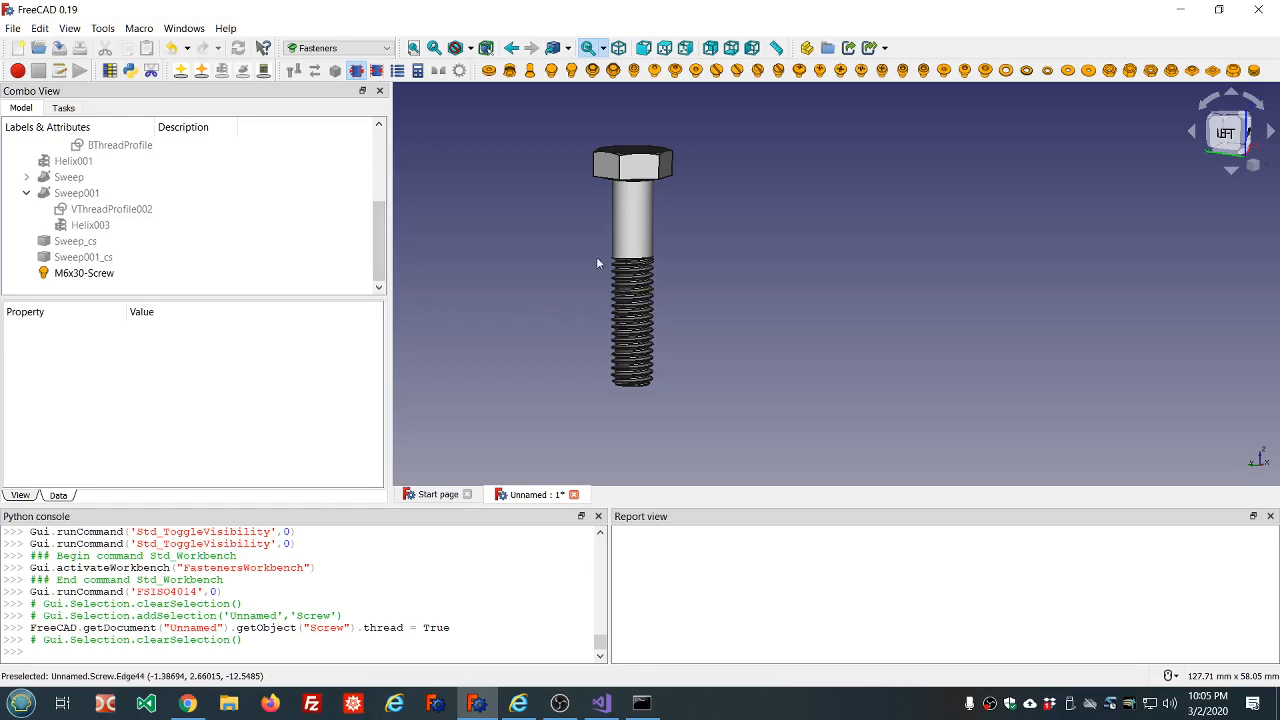
{"action": "scroll", "coordinate": [610, 340], "scroll_direction": "up", "scroll_amount": 3}
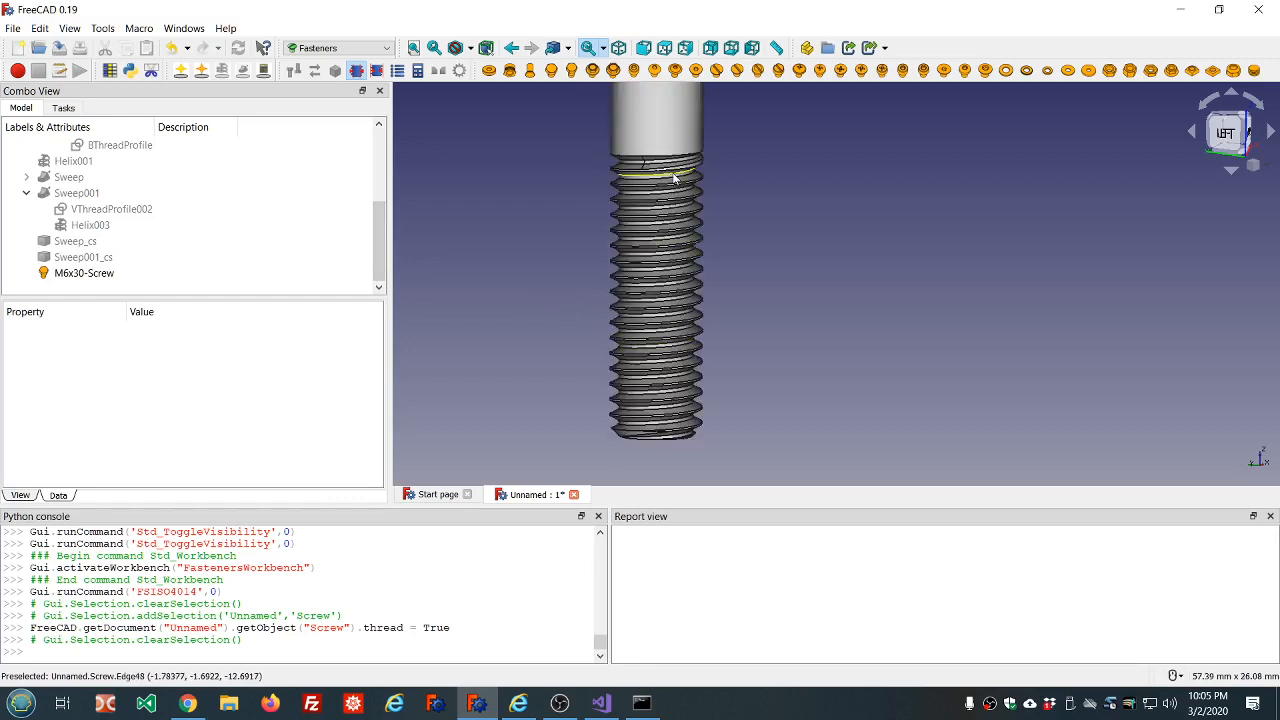
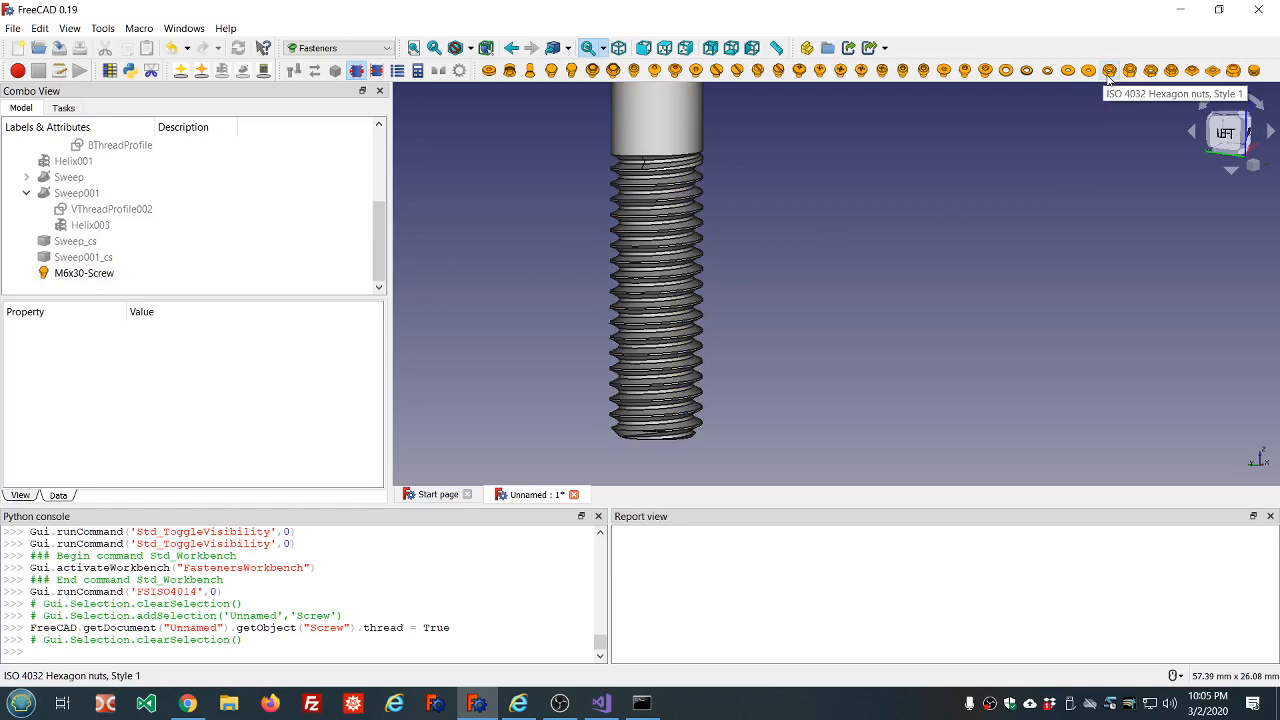
Insert an ISO 4032 hexagon nut and turn on its modelled thread by setting its thread property to true.
{"action": "left_click", "coordinate": [1108, 74]}
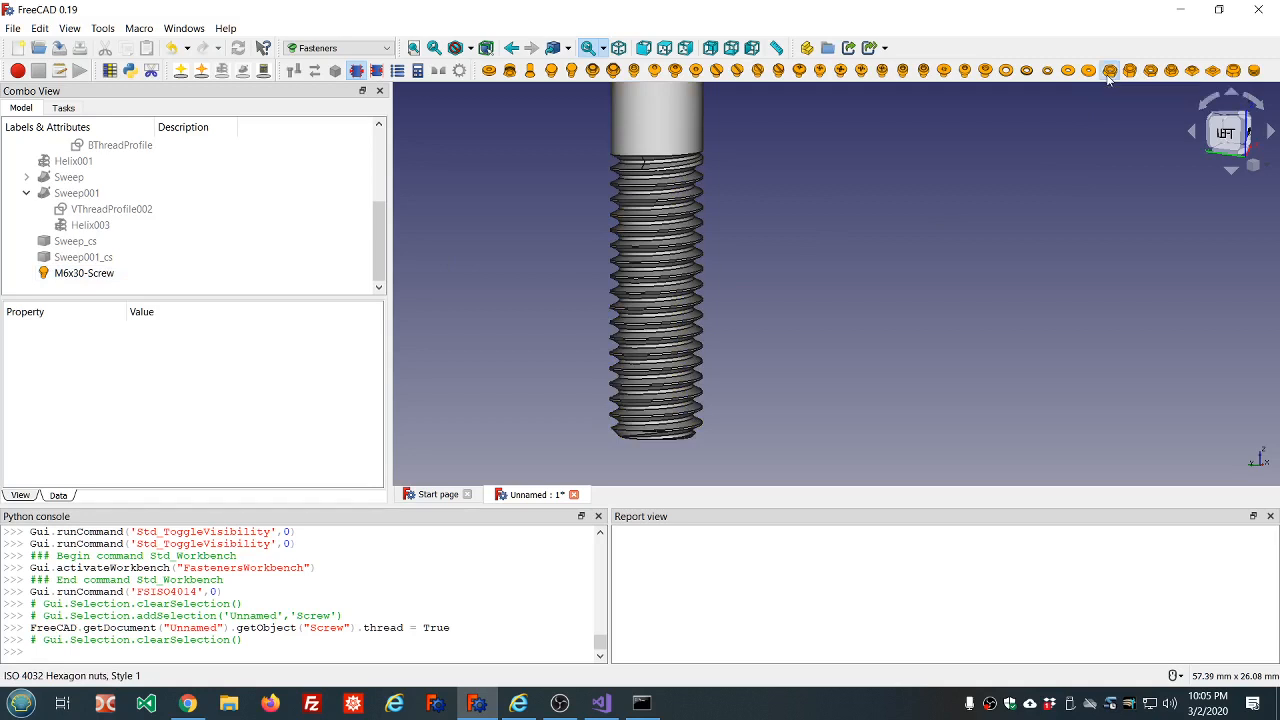
{"action": "left_click", "coordinate": [77, 287]}
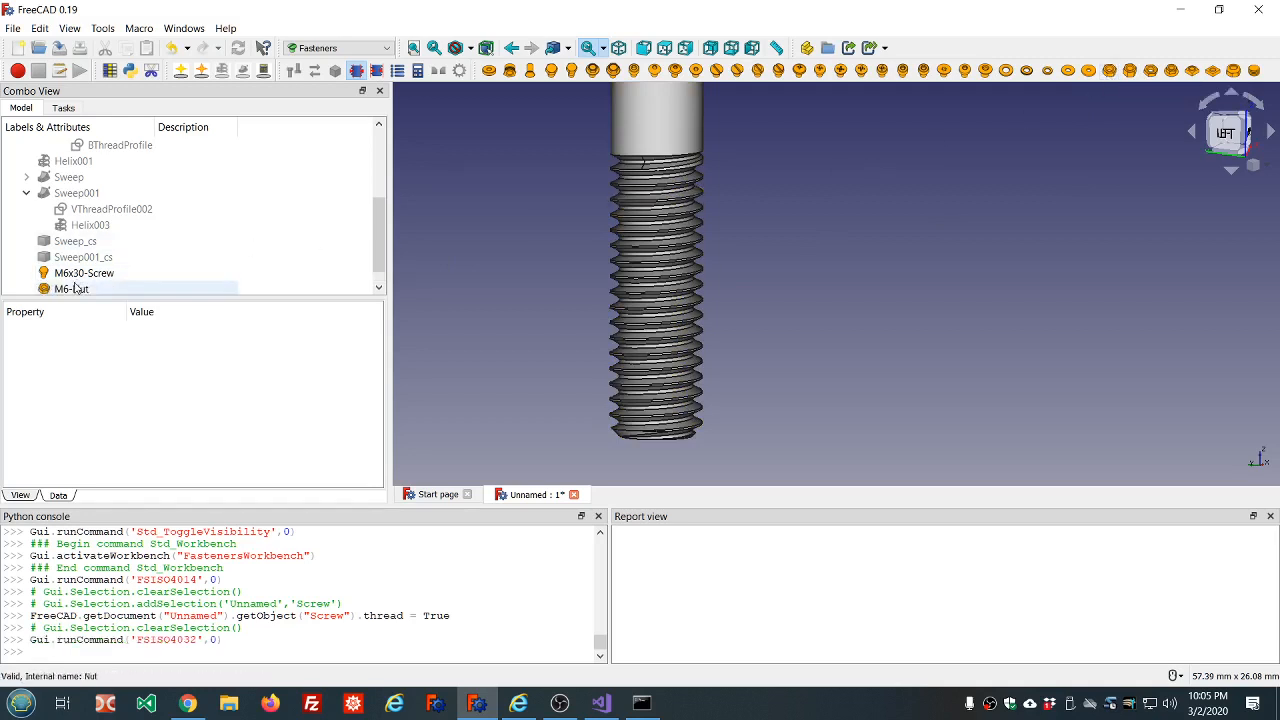
{"action": "scroll", "coordinate": [237, 434], "scroll_direction": "down", "scroll_amount": 1}
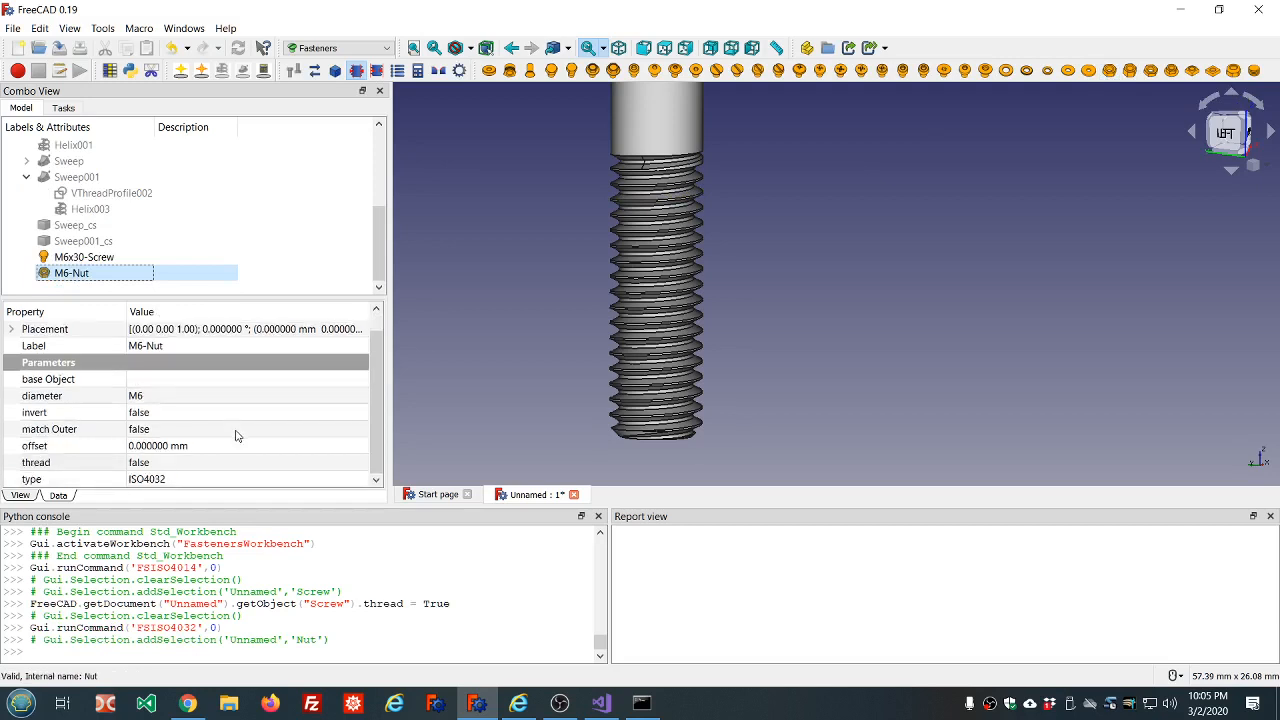
{"action": "left_click", "coordinate": [232, 463]}
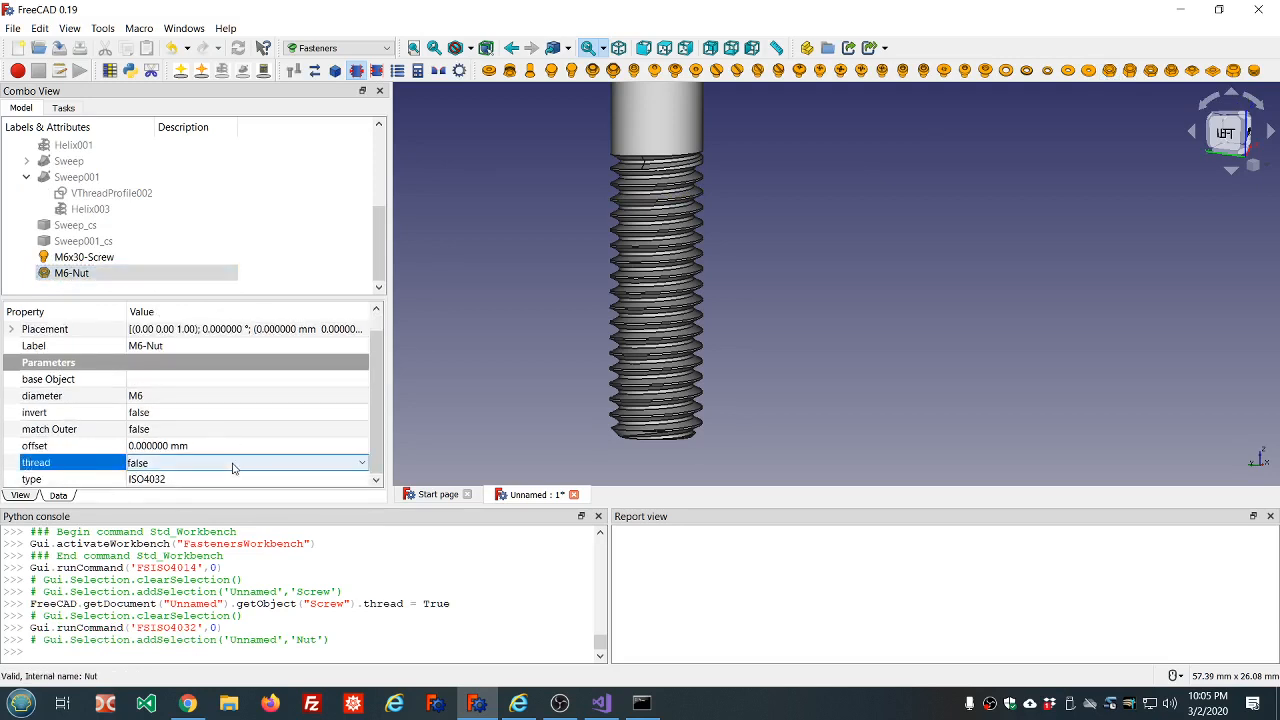
{"action": "scroll", "coordinate": [232, 467], "scroll_direction": "down", "scroll_amount": 1}
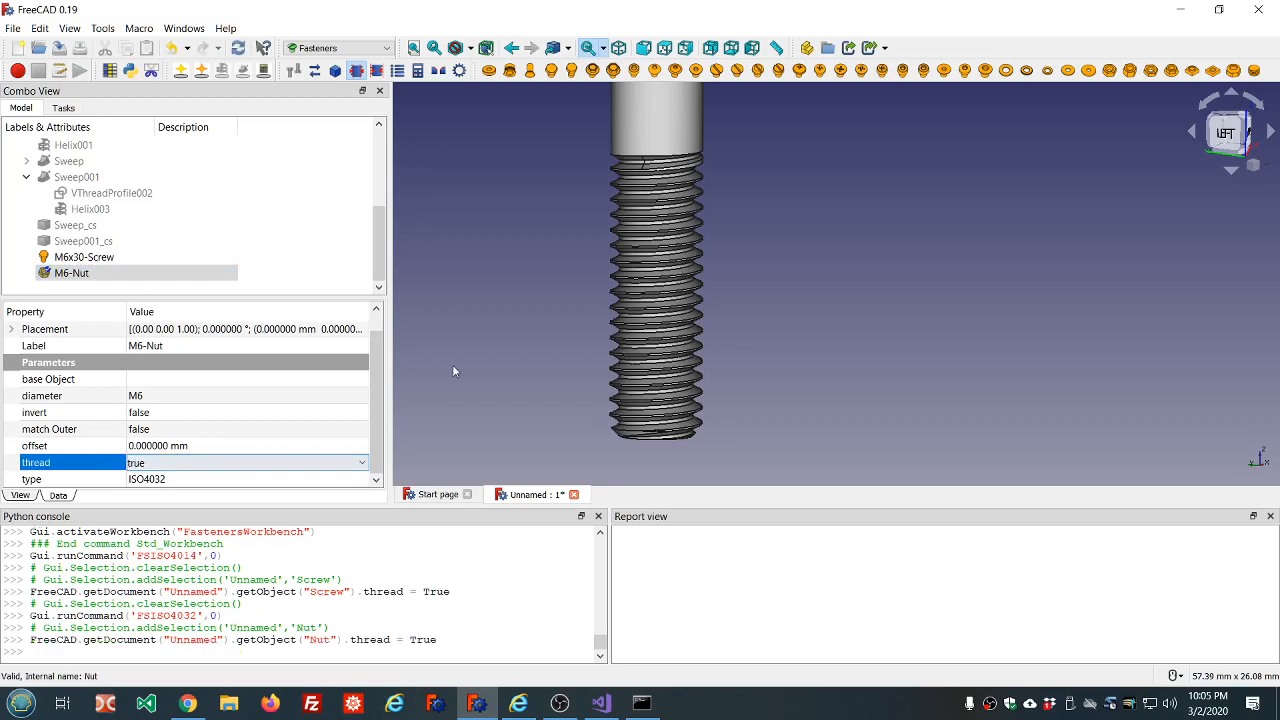
{"action": "left_click", "coordinate": [752, 250]}
{"action": "scroll", "coordinate": [752, 236], "scroll_direction": "down", "scroll_amount": 5}
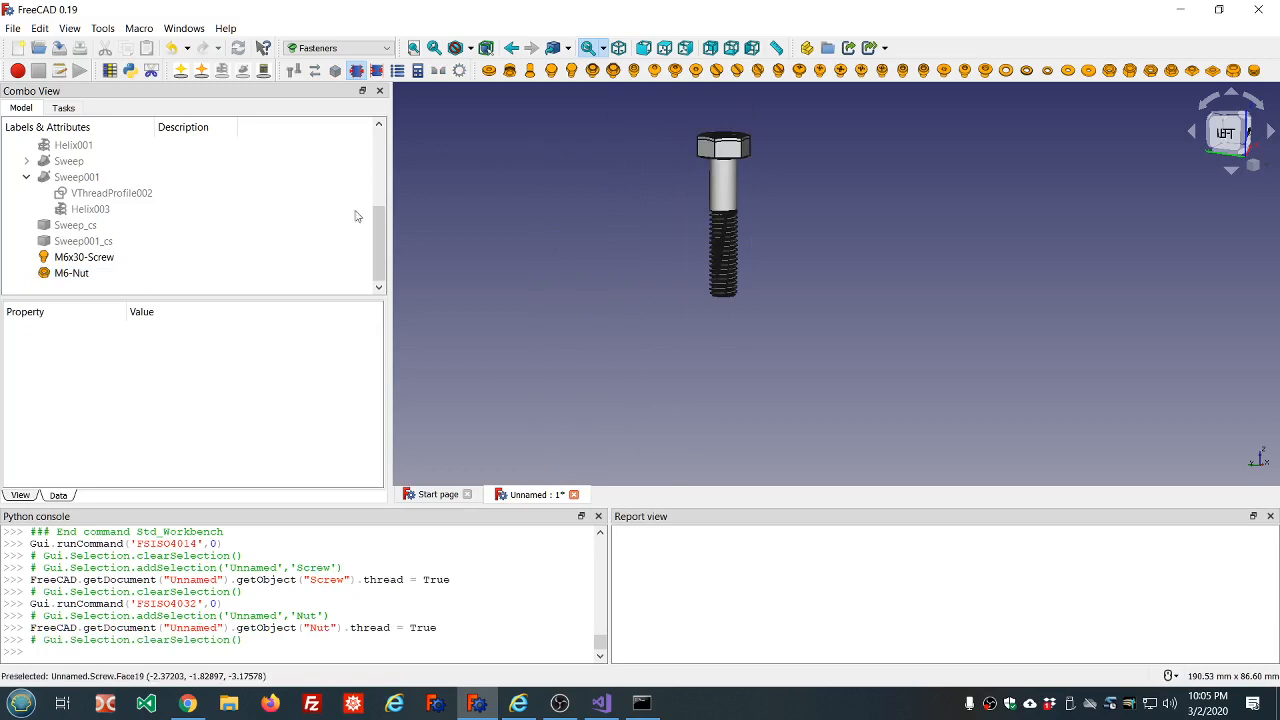
Move the M6 nut down onto the bolt's threaded shank by setting its Z position to -24 mm.
{"action": "left_click", "coordinate": [72, 273]}
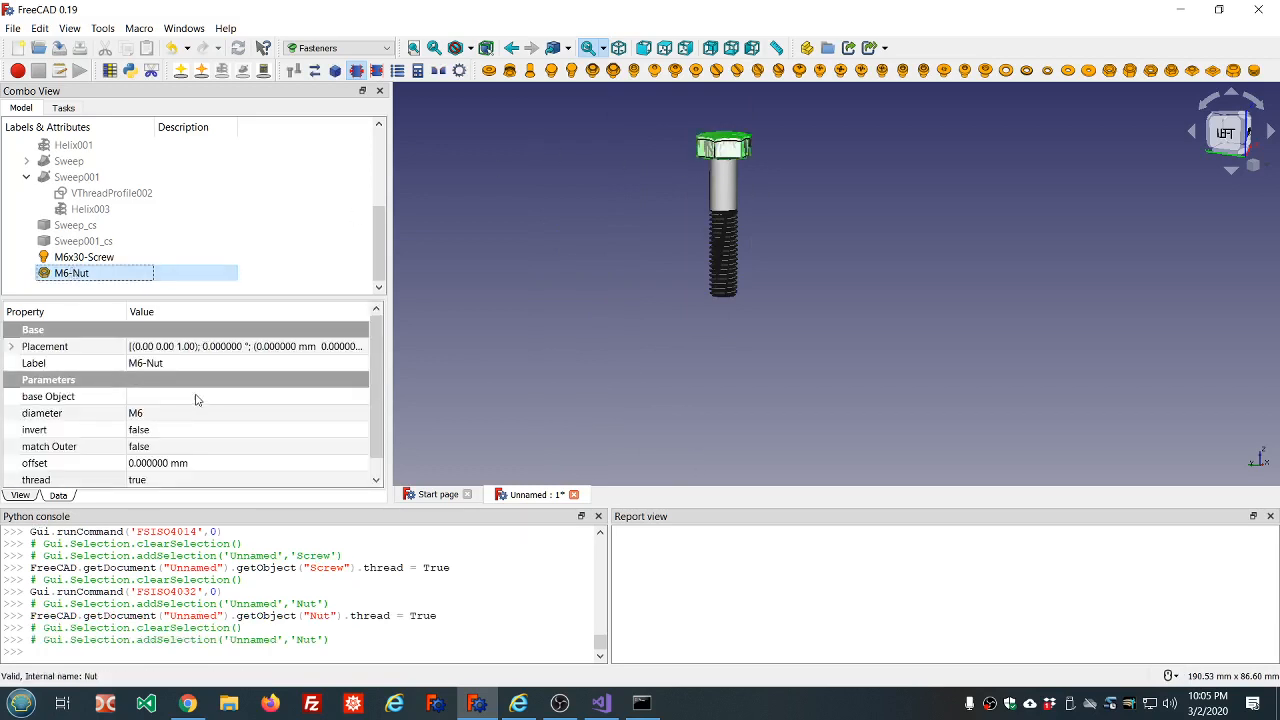
{"action": "left_click", "coordinate": [13, 346]}
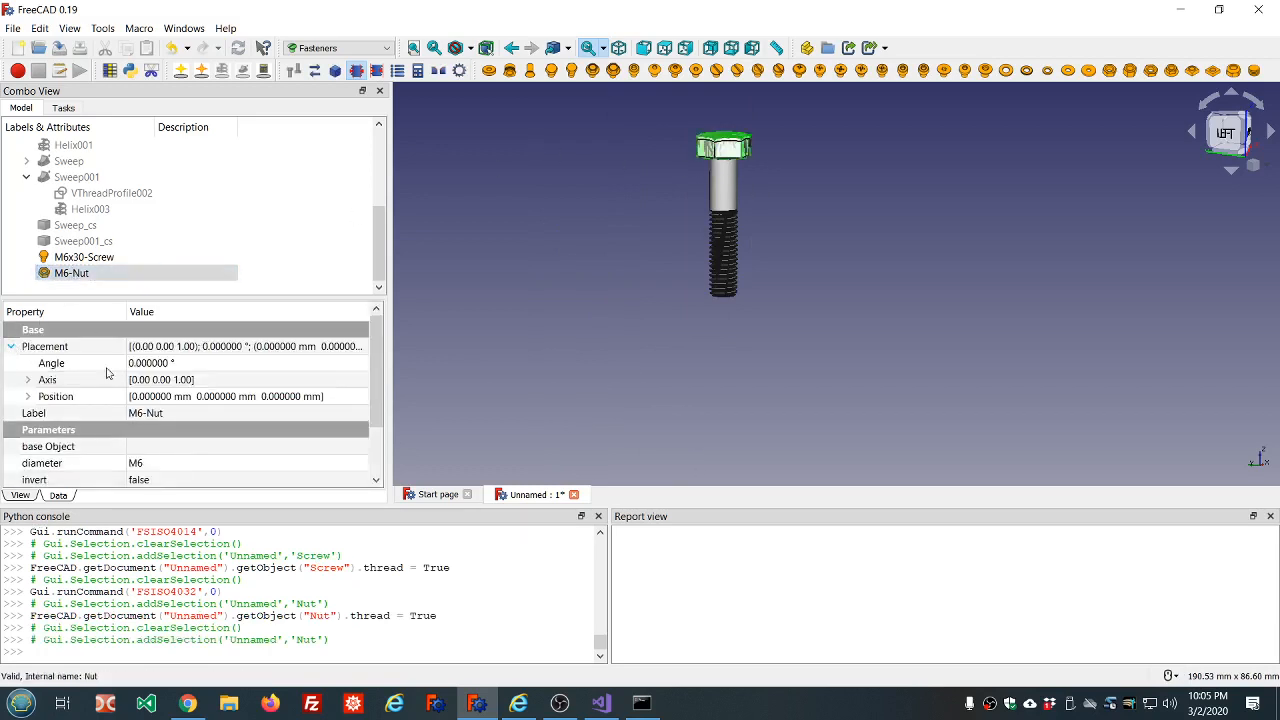
{"action": "left_click", "coordinate": [28, 397]}
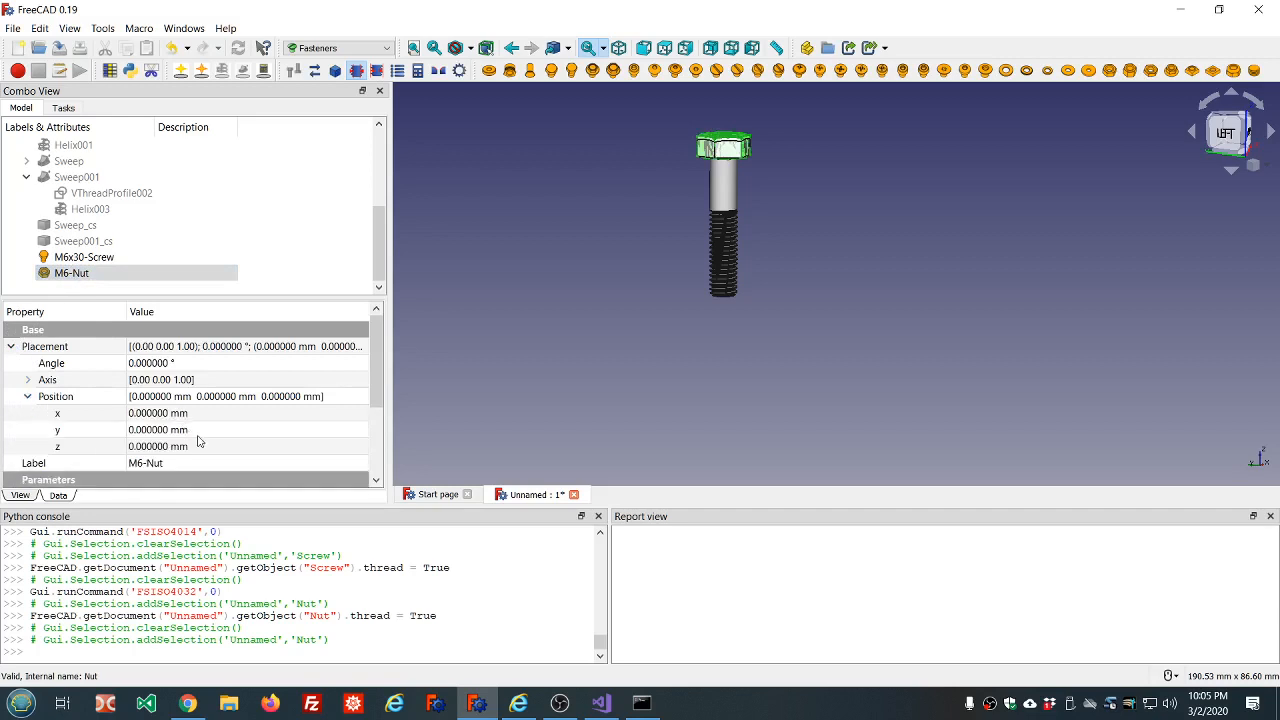
{"action": "left_click", "coordinate": [204, 446]}
{"action": "scroll", "coordinate": [204, 447], "scroll_direction": "down", "scroll_amount": 7}
{"action": "scroll", "coordinate": [204, 447], "scroll_direction": "down", "scroll_amount": 15}
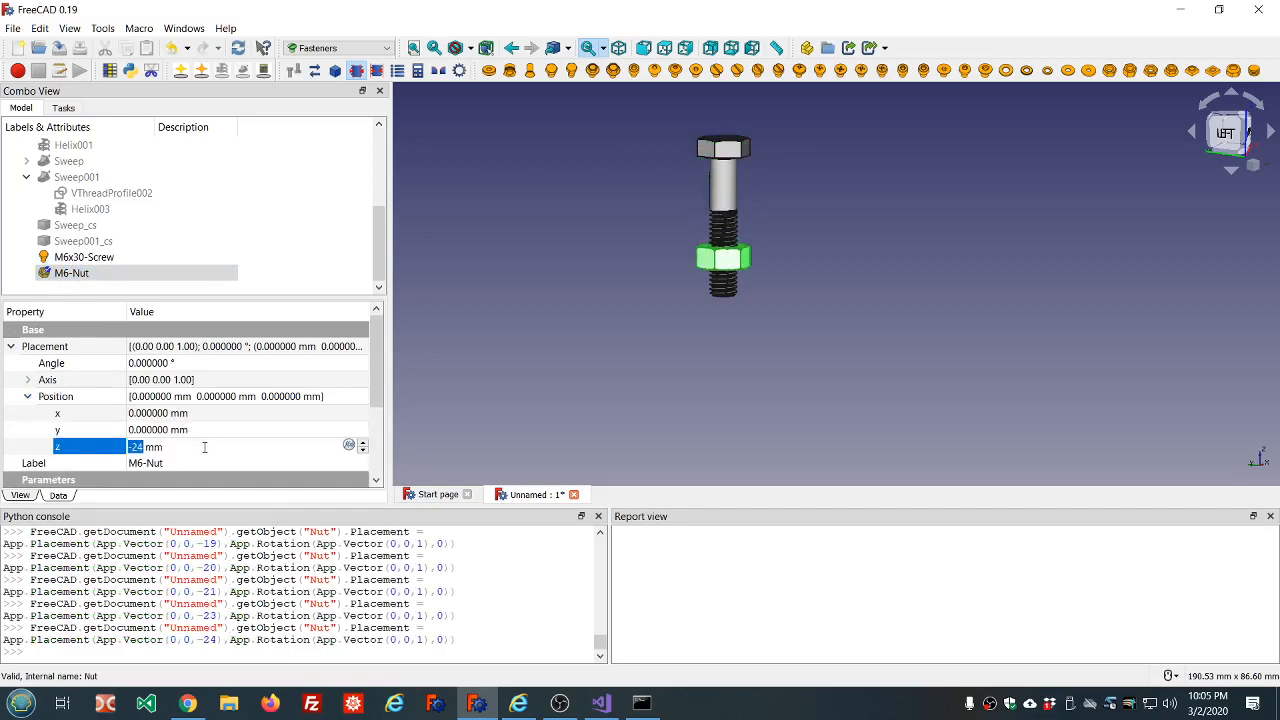
{"action": "left_click", "coordinate": [524, 285]}
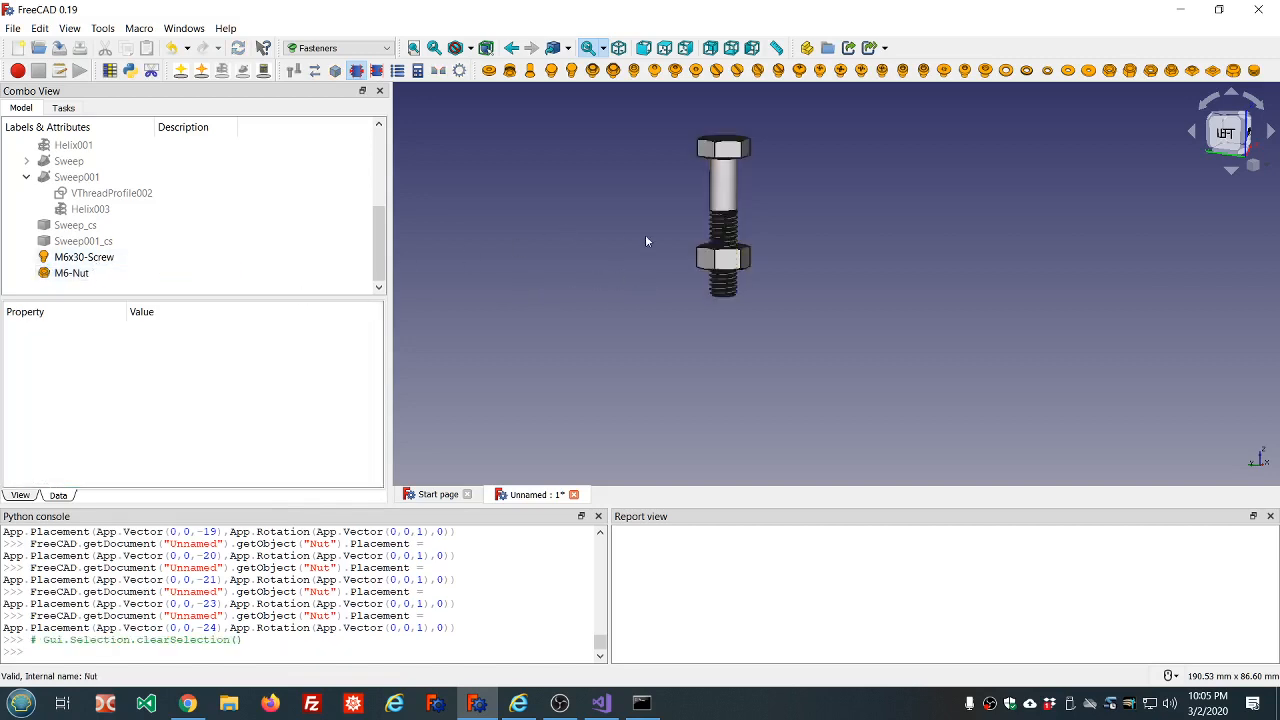
Combine the M6 nut and the M6x30 screw into one compound using the Part workbench.
{"action": "scroll", "coordinate": [790, 250], "scroll_direction": "up", "scroll_amount": 4}
{"action": "scroll", "coordinate": [790, 243], "scroll_direction": "down", "scroll_amount": 3}
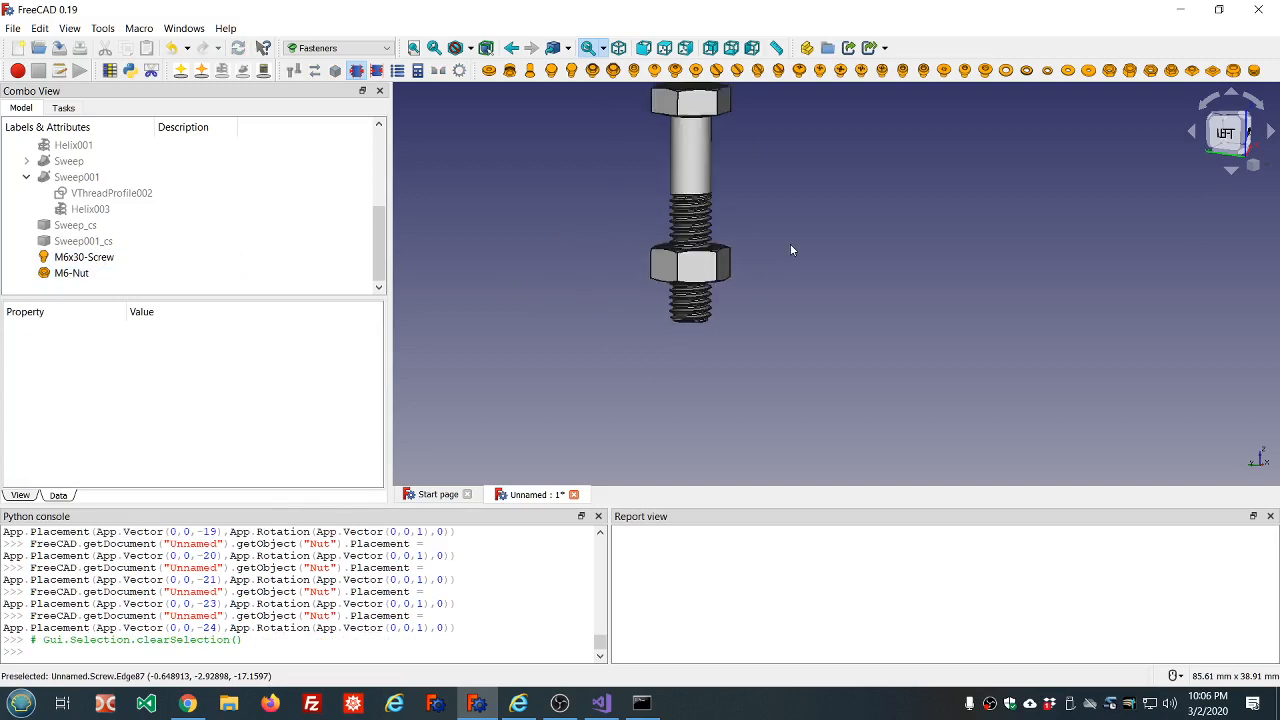
{"action": "left_click", "coordinate": [72, 273]}
{"action": "left_click", "coordinate": [90, 257], "text": "ctrl"}
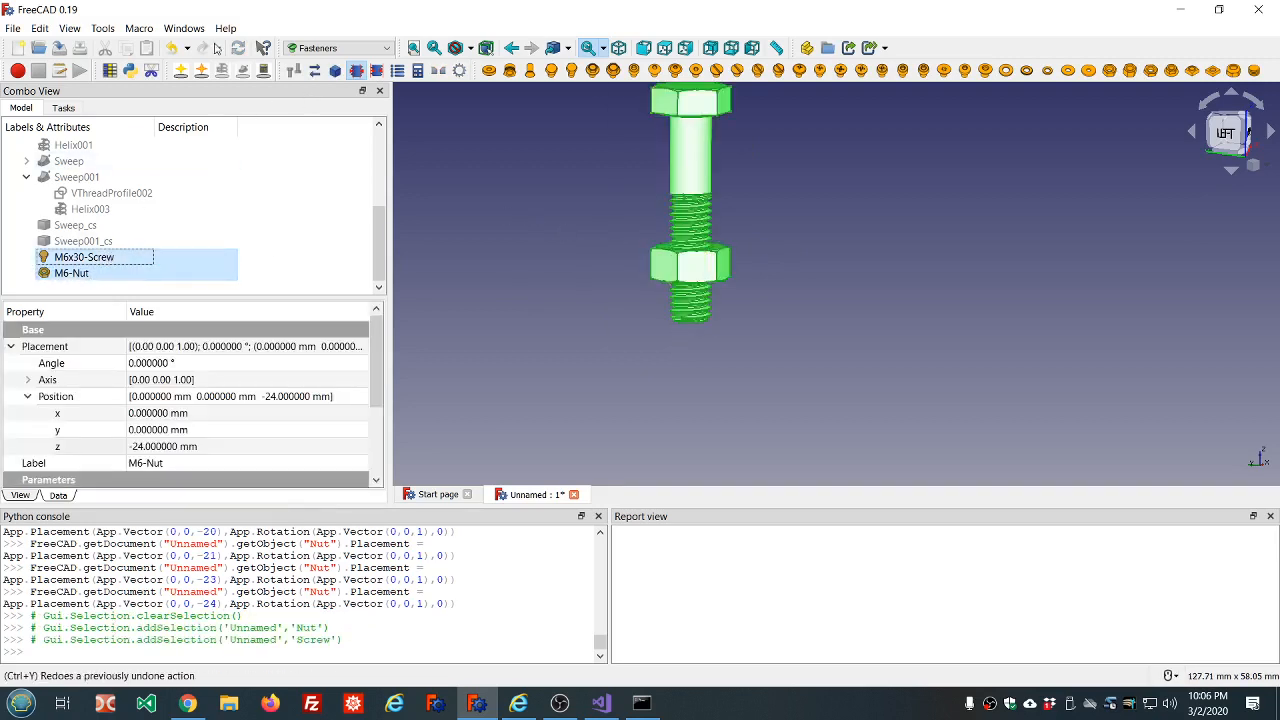
{"action": "left_click", "coordinate": [387, 52]}
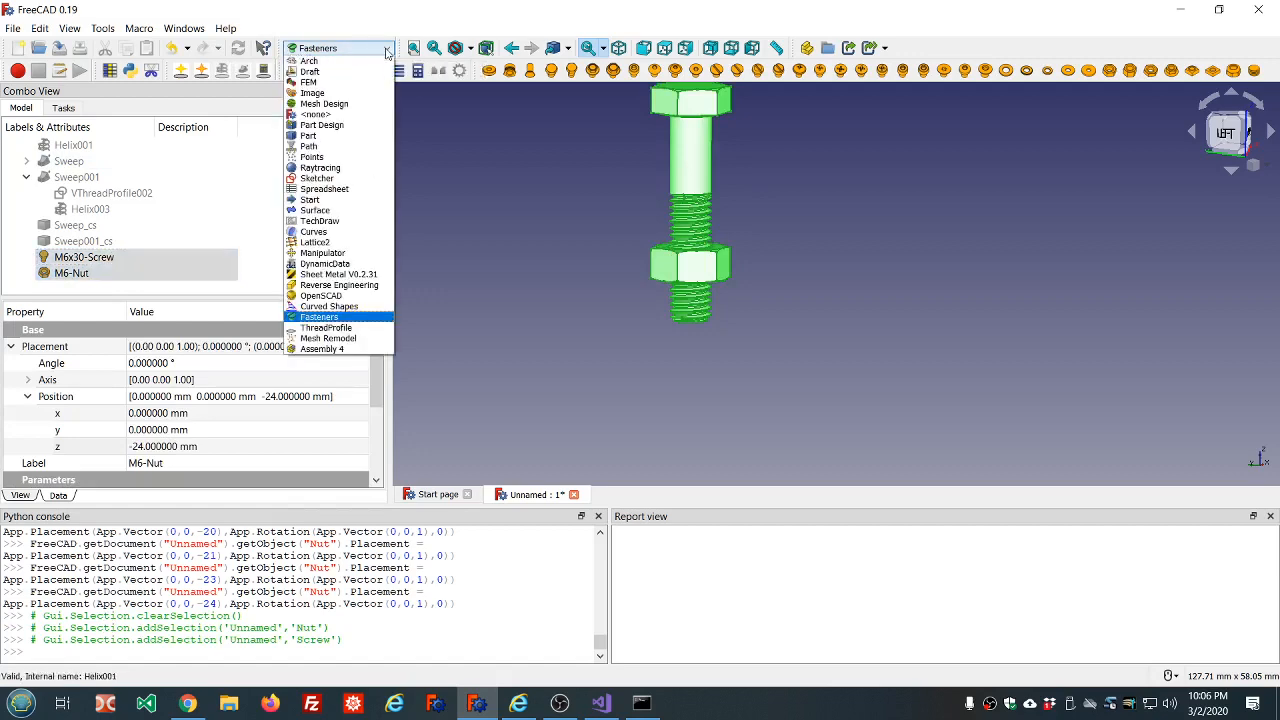
{"action": "left_click", "coordinate": [307, 141]}
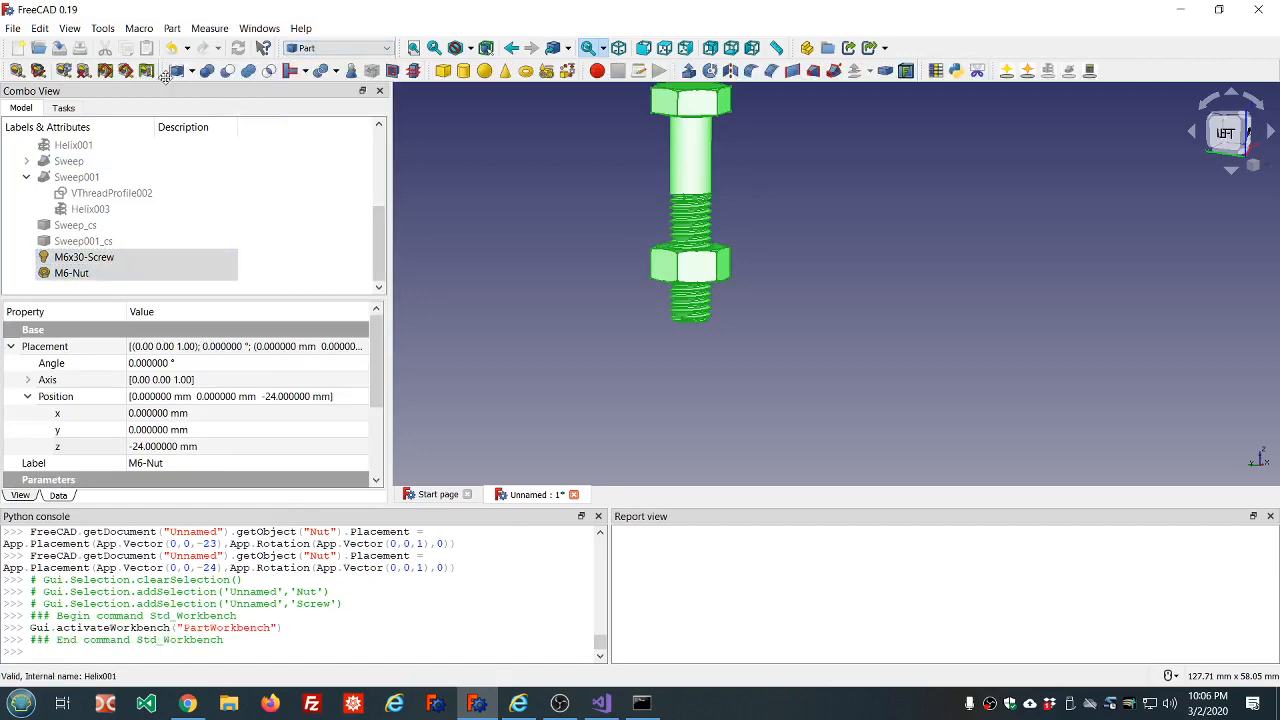
{"action": "left_click", "coordinate": [176, 71]}
Create a cross section of the nut and screw compound on the YZ plane at 0 mm, and hide the compound.
{"action": "left_click", "coordinate": [78, 273]}
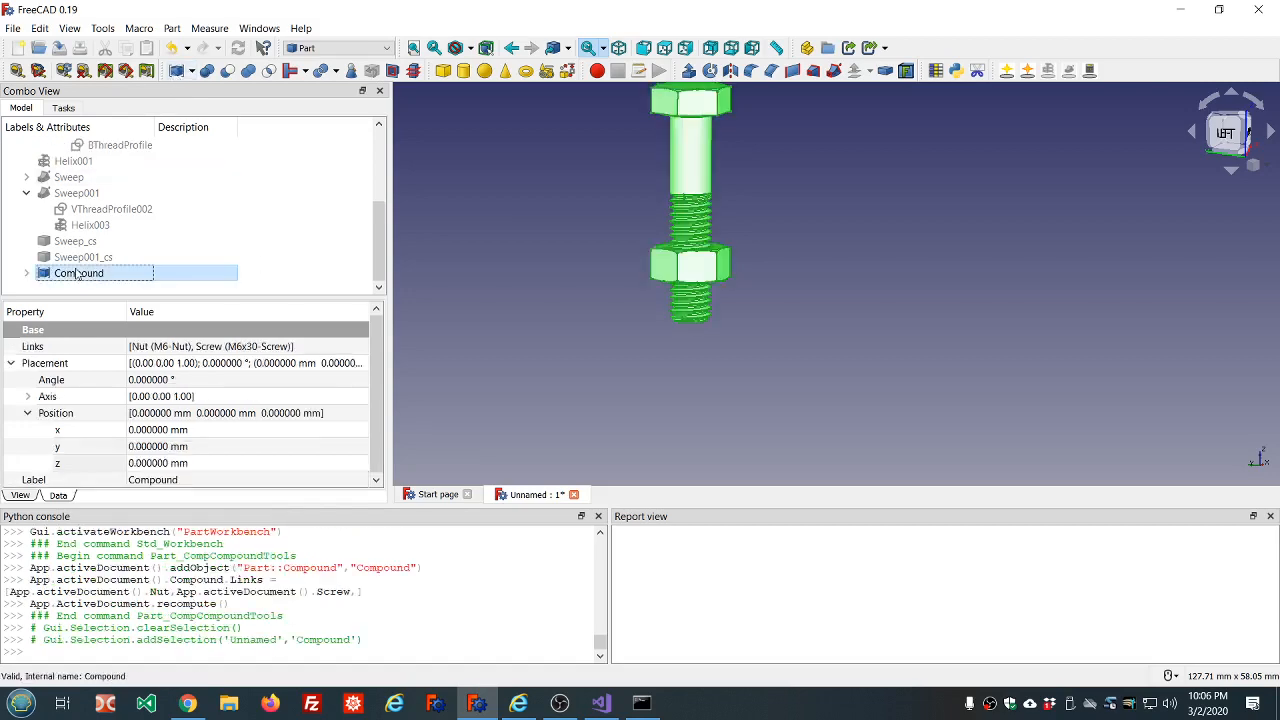
{"action": "left_click", "coordinate": [413, 70]}
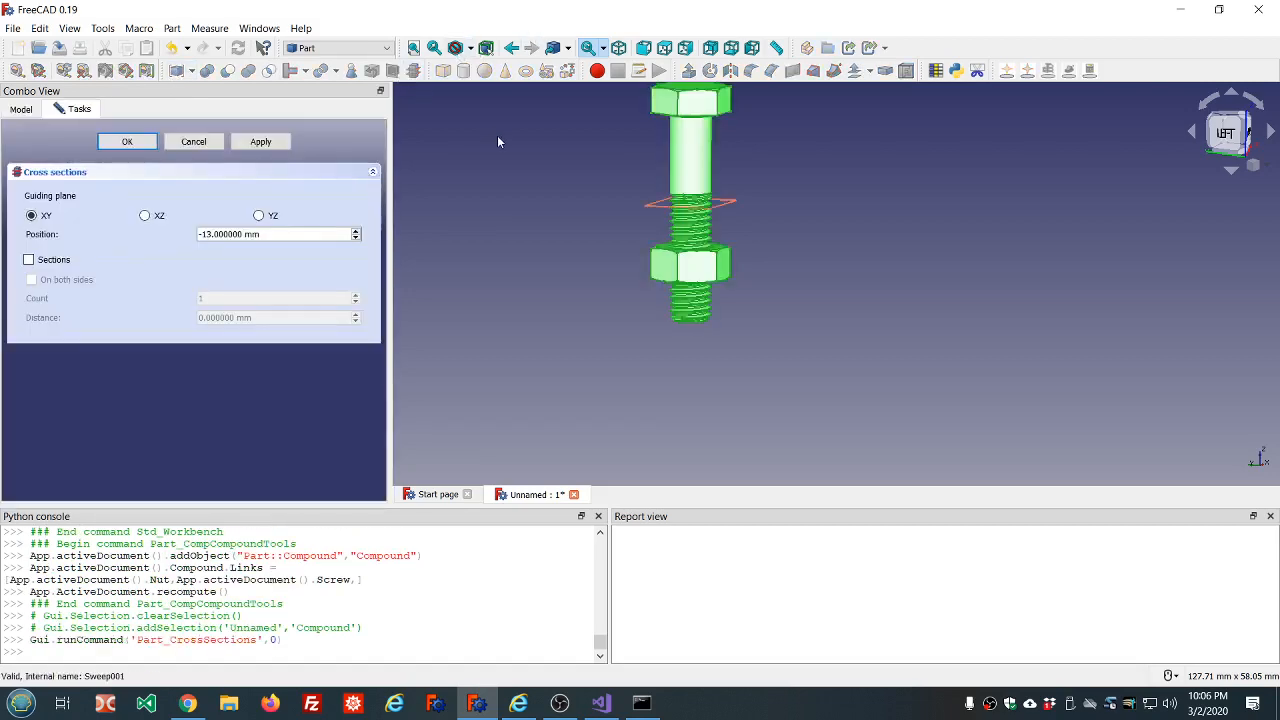
{"action": "left_click", "coordinate": [146, 216]}
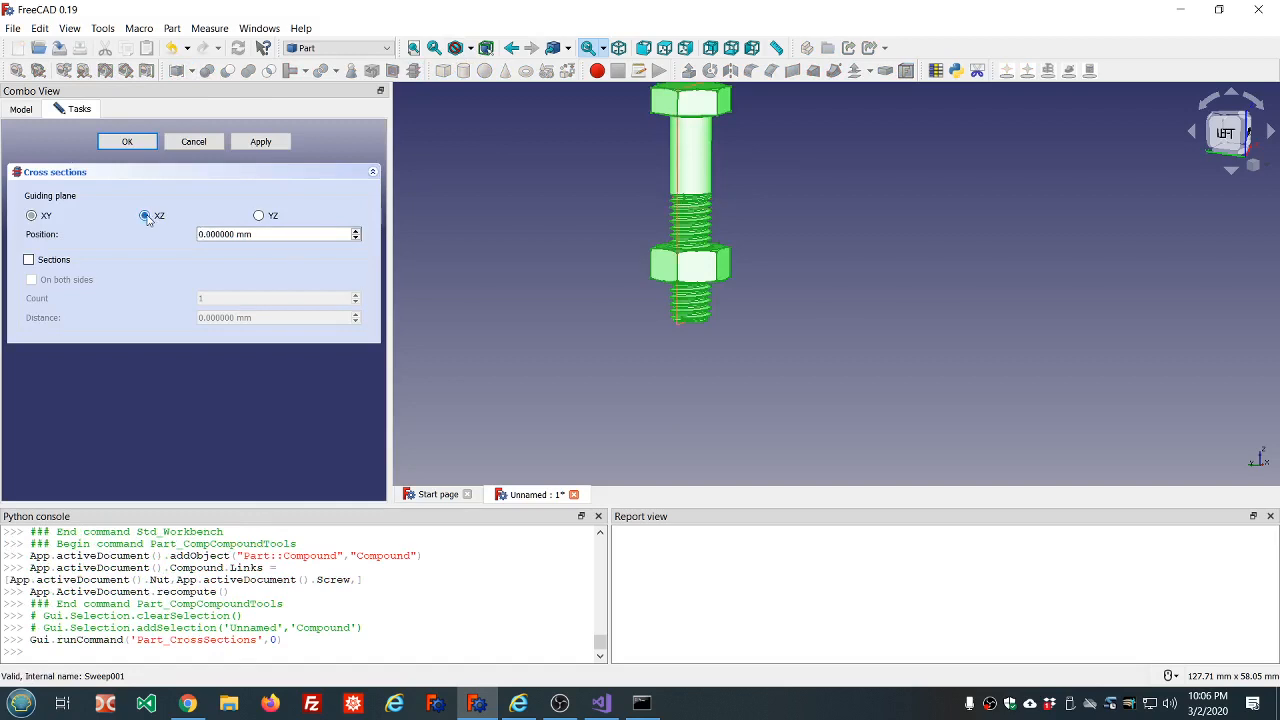
{"action": "left_click", "coordinate": [259, 216]}
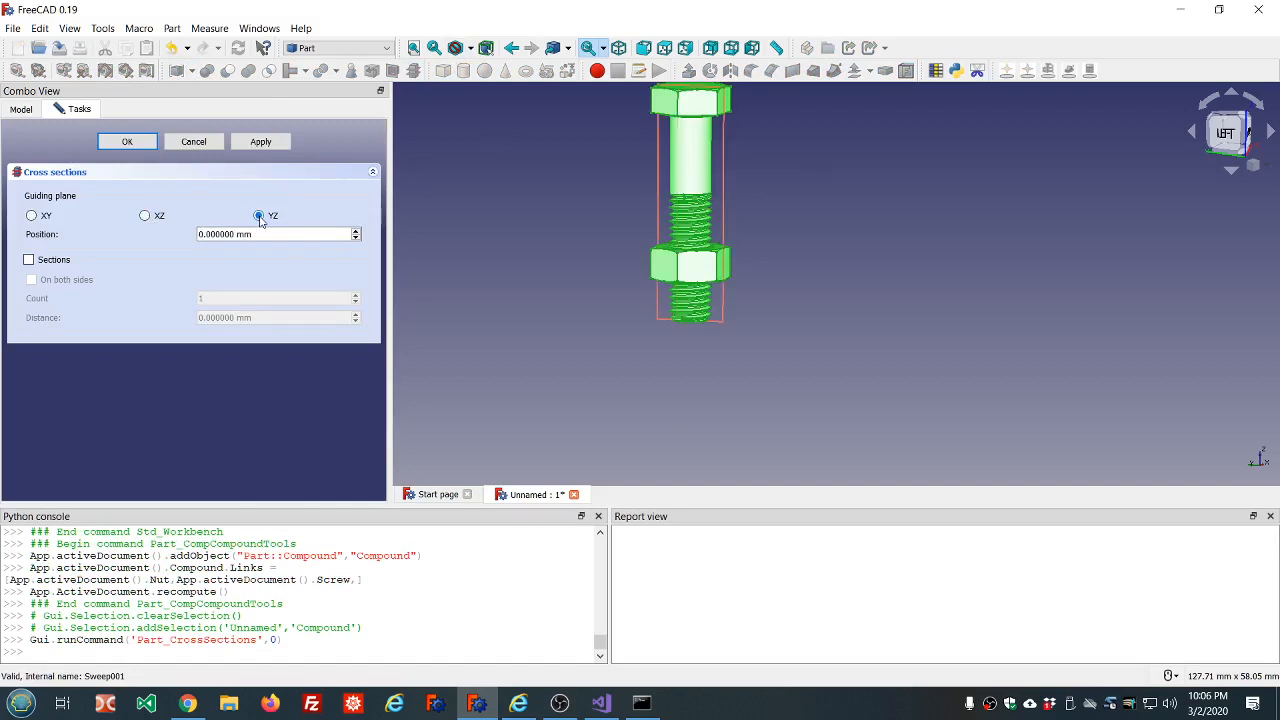
{"action": "left_click", "coordinate": [140, 138]}
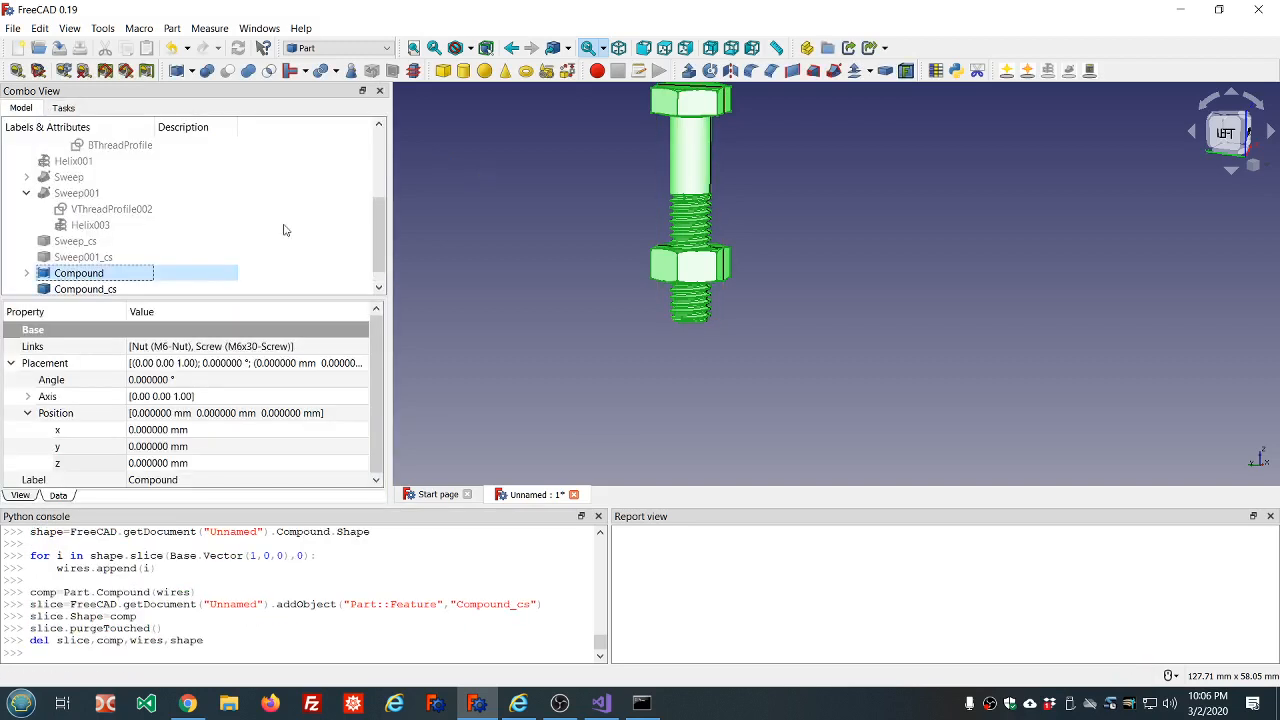
{"action": "key", "text": "space"}
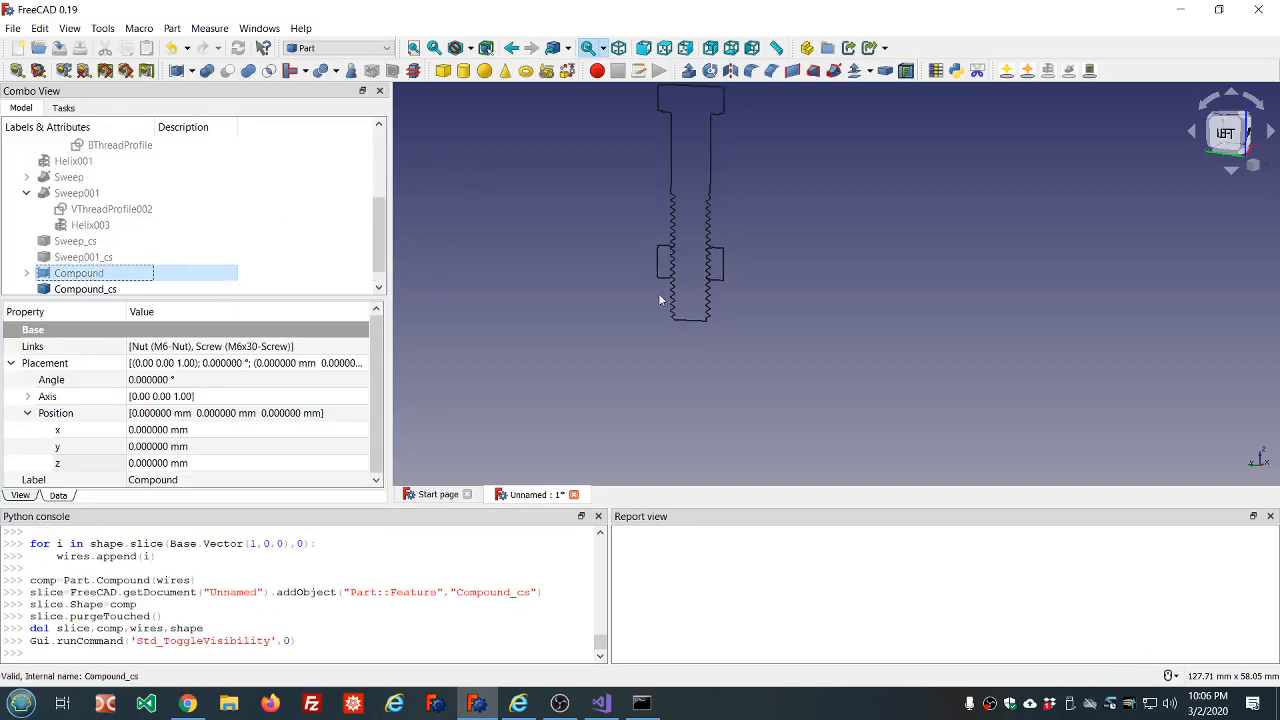
Examine at close range how the nut and screw thread profiles meet at their crests, roots and flanks in the cross section.
{"action": "scroll", "coordinate": [677, 265], "scroll_direction": "up", "scroll_amount": 18}
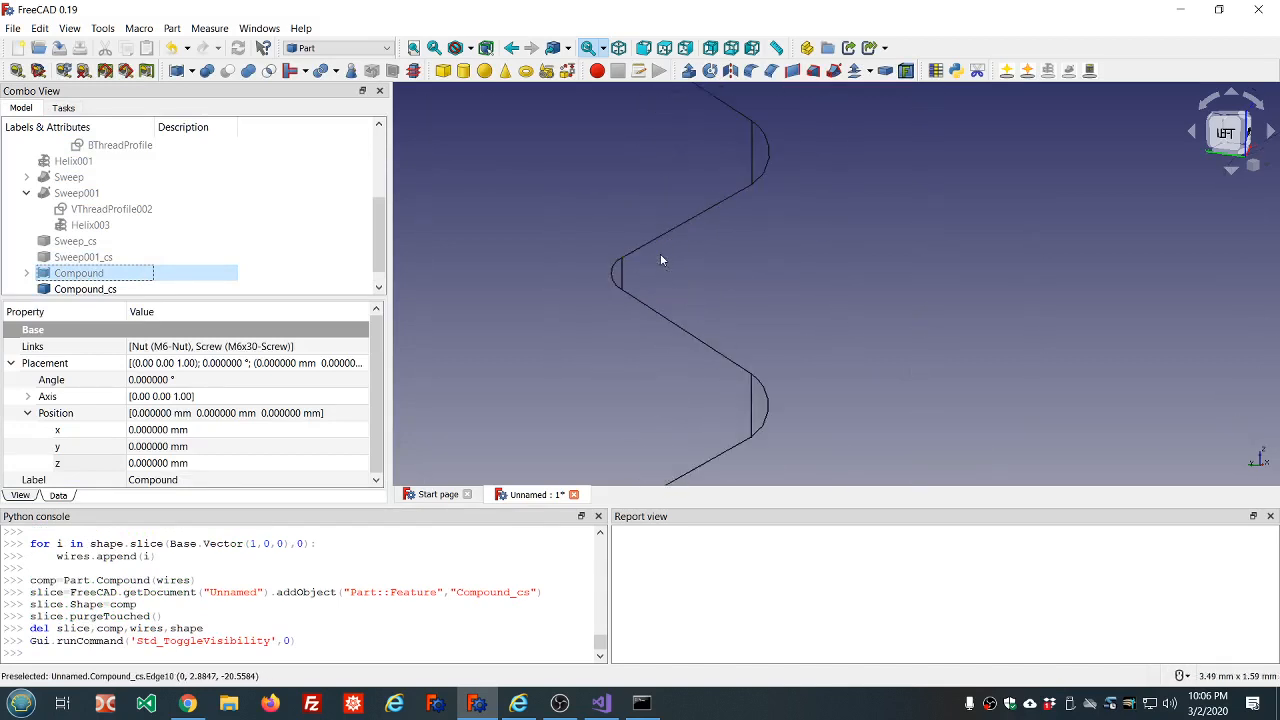
{"action": "scroll", "coordinate": [660, 260], "scroll_direction": "down", "scroll_amount": 5}
{"action": "scroll", "coordinate": [662, 230], "scroll_direction": "up", "scroll_amount": 10}
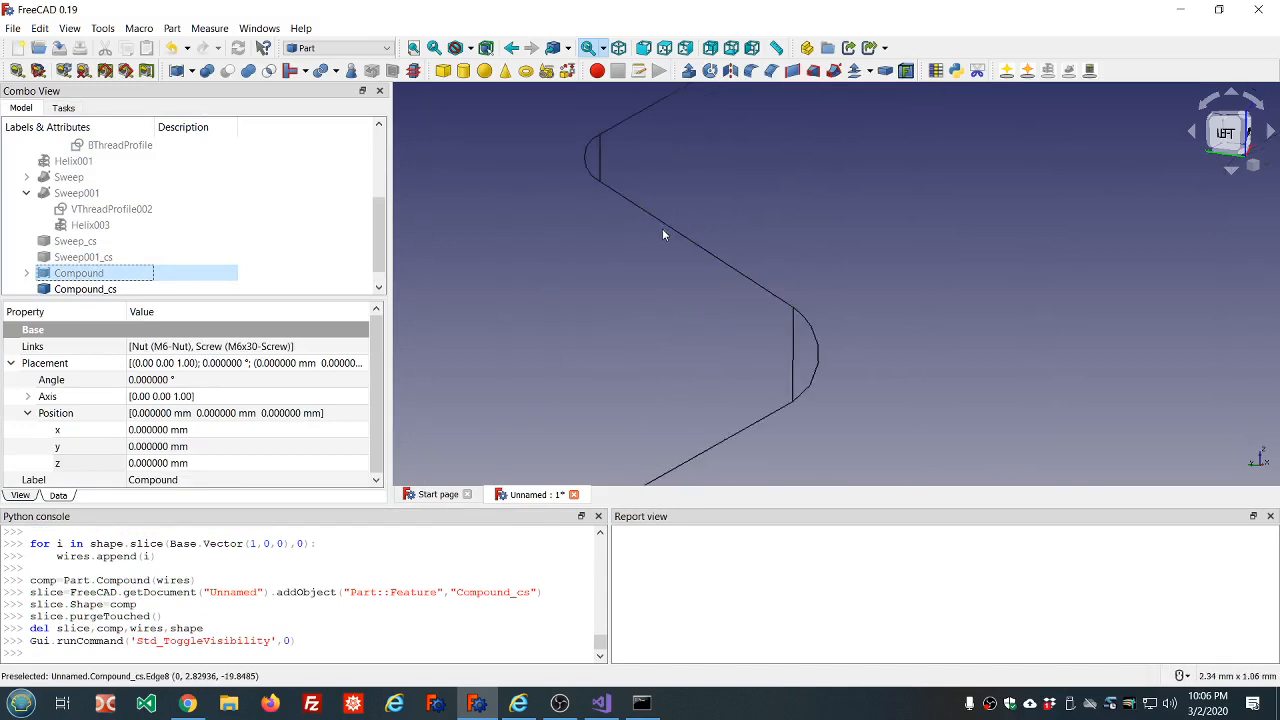
{"action": "scroll", "coordinate": [762, 233], "scroll_direction": "down", "scroll_amount": 10}
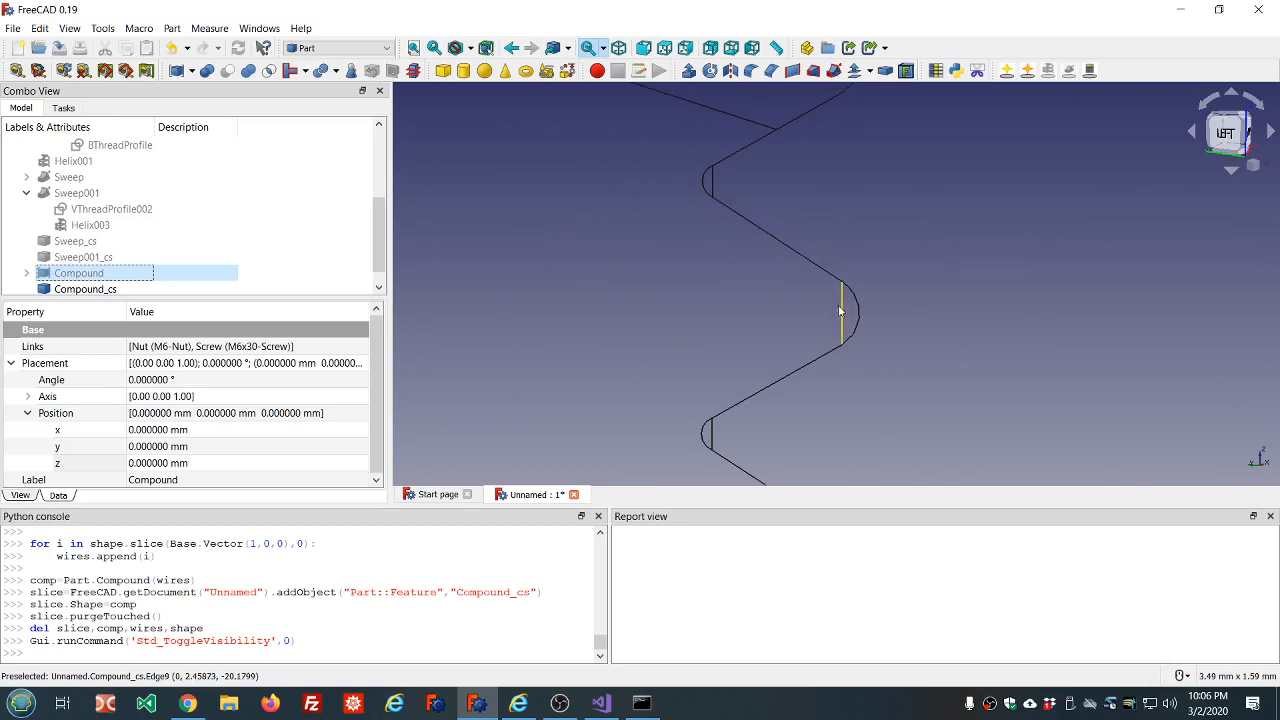
{"action": "scroll", "coordinate": [741, 143], "scroll_direction": "up", "scroll_amount": 8}
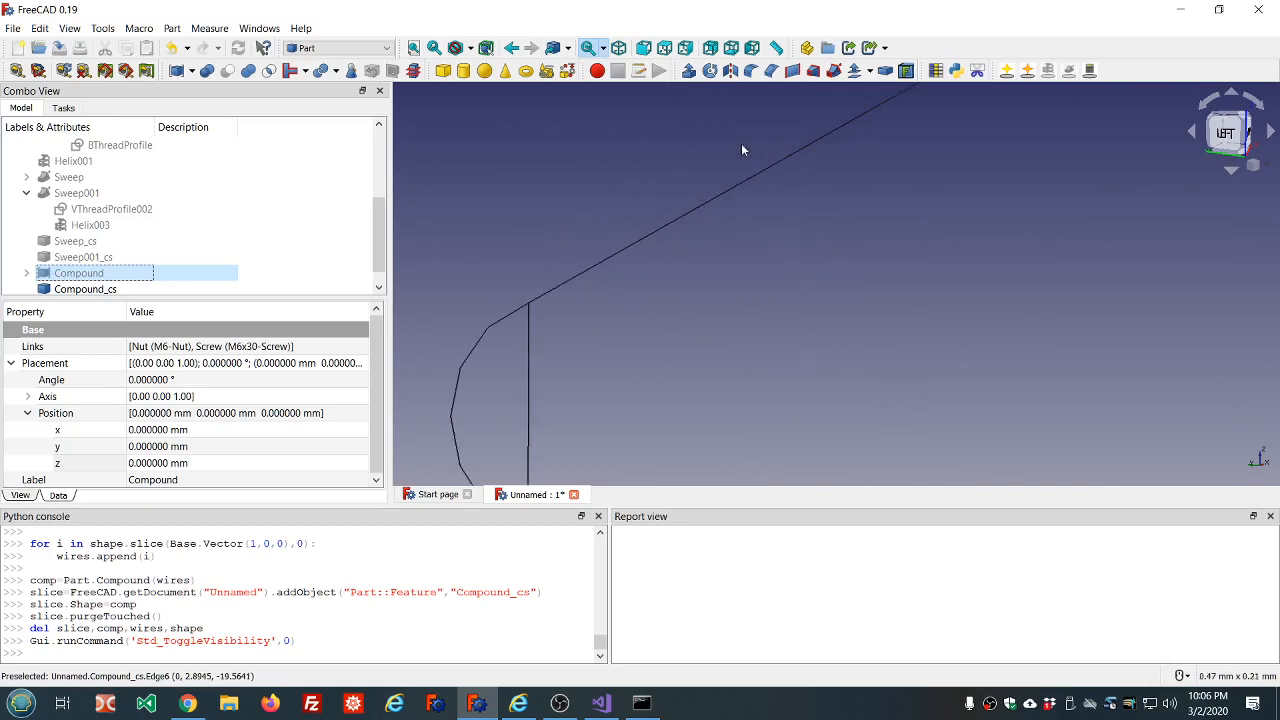
{"action": "scroll", "coordinate": [748, 187], "scroll_direction": "down", "scroll_amount": 15}
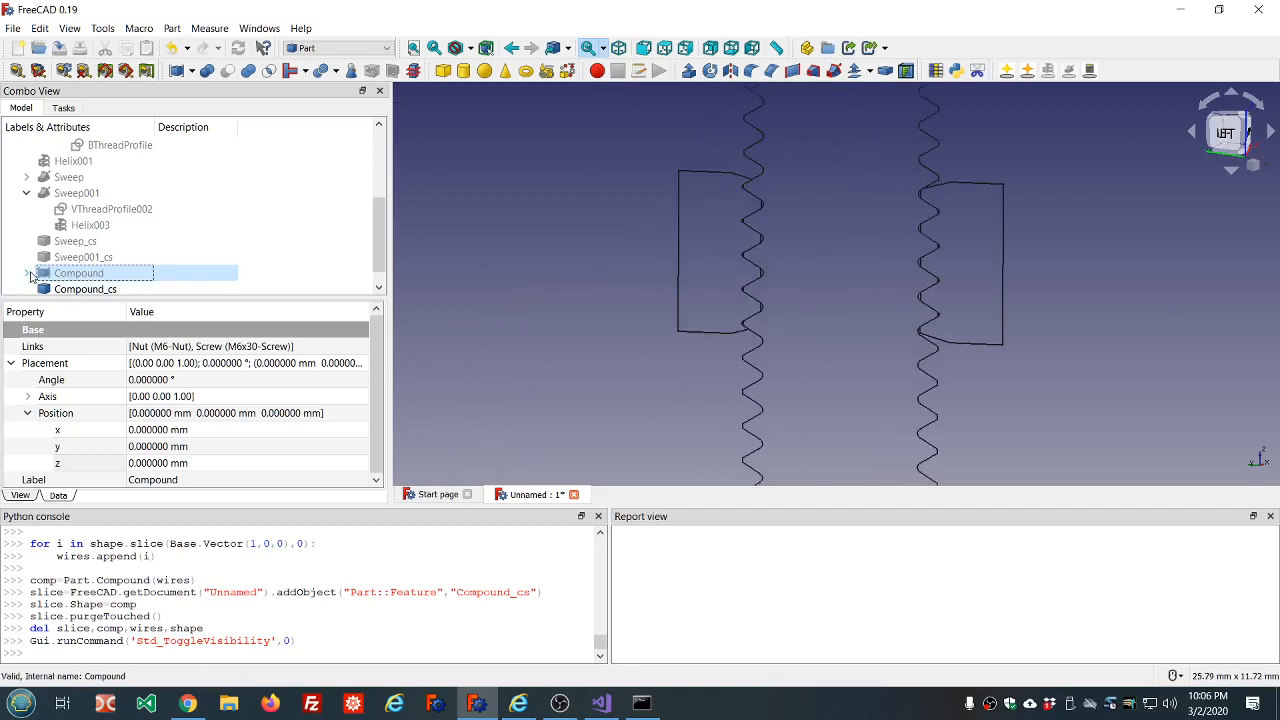
Review the M6x30 screw's parameters inside the compound, open its offset value, and inspect the outline of the whole bolt section.
{"action": "left_click", "coordinate": [26, 273]}
{"action": "left_click", "coordinate": [101, 257]}
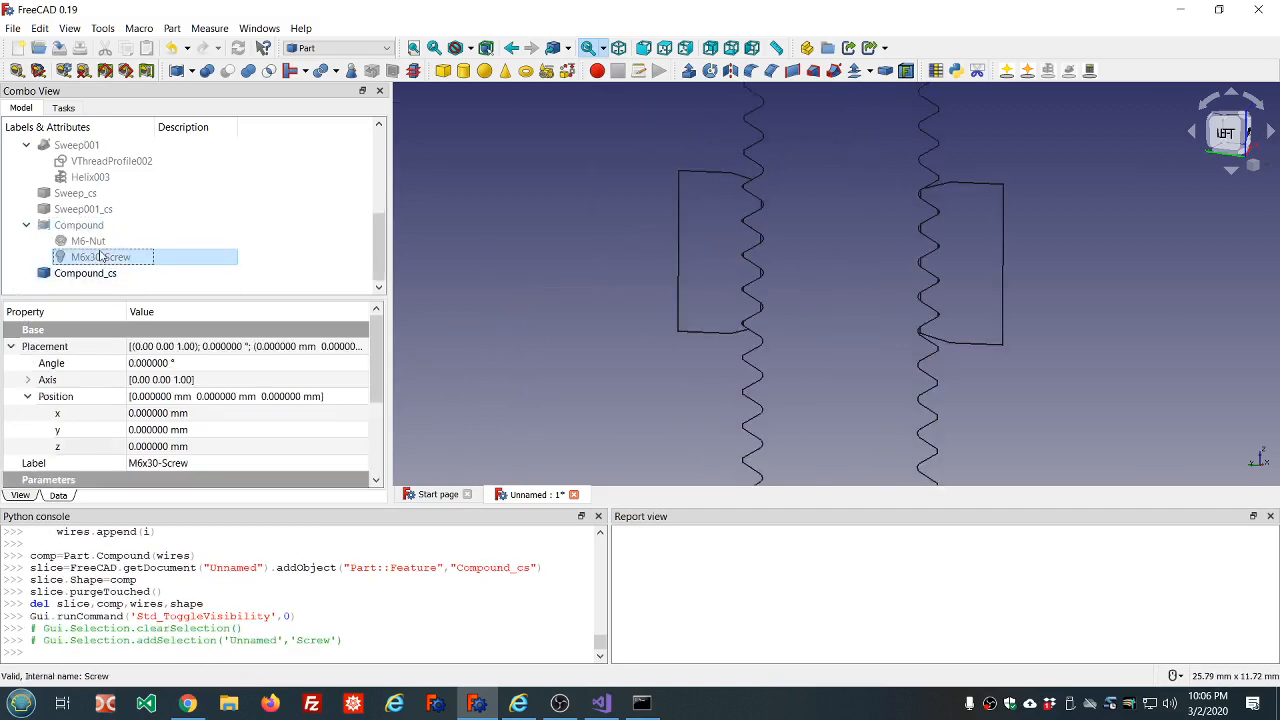
{"action": "left_click", "coordinate": [11, 346]}
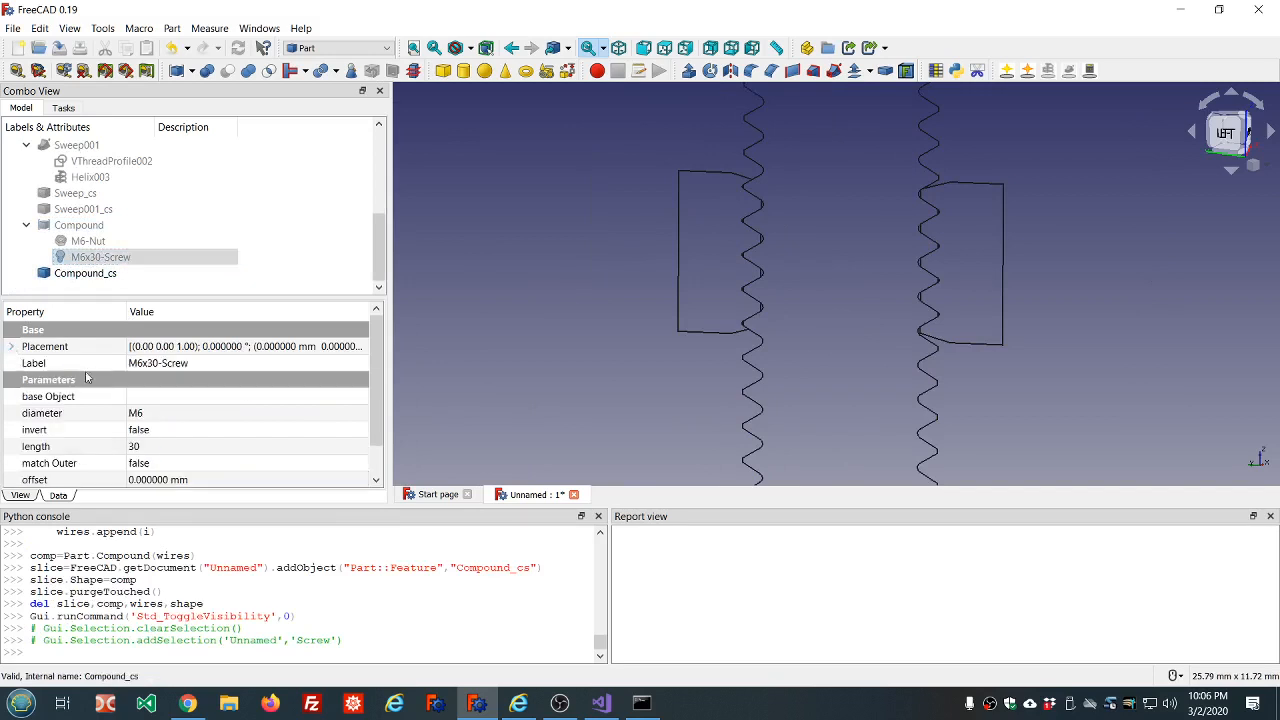
{"action": "scroll", "coordinate": [198, 397], "scroll_direction": "down", "scroll_amount": 1}
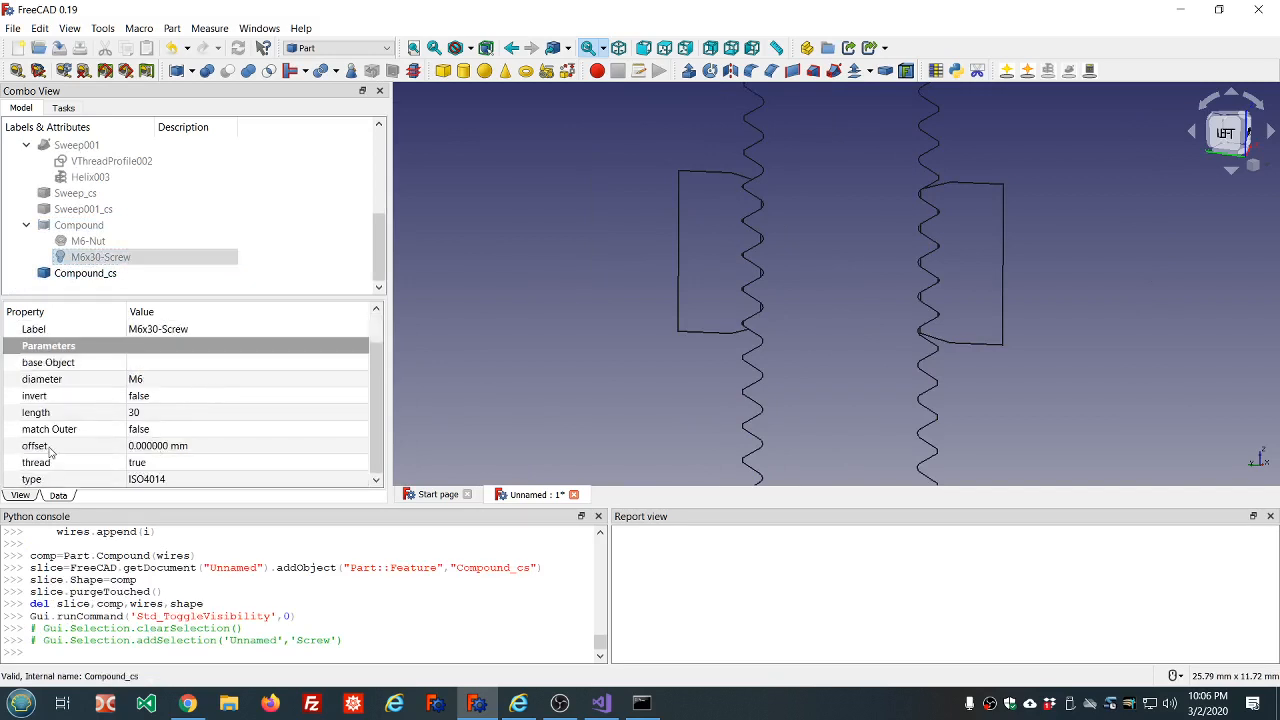
{"action": "left_click", "coordinate": [161, 447]}
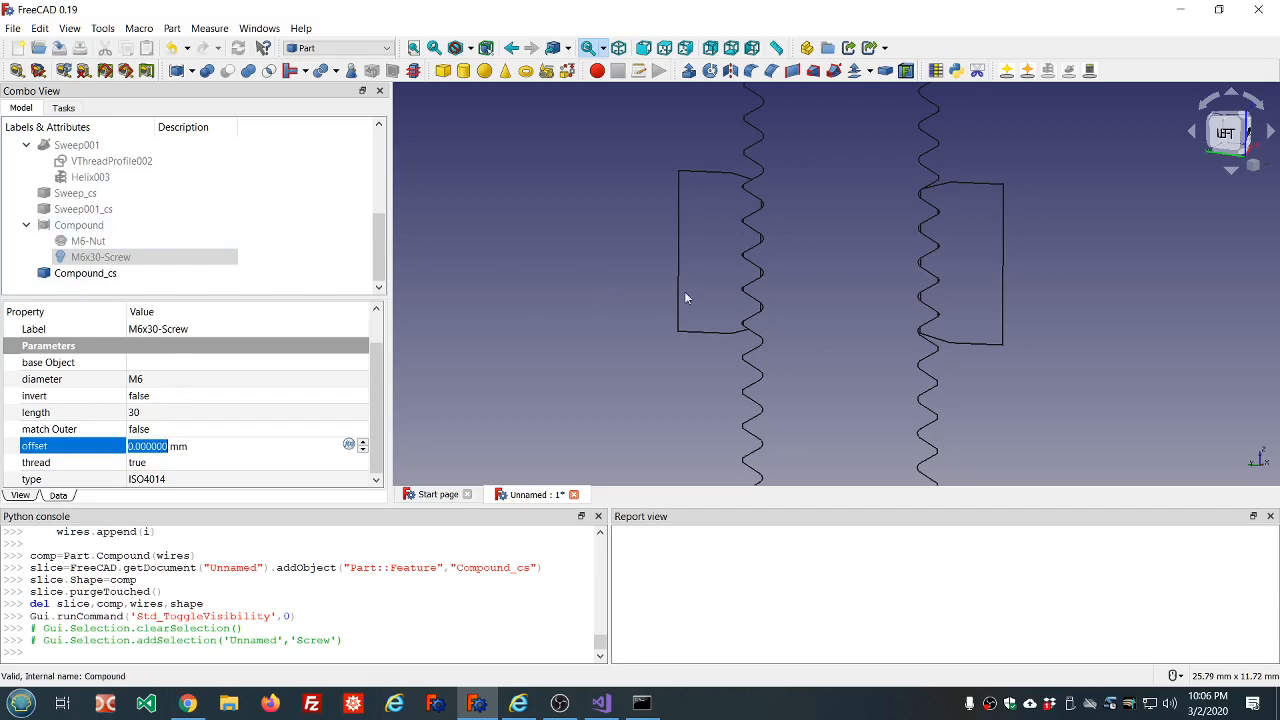
{"action": "scroll", "coordinate": [966, 168], "scroll_direction": "down", "scroll_amount": 10}
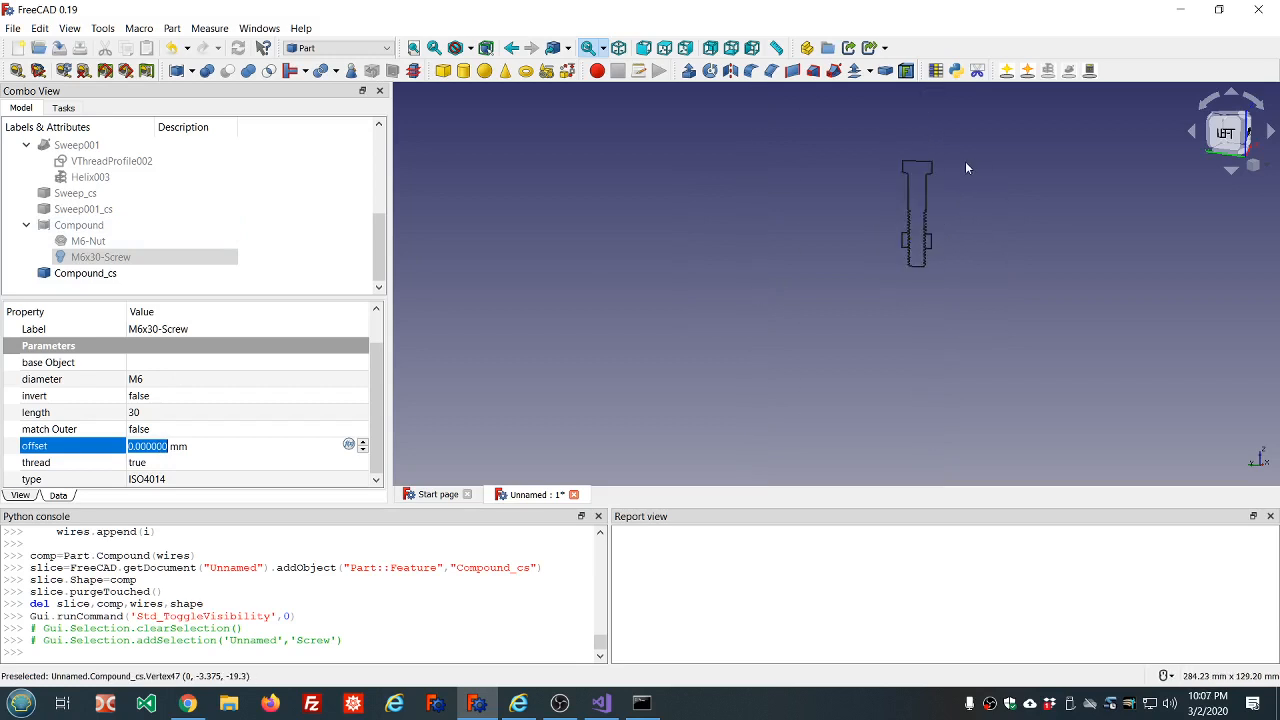
{"action": "scroll", "coordinate": [966, 168], "scroll_direction": "up", "scroll_amount": 5}
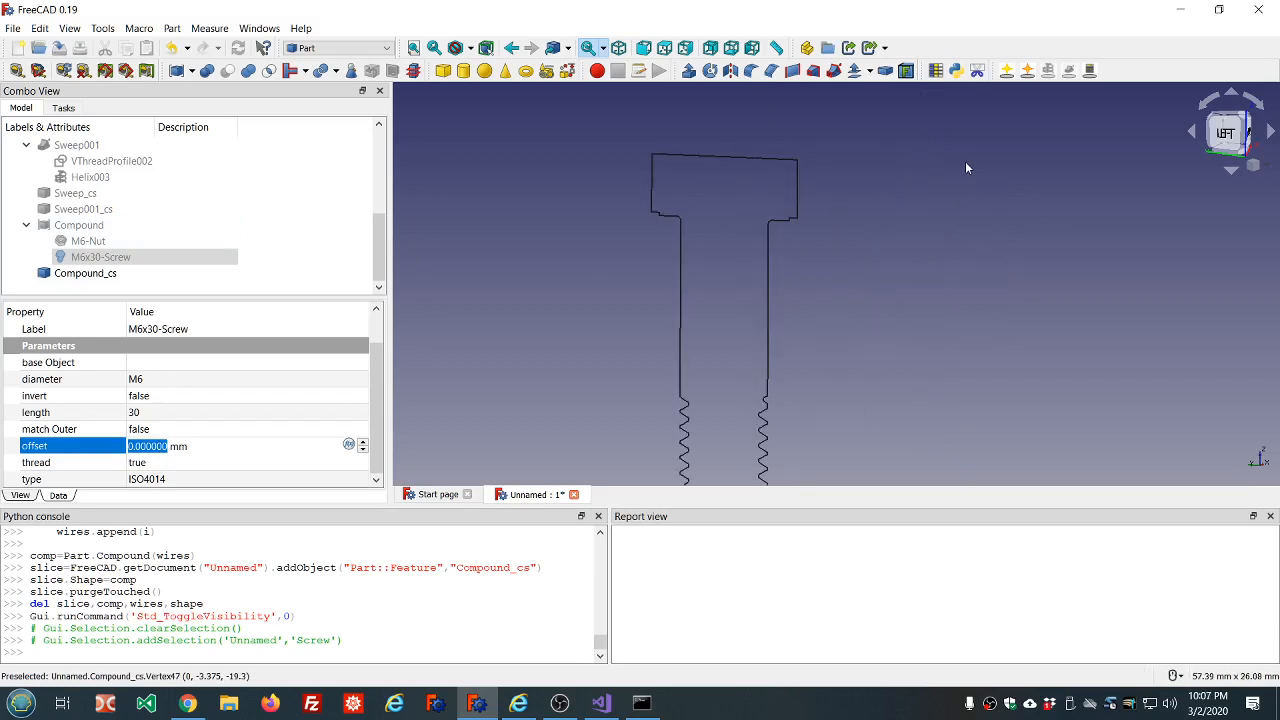
Hide the compound's cross section and show the solid nut and bolt compound again.
{"action": "left_click", "coordinate": [85, 273]}
{"action": "key", "text": "space"}
{"action": "left_click", "coordinate": [86, 226]}
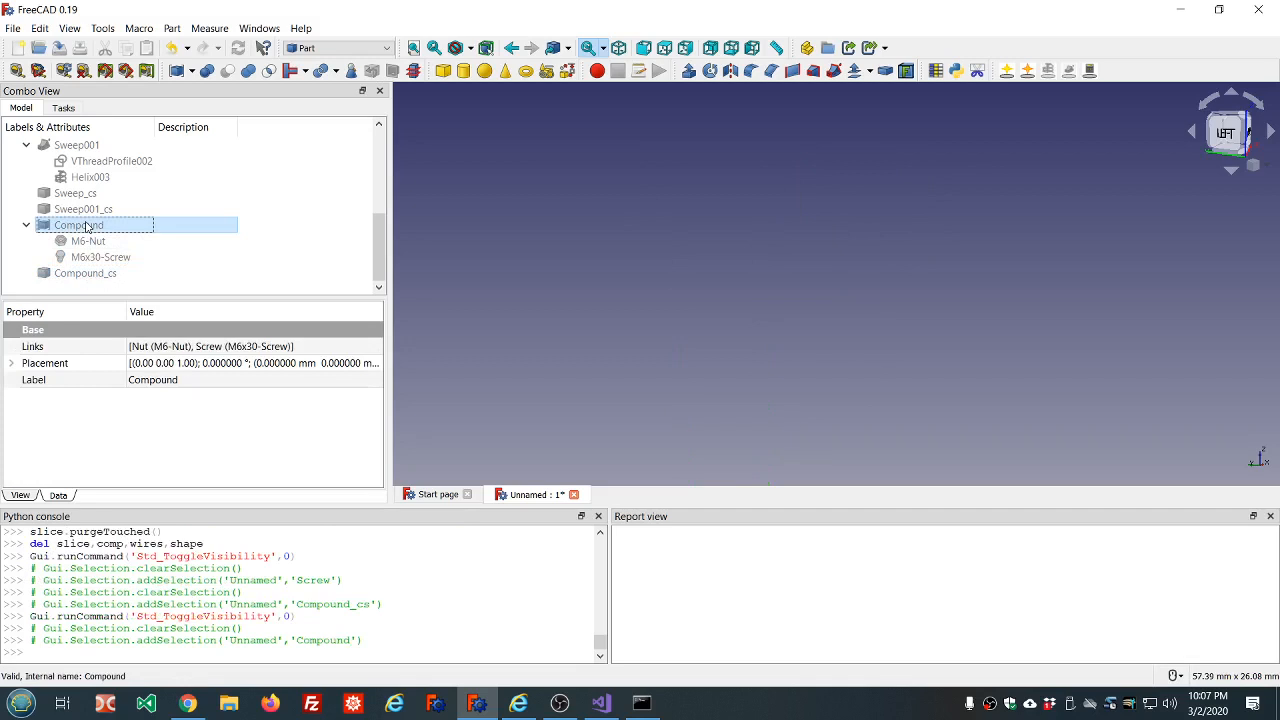
{"action": "key", "text": "space"}
{"action": "scroll", "coordinate": [575, 195], "scroll_direction": "down", "scroll_amount": 4}
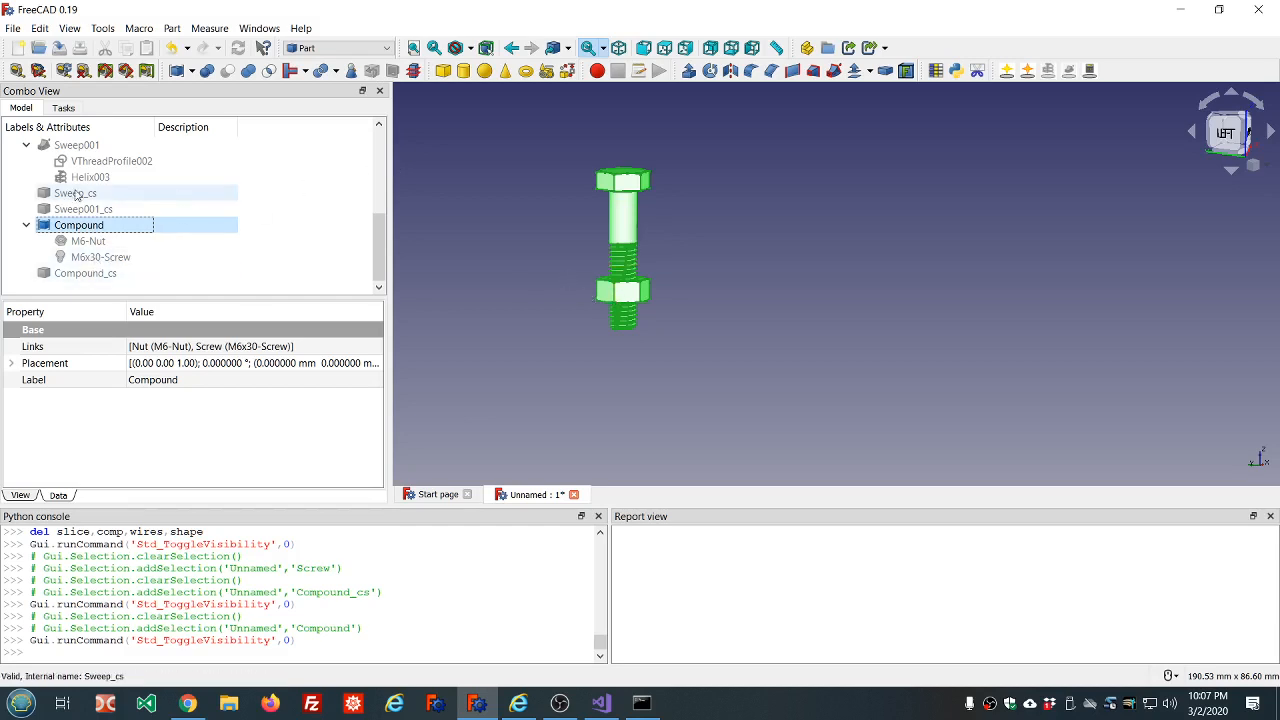
Review the thread settings of VThreadProfile002 under Sweep001, opening its pitch and thread count values.
{"action": "left_click", "coordinate": [125, 168]}
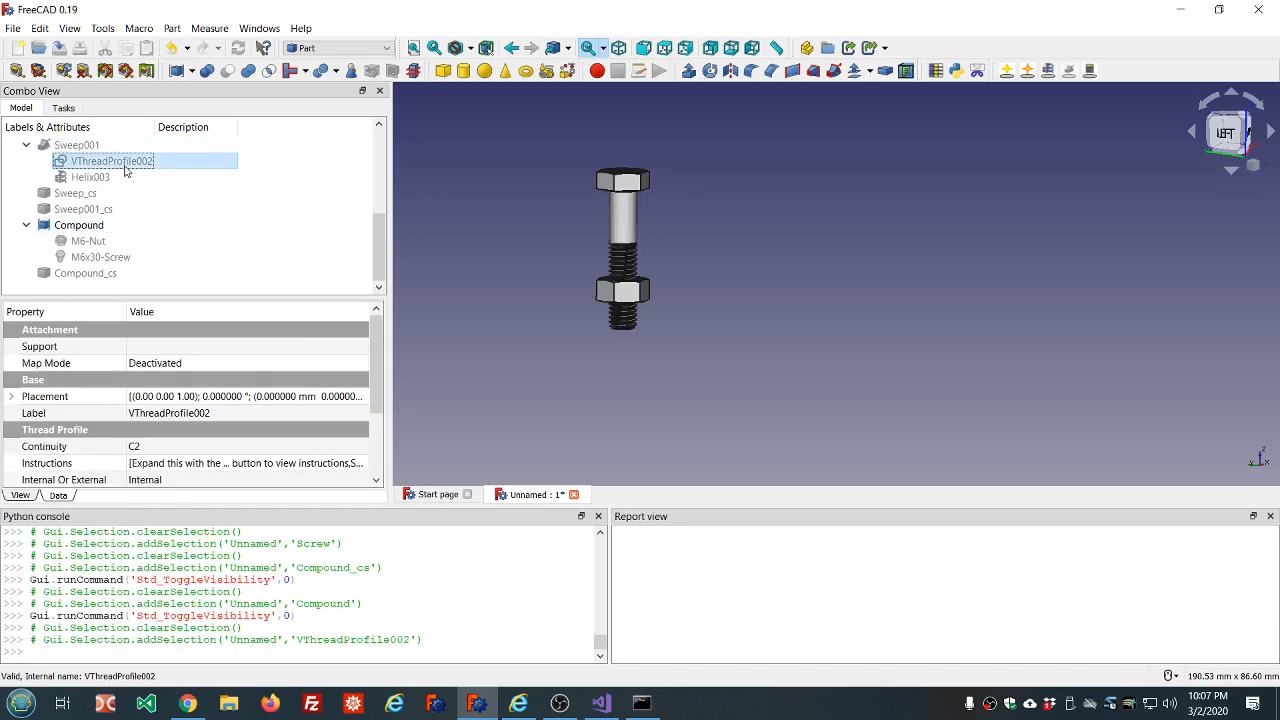
{"action": "left_click_drag", "start_coordinate": [379, 374], "coordinate": [380, 433]}
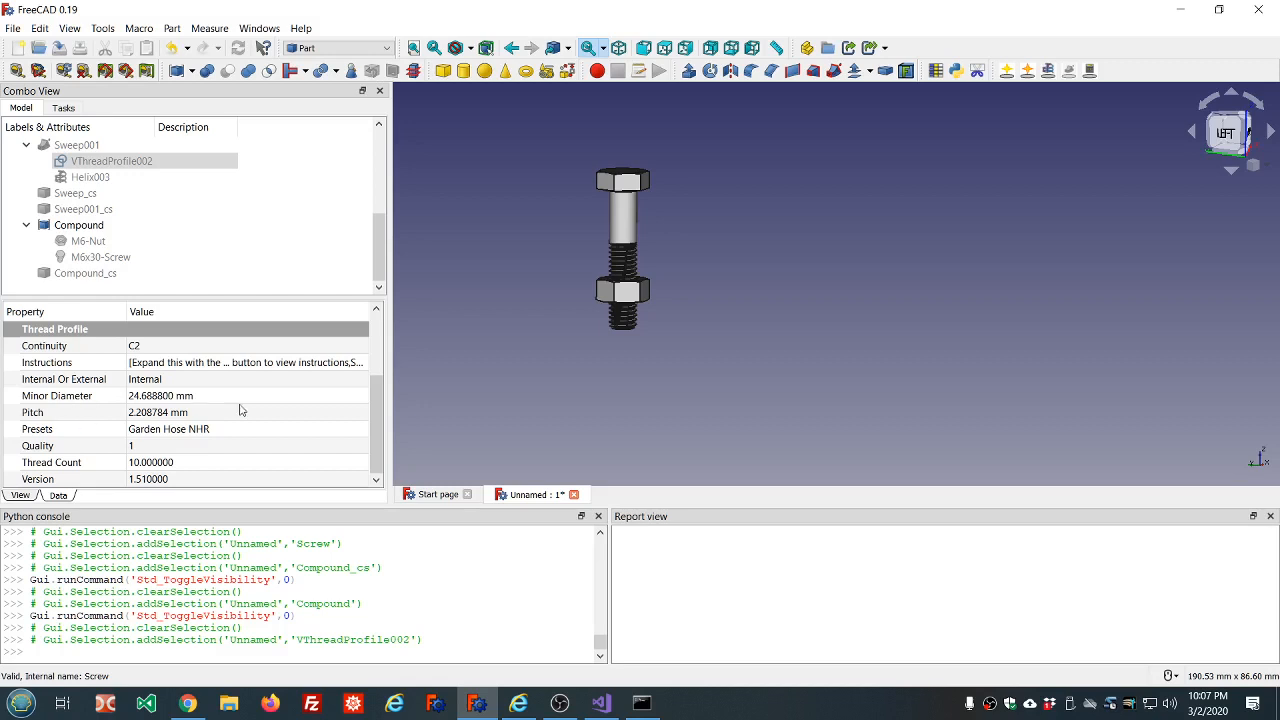
{"action": "mouse_move", "coordinate": [202, 413]}
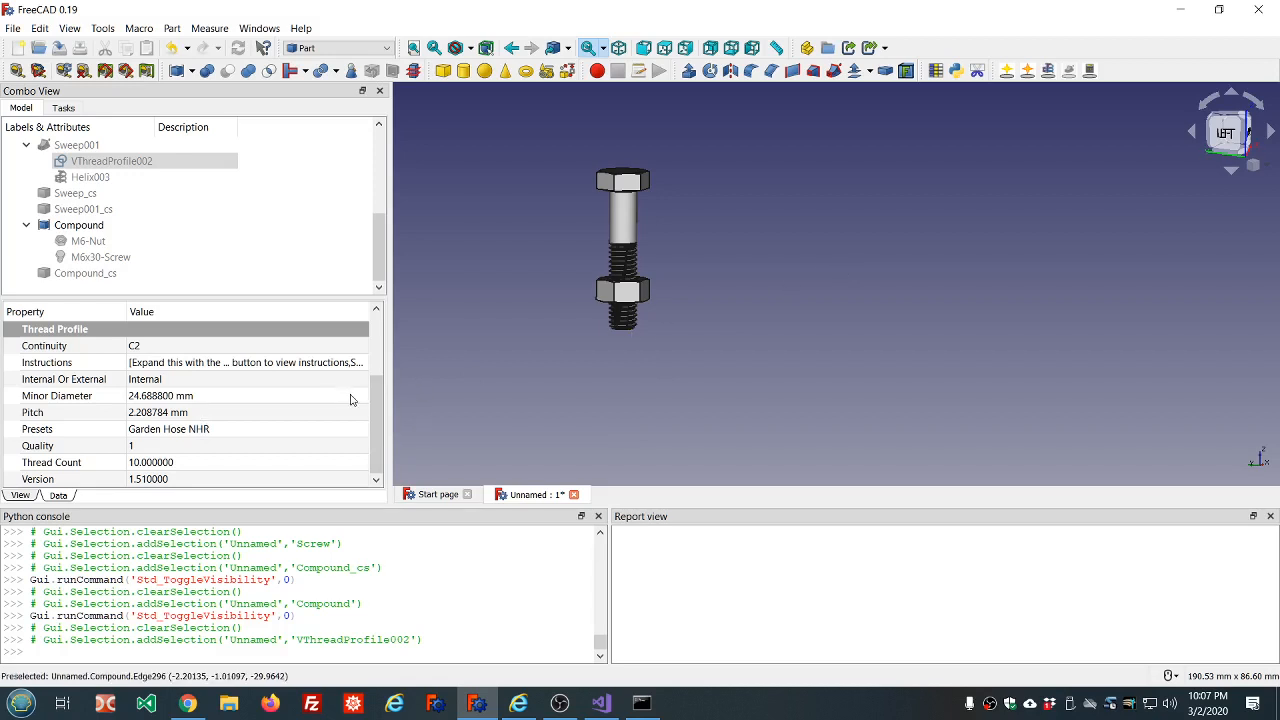
{"action": "left_click", "coordinate": [213, 413]}
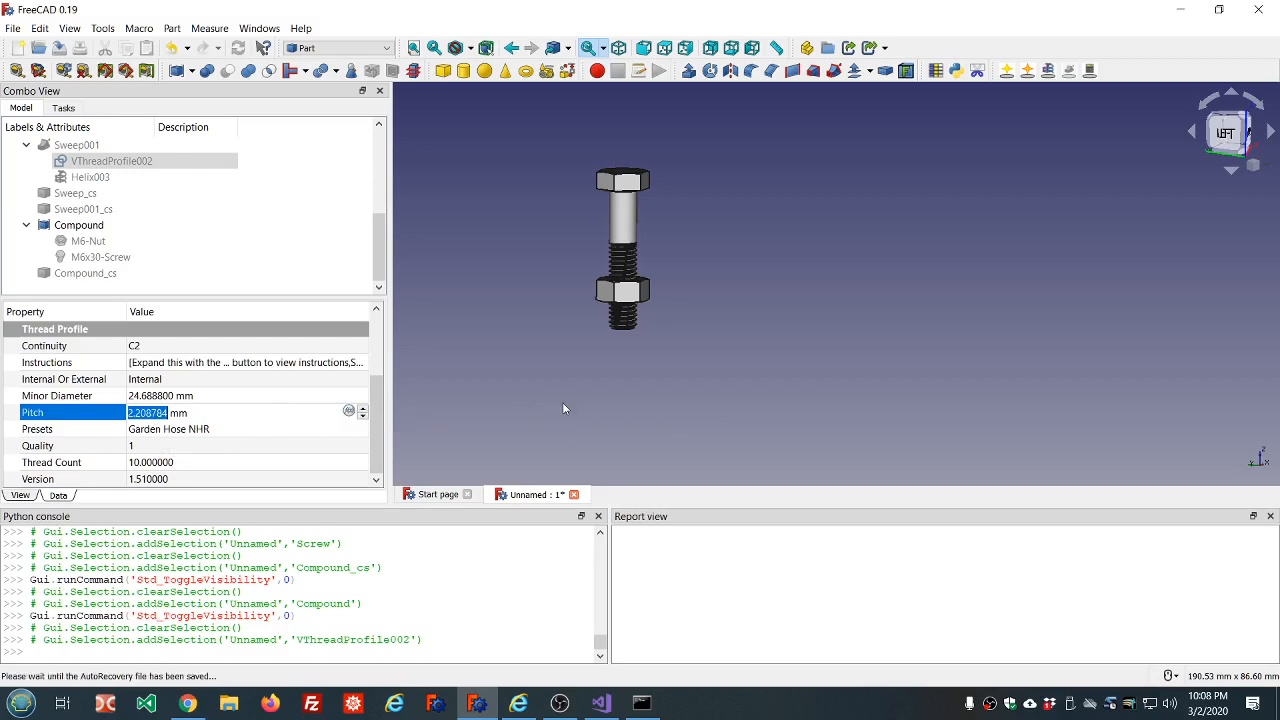
{"action": "left_click", "coordinate": [224, 463]}
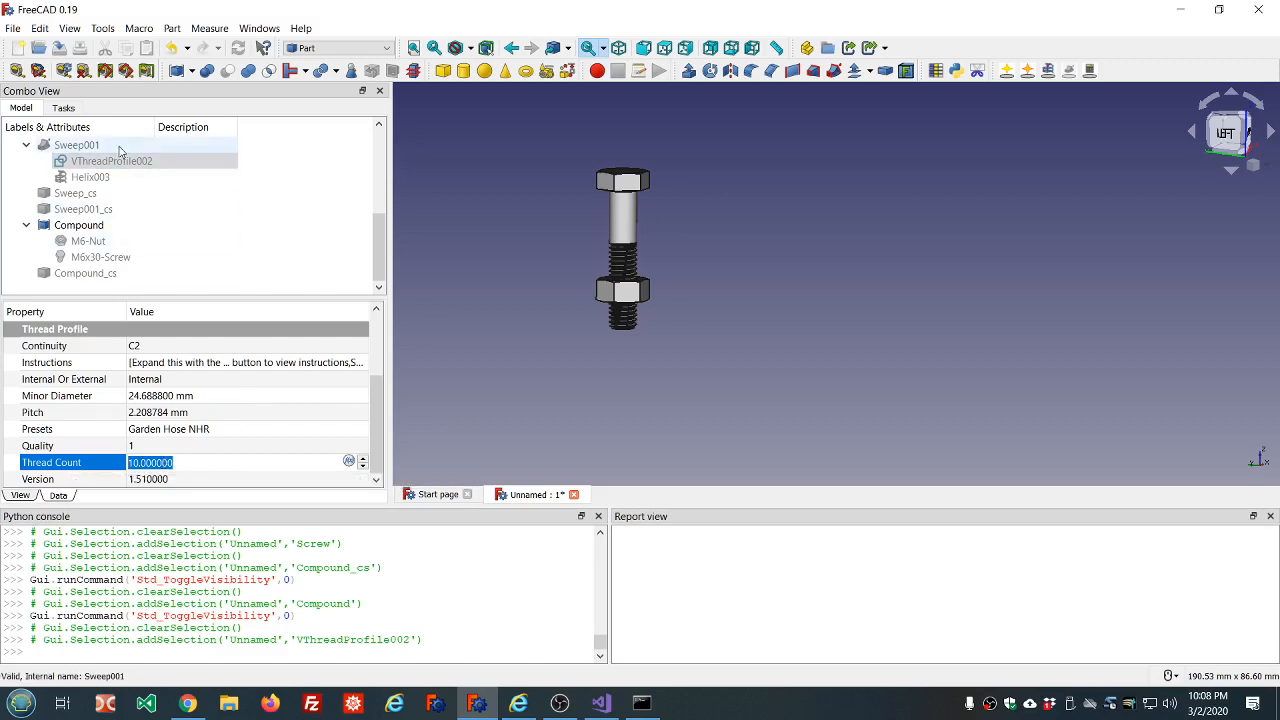
Review the fastener parameters of the M6 nut and the M6x30 screw inside the compound.
{"action": "left_click", "coordinate": [112, 242]}
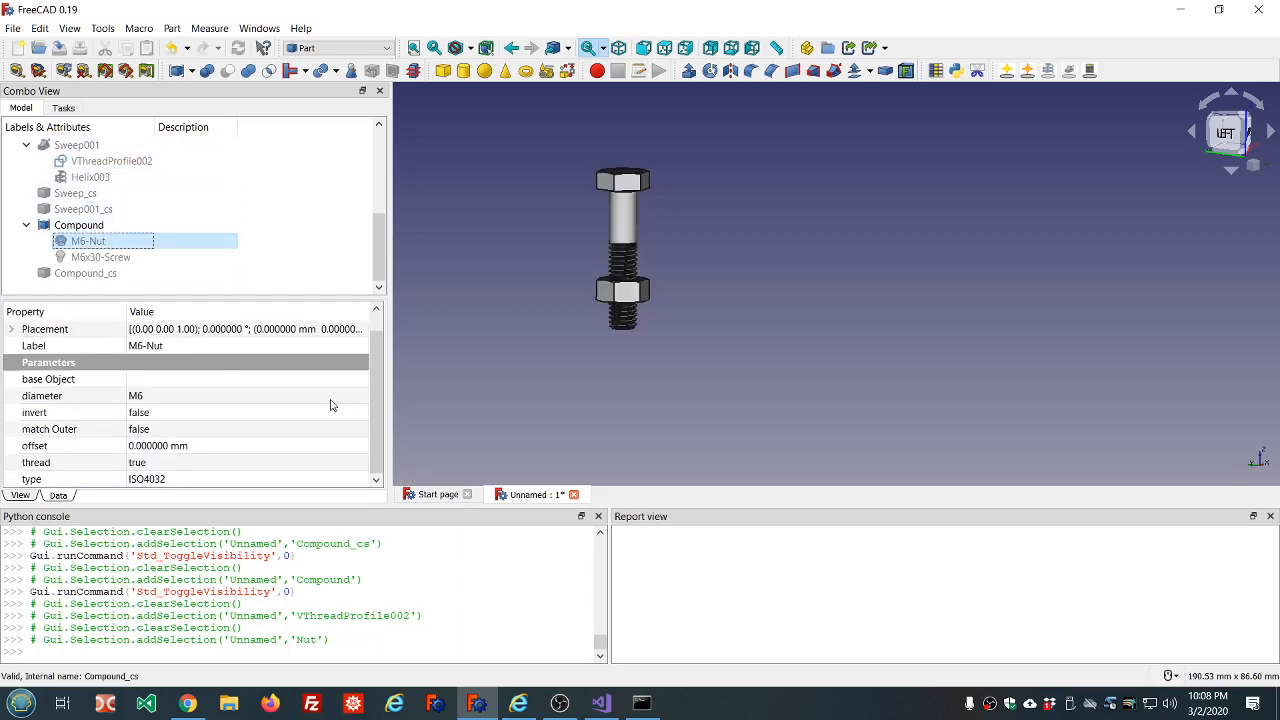
{"action": "left_click_drag", "start_coordinate": [376, 390], "coordinate": [387, 456]}
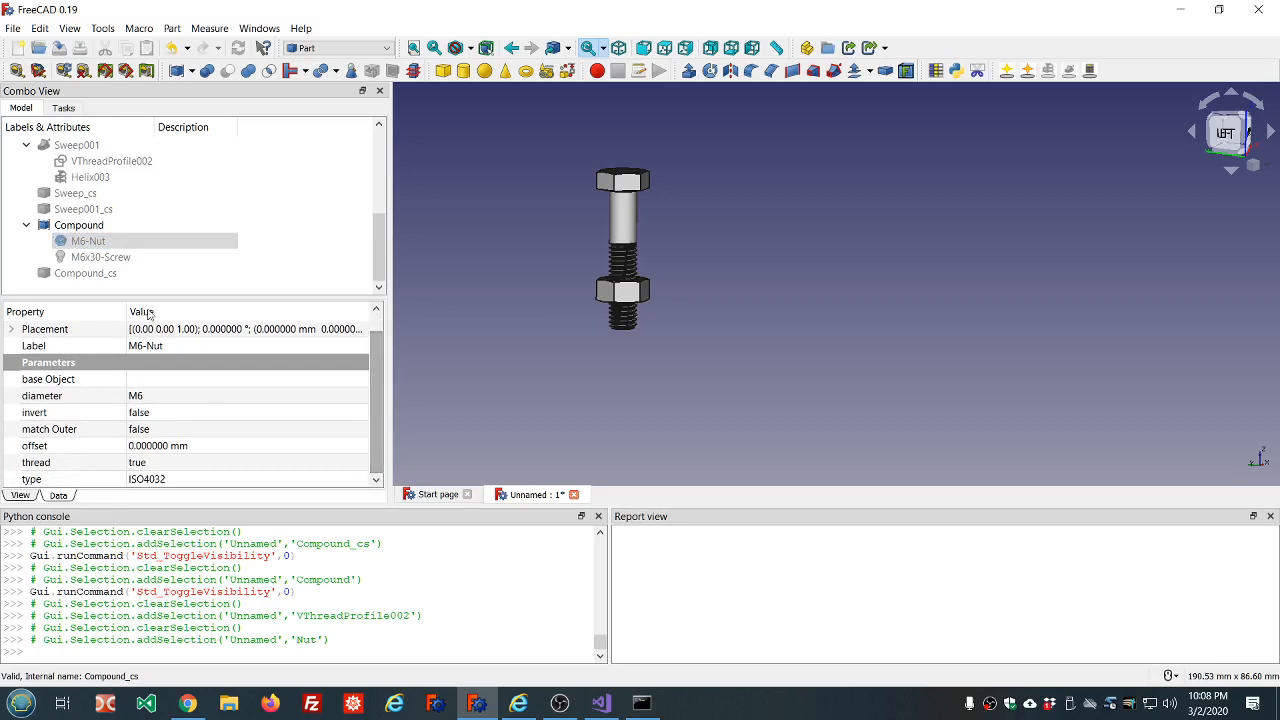
{"action": "left_click", "coordinate": [96, 258]}
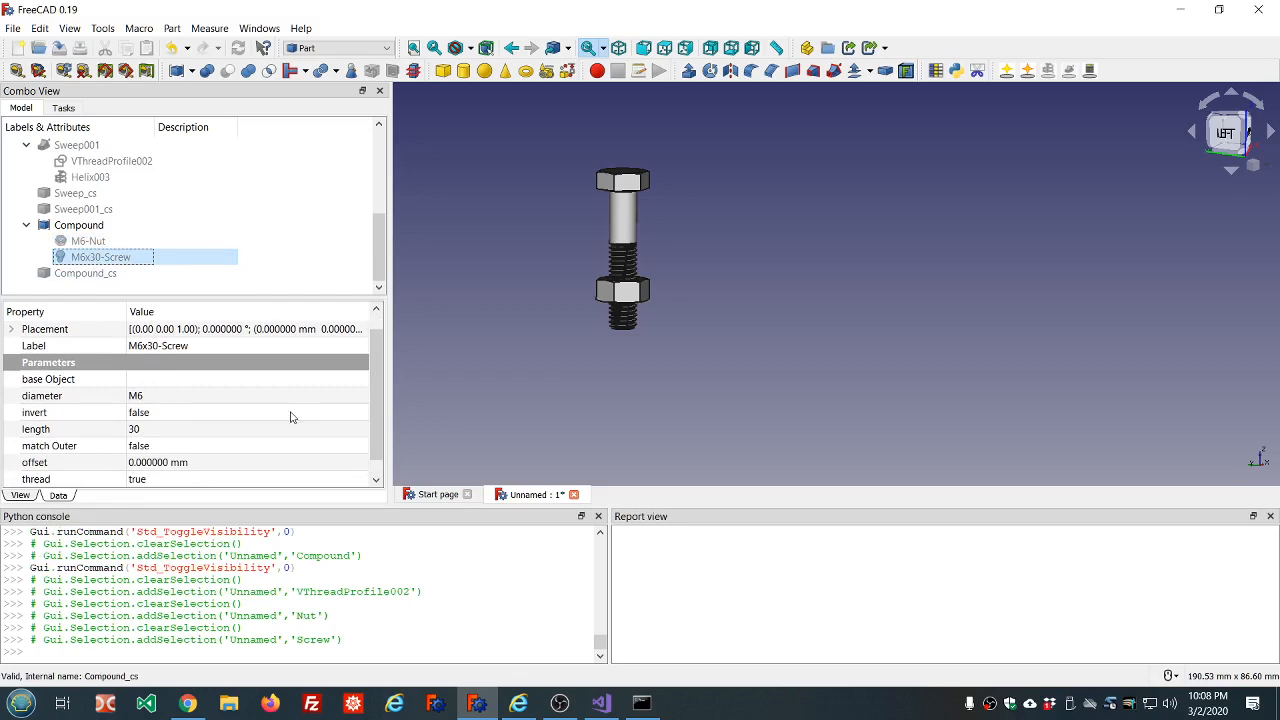
{"action": "left_click_drag", "start_coordinate": [374, 392], "coordinate": [374, 410]}
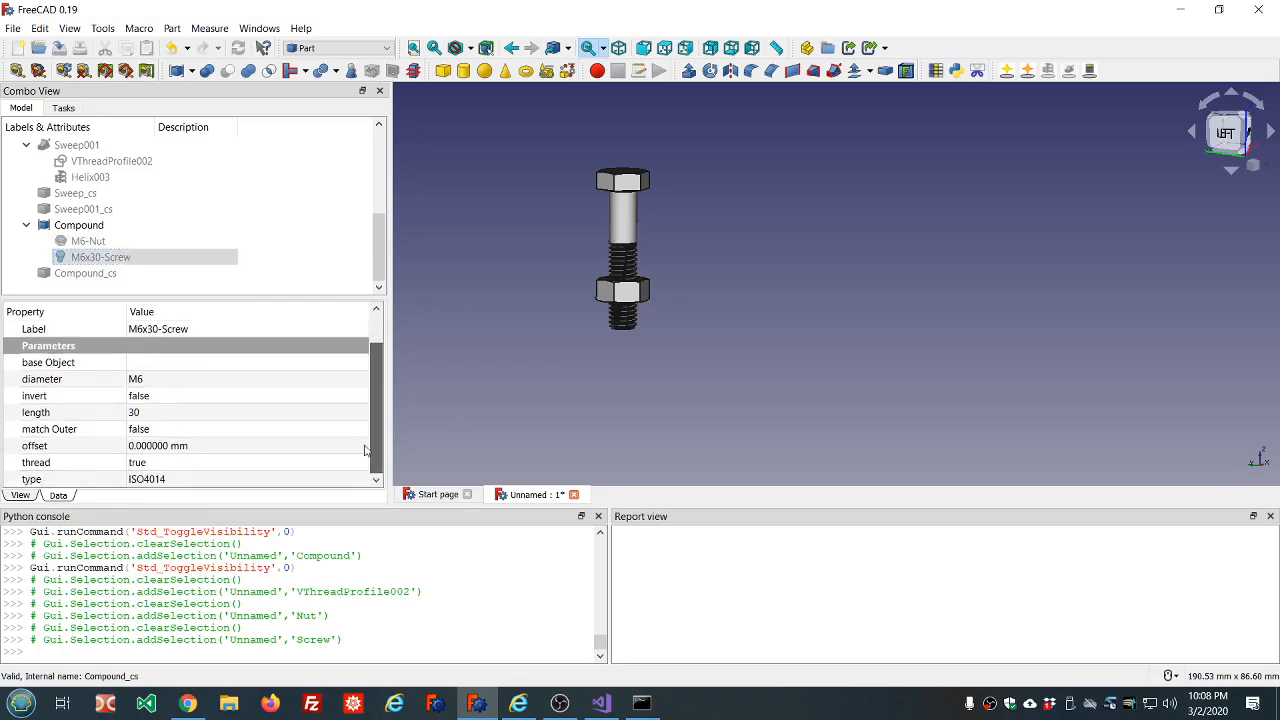
Examine the preset lengths available for the M6x30 screw, keeping its length at 30.
{"action": "left_click", "coordinate": [295, 418]}
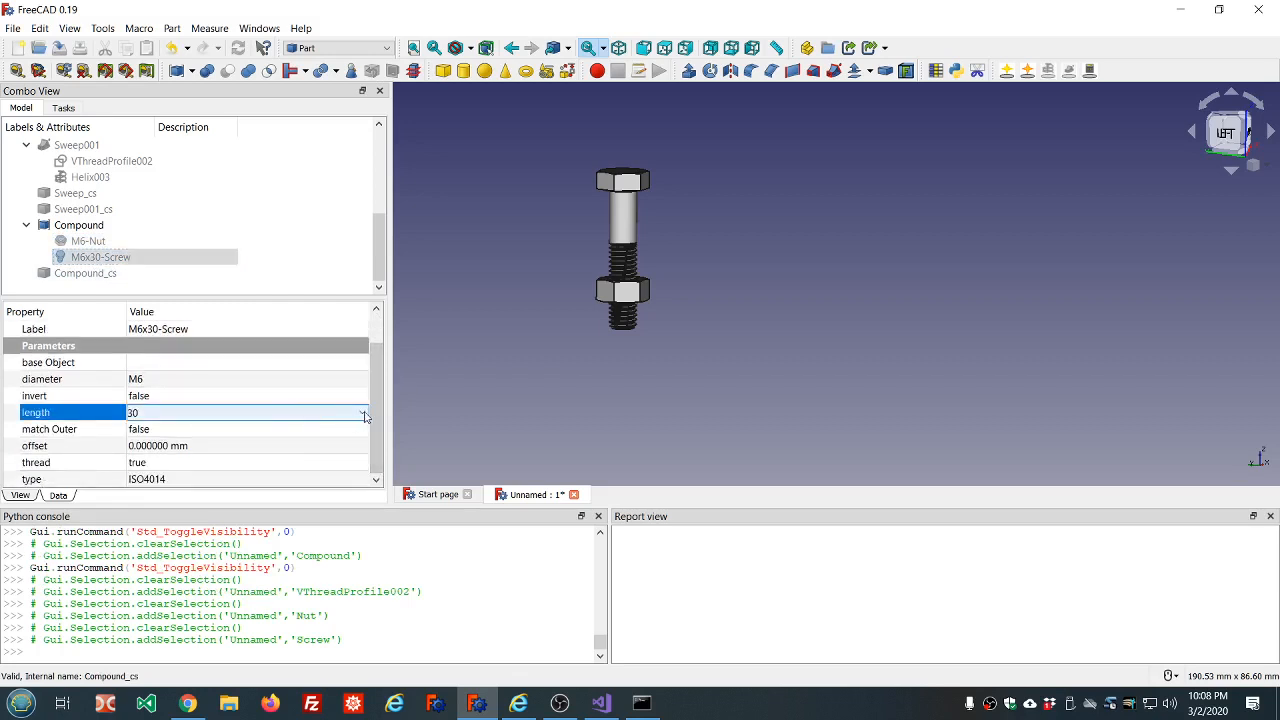
{"action": "left_click", "coordinate": [363, 414]}
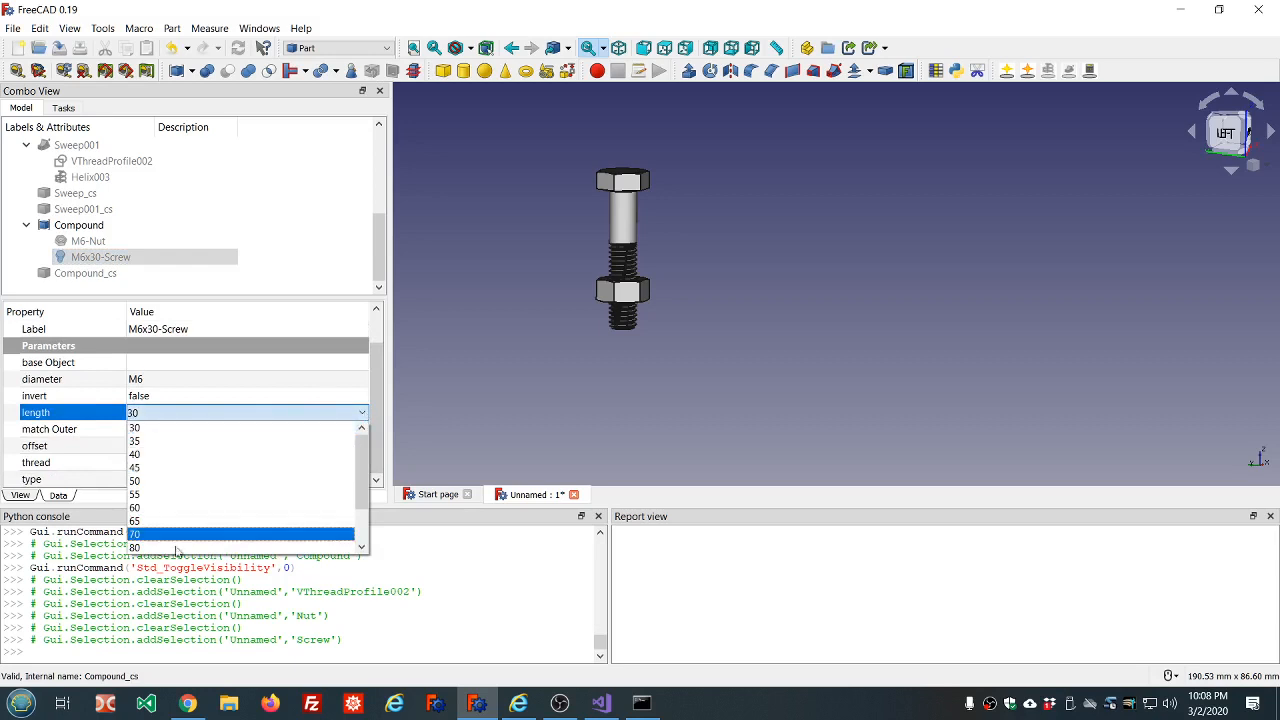
{"action": "left_click", "coordinate": [178, 427]}
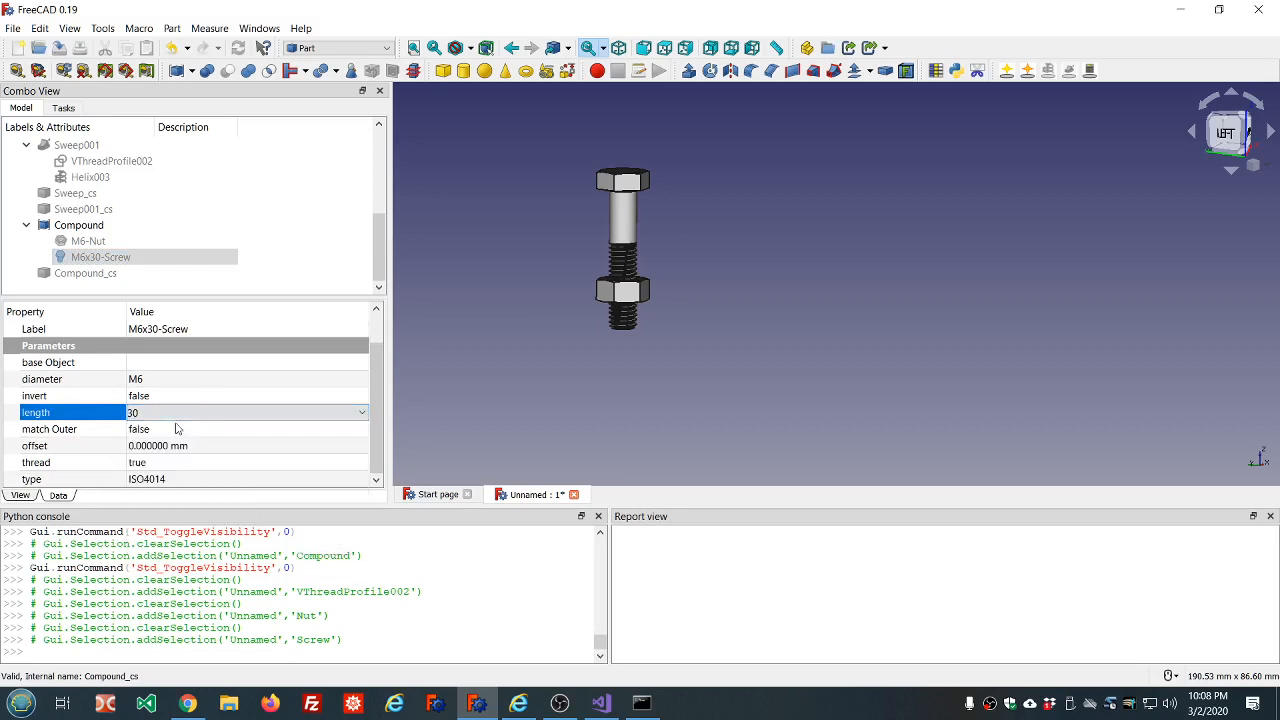
{"action": "left_click", "coordinate": [363, 414]}
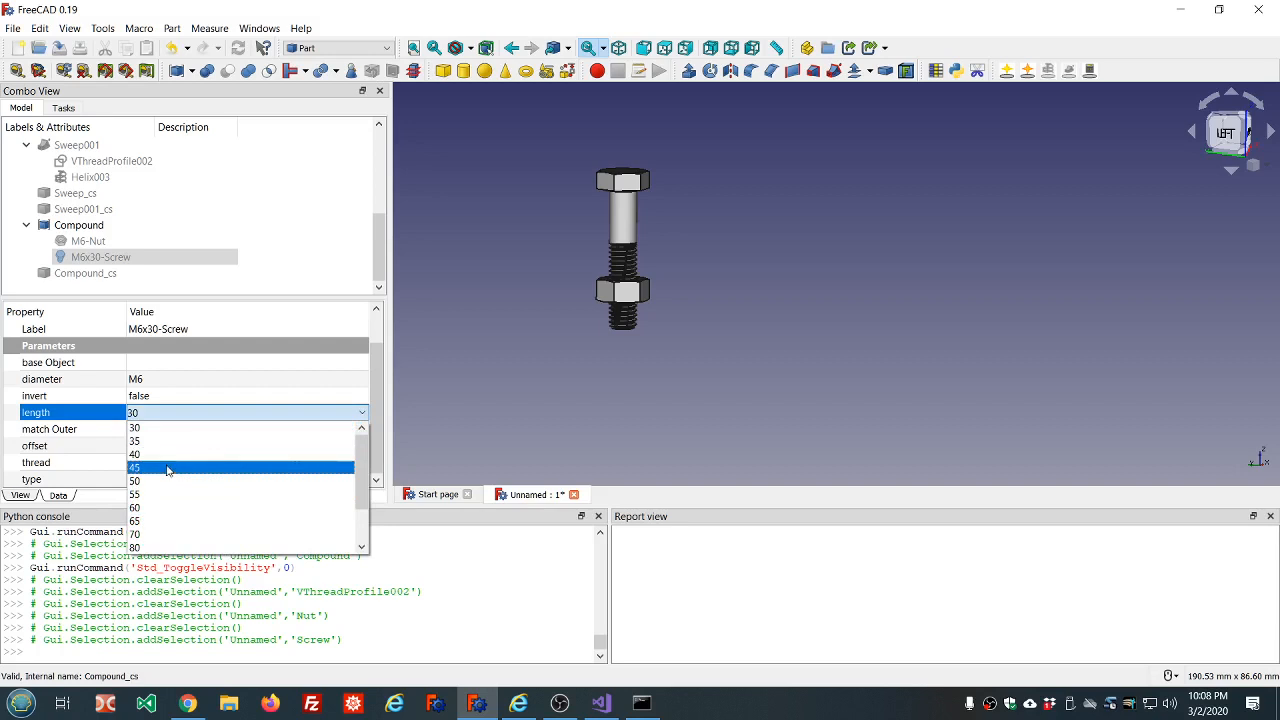
{"action": "left_click", "coordinate": [232, 415]}
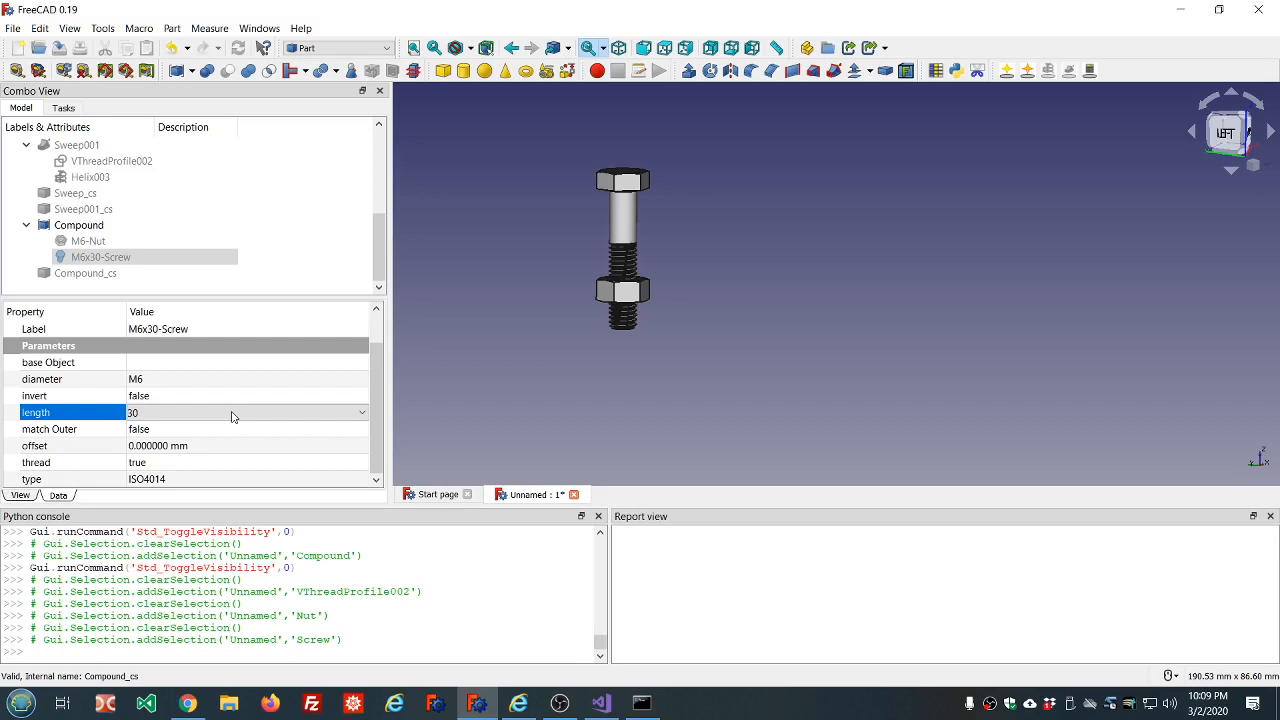
{"action": "left_click", "coordinate": [335, 415]}
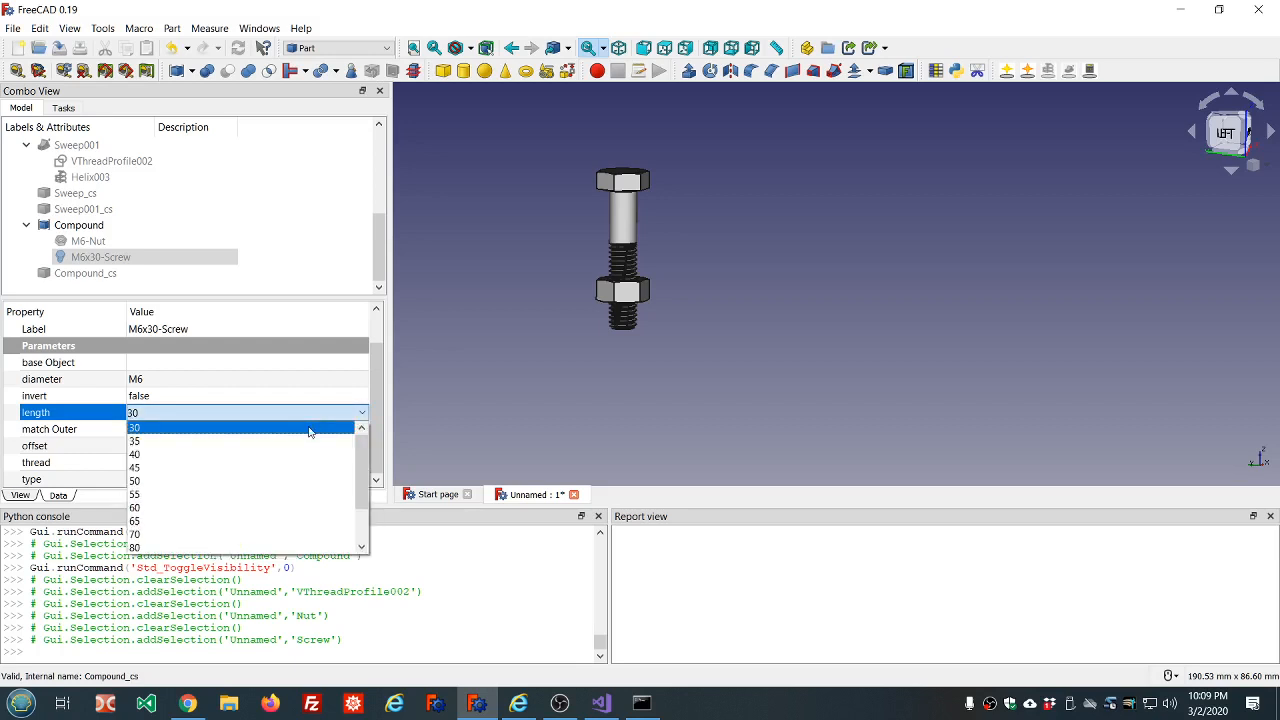
{"action": "left_click", "coordinate": [310, 428]}
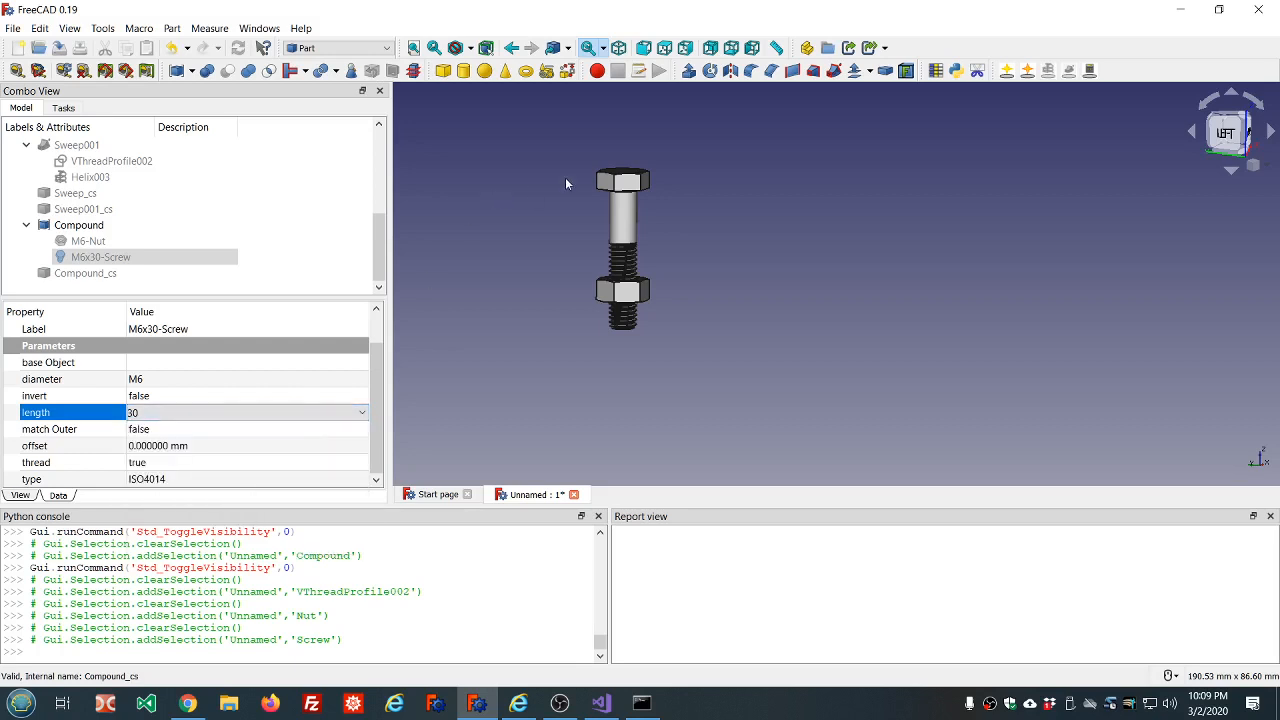